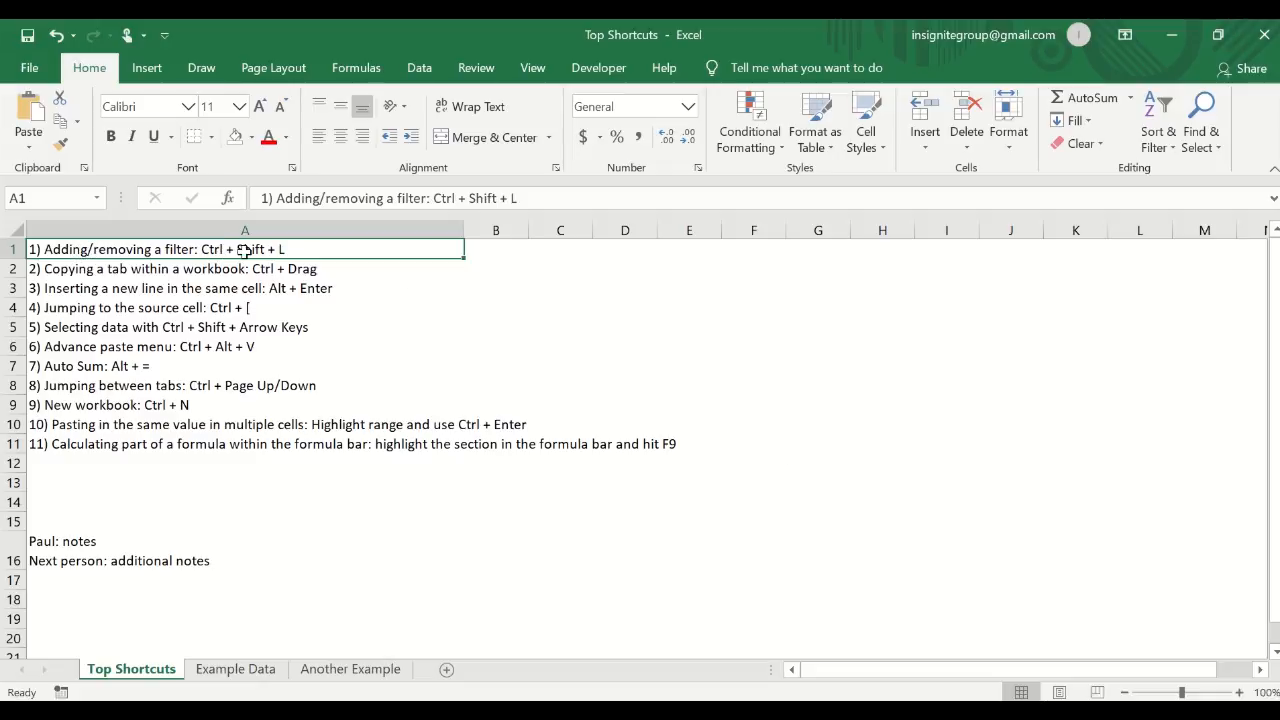
# - On the Another Example sheet, remove the filter from the header row and add it back
pyautogui.click(350, 669)
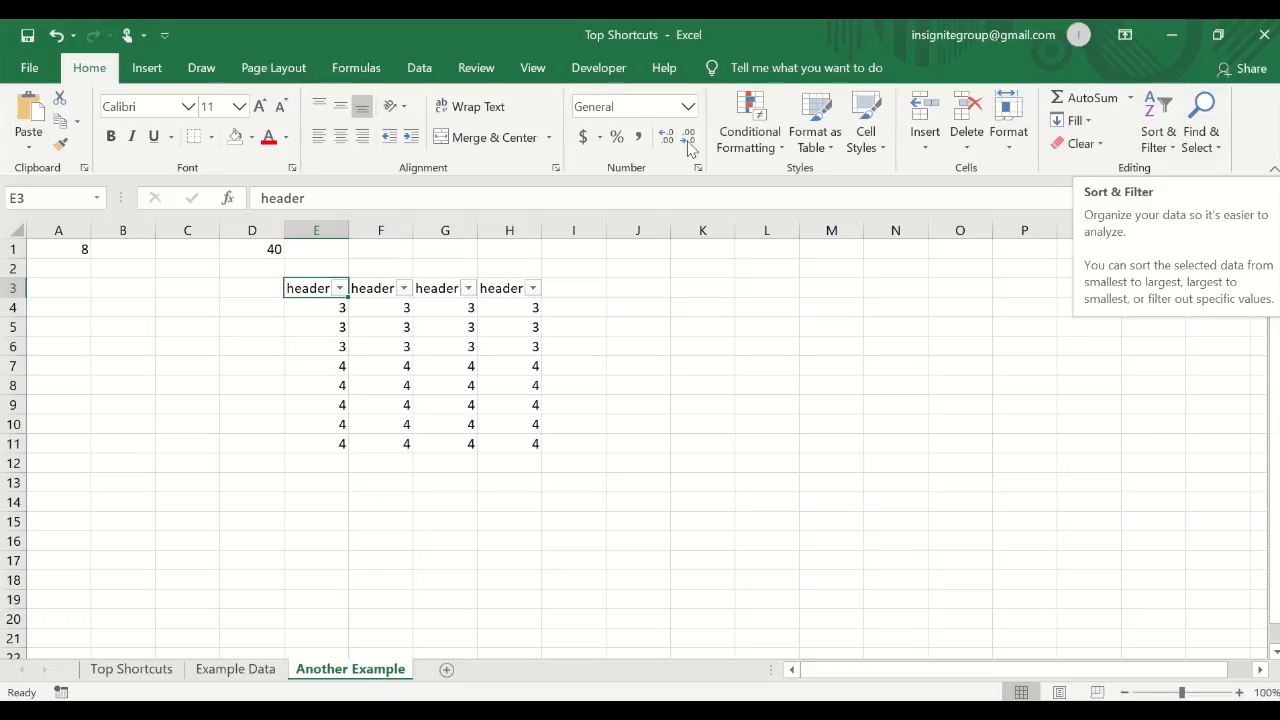
pyautogui.click(1158, 150)
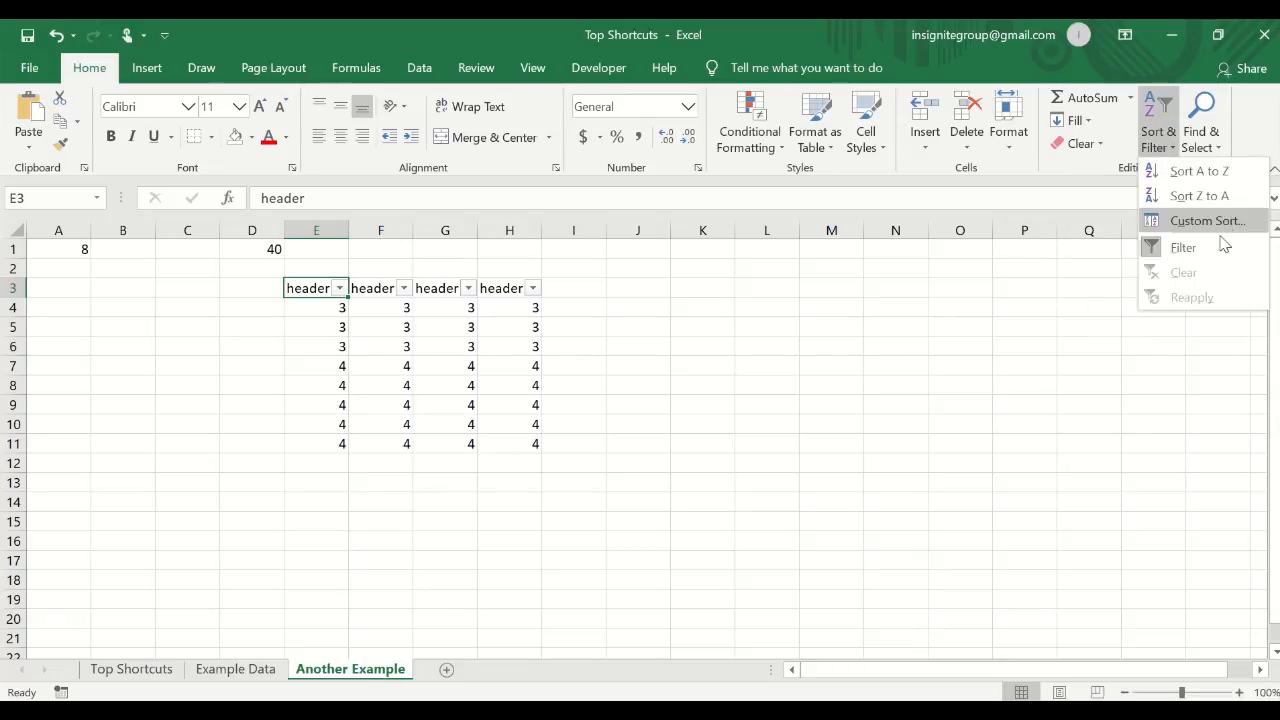
pyautogui.click(1211, 250)
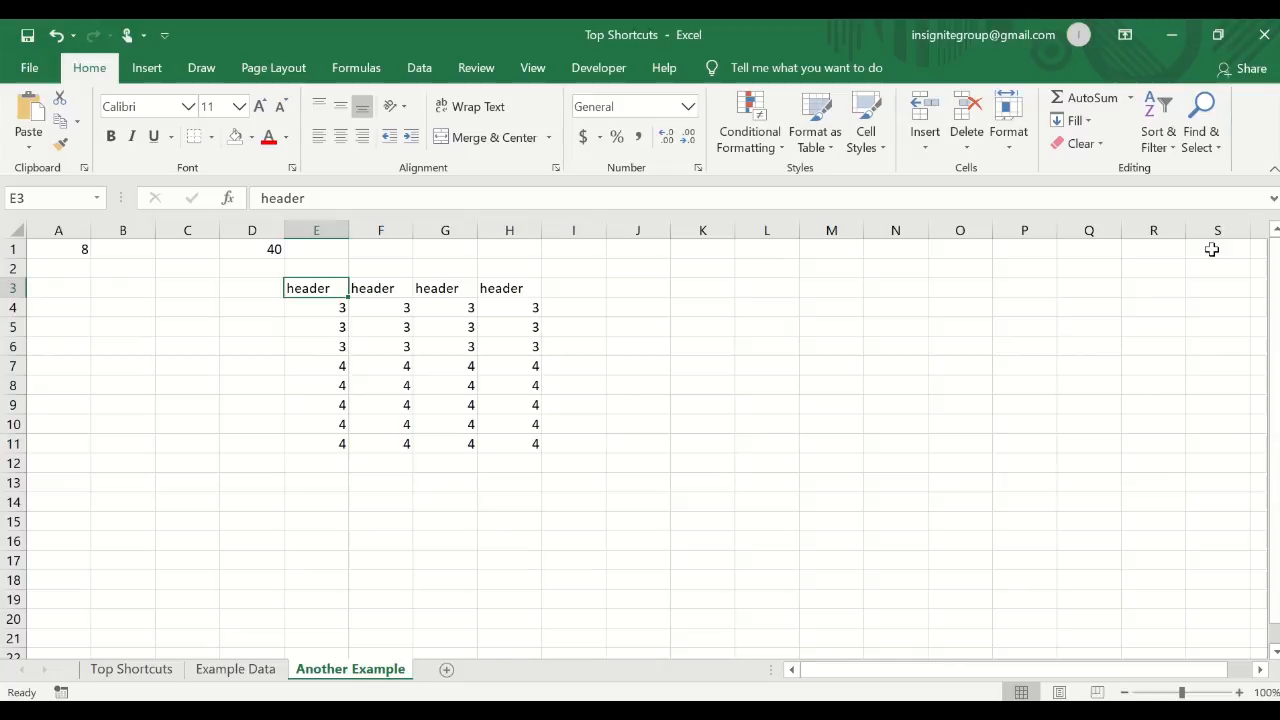
pyautogui.click(1168, 143)
pyautogui.click(1184, 250)
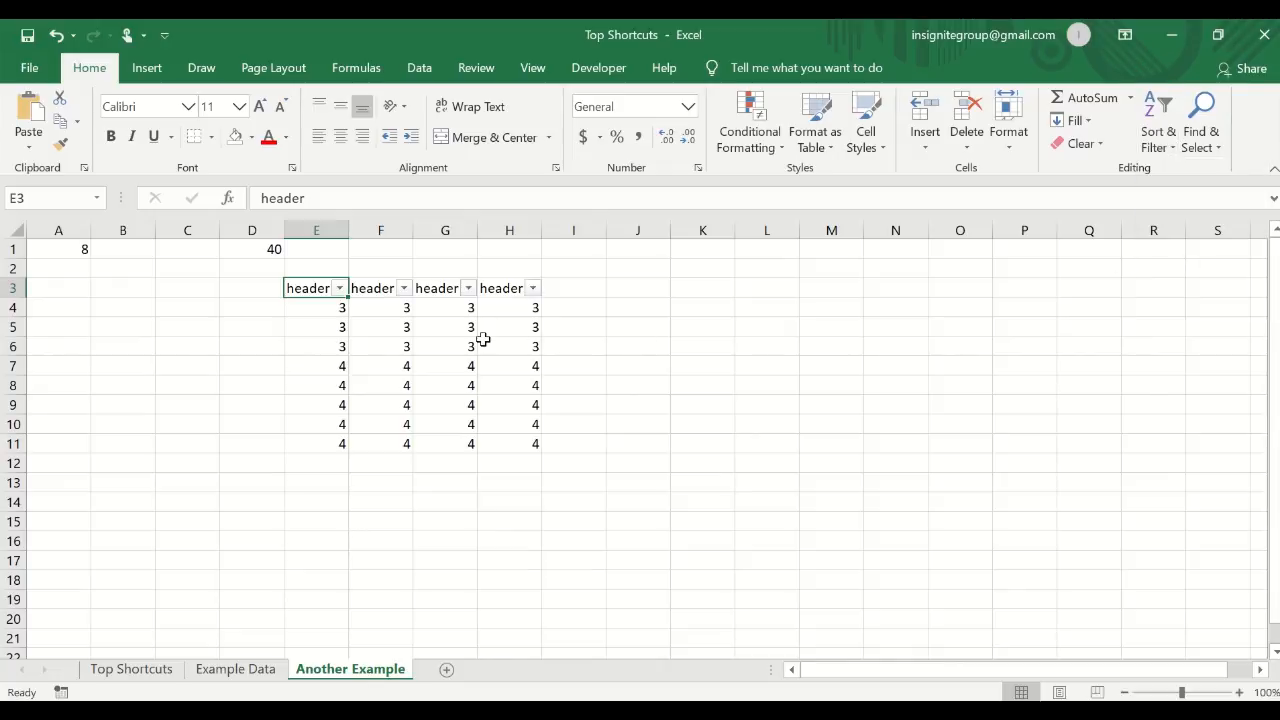
pyautogui.click(1158, 148)
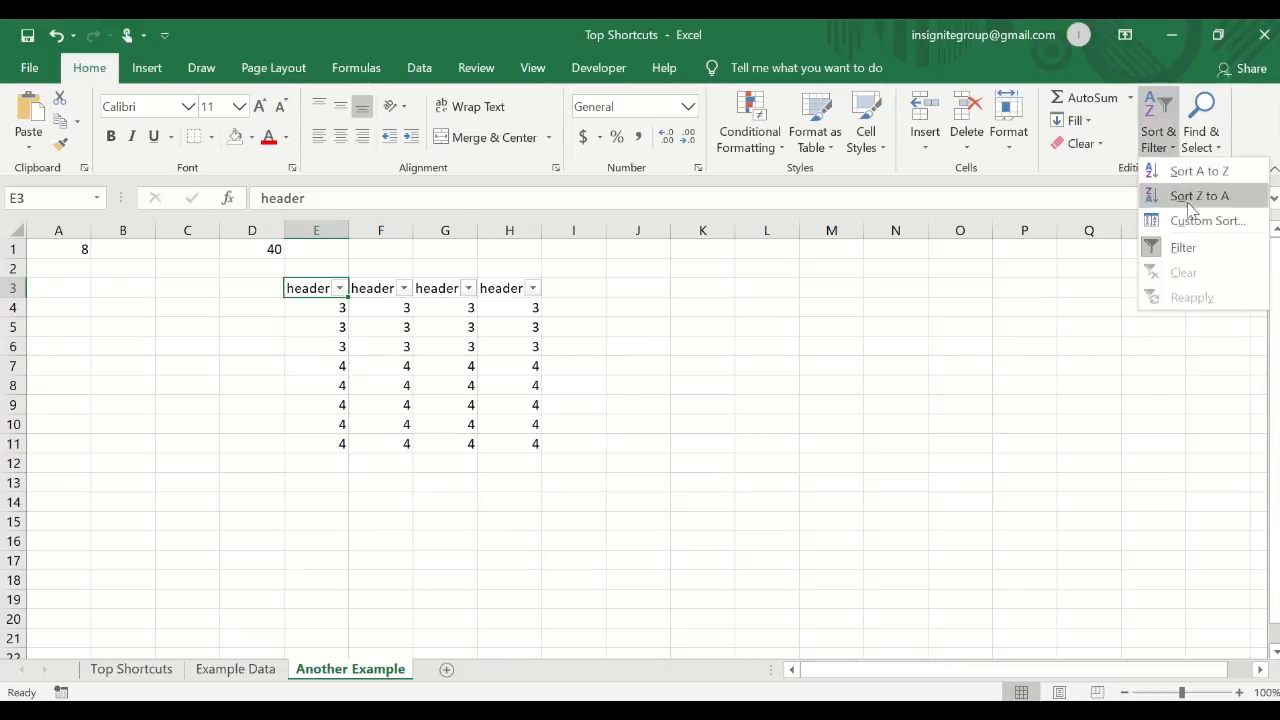
pyautogui.click(514, 384)
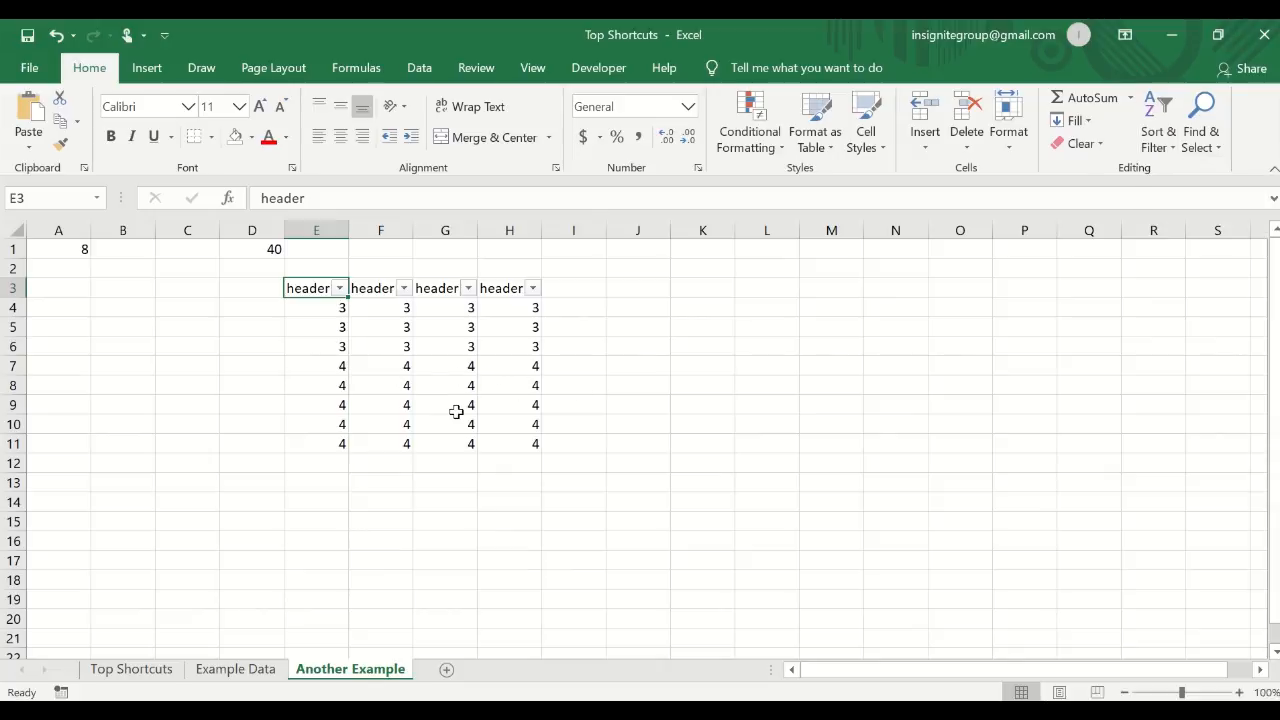
# - Toggle the filter on the row 3 headers off and on several times, leaving it on
pyautogui.hotkey('ctrl', 'shift', 'l')
pyautogui.hotkey('ctrl', 'shift', 'l')
pyautogui.hotkey('ctrl', 'shift', 'l')
pyautogui.hotkey('ctrl', 'shift', 'l')
pyautogui.hotkey('ctrl', 'shift', 'l')
pyautogui.hotkey('ctrl', 'shift', 'l')
# - Filter column E to exclude the value 3
pyautogui.click(340, 289)
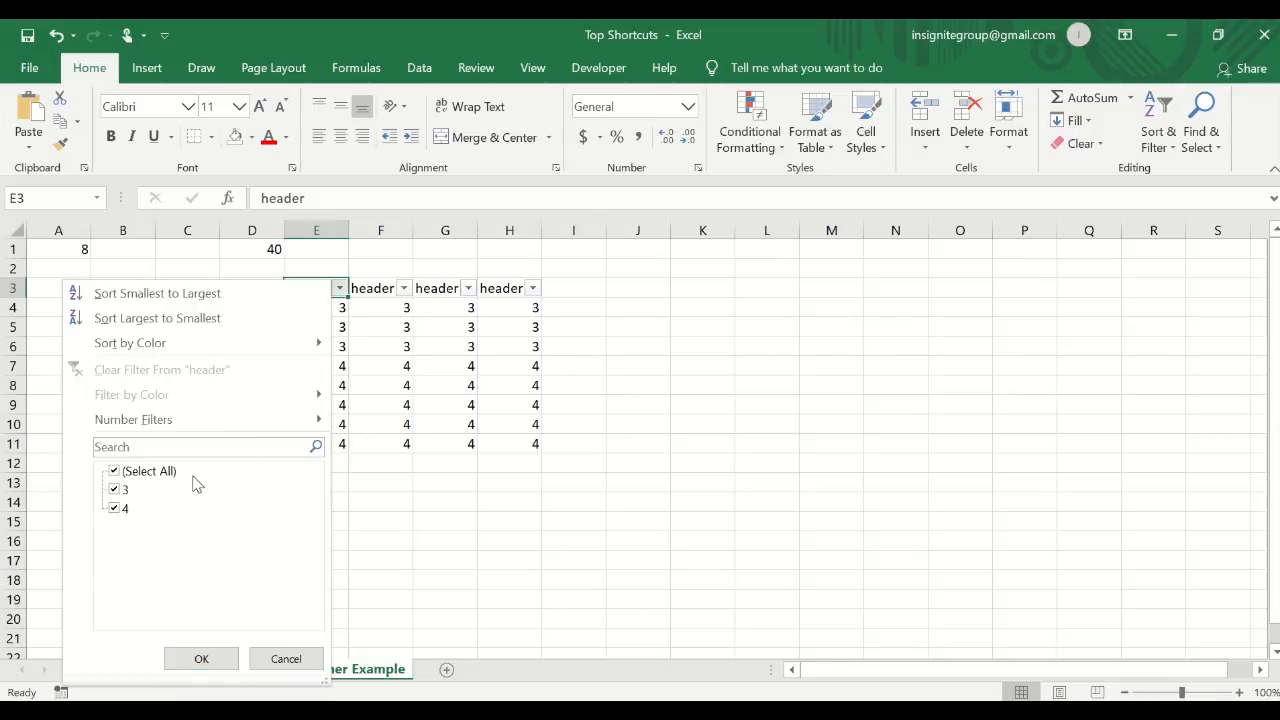
pyautogui.click(115, 490)
pyautogui.click(214, 652)
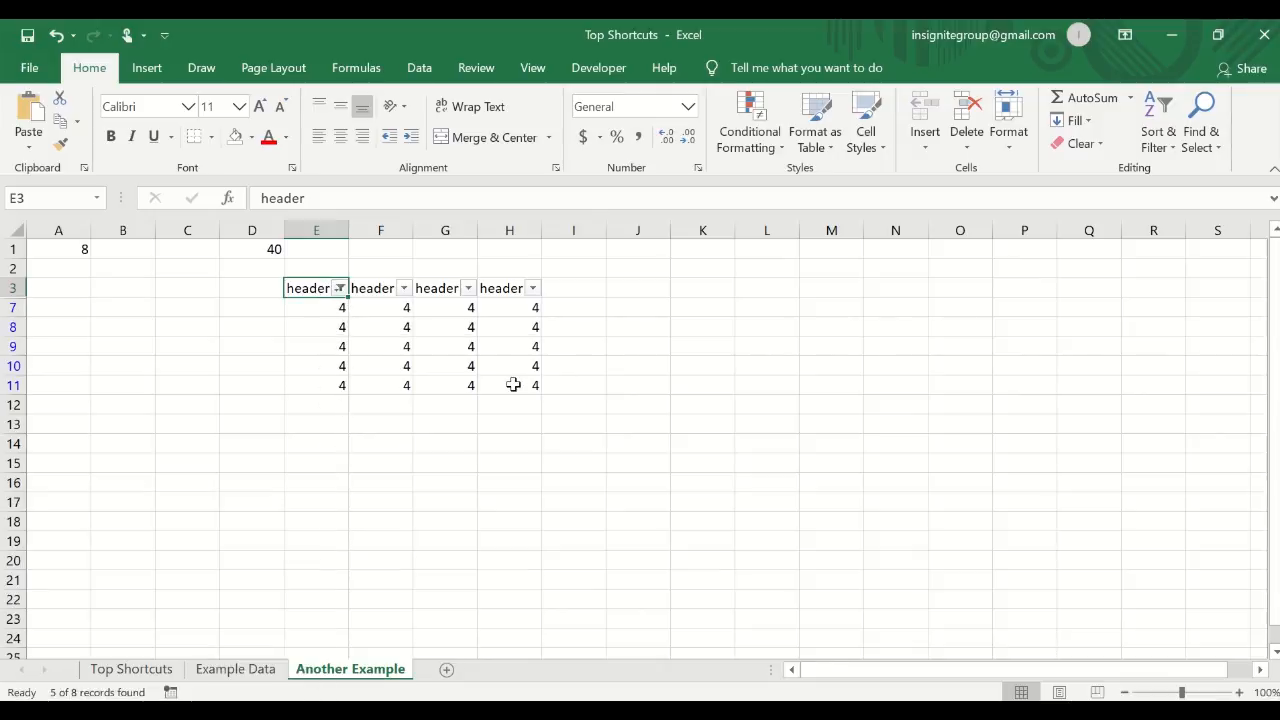
# - Select the filtered column E values, then turn the header row's filter off and on to reset the table
pyautogui.moveTo(326, 309); pyautogui.dragTo(320, 377)
pyautogui.click(320, 289)
pyautogui.hotkey('ctrl', 'shift', 'l')
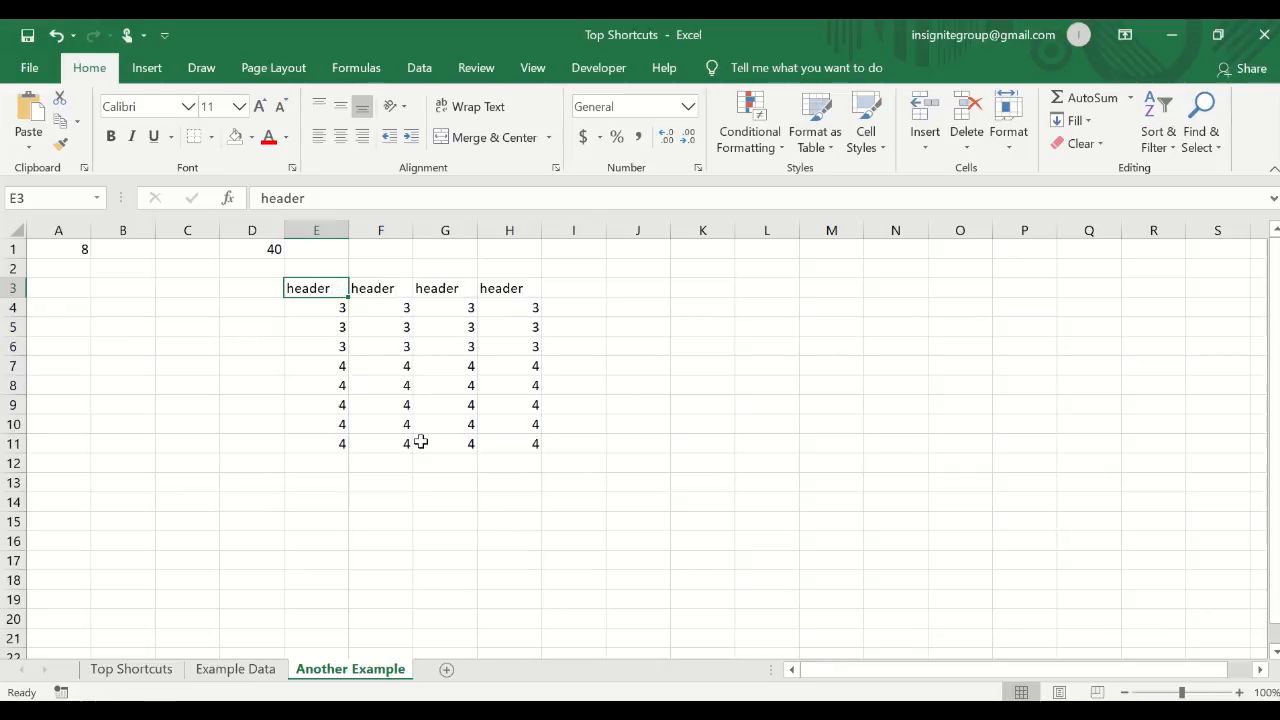
pyautogui.hotkey('ctrl', 'shift', 'l')
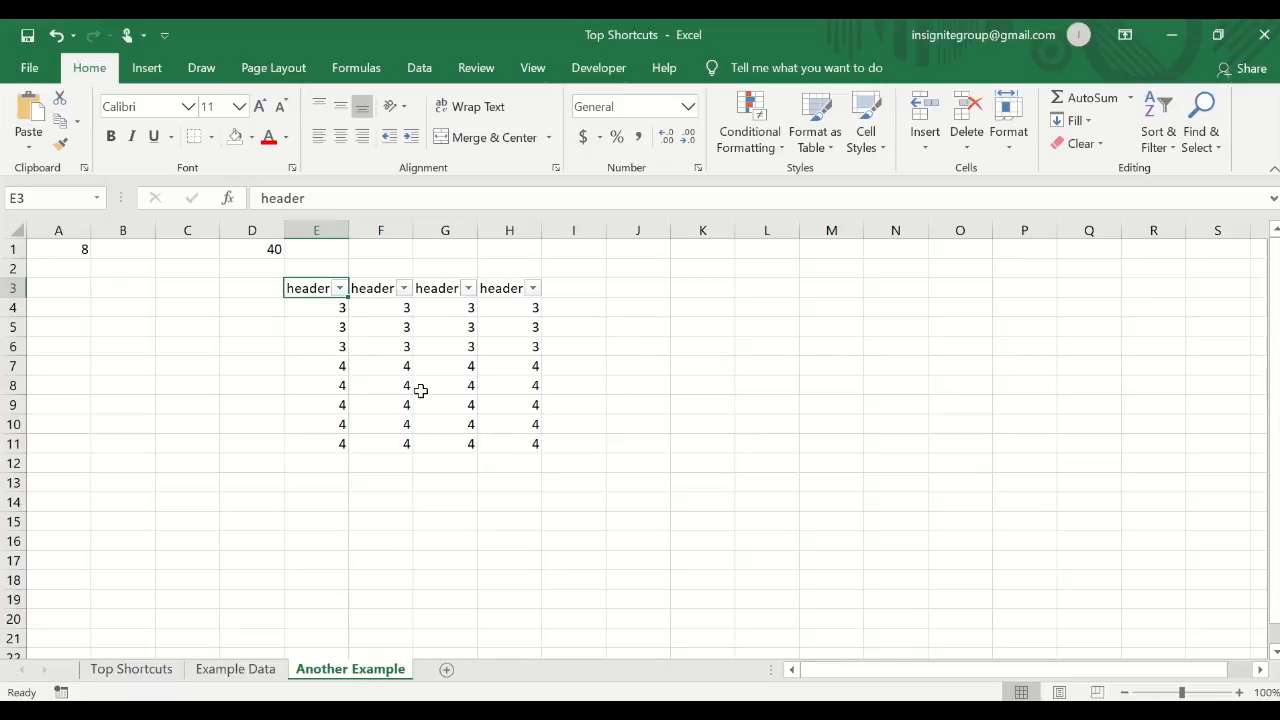
# - Filter column E to show only the value 4, then clear all filter criteria from the table
pyautogui.click(340, 288)
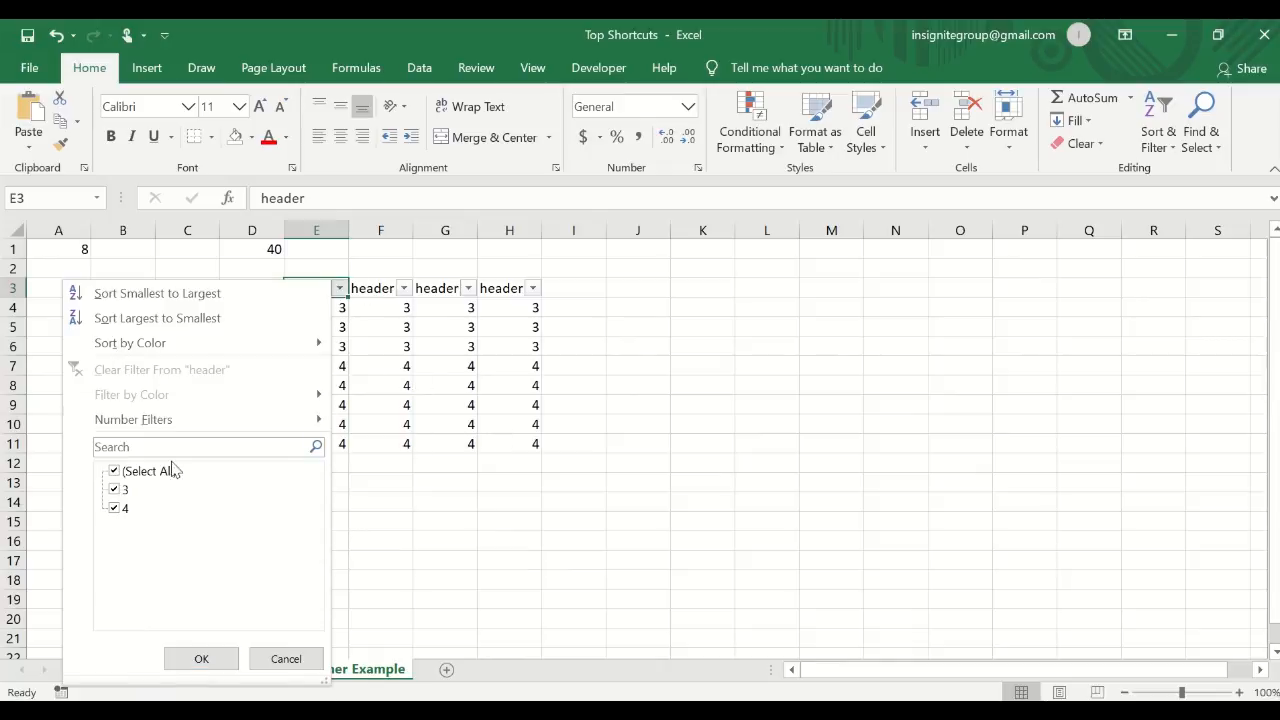
pyautogui.click(114, 490)
pyautogui.click(201, 658)
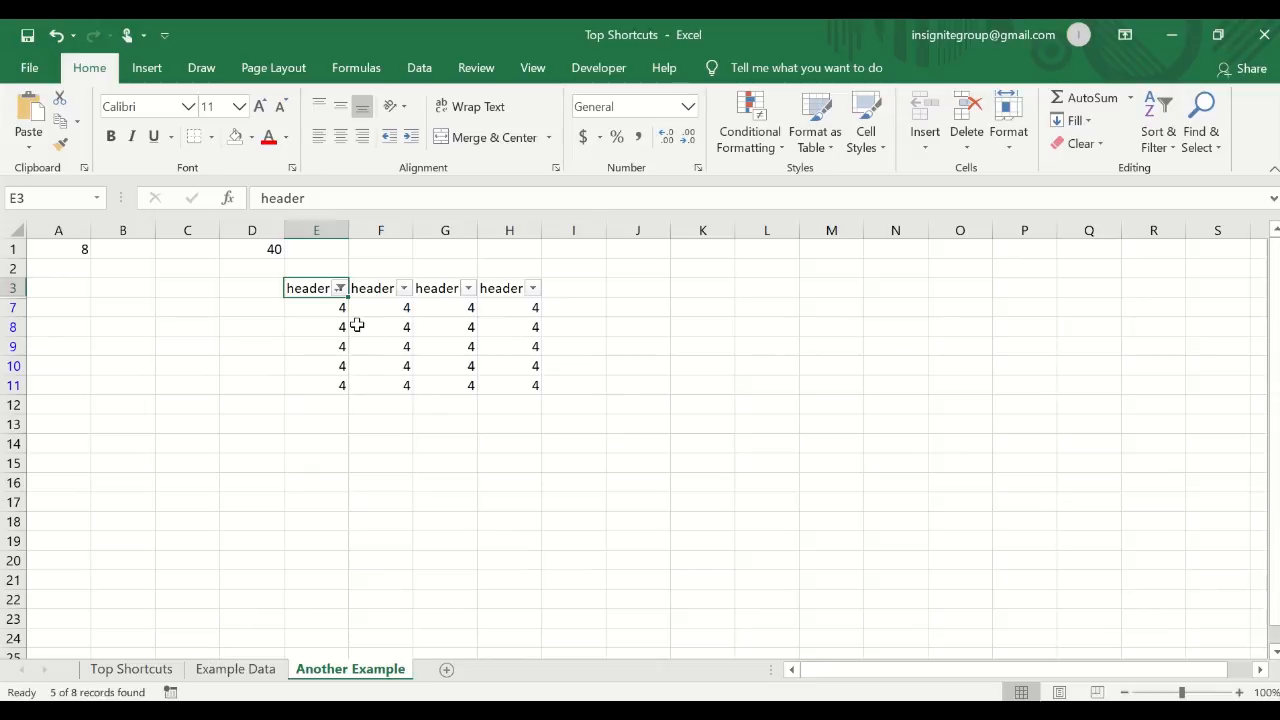
pyautogui.click(1158, 135)
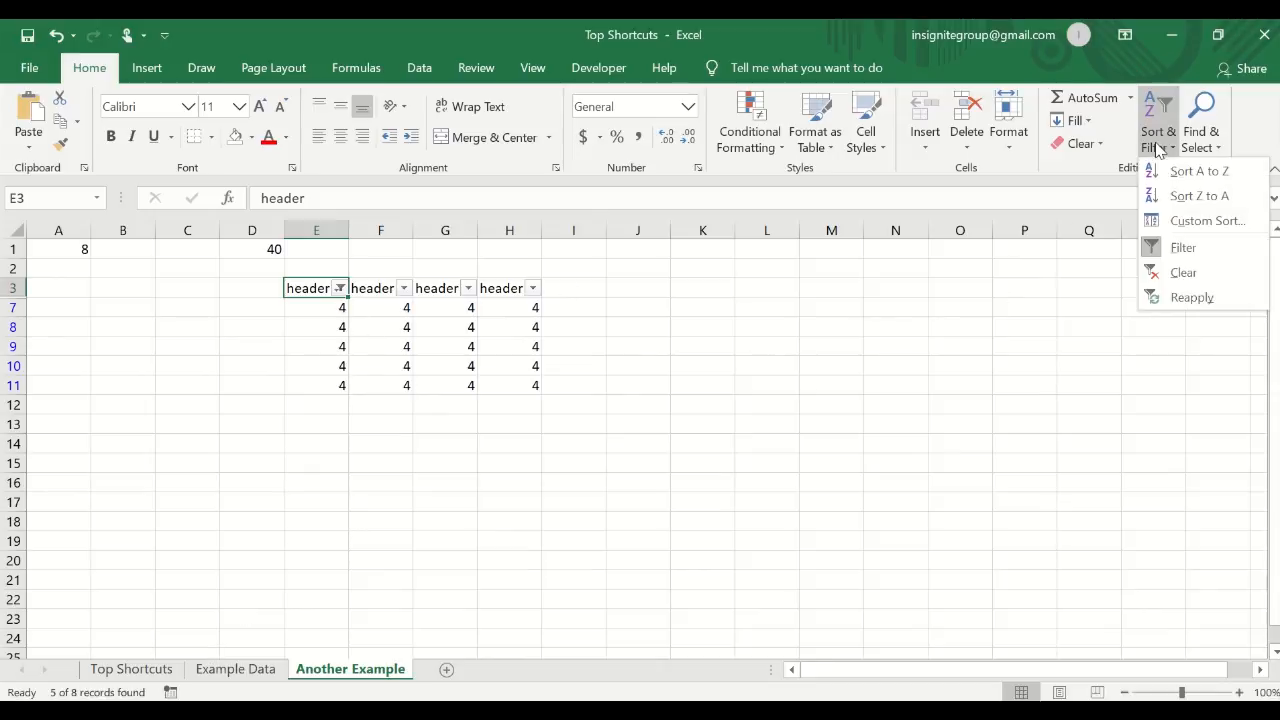
pyautogui.click(1184, 272)
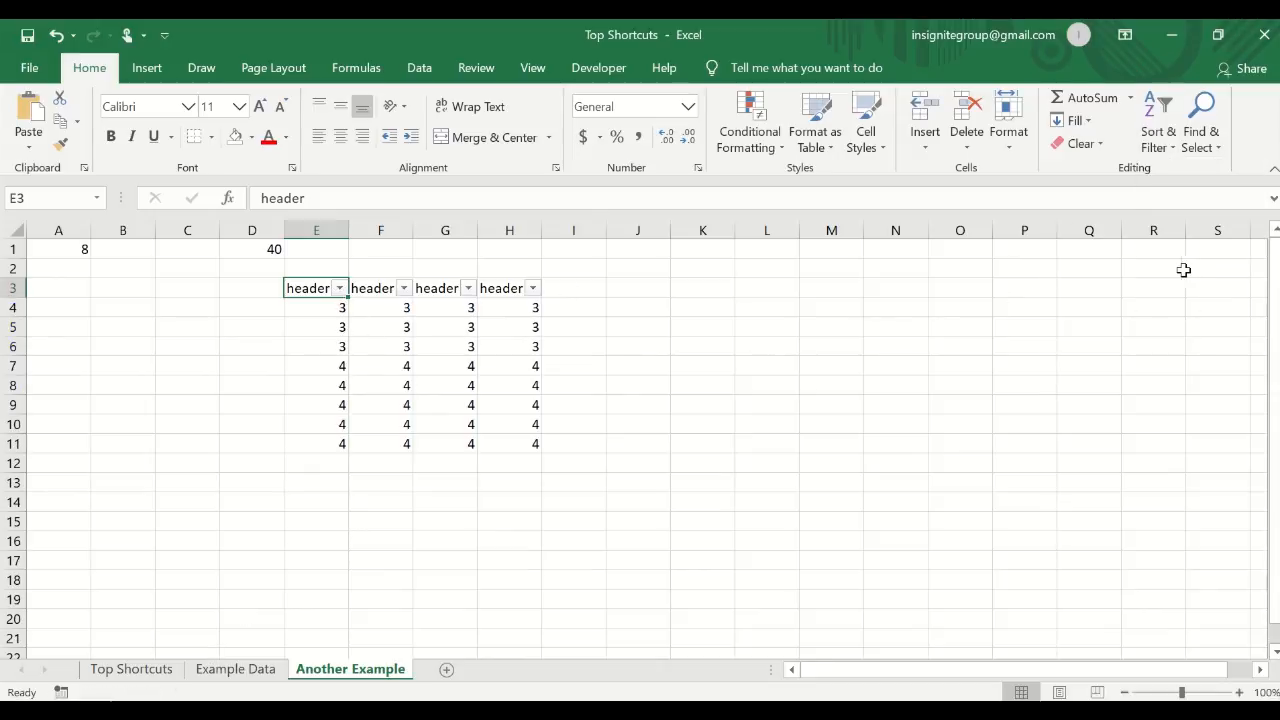
# - Hide the 3s in column E again and clear the filter from that column only
pyautogui.click(340, 288)
pyautogui.click(115, 490)
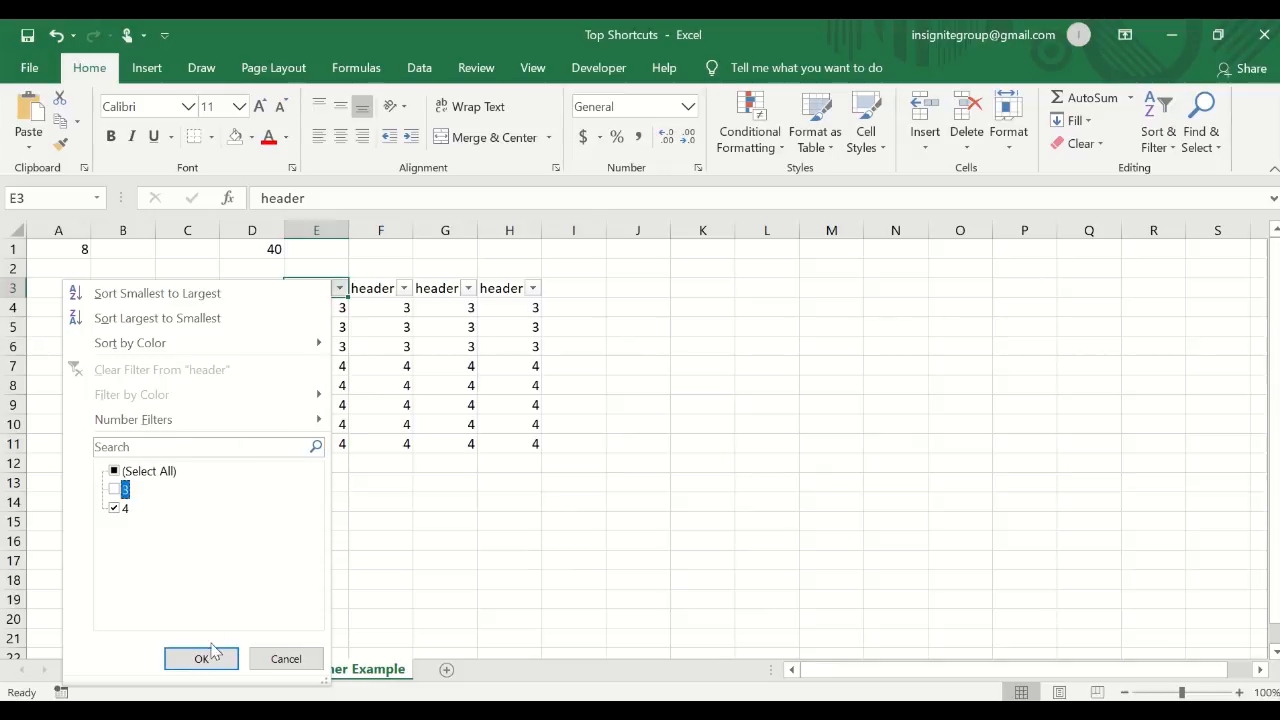
pyautogui.click(203, 654)
pyautogui.click(340, 288)
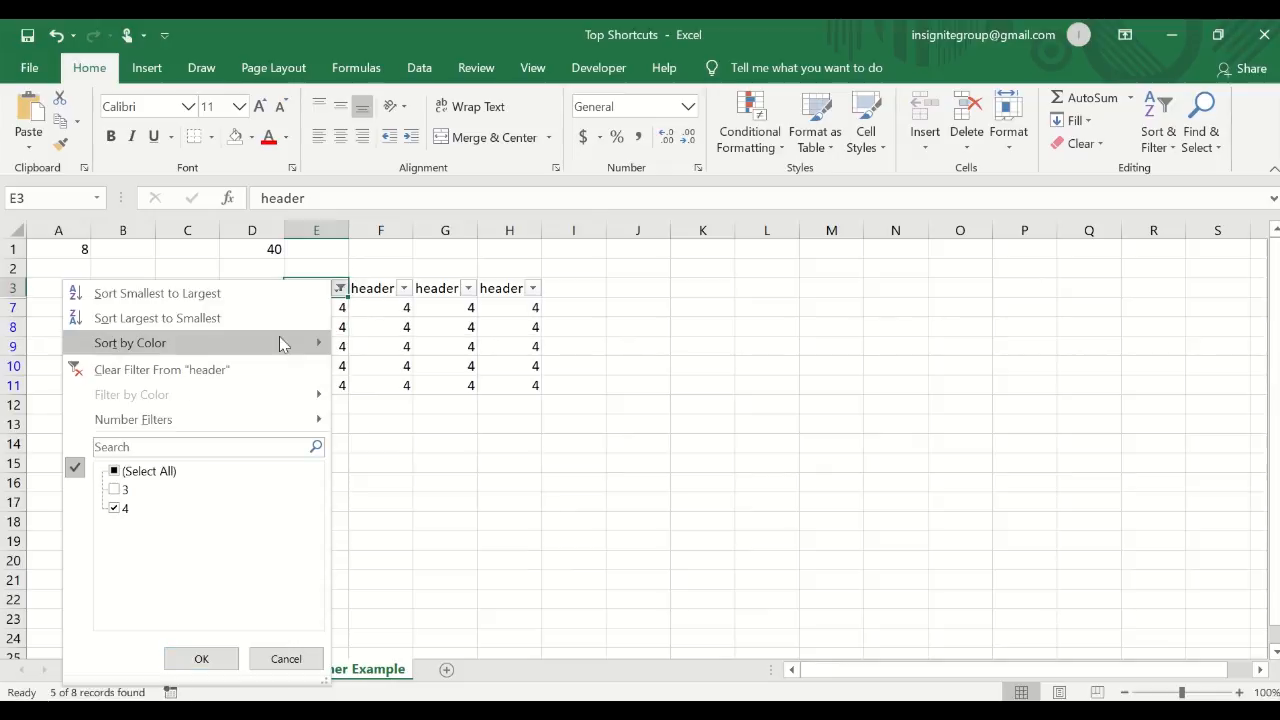
pyautogui.click(237, 367)
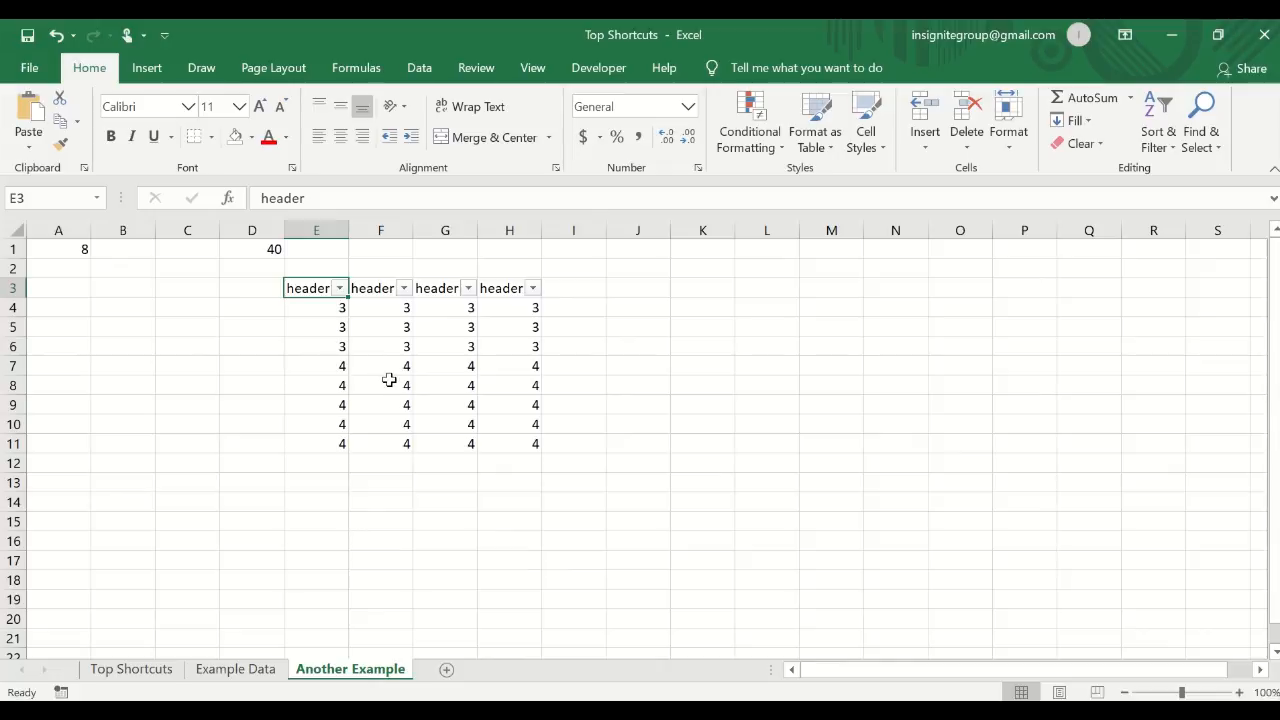
# - Toggle the header row's filter off and on, then remove it with the range E3:H10 selected
pyautogui.hotkey('ctrl', 'shift', 'l')
pyautogui.hotkey('ctrl', 'shift', 'l')
pyautogui.hotkey('ctrl', 'shift', 'l')
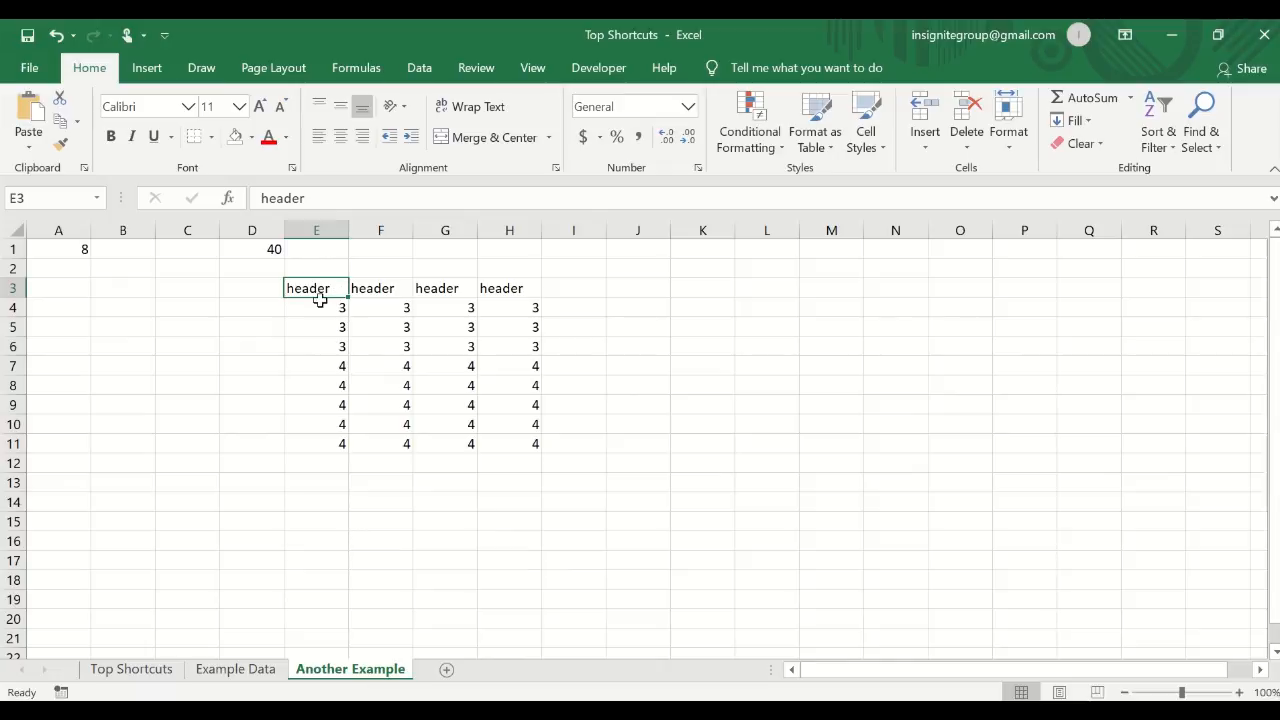
pyautogui.hotkey('ctrl', 'shift', 'l')
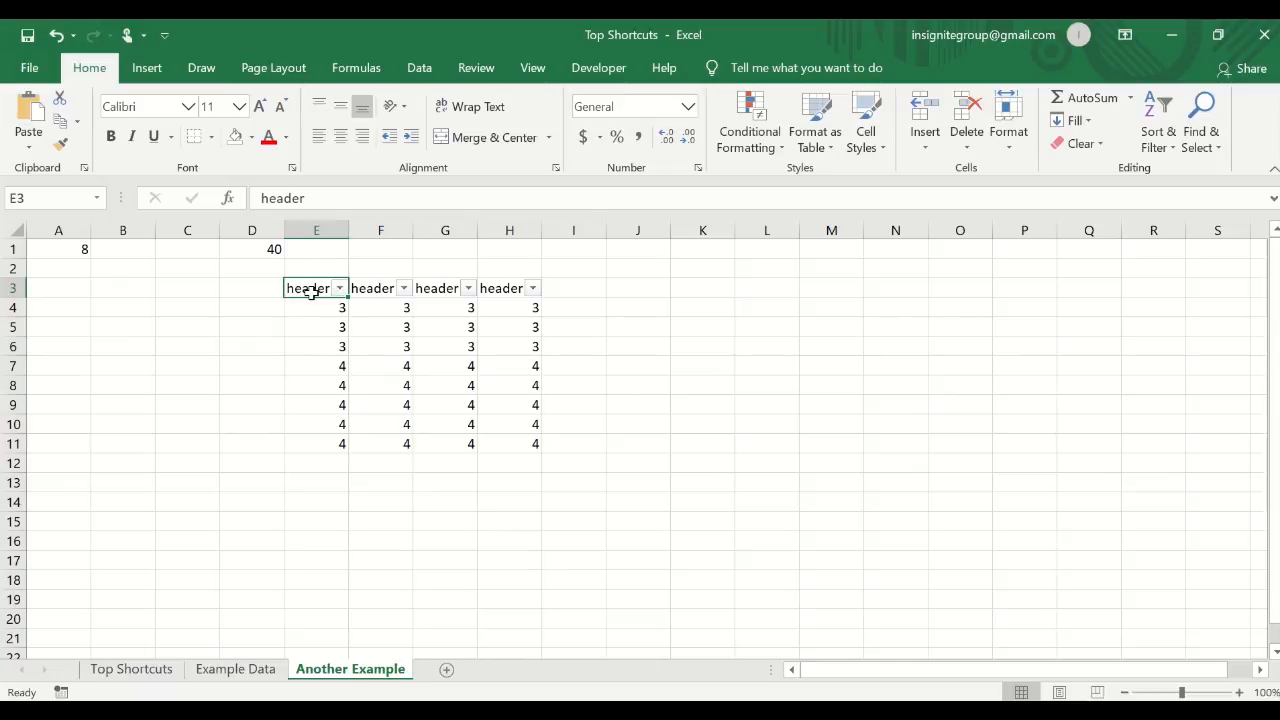
pyautogui.moveTo(311, 289); pyautogui.dragTo(495, 428)
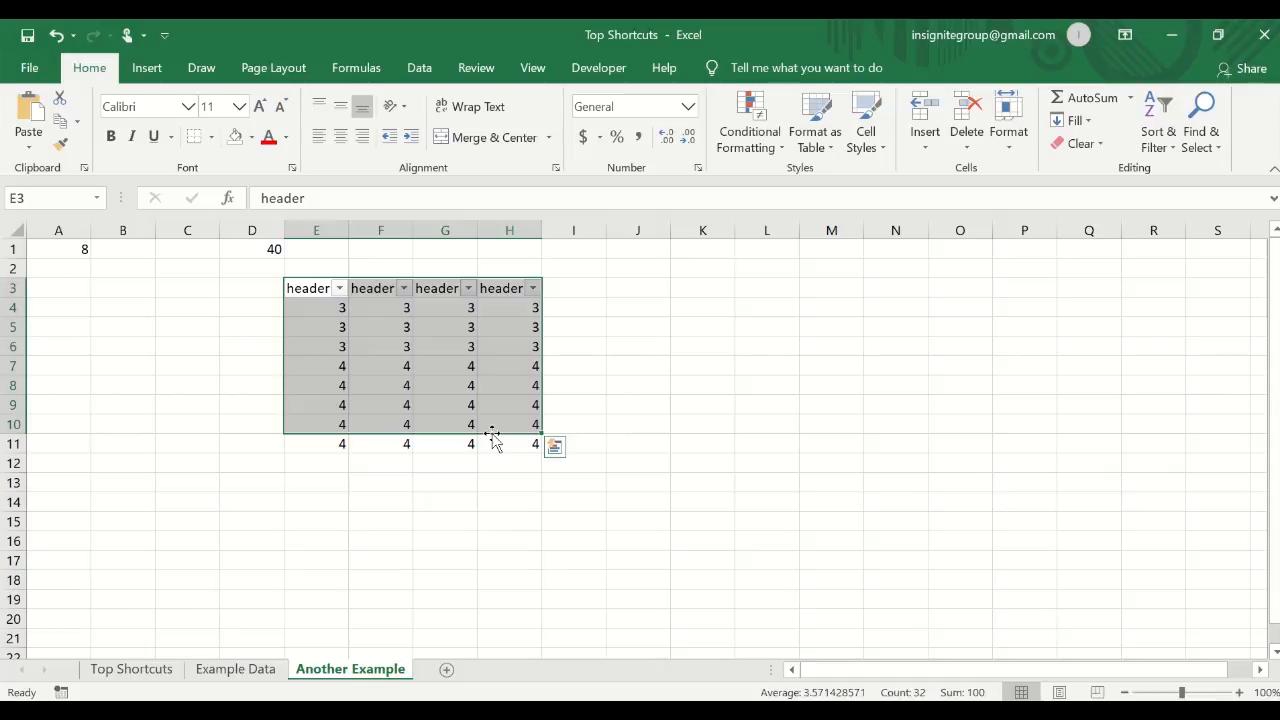
pyautogui.hotkey('ctrl', 'shift', 'l')
# - Select the range E5:H11 and add a filter starting at row 5
pyautogui.click(331, 330)
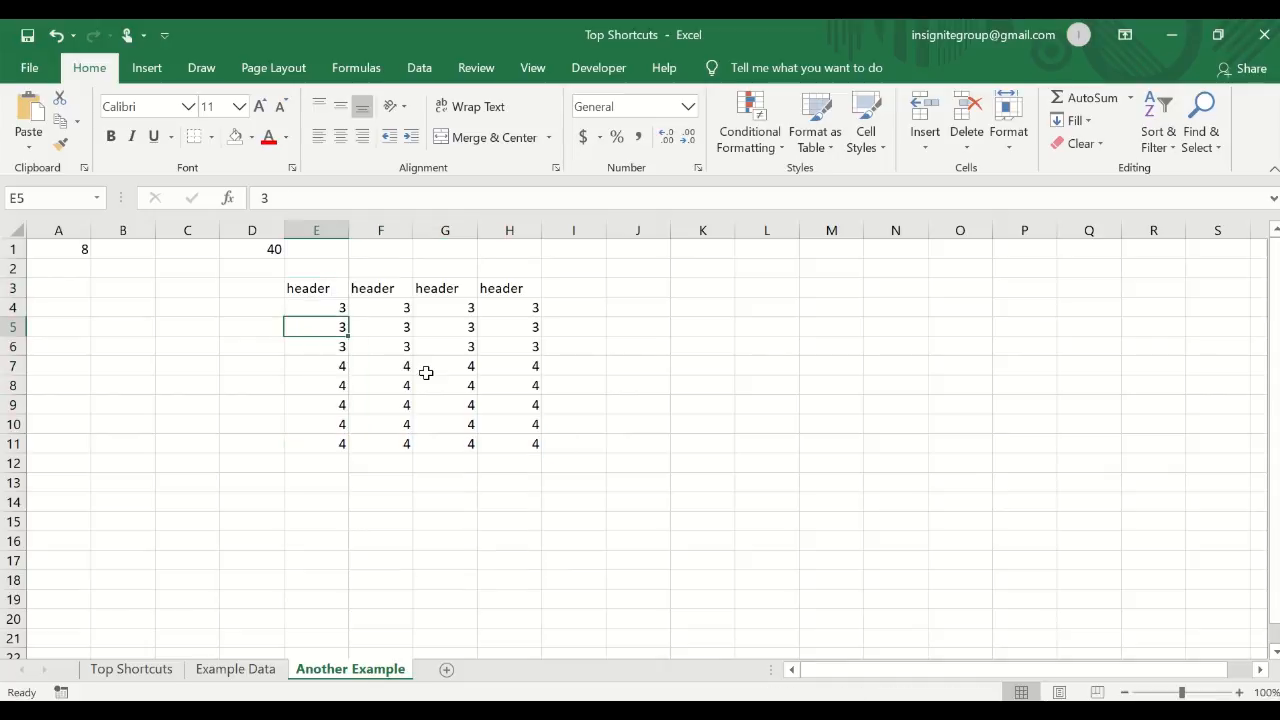
pyautogui.hotkey('ctrl', 'shift', 'Right')
pyautogui.hotkey('ctrl', 'shift', 'Down')
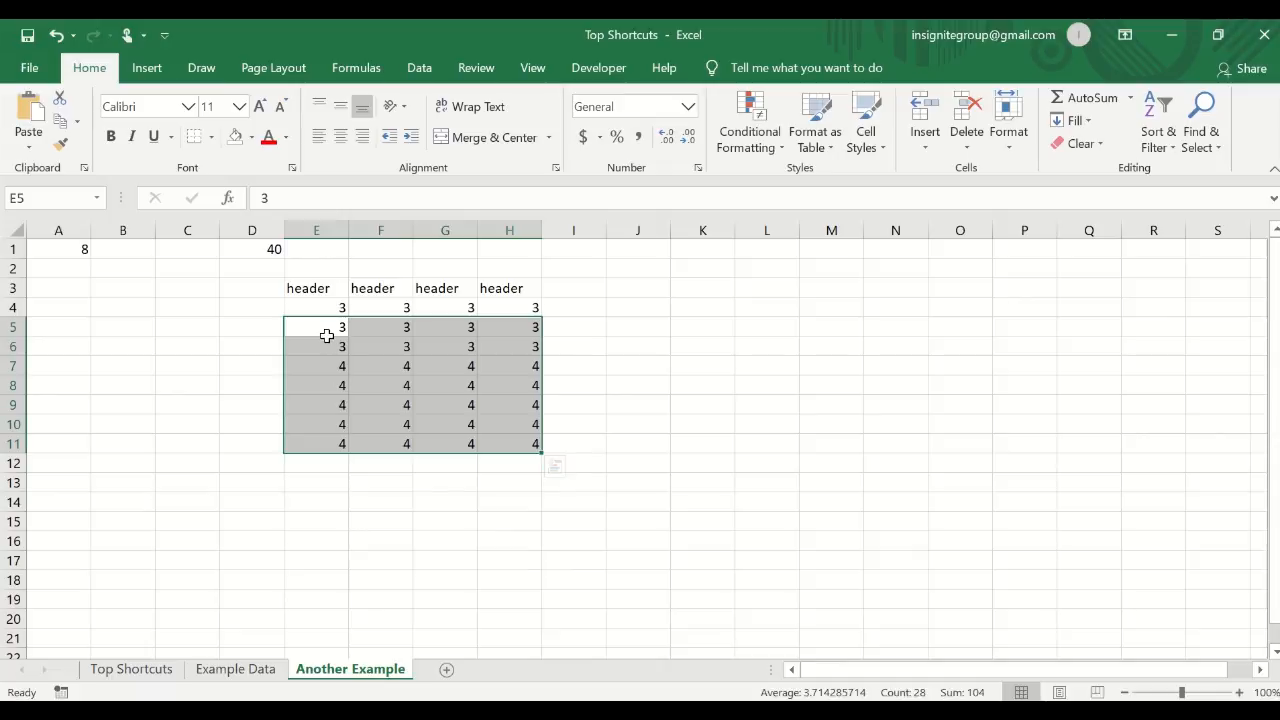
pyautogui.hotkey('ctrl', 'shift', 'l')
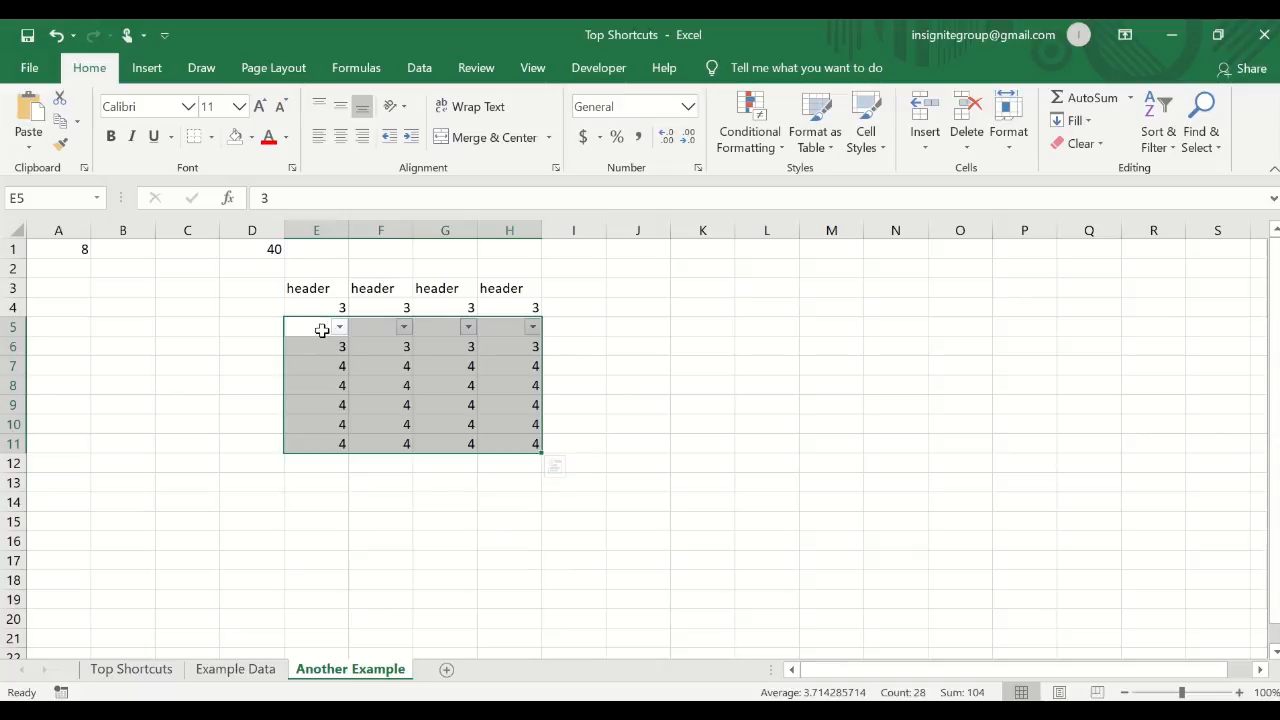
# - Select the filter cells E5:H5, then return to cell E5 and remove the filter from row 5
pyautogui.moveTo(322, 331); pyautogui.dragTo(508, 331)
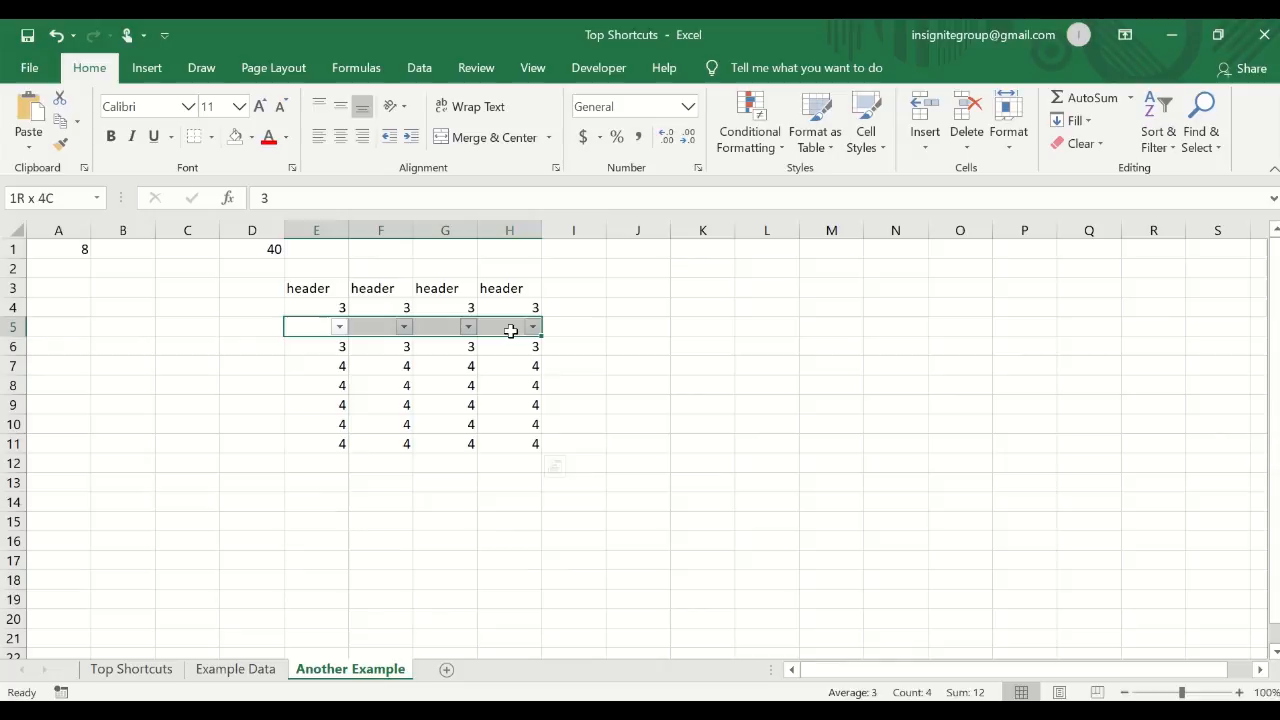
pyautogui.rightClick(403, 377)
pyautogui.press('Escape')
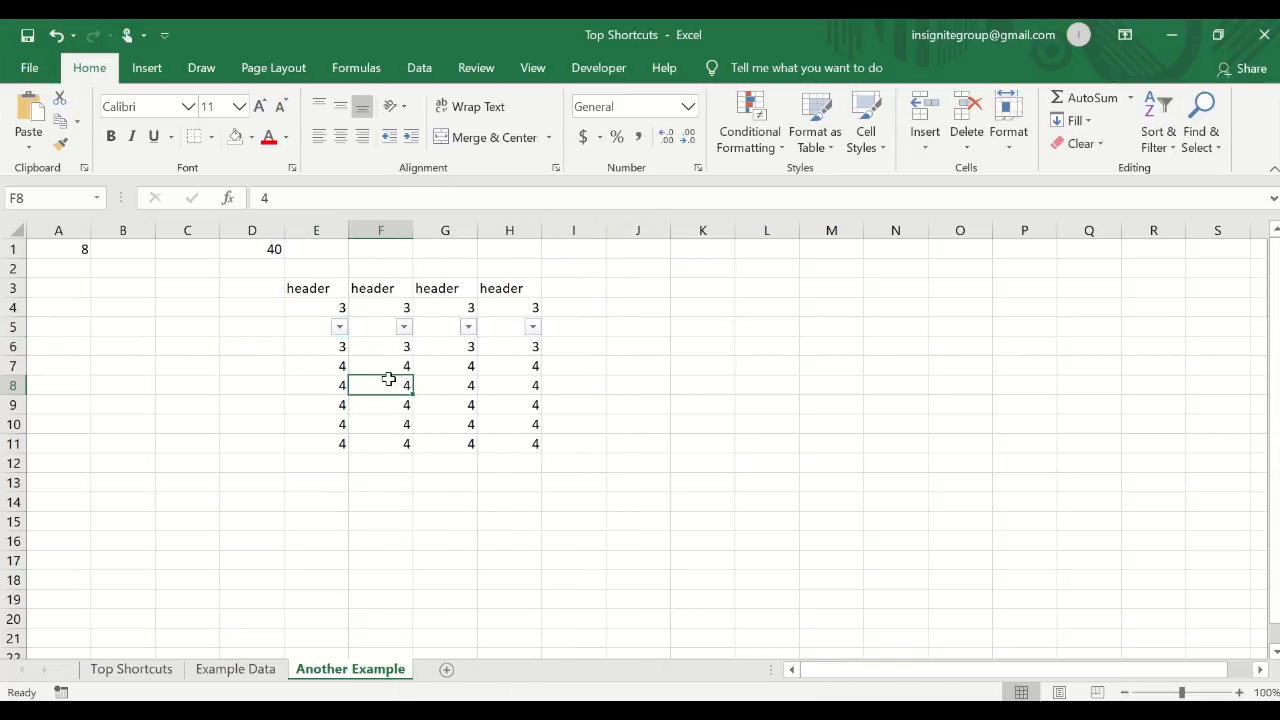
pyautogui.click(317, 325)
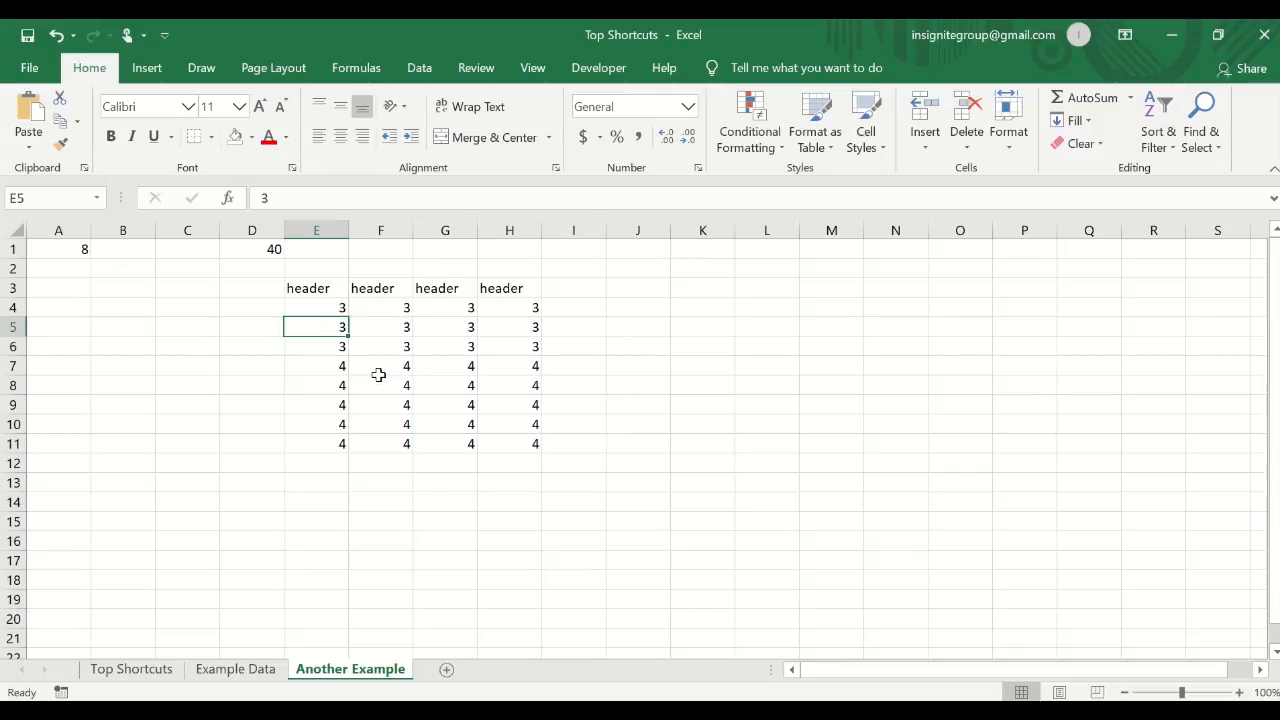
# - Go back to the Top Shortcuts sheet and highlight row 1 in yellow
pyautogui.hotkey('ctrl', 'pageup')
pyautogui.hotkey('ctrl', 'pageup')
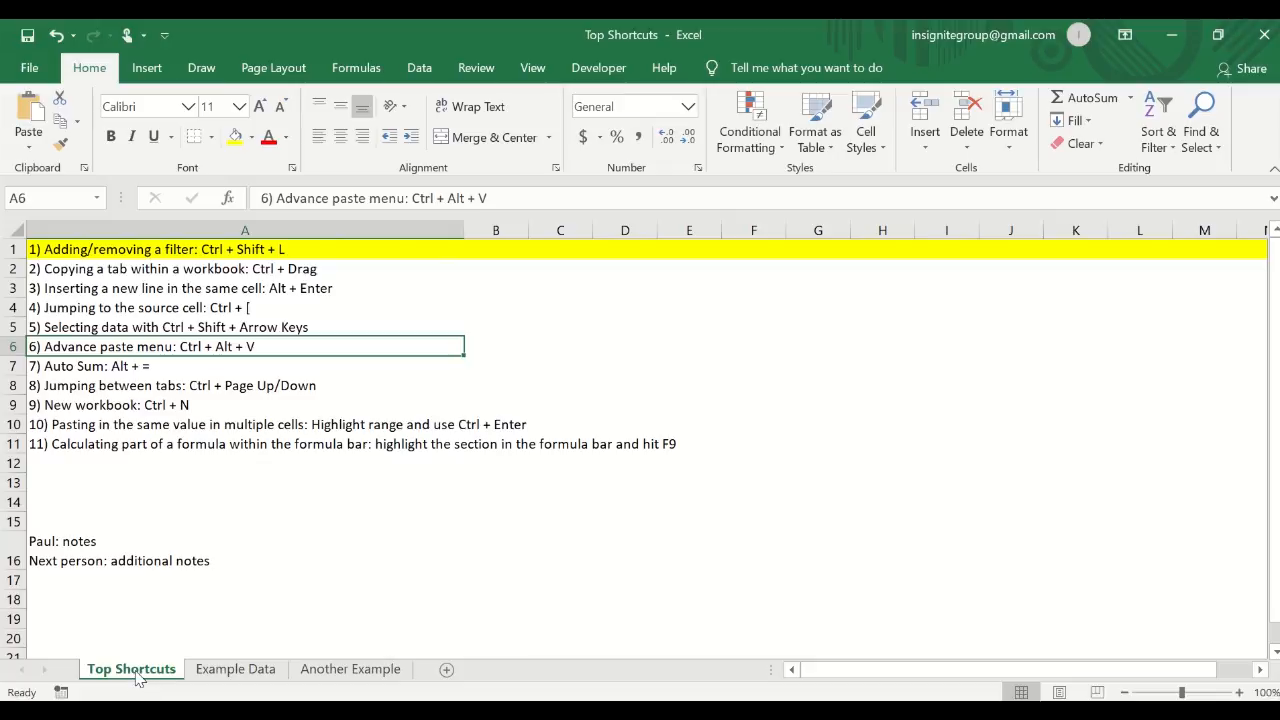
# - Duplicate the Top Shortcuts sheet after Another Example and rename the copy Top Shortcuts NEW
pyautogui.moveTo(141, 676); pyautogui.dragTo(435, 672)
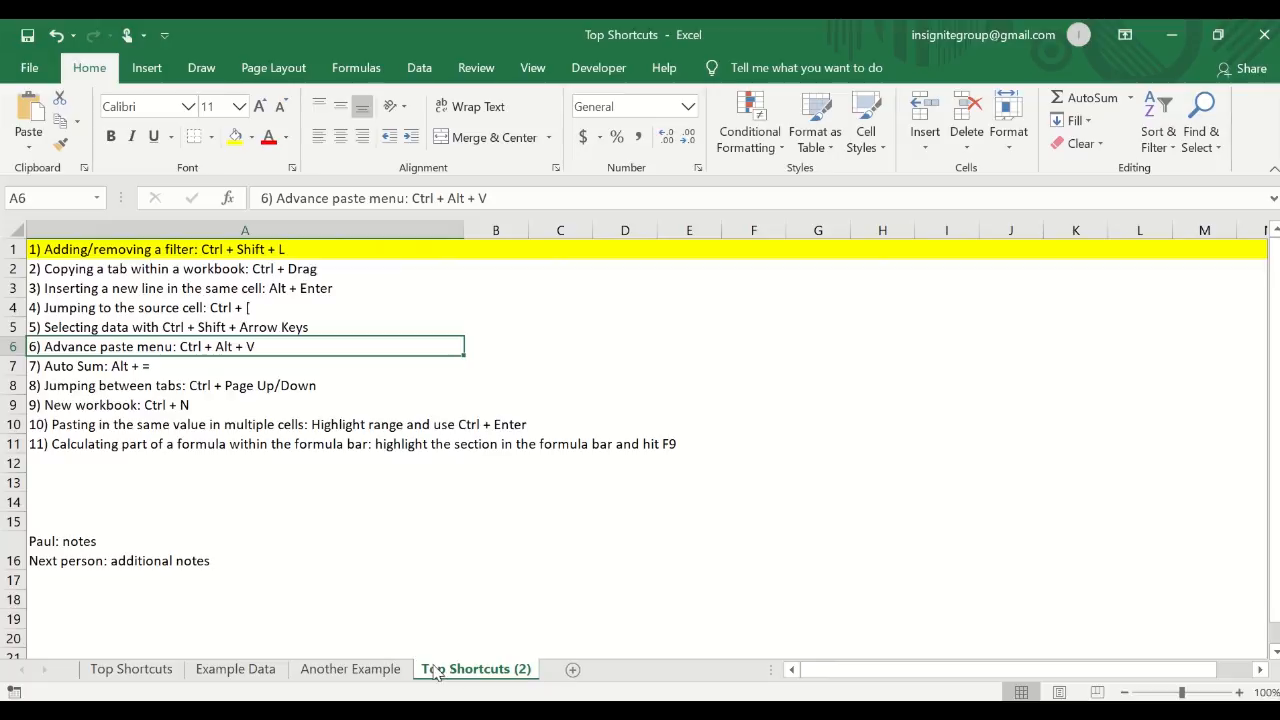
pyautogui.rightClick(503, 676)
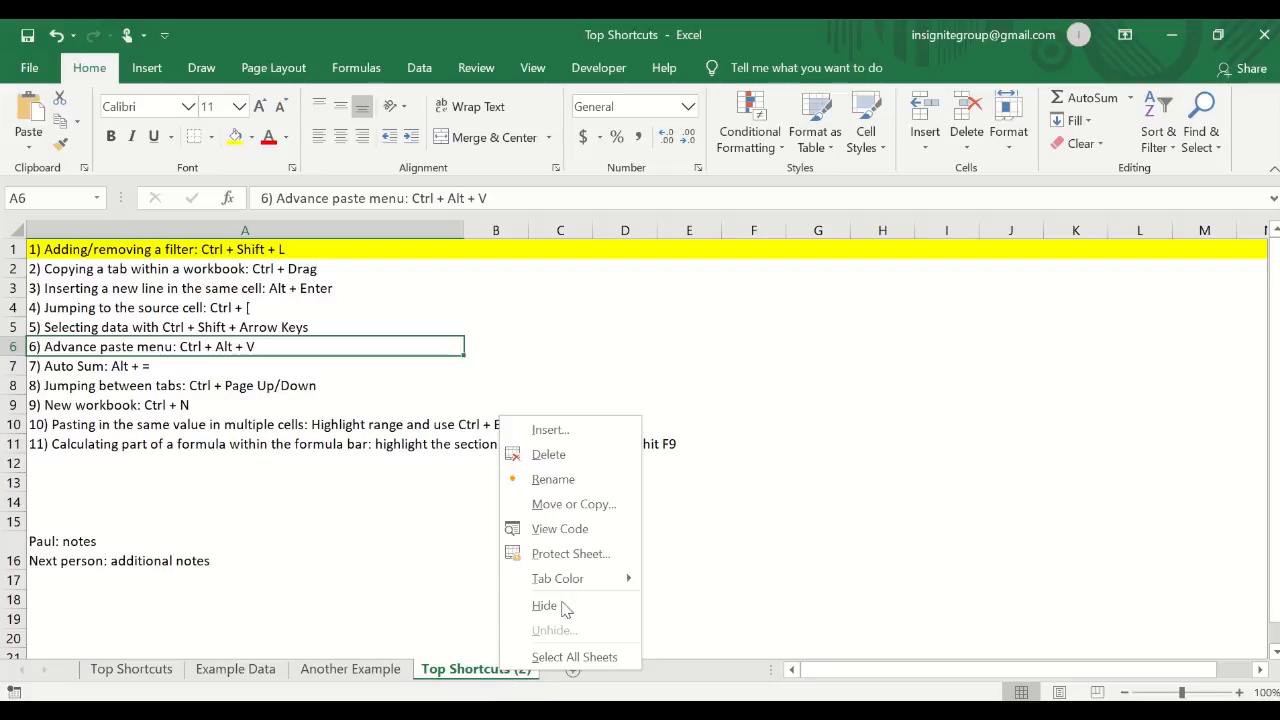
pyautogui.click(566, 478)
pyautogui.press('Right')
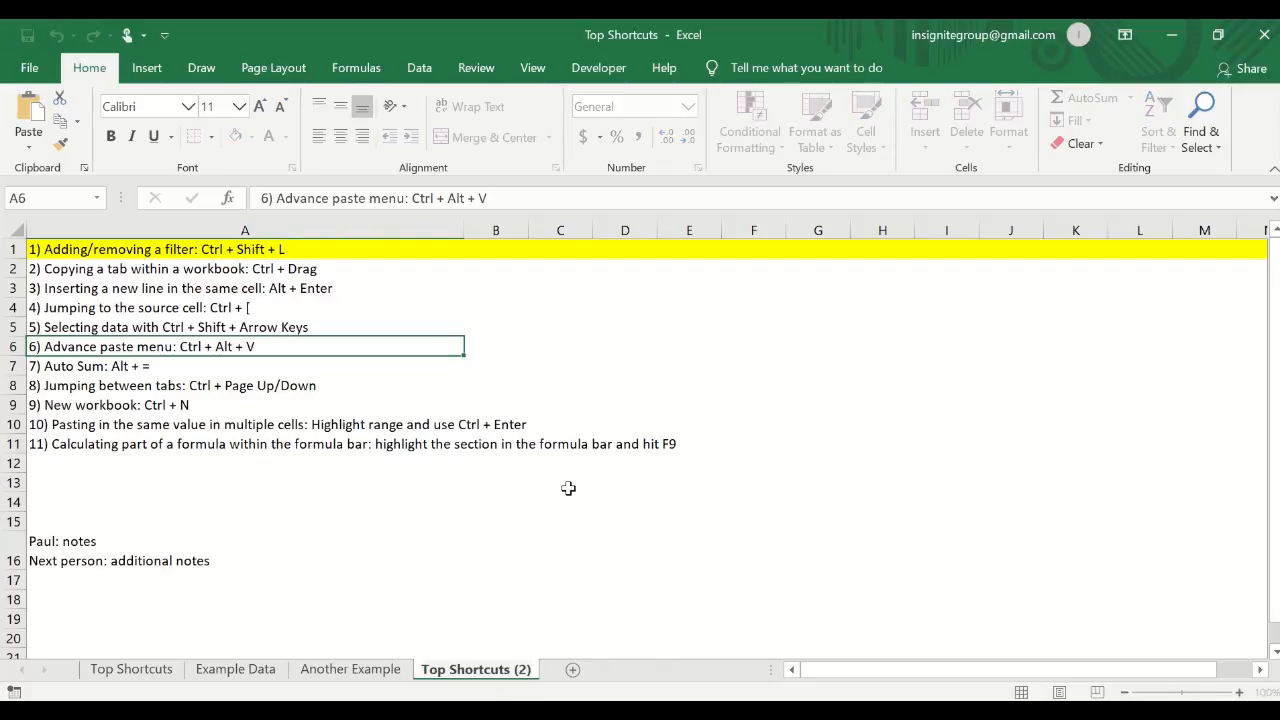
pyautogui.press('BackSpace')
pyautogui.press('BackSpace')
pyautogui.press('BackSpace')
pyautogui.write('NDE')
pyautogui.press('BackSpace')
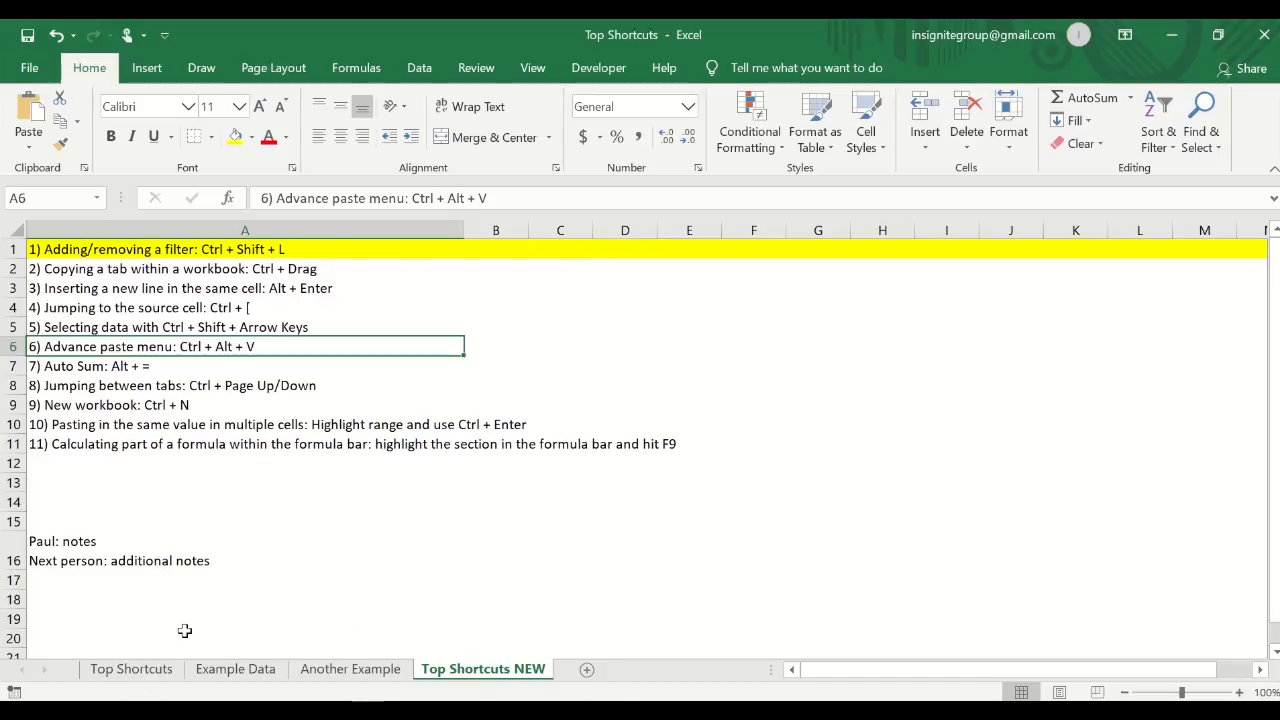
# - Duplicate the Top Shortcuts NEW sheet and place the copy directly after it
pyautogui.rightClick(522, 670)
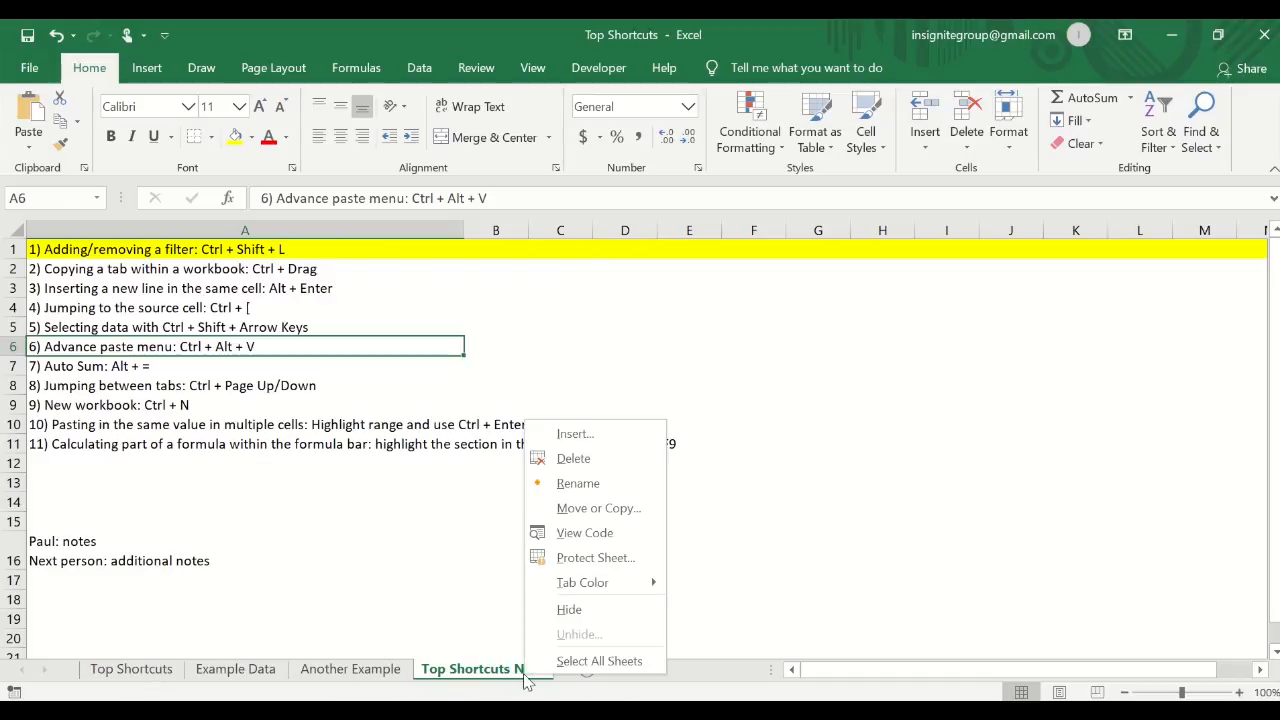
pyautogui.click(497, 679)
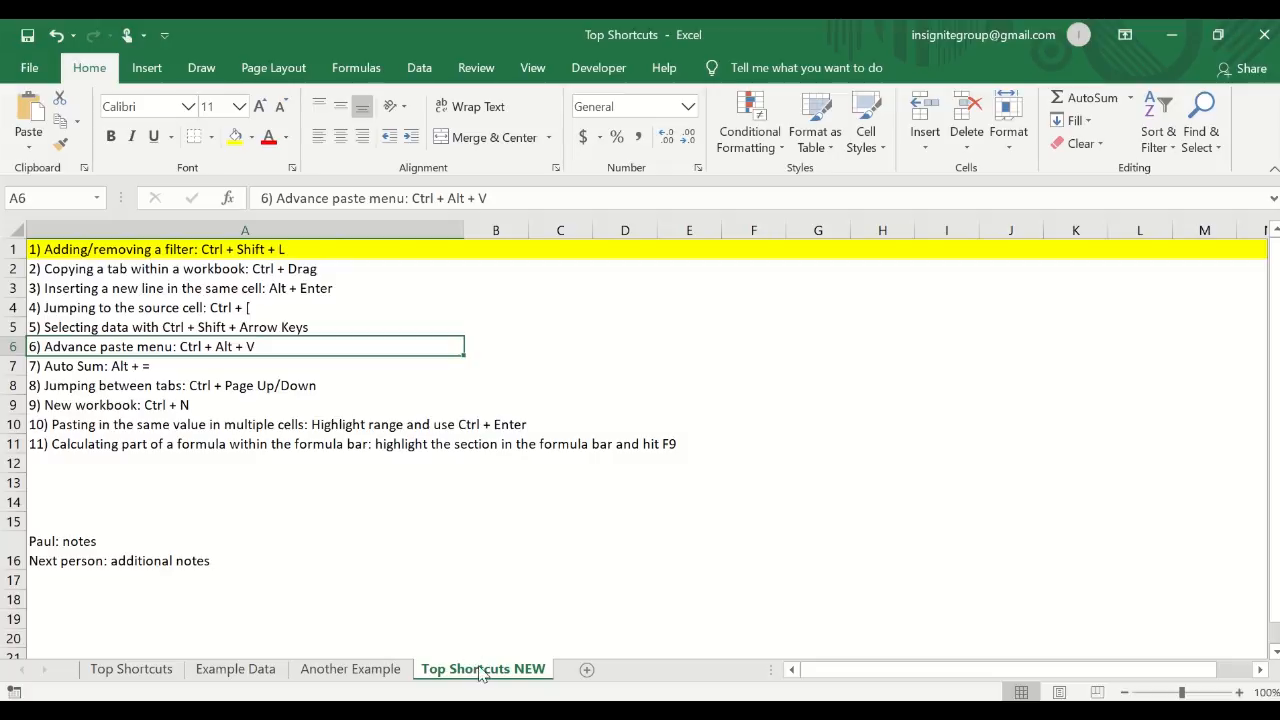
pyautogui.moveTo(483, 676); pyautogui.dragTo(588, 676)
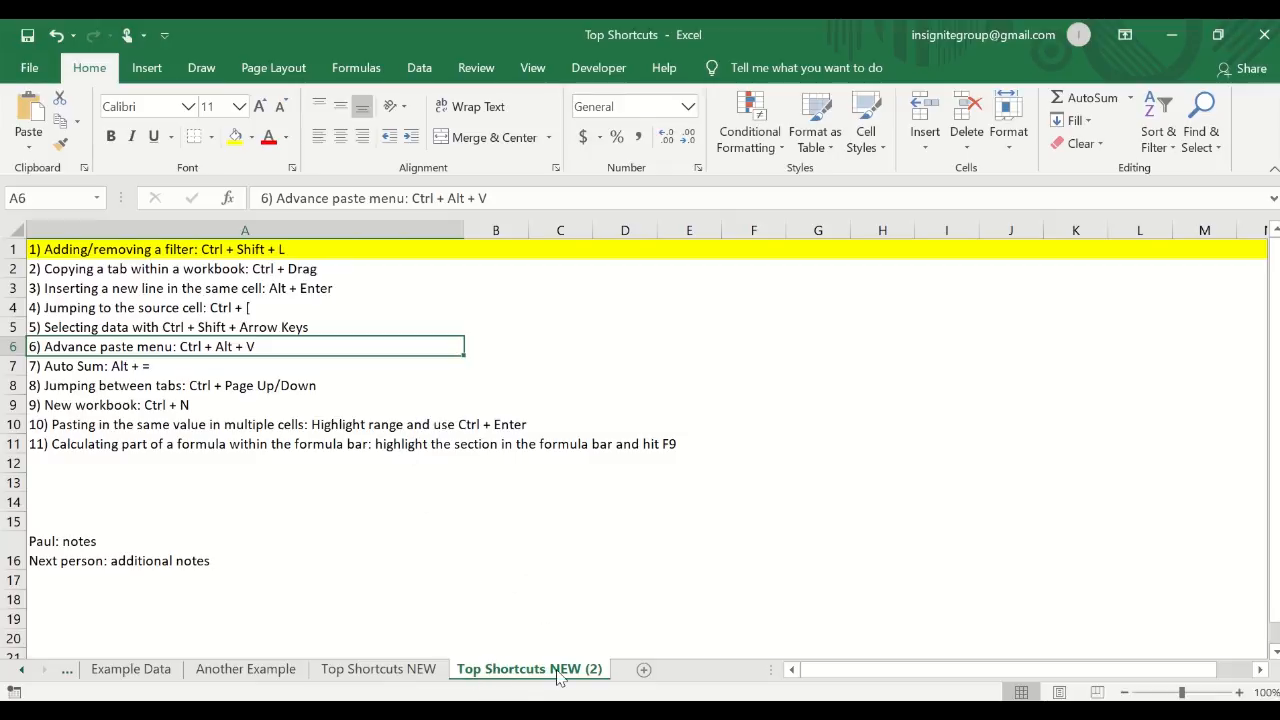
pyautogui.click(21, 669)
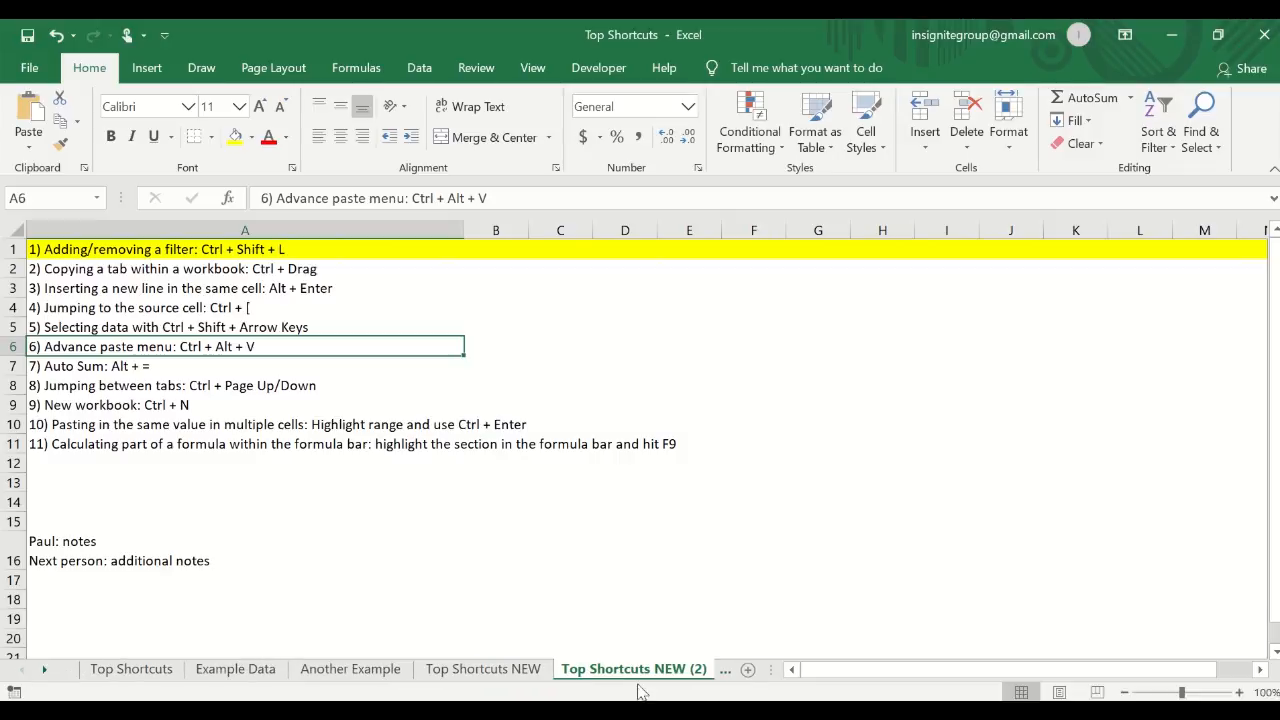
# - Move the Top Shortcuts NEW (2) sheet directly after Top Shortcuts and insert seven blank sheets behind it
pyautogui.moveTo(775, 672); pyautogui.dragTo(862, 671)
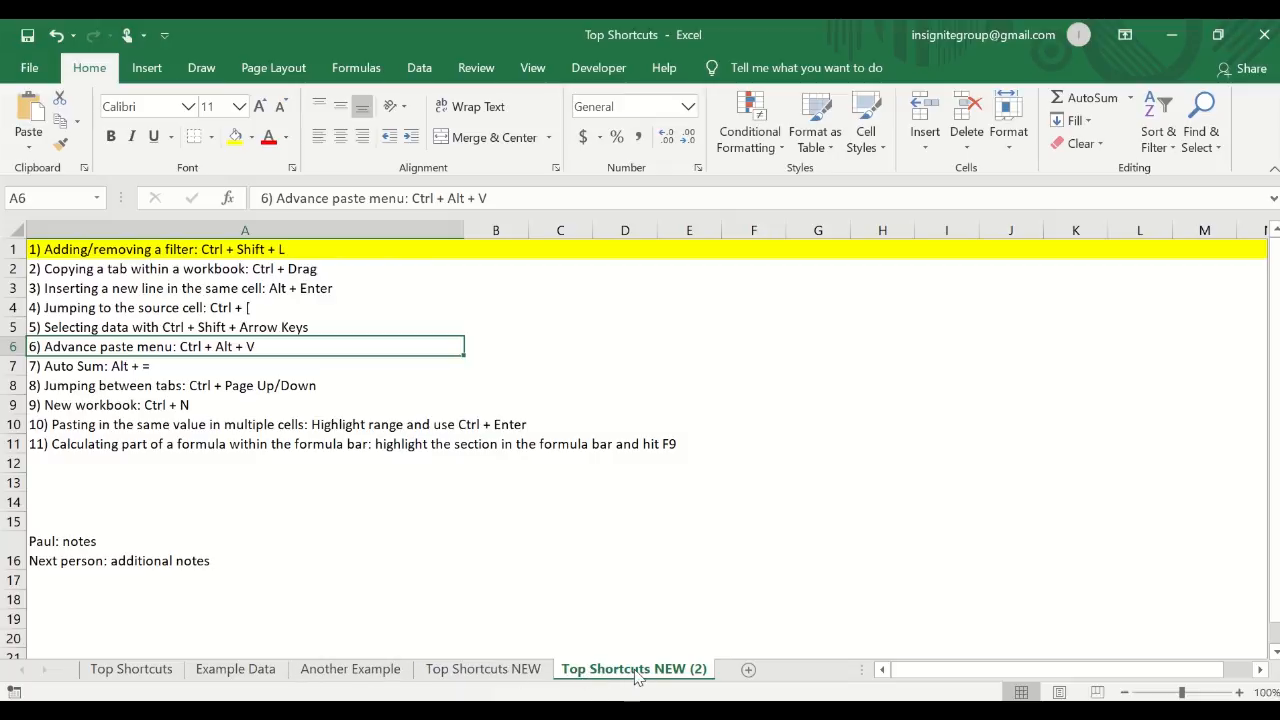
pyautogui.moveTo(645, 676); pyautogui.dragTo(213, 667)
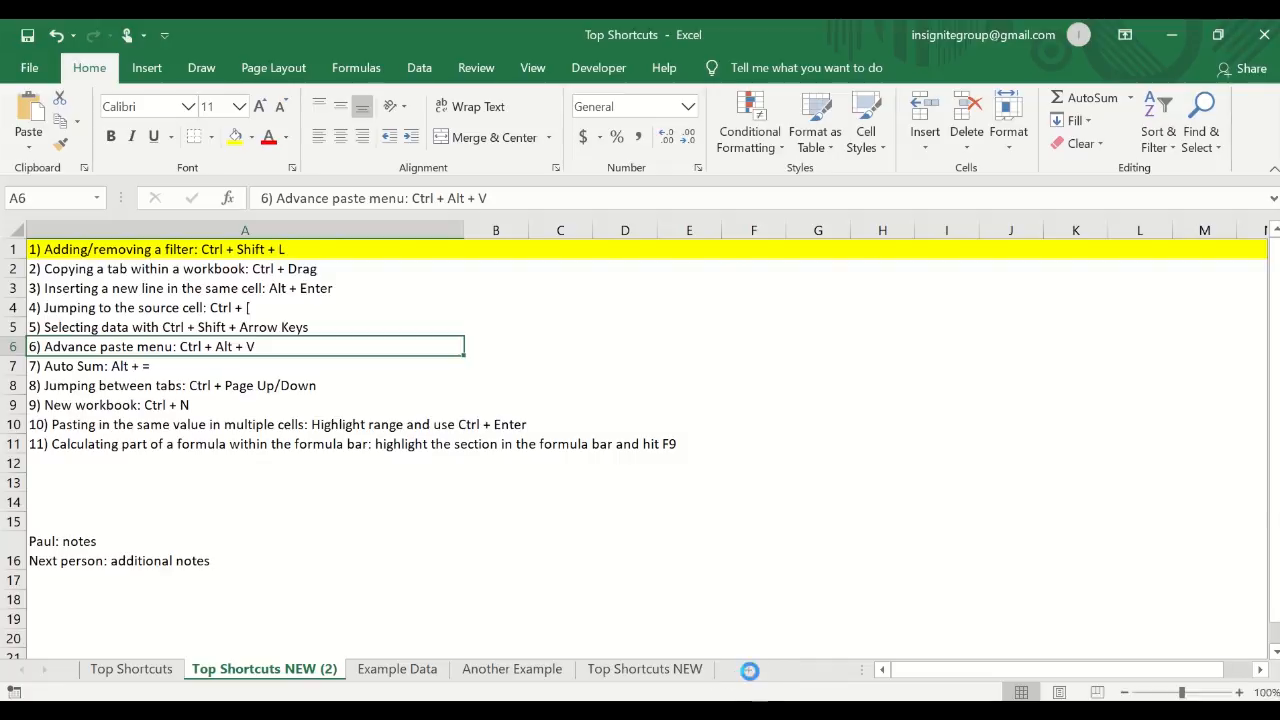
pyautogui.click(748, 670)
pyautogui.click(810, 670)
pyautogui.click(840, 671)
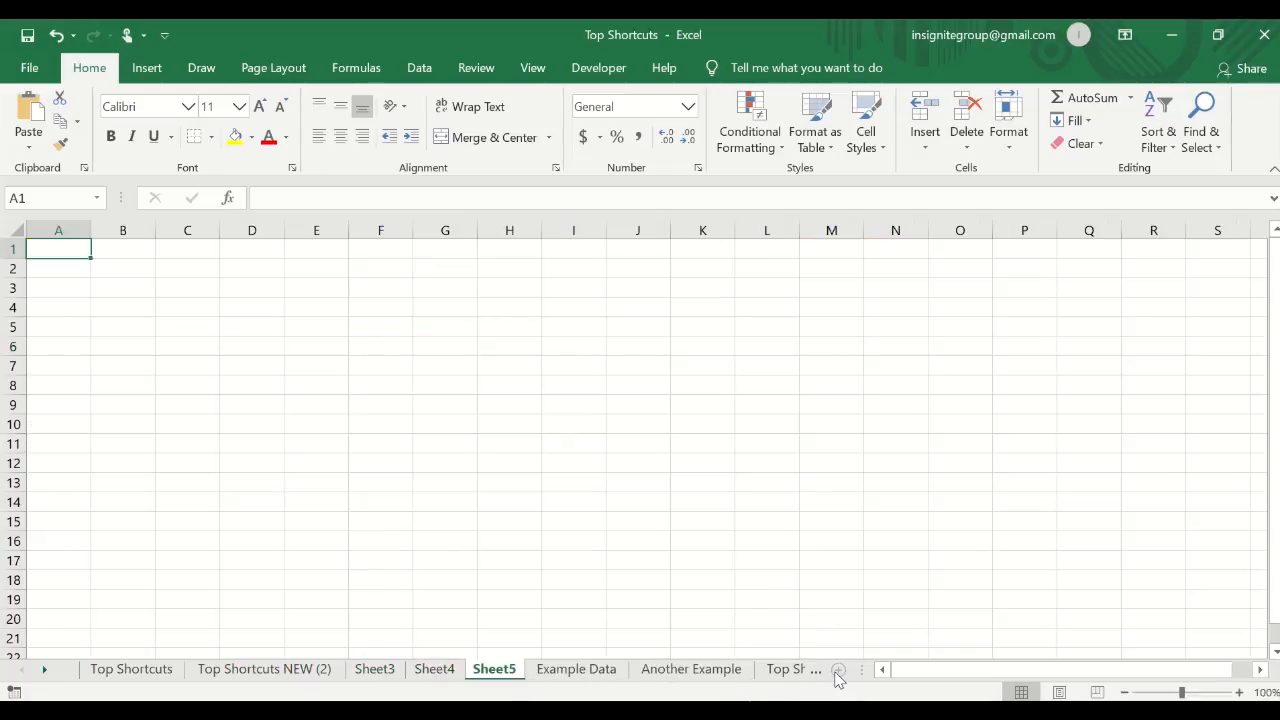
pyautogui.click(839, 671)
pyautogui.click(839, 671)
pyautogui.click(839, 671)
pyautogui.click(839, 671)
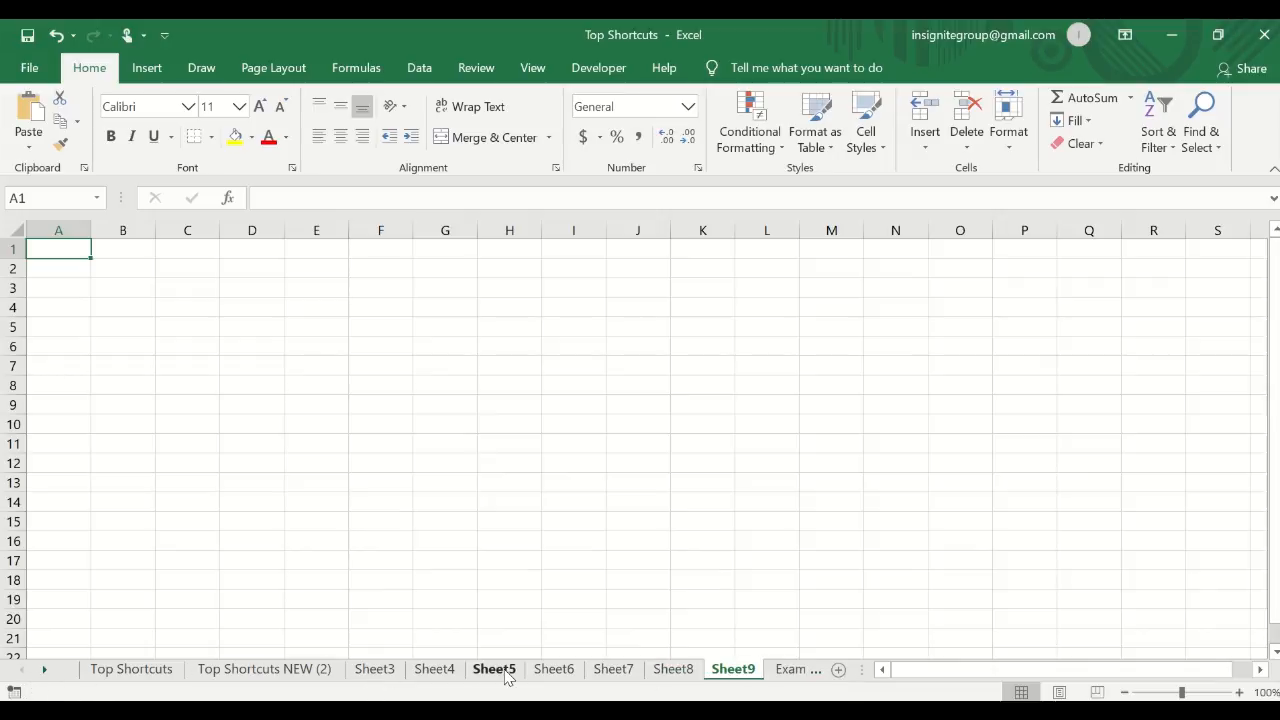
# - Look through the workbook's sheet tabs, moving back and forth between the first and the last ones
pyautogui.click(39, 673)
pyautogui.click(39, 673)
pyautogui.click(39, 673)
pyautogui.click(39, 673)
pyautogui.click(21, 672)
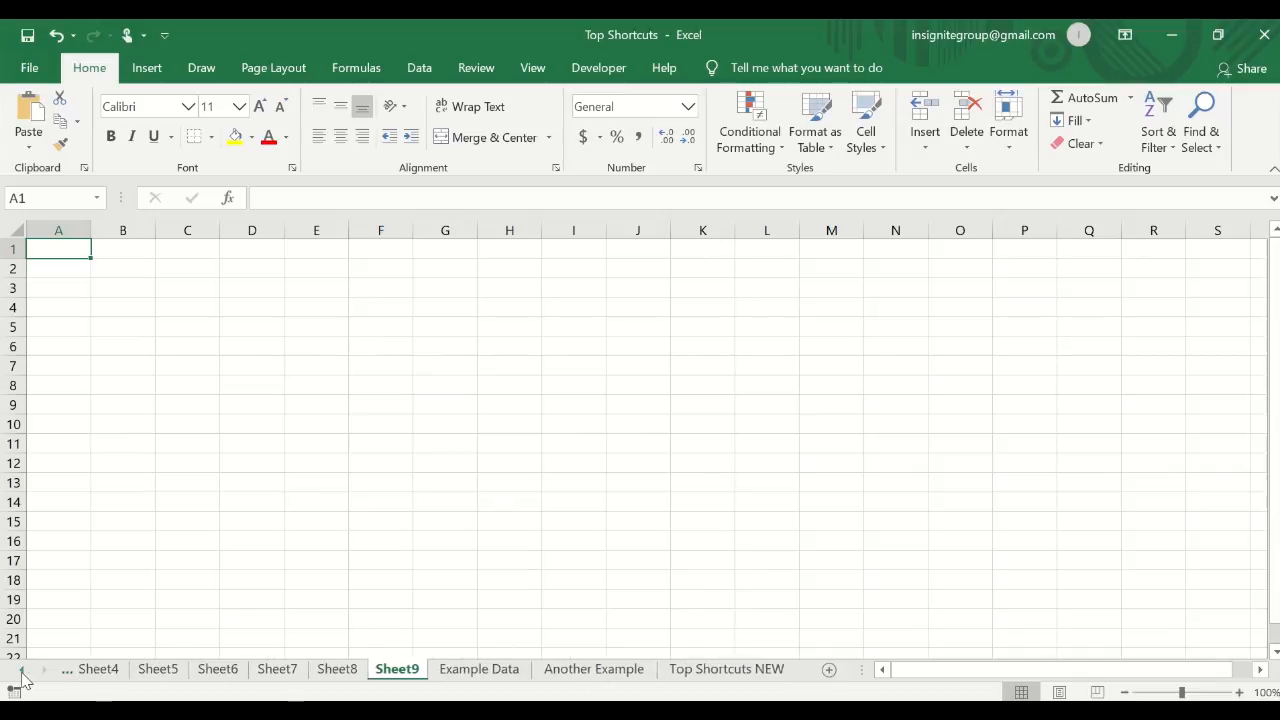
pyautogui.click(21, 672)
pyautogui.click(21, 672)
pyautogui.click(21, 672)
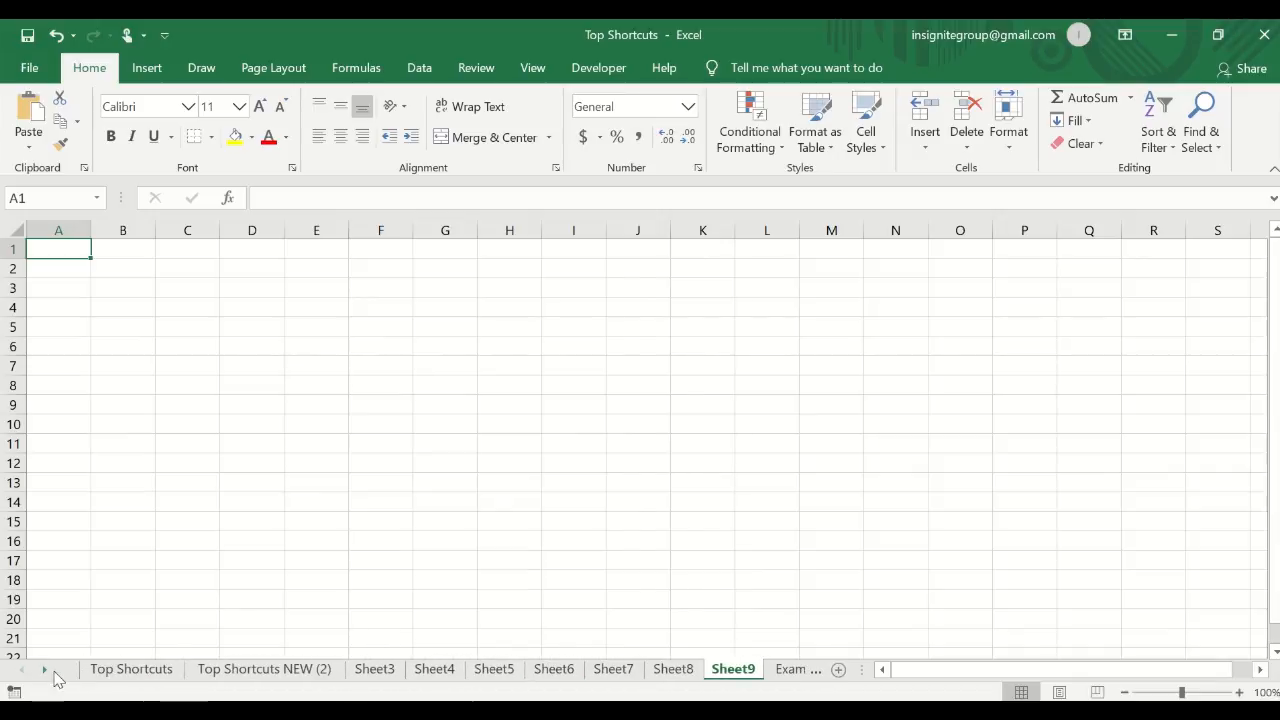
pyautogui.click(45, 670)
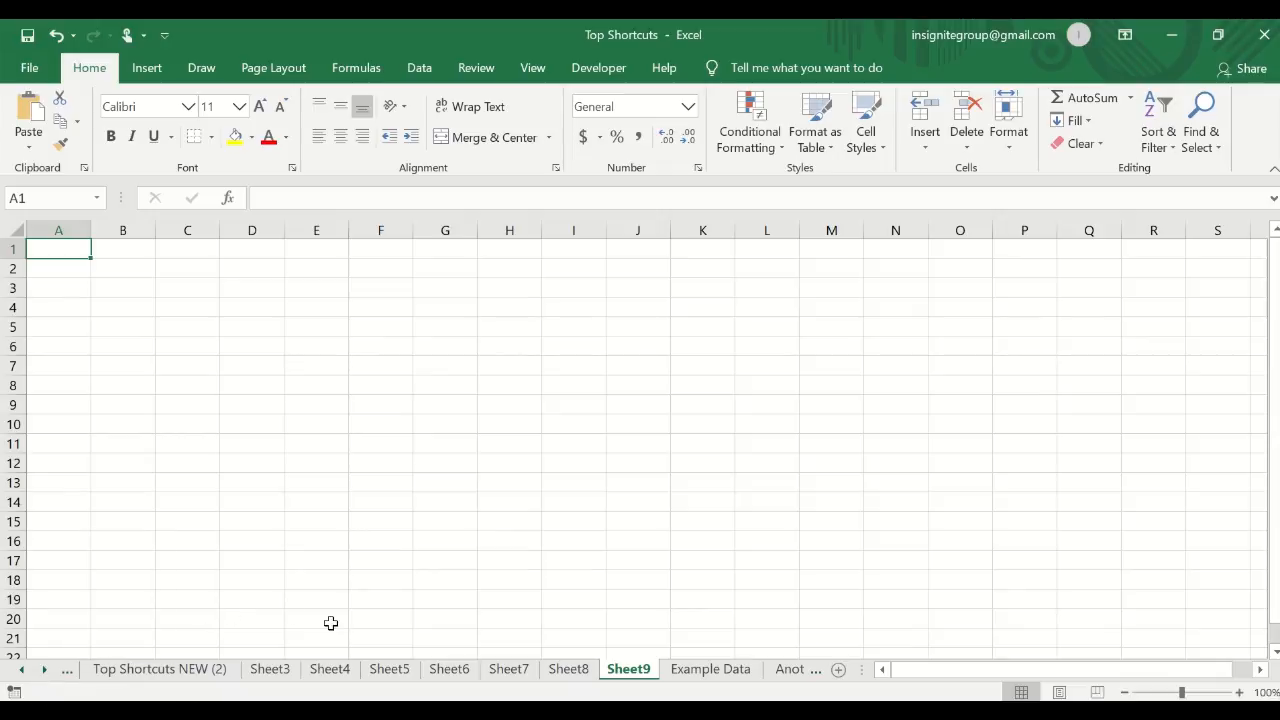
pyautogui.click(24, 672)
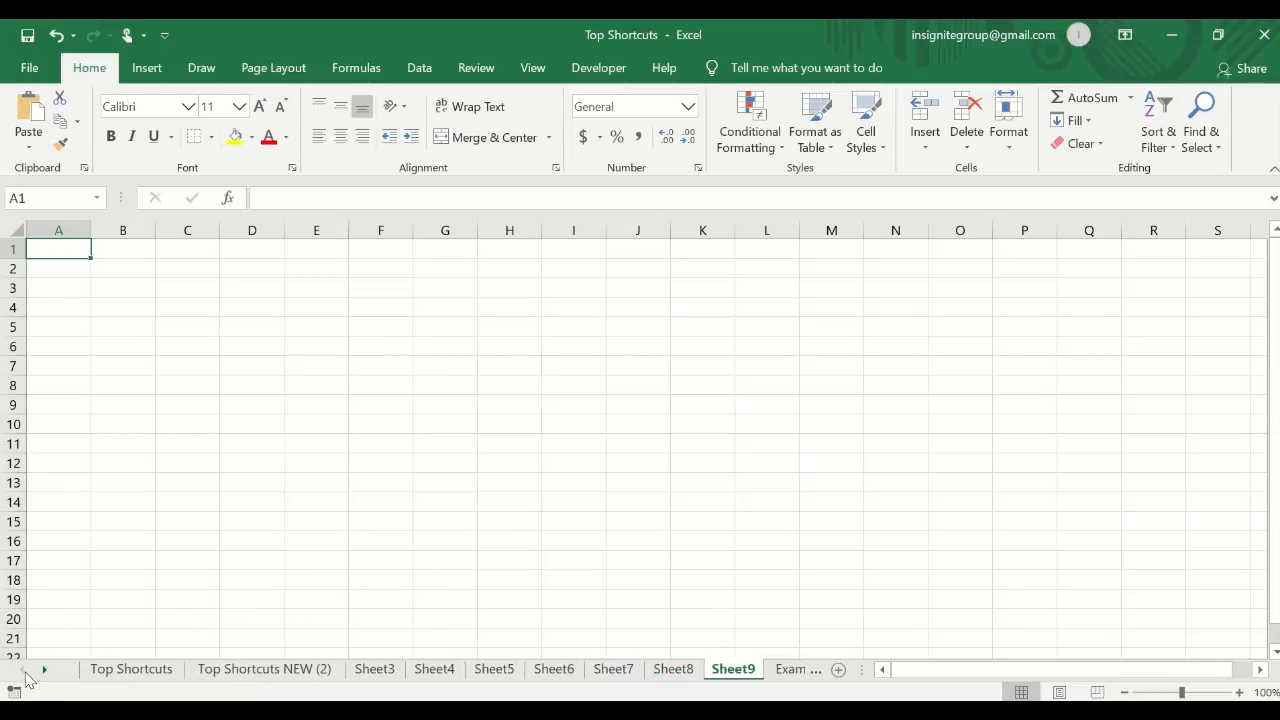
pyautogui.click(45, 670)
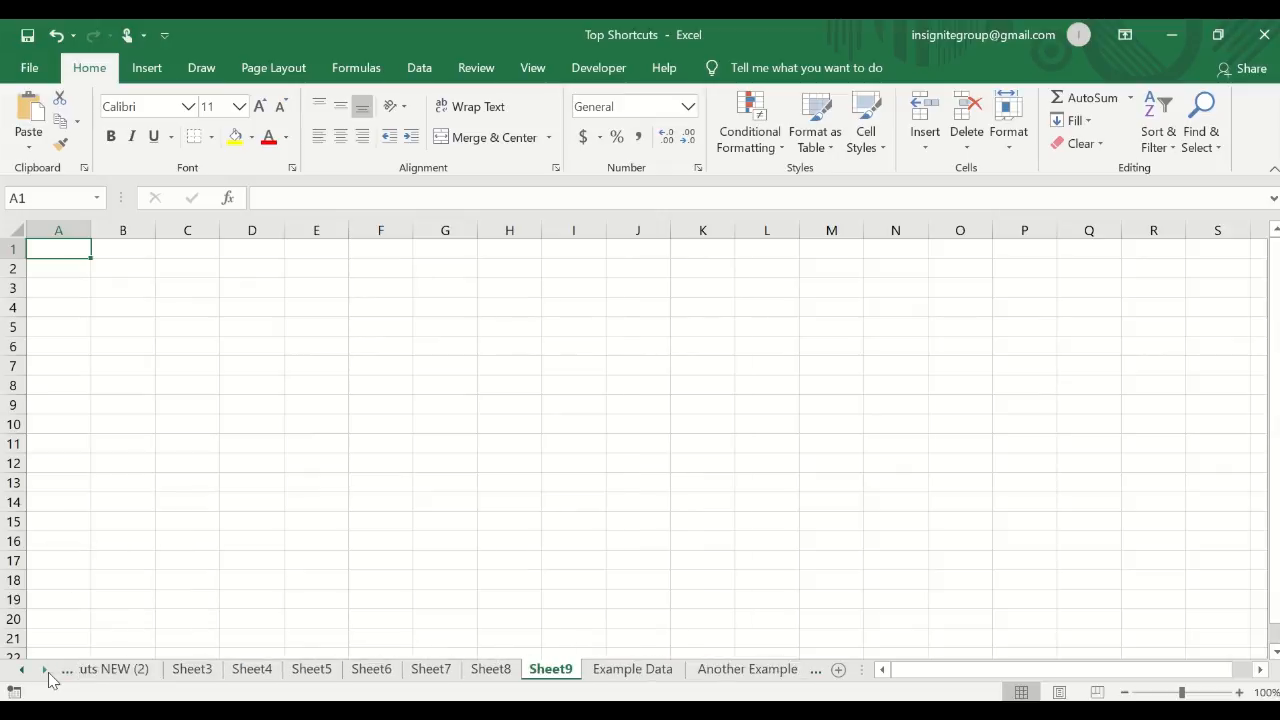
pyautogui.click(44, 670)
pyautogui.click(42, 670)
pyautogui.click(66, 670)
pyautogui.click(66, 670)
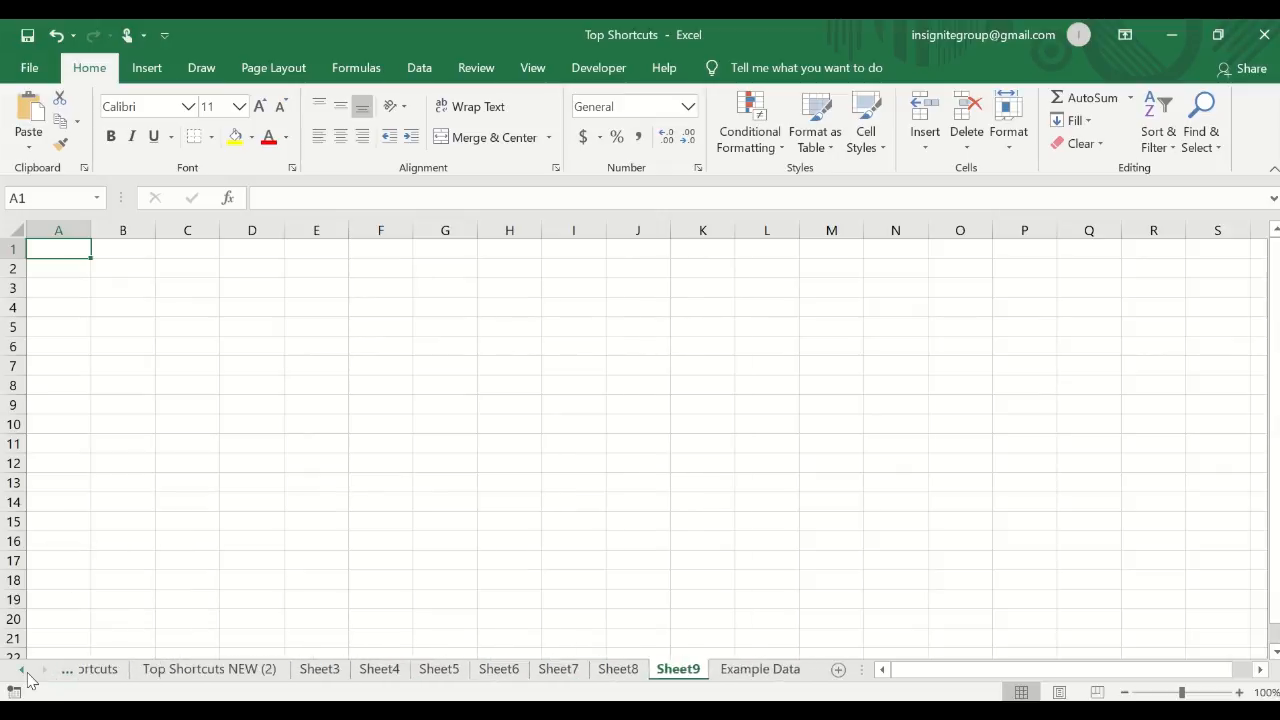
pyautogui.click(66, 670)
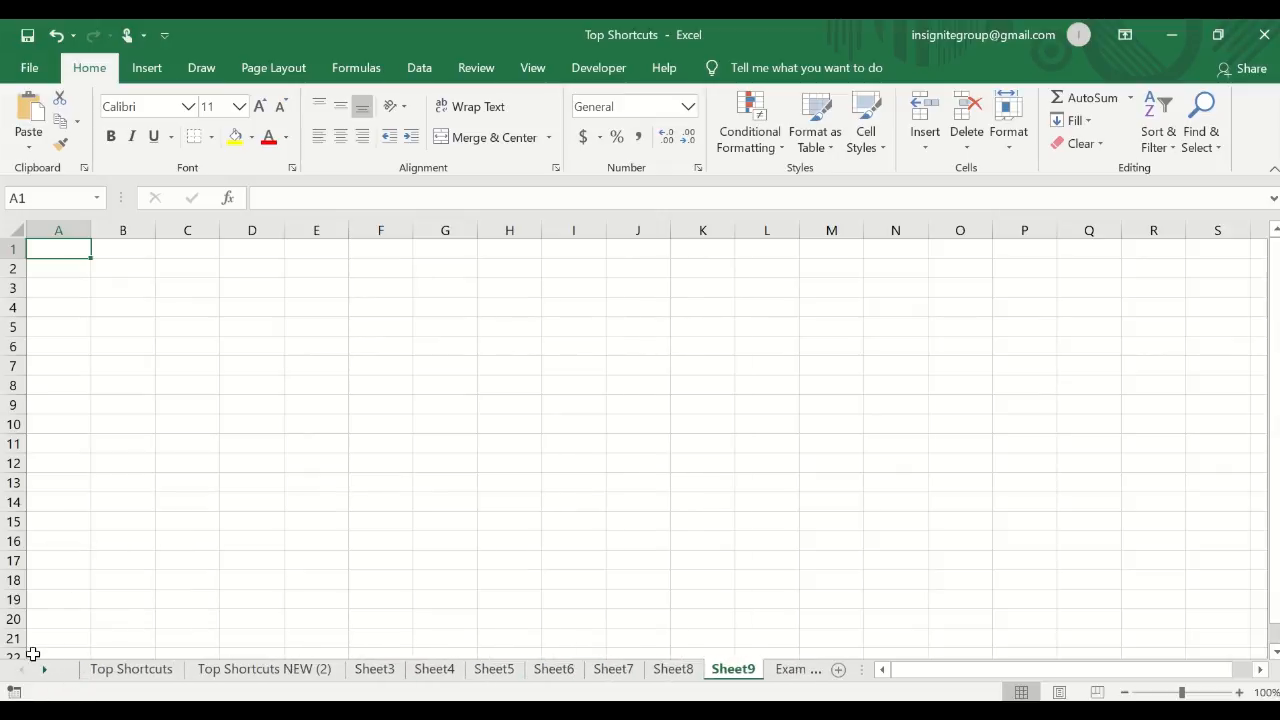
# - Activate the Top Shortcuts sheet from the list of all sheets, then bring up that list again and confirm Top Shortcuts
pyautogui.rightClick(30, 674)
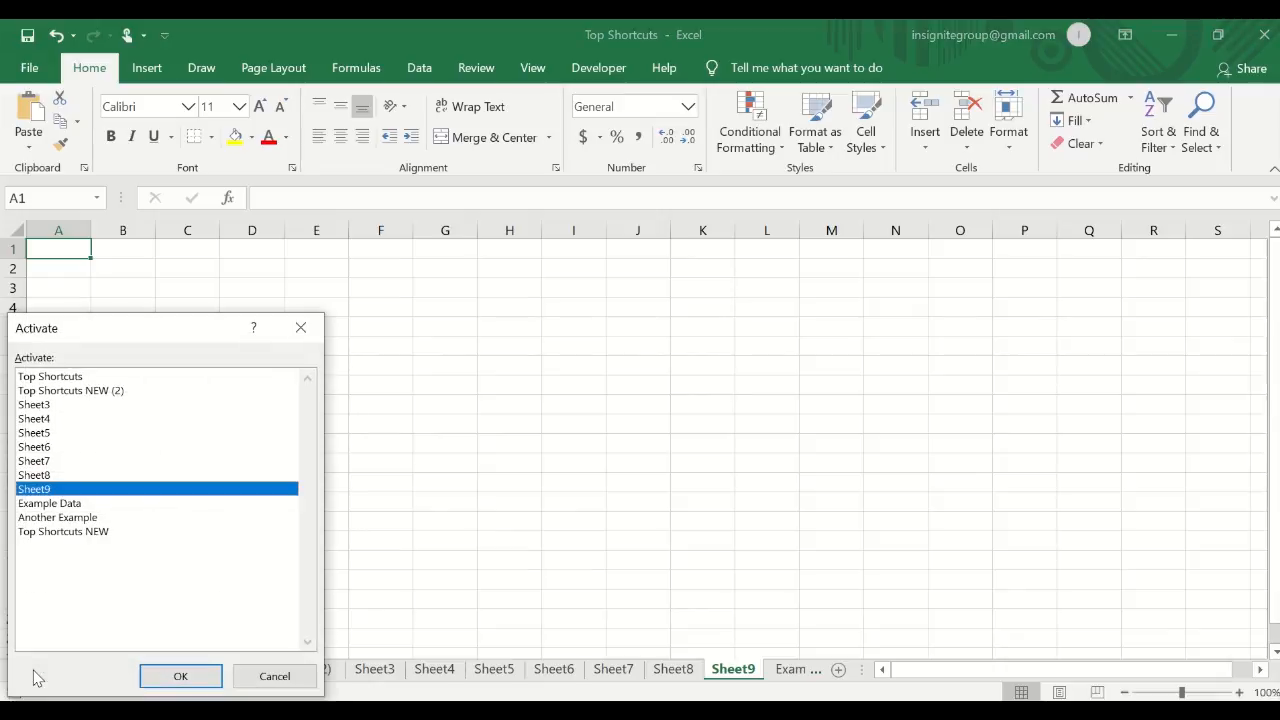
pyautogui.click(118, 392)
pyautogui.click(114, 378)
pyautogui.click(180, 676)
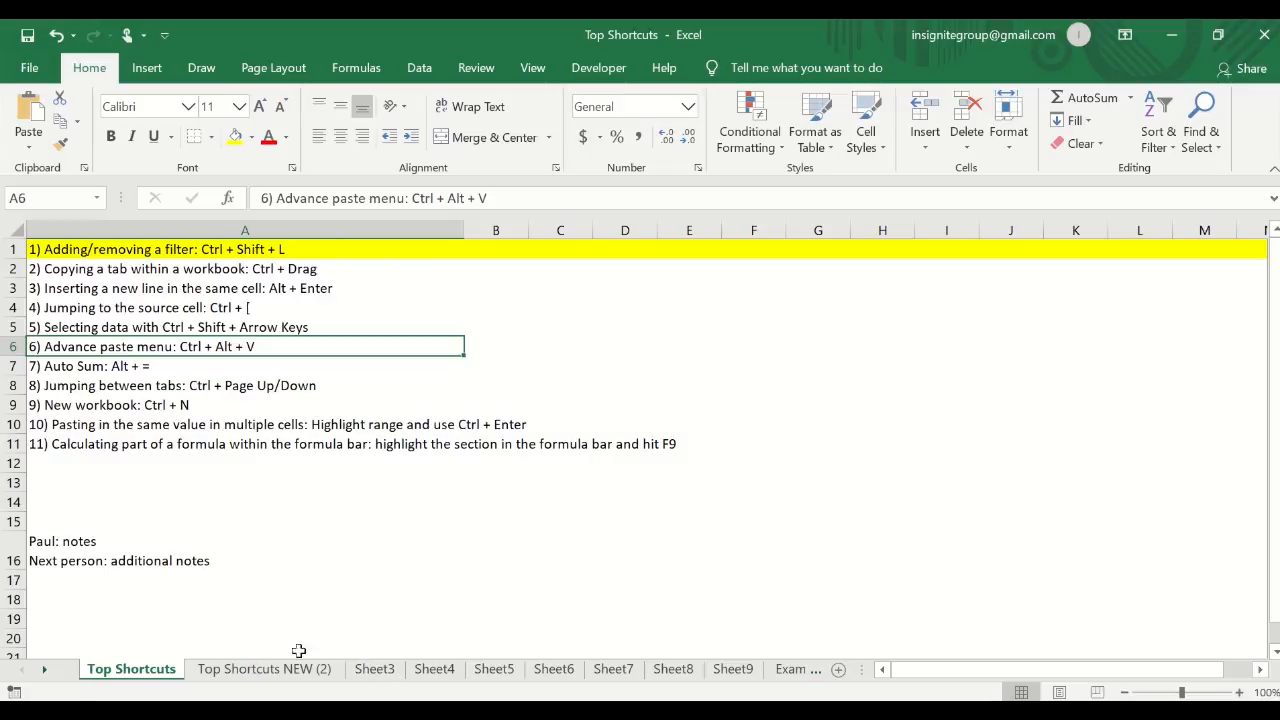
pyautogui.rightClick(44, 669)
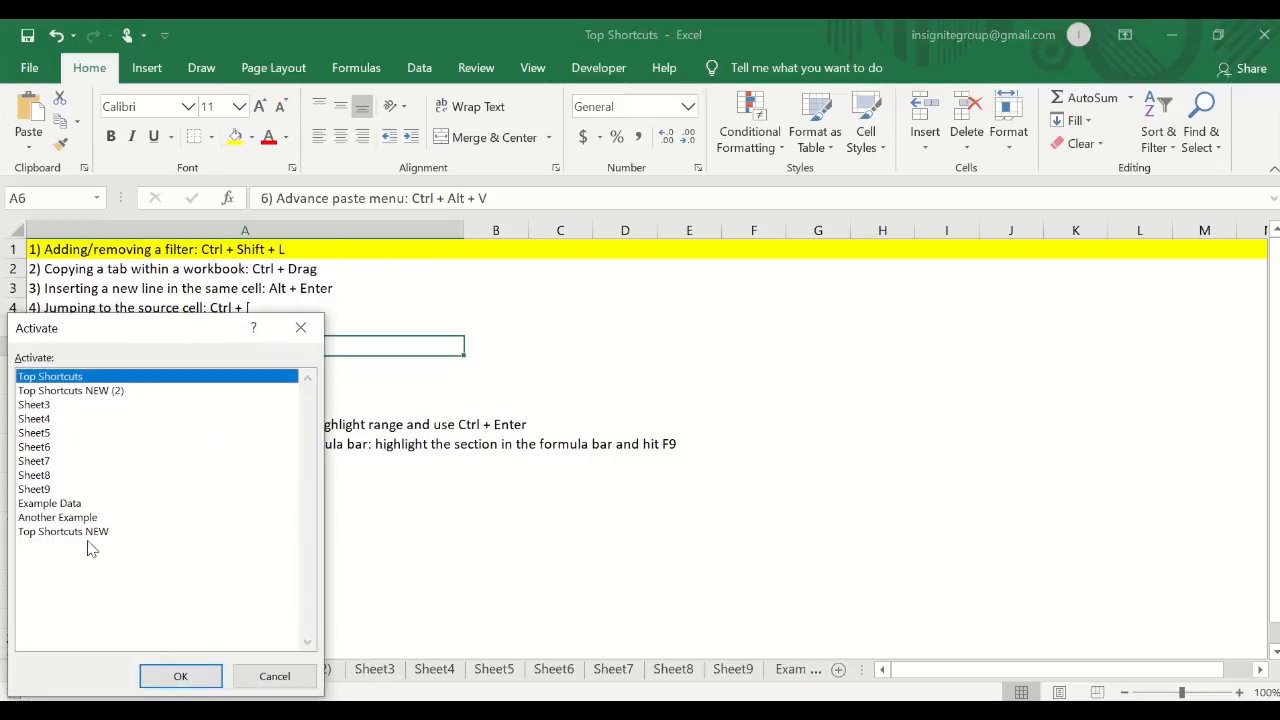
pyautogui.press('Return')
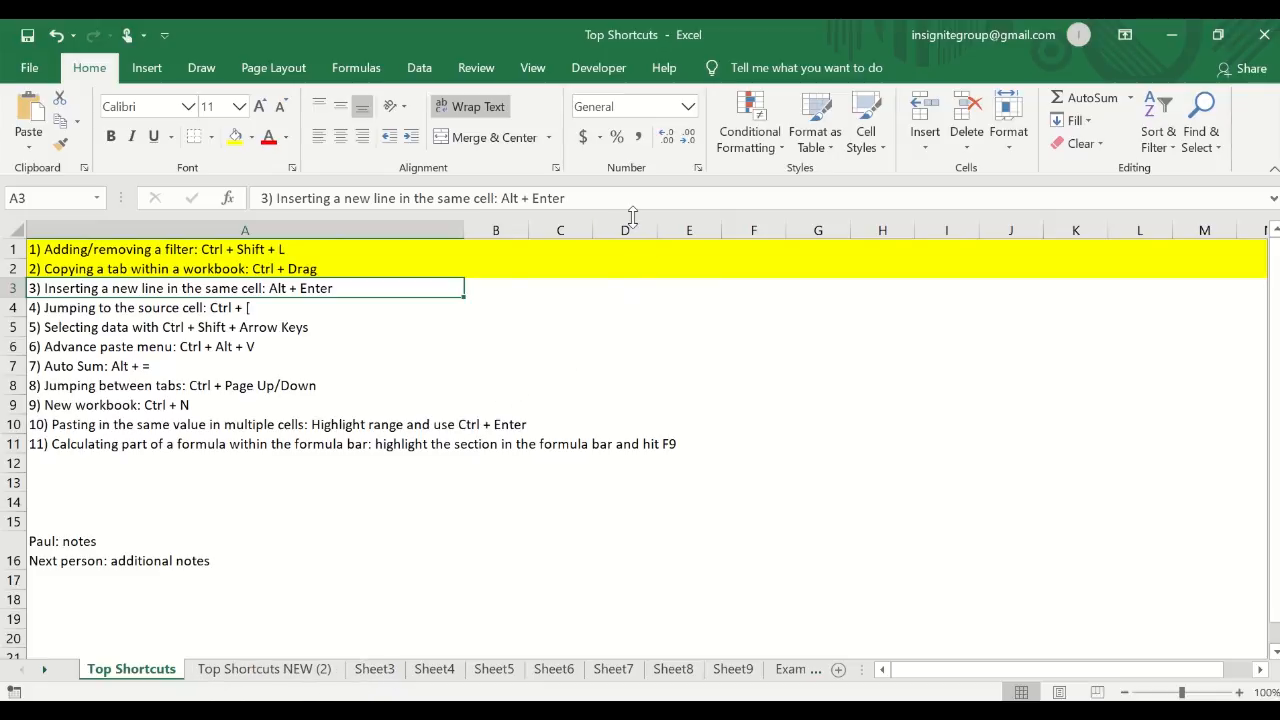
# - Enlarge the formula bar to three lines and add the indented second line "a. type stuff" to the text in cell A3
pyautogui.moveTo(632, 214); pyautogui.dragTo(628, 234)
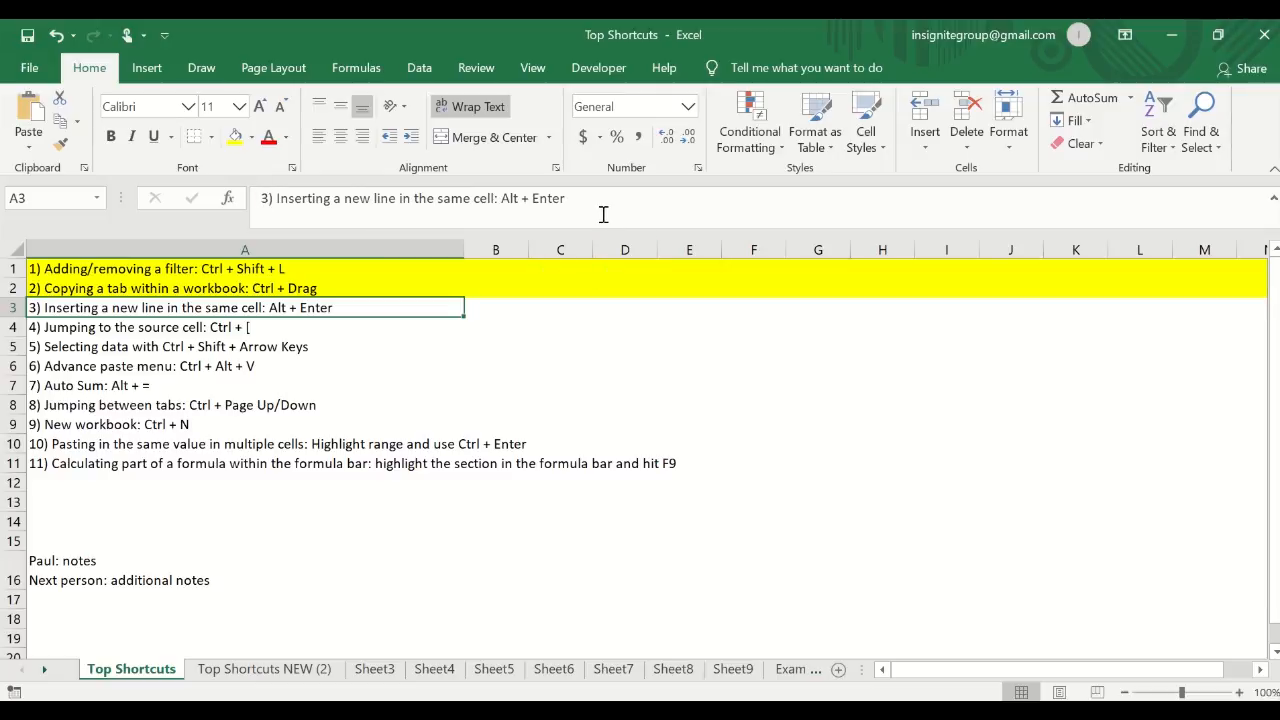
pyautogui.moveTo(601, 236); pyautogui.dragTo(599, 255)
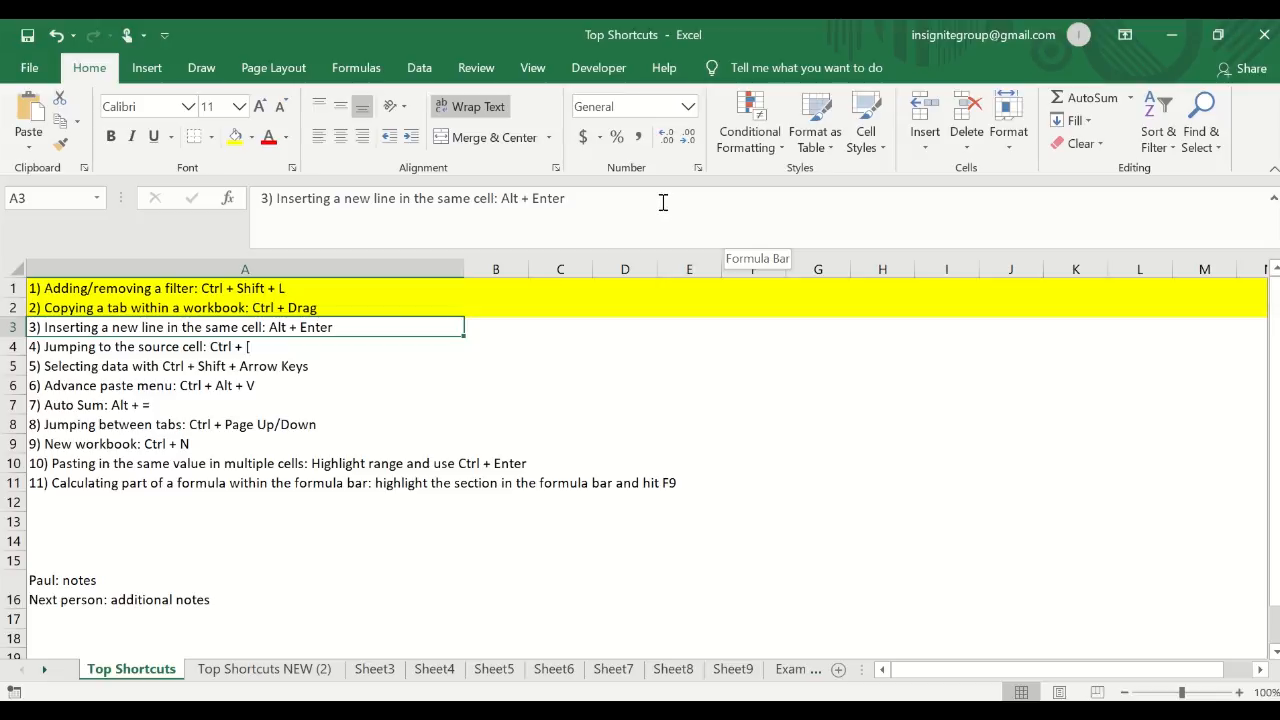
pyautogui.click(264, 202)
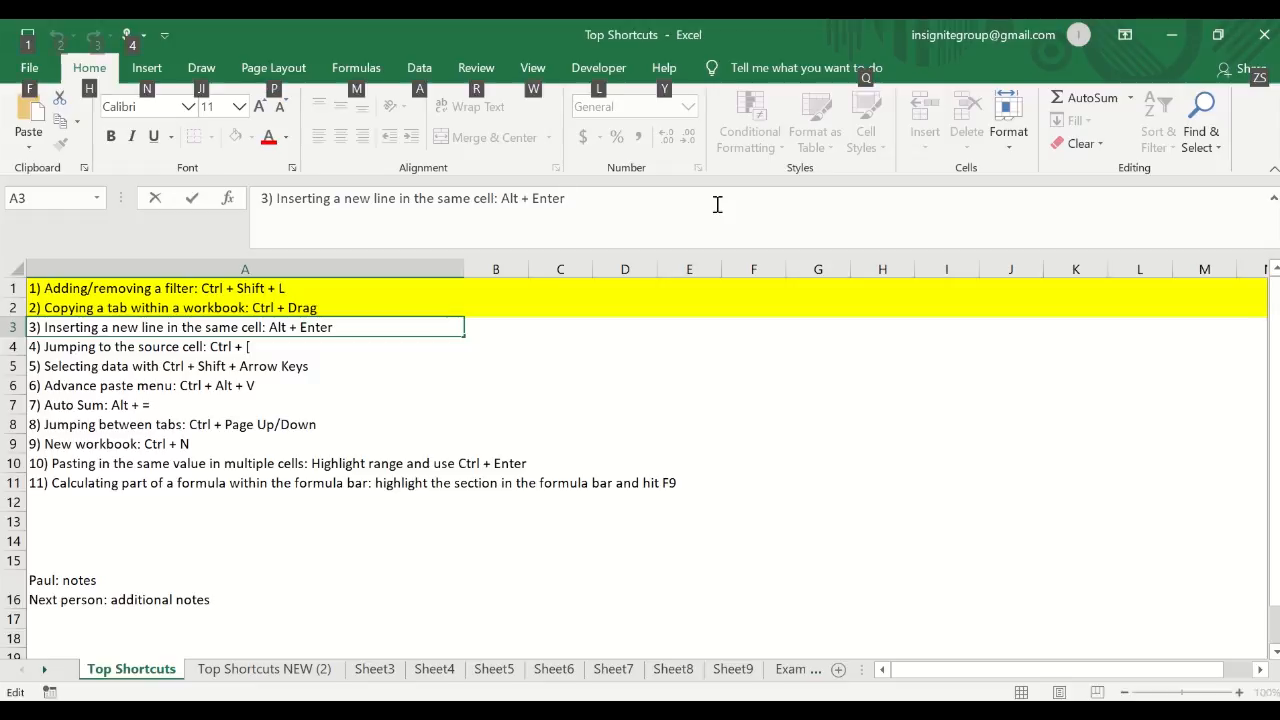
pyautogui.hotkey('alt', 'Return')
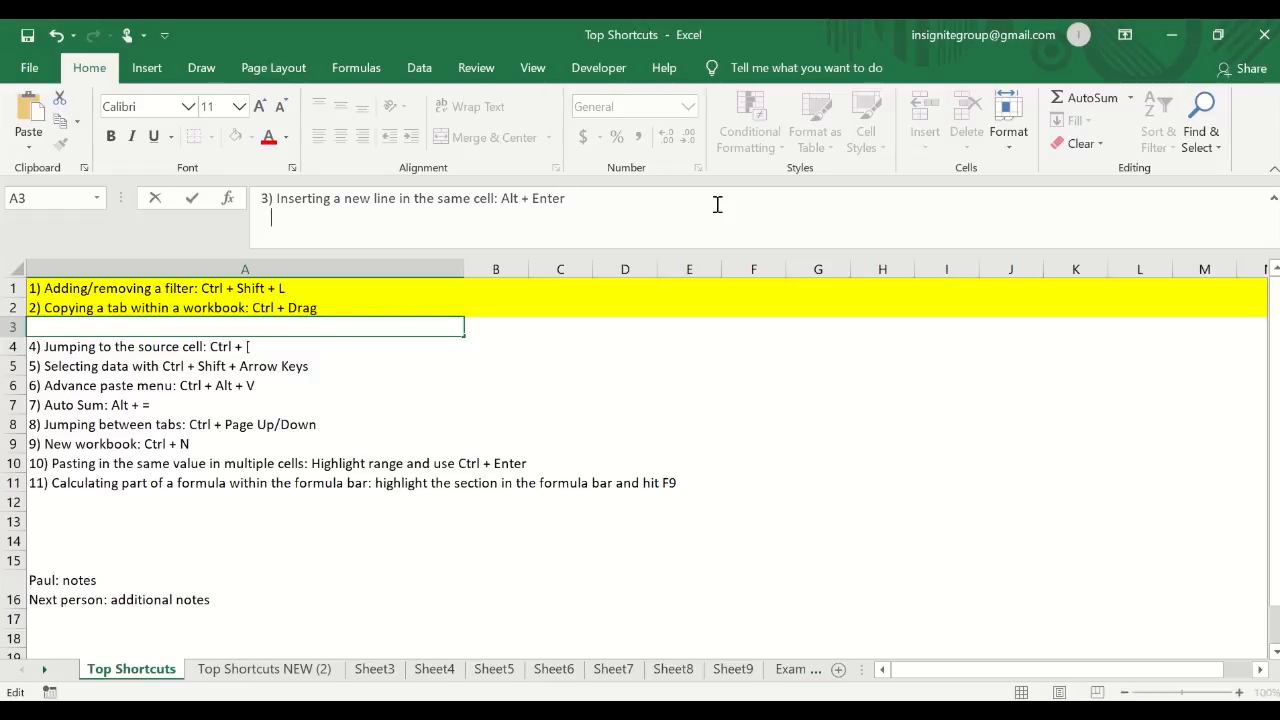
pyautogui.write('a. type stuff')
pyautogui.press('Return')
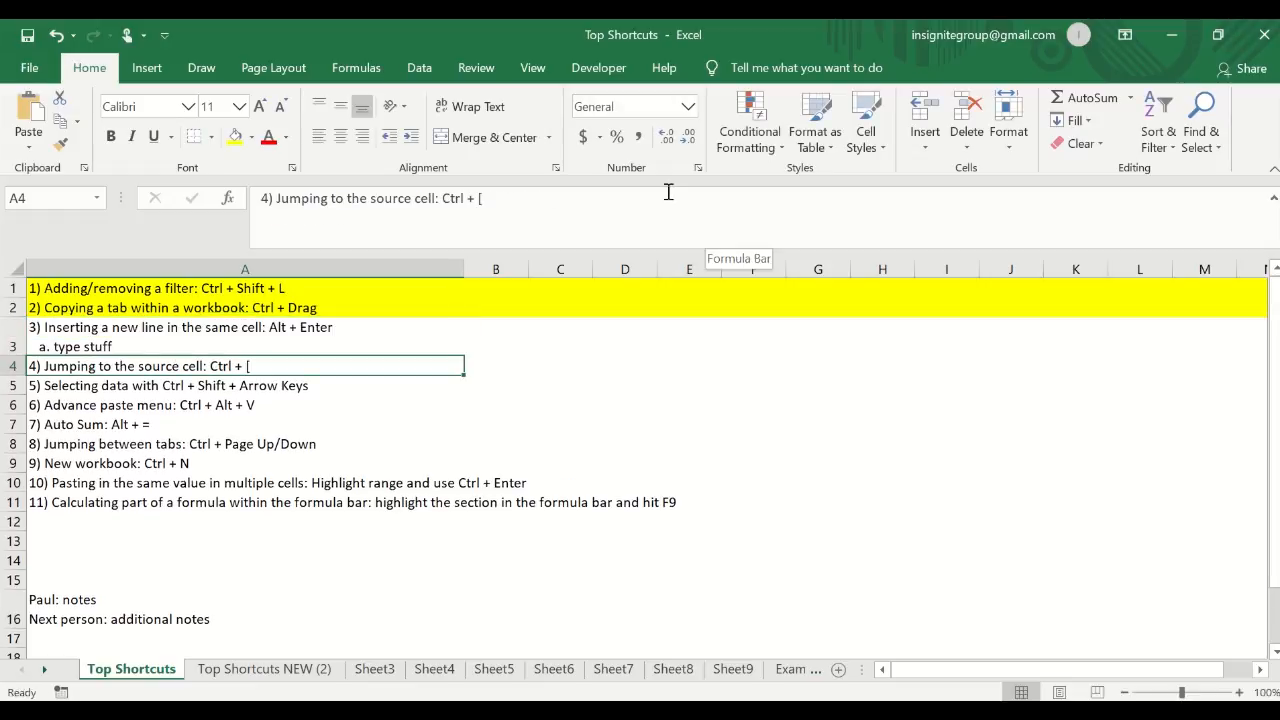
# - Select the complete two-line text of cell A3 in the formula bar, then exit without editing it
pyautogui.click(146, 328)
pyautogui.moveTo(365, 229); pyautogui.dragTo(258, 199)
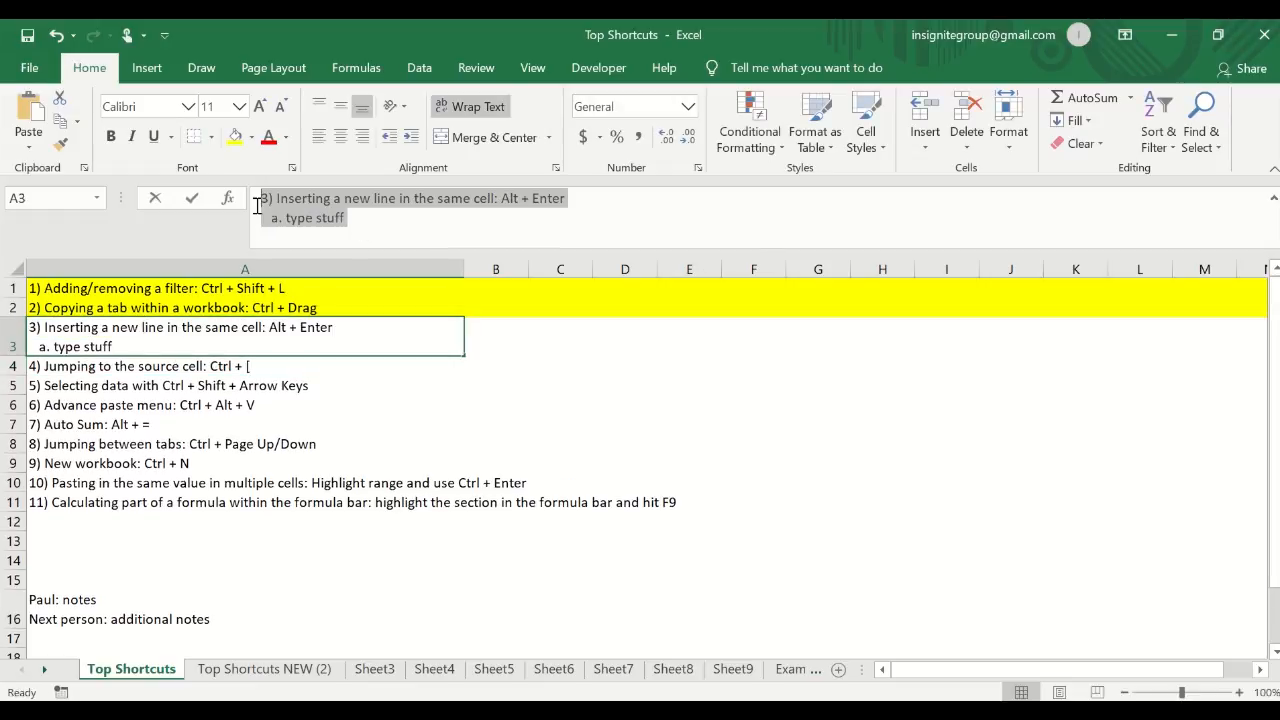
pyautogui.press('Escape')
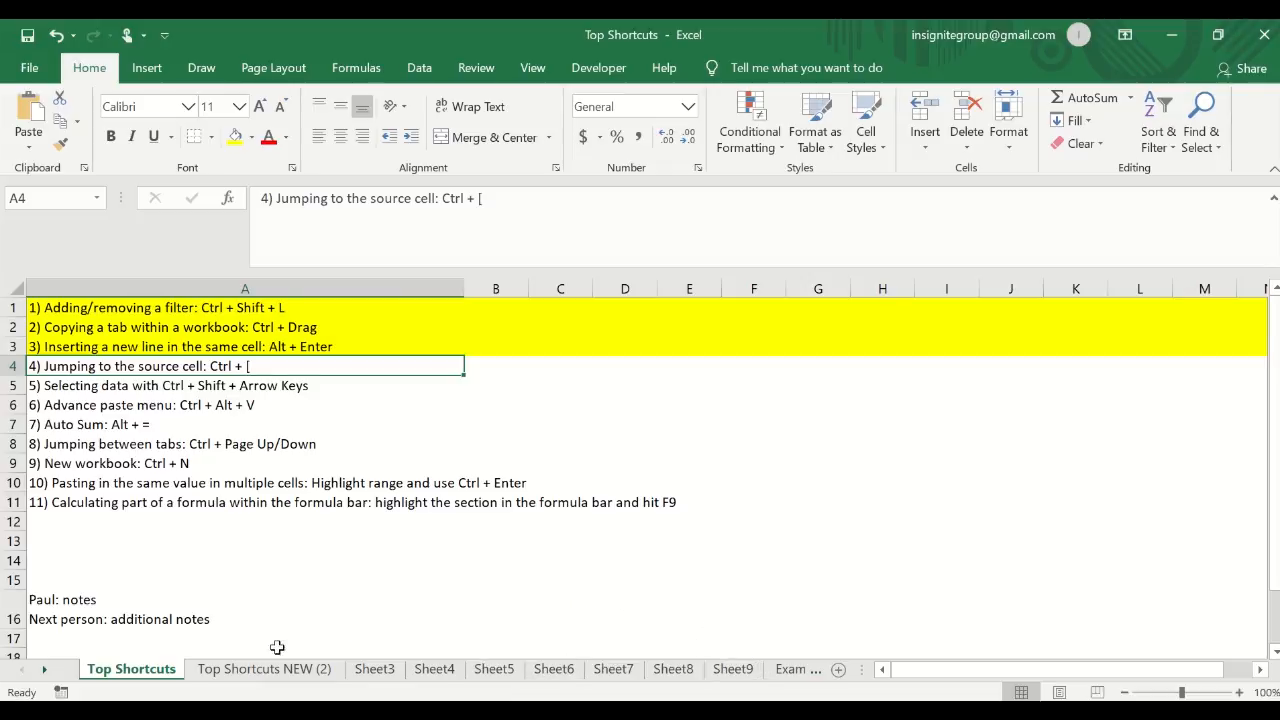
# - Enter the formula =Sheet7!A1 in cell B4 of the Top Shortcuts sheet
pyautogui.click(504, 366)
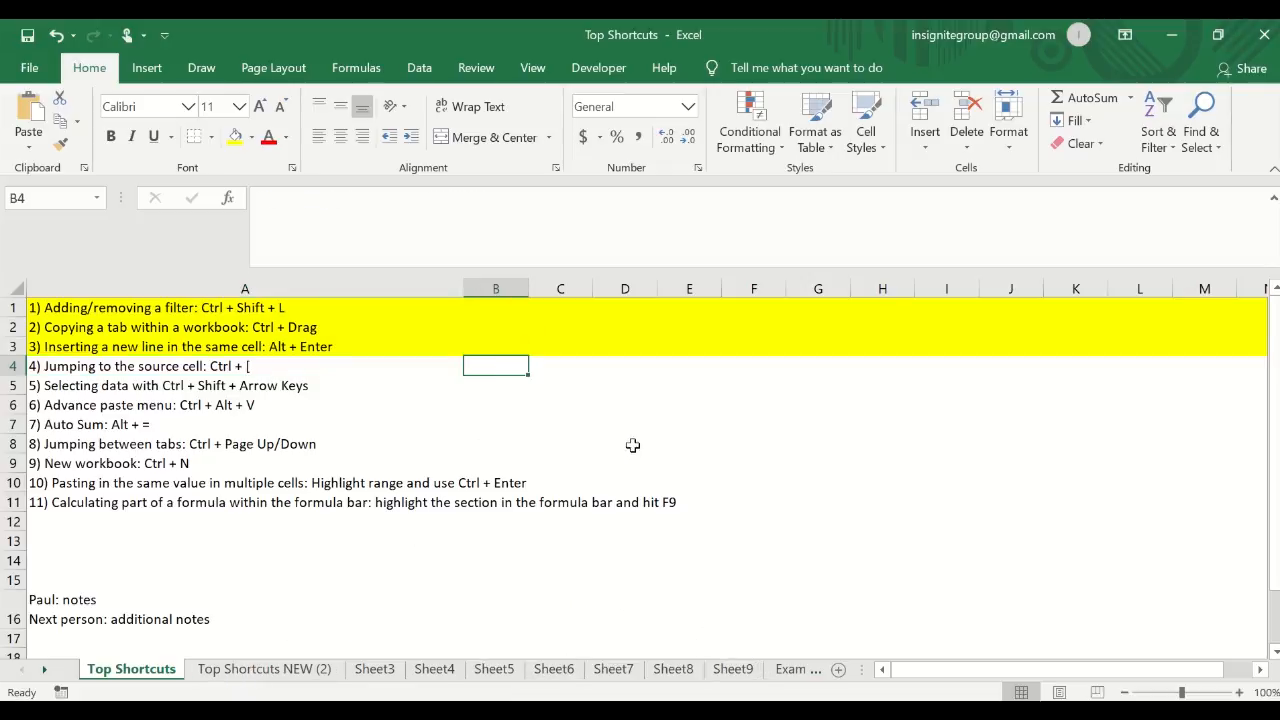
pyautogui.write('=')
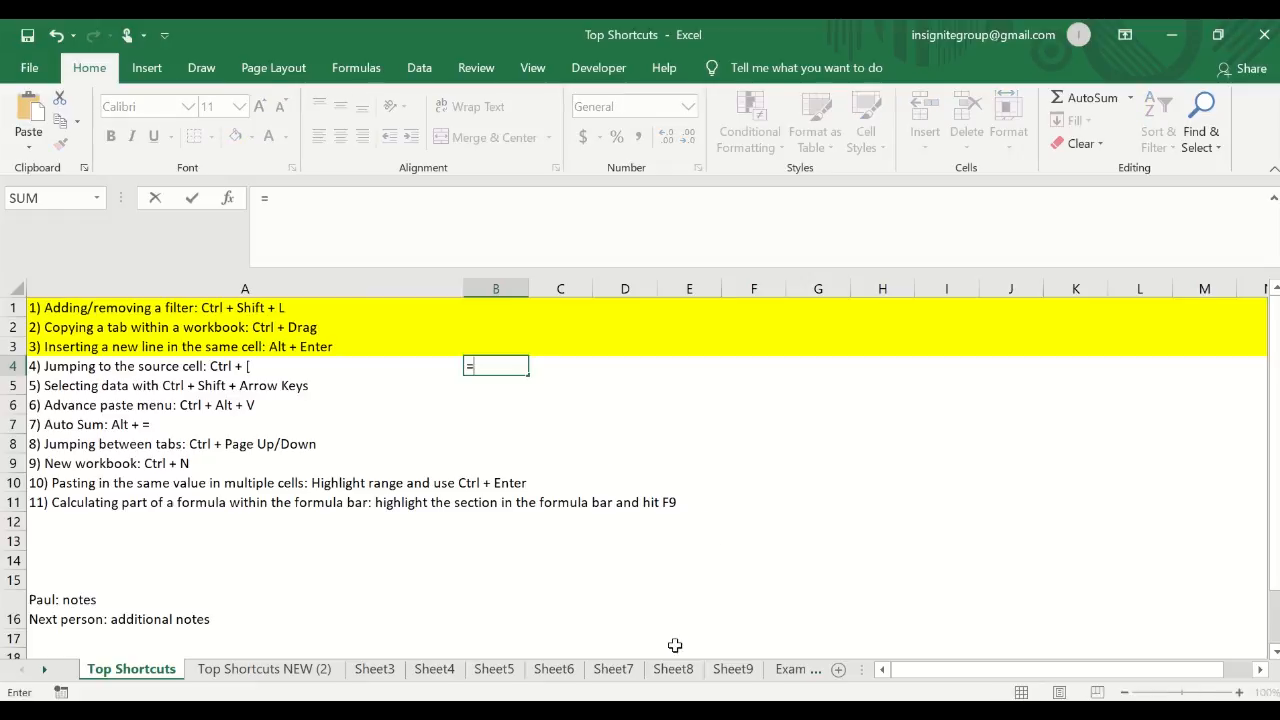
pyautogui.click(617, 676)
pyautogui.click(783, 564)
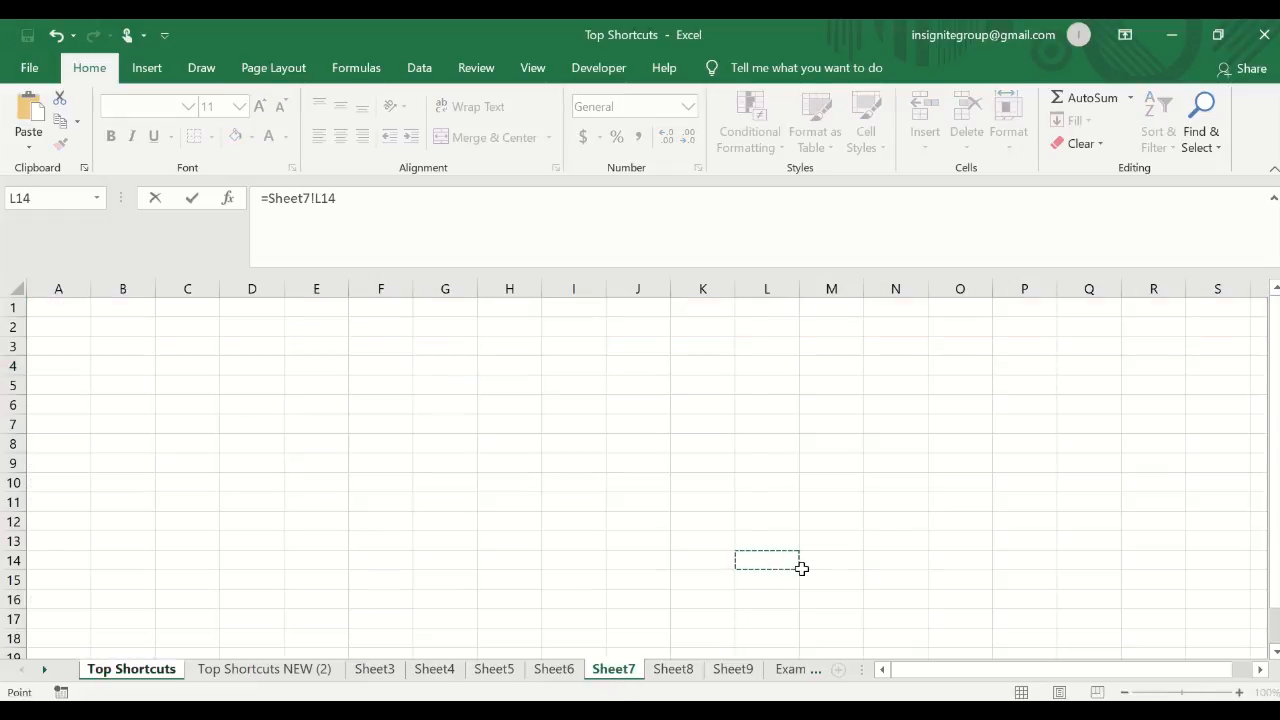
pyautogui.click(51, 309)
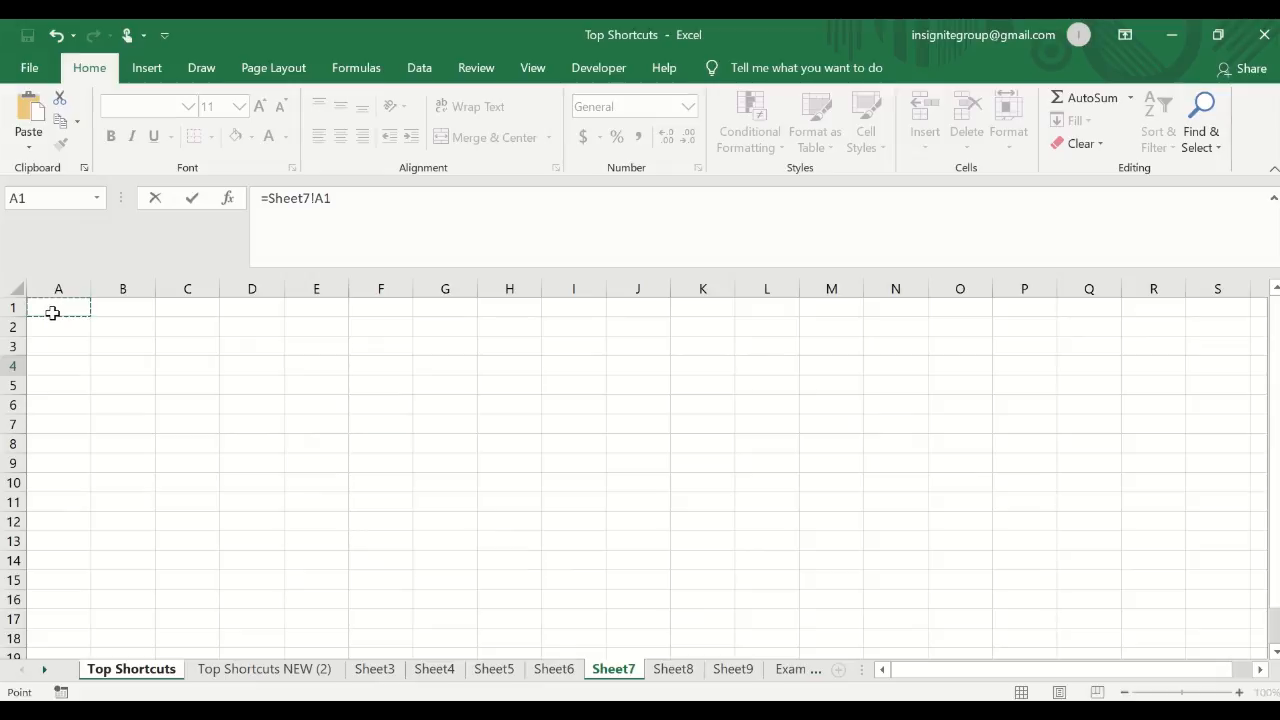
pyautogui.press('Return')
# - Enter 8 in cell A1 of Sheet7 and go back to cell B4 on the Top Shortcuts sheet
pyautogui.click(613, 669)
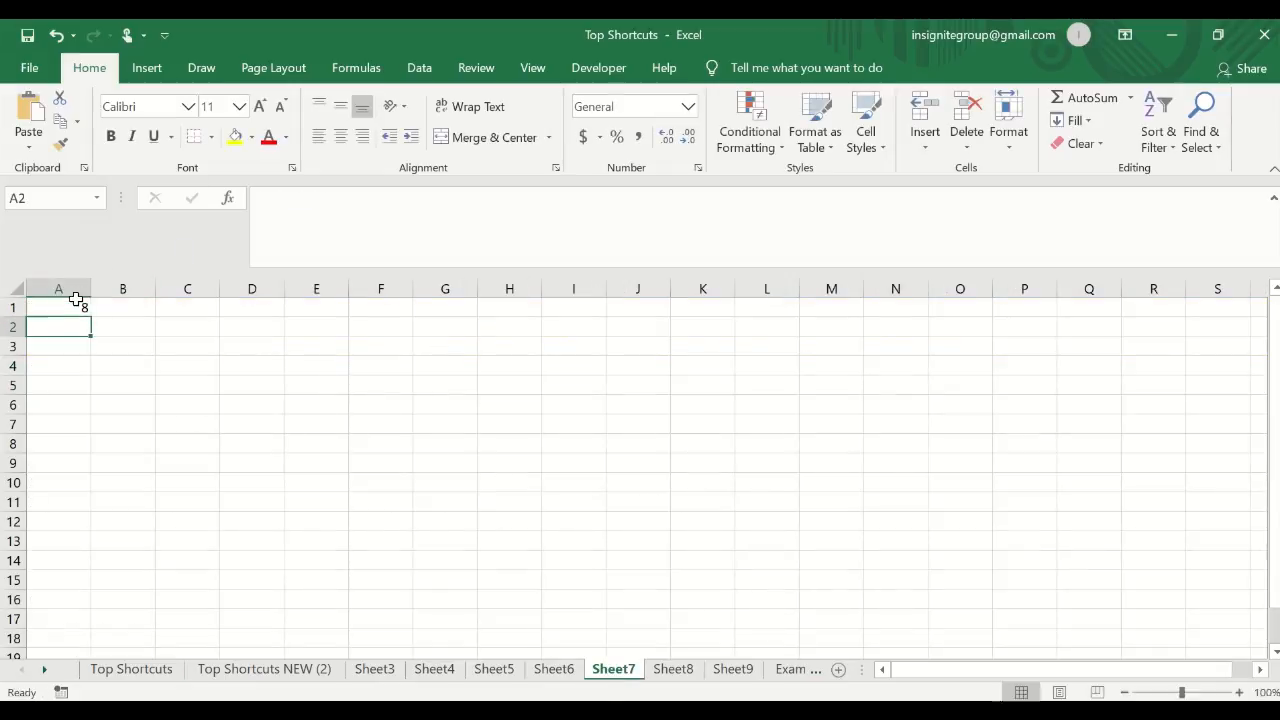
pyautogui.click(271, 675)
pyautogui.click(160, 670)
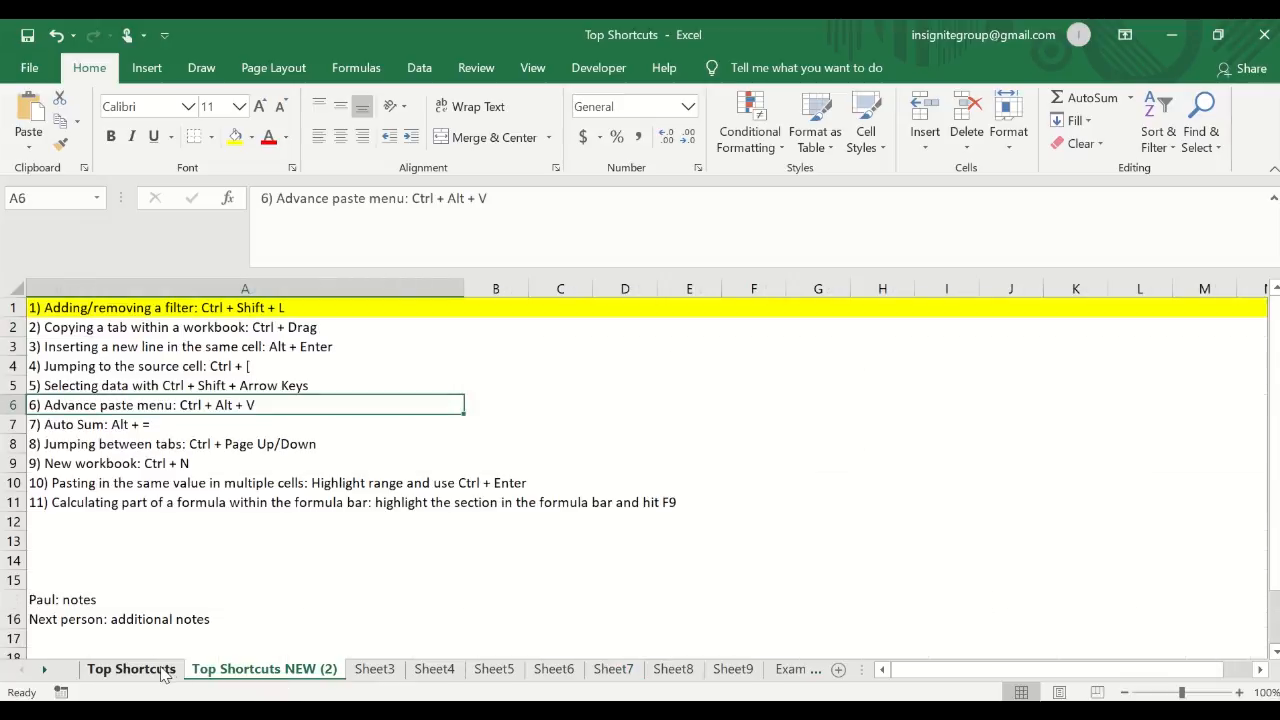
pyautogui.click(502, 369)
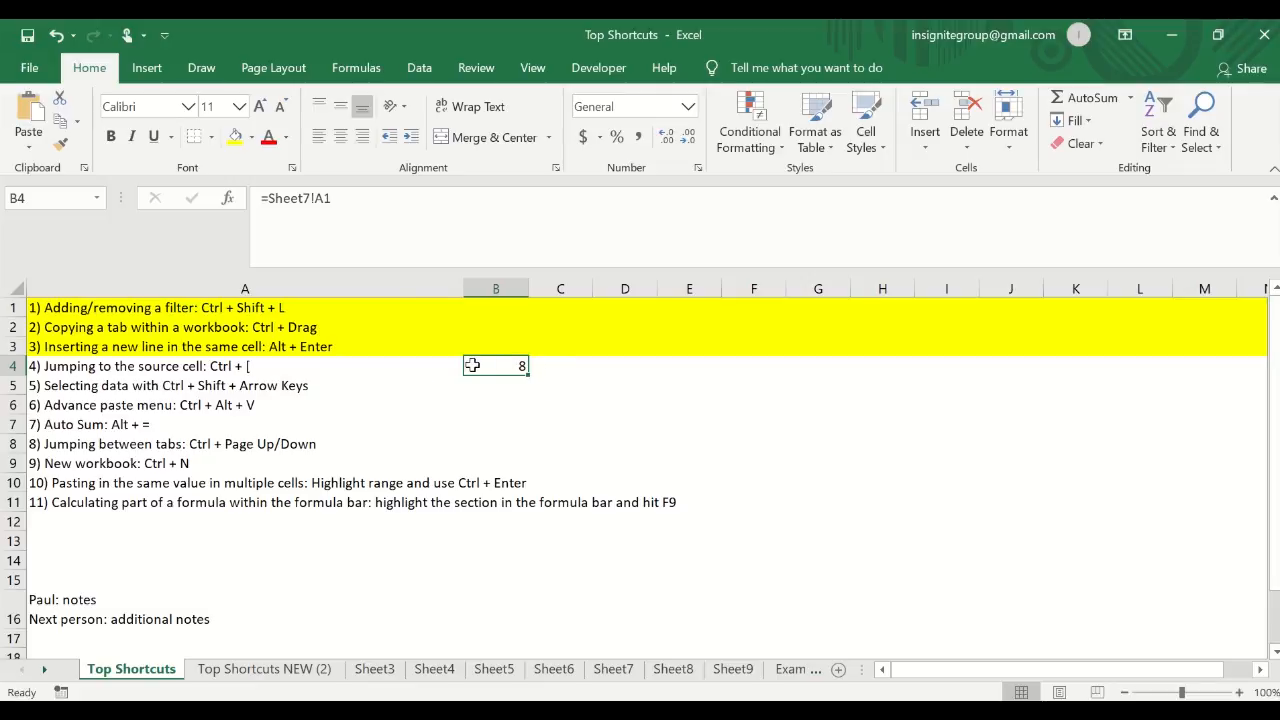
# - Jump from the formula in cell B4 to its source cell A1 on Sheet7, then return to the Top Shortcuts sheet
pyautogui.click(236, 368)
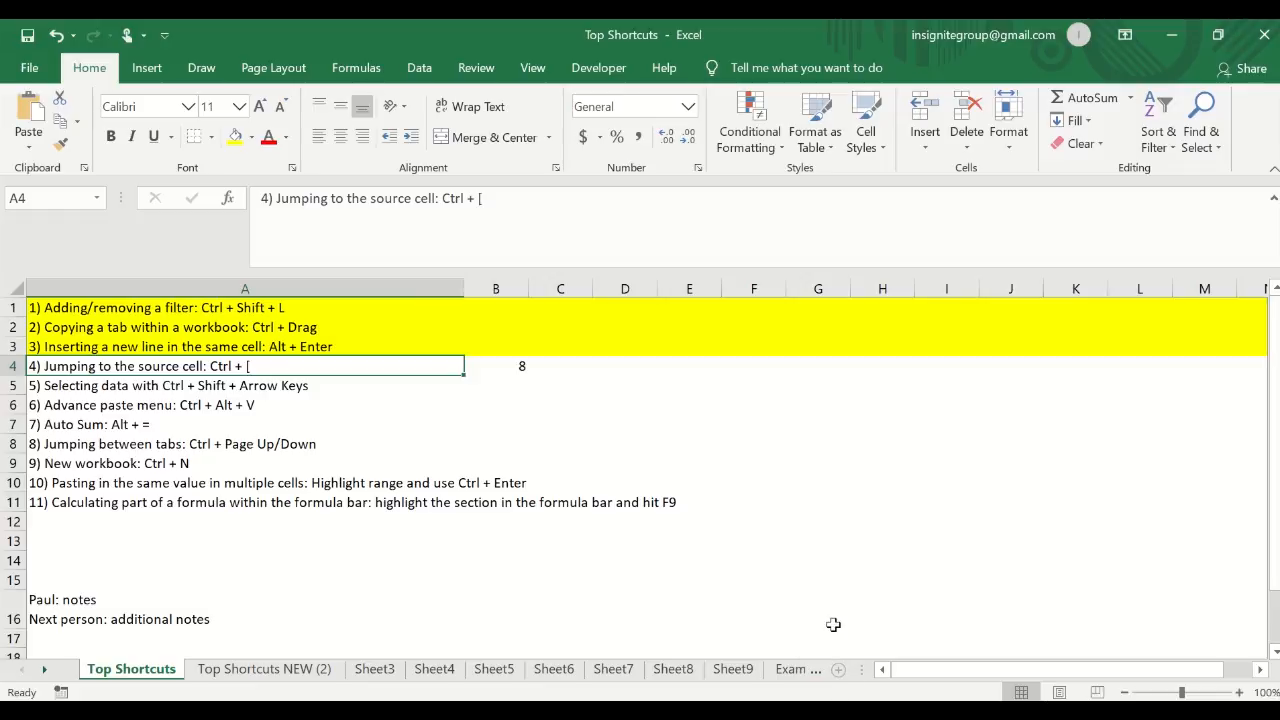
pyautogui.click(513, 365)
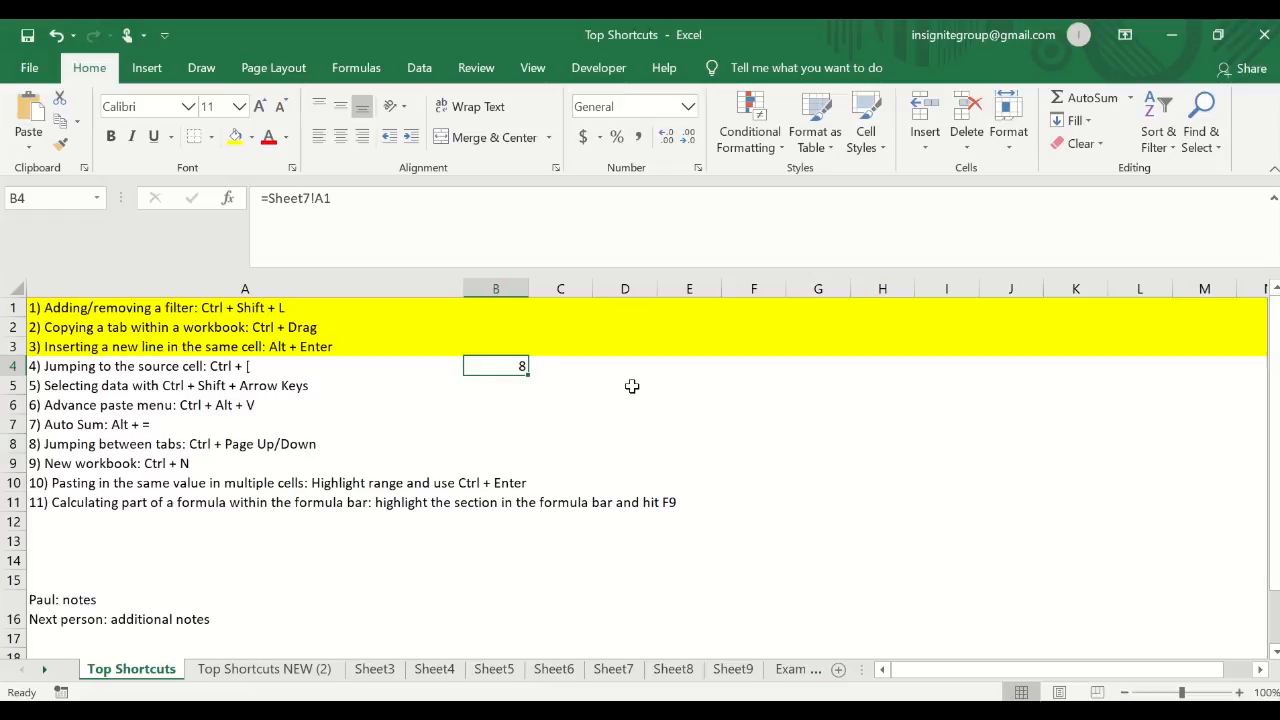
pyautogui.hotkey('ctrl', '[')
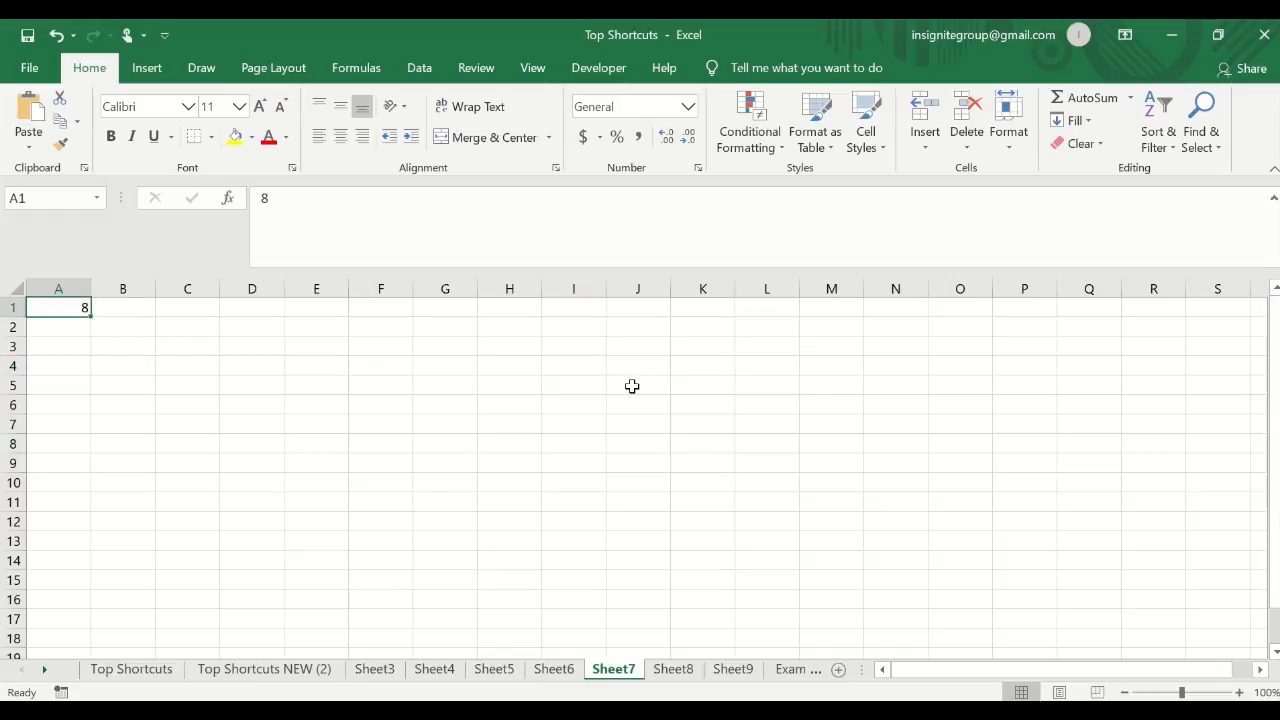
pyautogui.rightClick(628, 670)
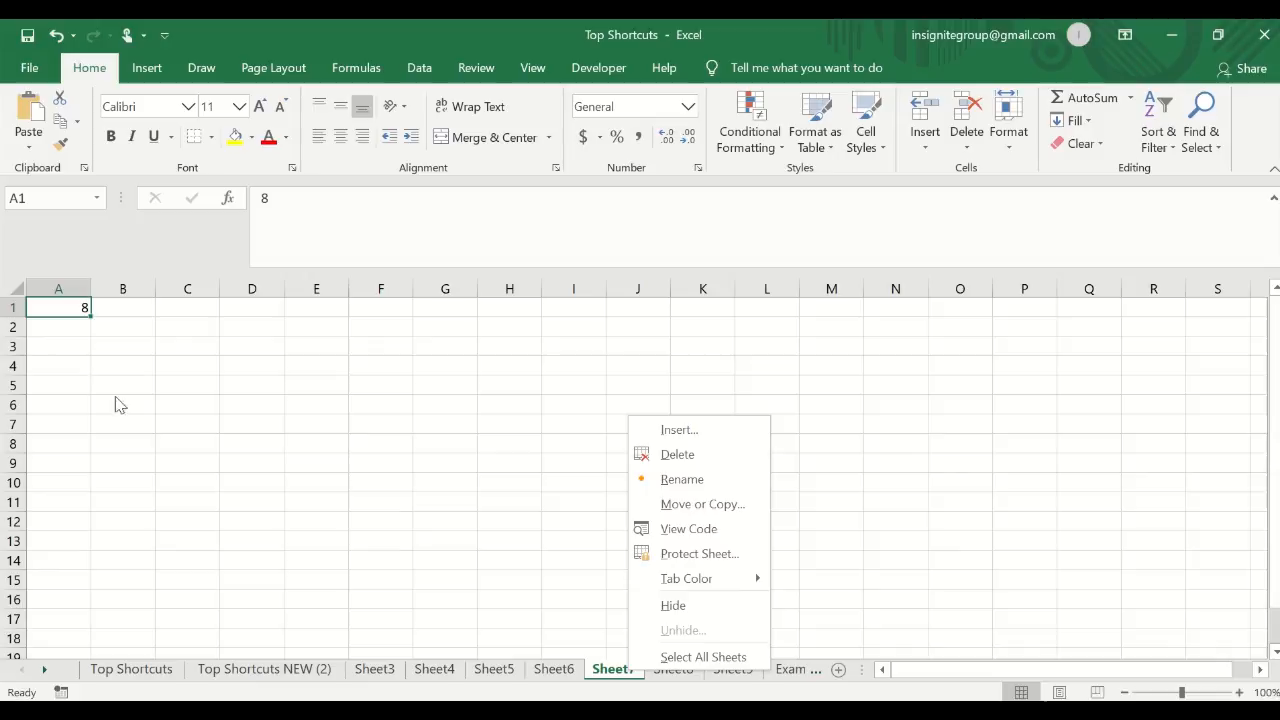
pyautogui.click(43, 306)
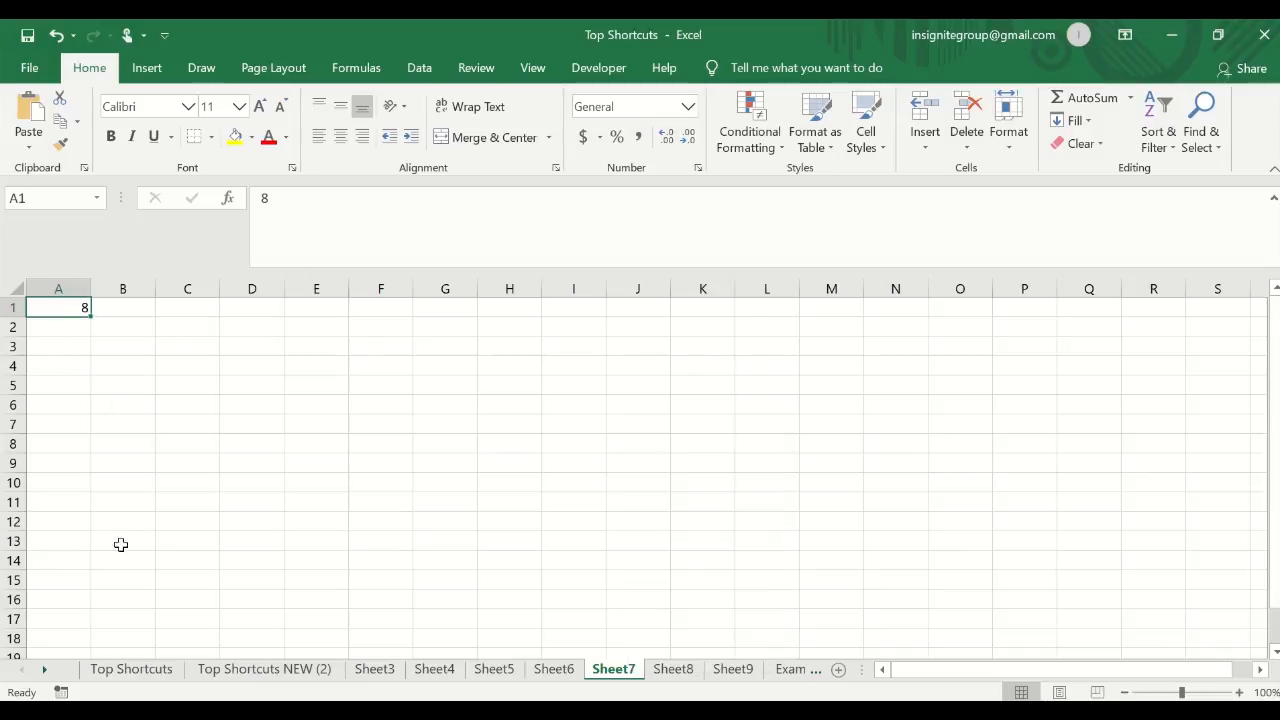
pyautogui.click(122, 668)
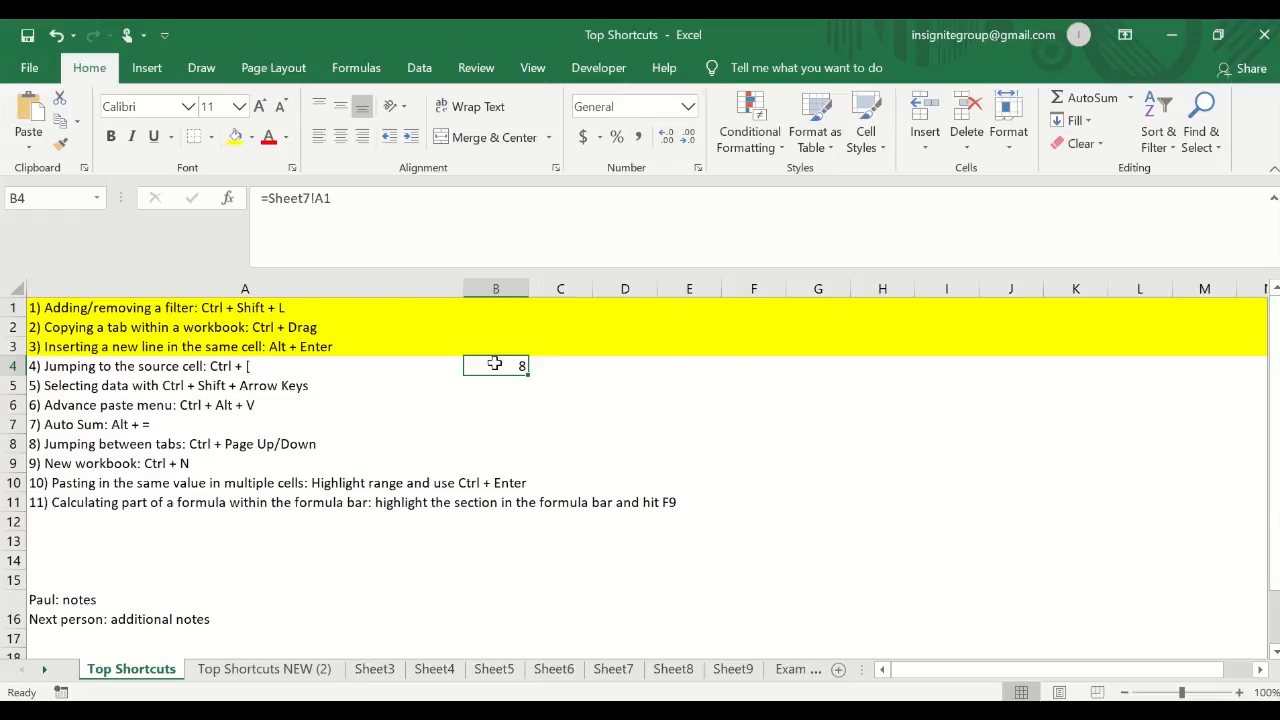
# - Jump again from the formula in cell B4 to its source cell
pyautogui.hotkey('ctrl', '[')
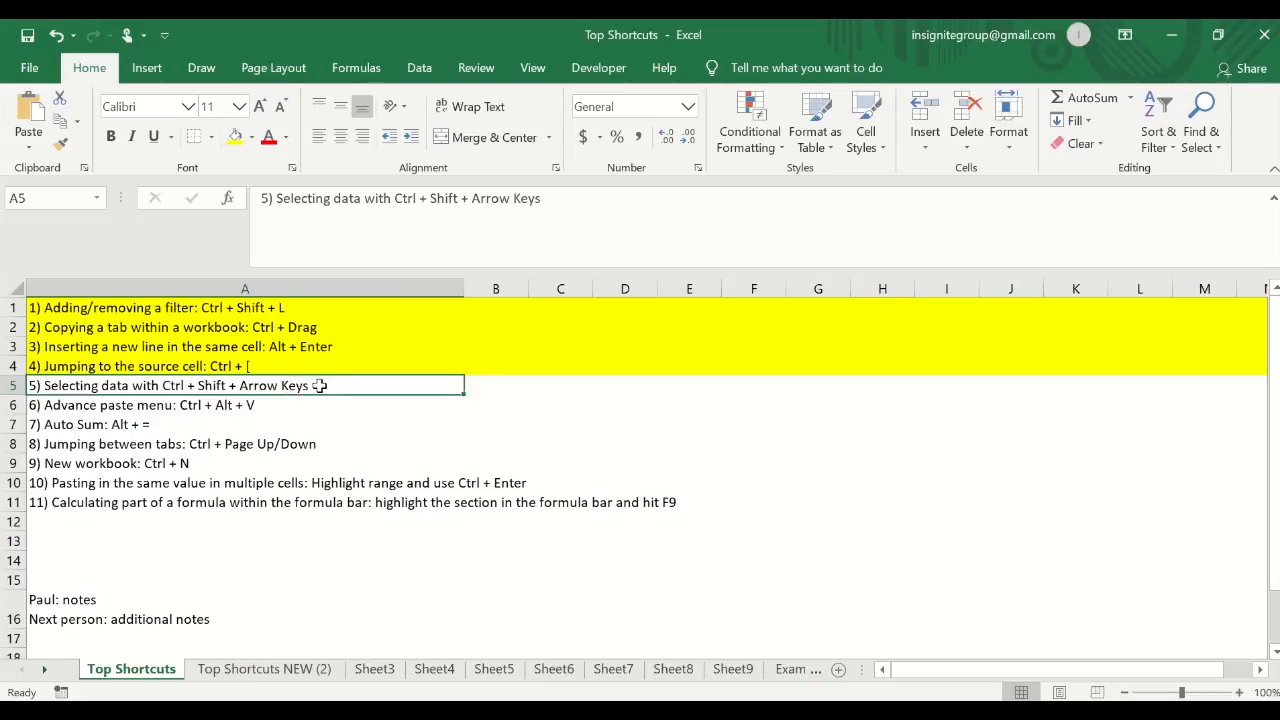
# - Move up and down the shortcut list in column A one cell at a time, ending on cell A5
pyautogui.press('Up')
pyautogui.press('Up')
pyautogui.press('Up')
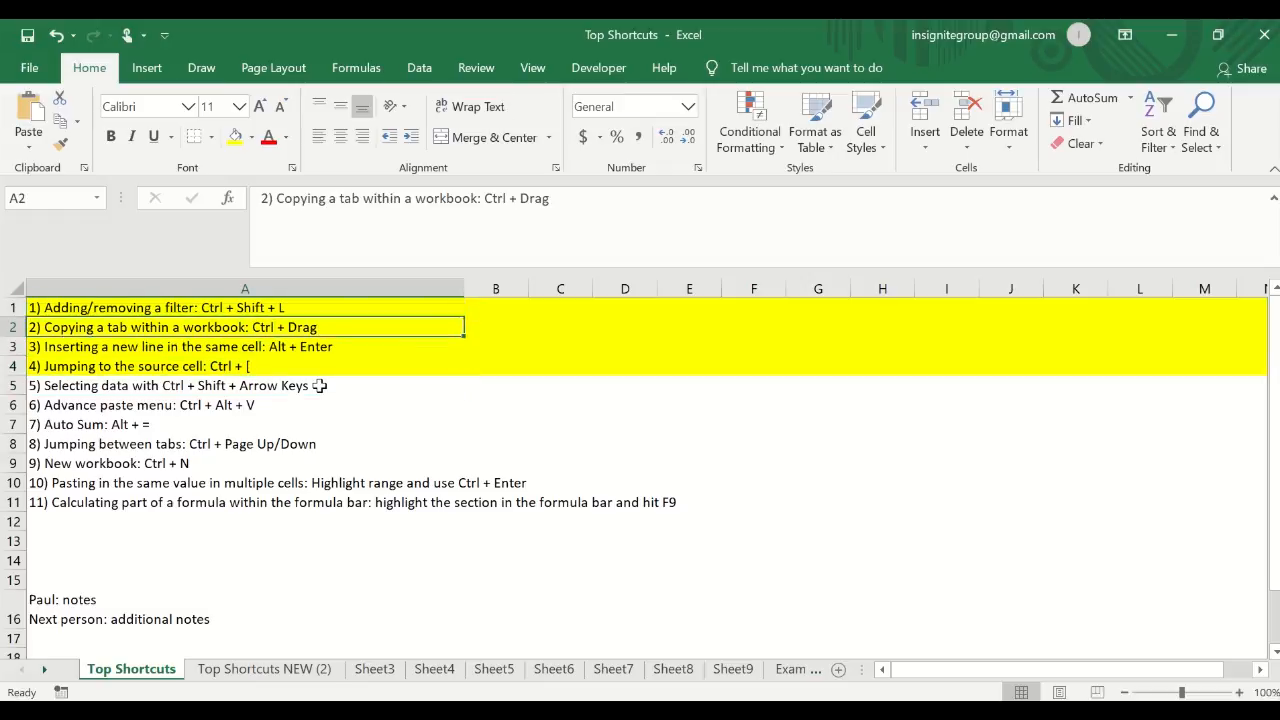
pyautogui.press('Down')
pyautogui.press('Down')
pyautogui.press('Down')
pyautogui.press('Up')
pyautogui.press('Up')
pyautogui.press('Up')
pyautogui.press('Up')
pyautogui.press('Down')
pyautogui.press('Down')
pyautogui.press('Down')
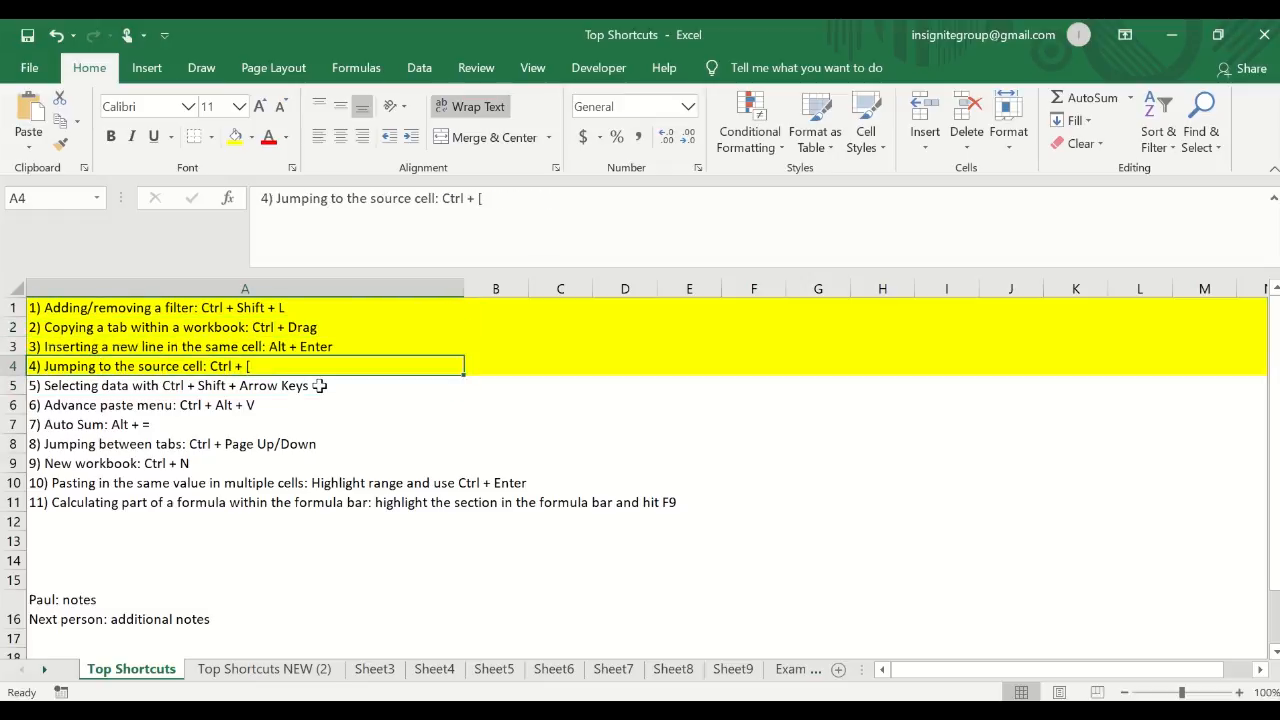
pyautogui.press('Down')
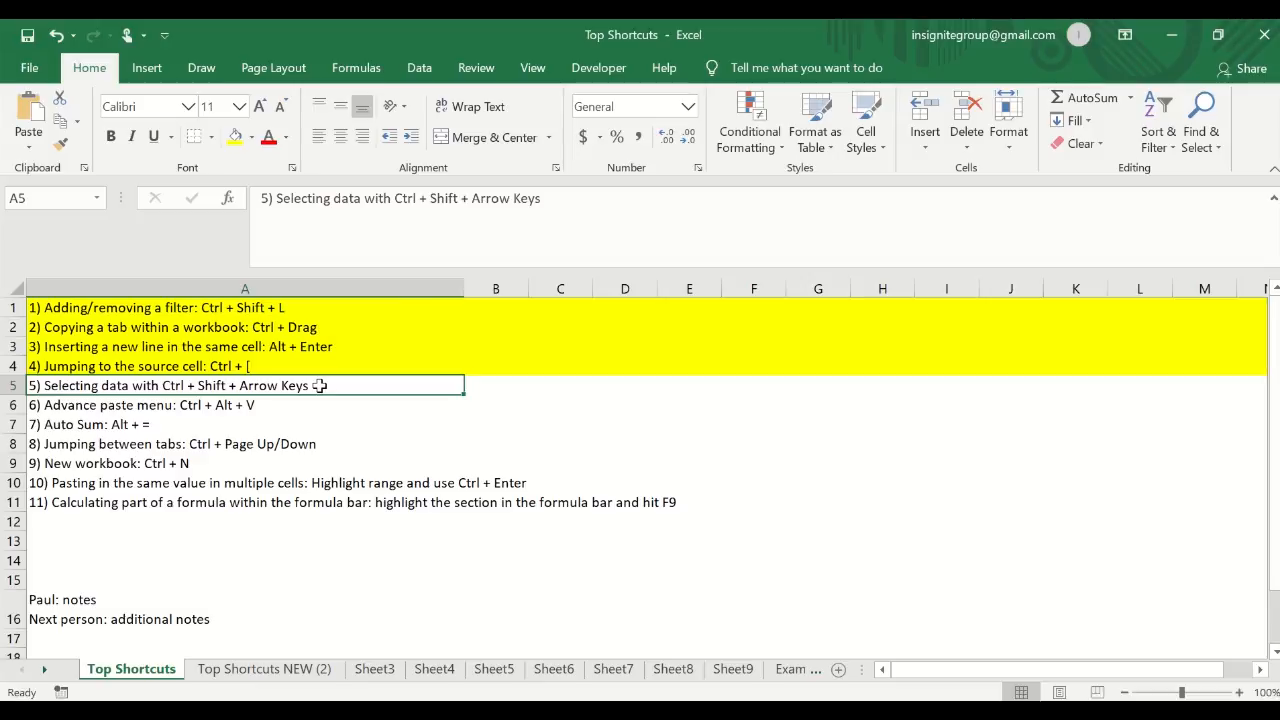
# - Move up to cell A1 one row at a time, then jump to the list's last entry in cell A11
pyautogui.press('Up')
pyautogui.press('Up')
pyautogui.press('Up')
pyautogui.press('Up')
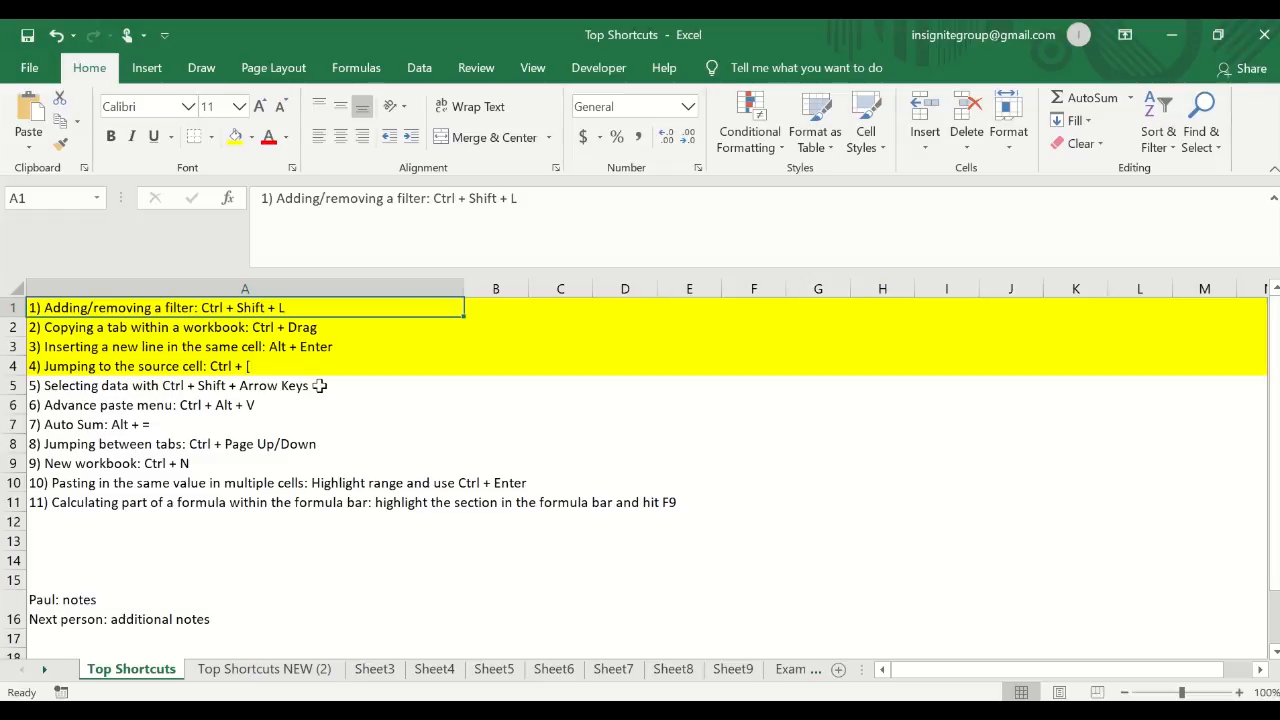
pyautogui.hotkey('ctrl', 'Down')
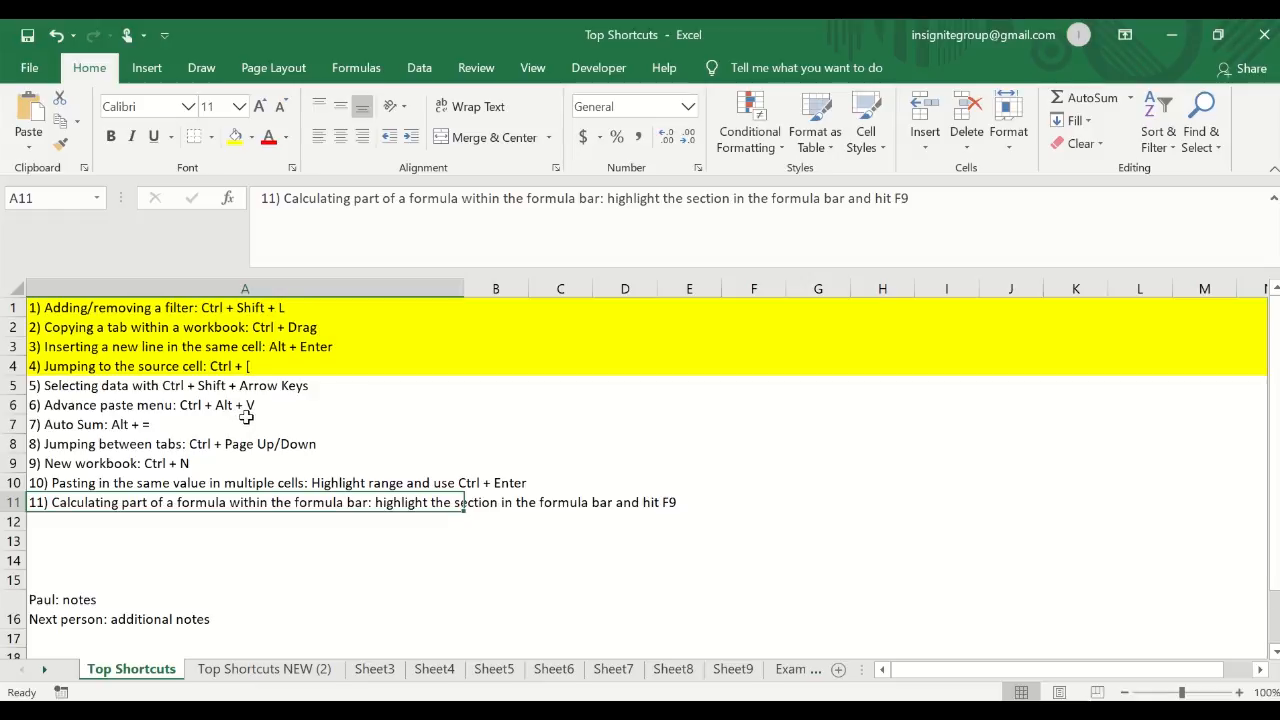
# - Fill cells A1 to A447 of Sheet3 with the letter a in one entry
pyautogui.rightClick(750, 654)
pyautogui.click(393, 670)
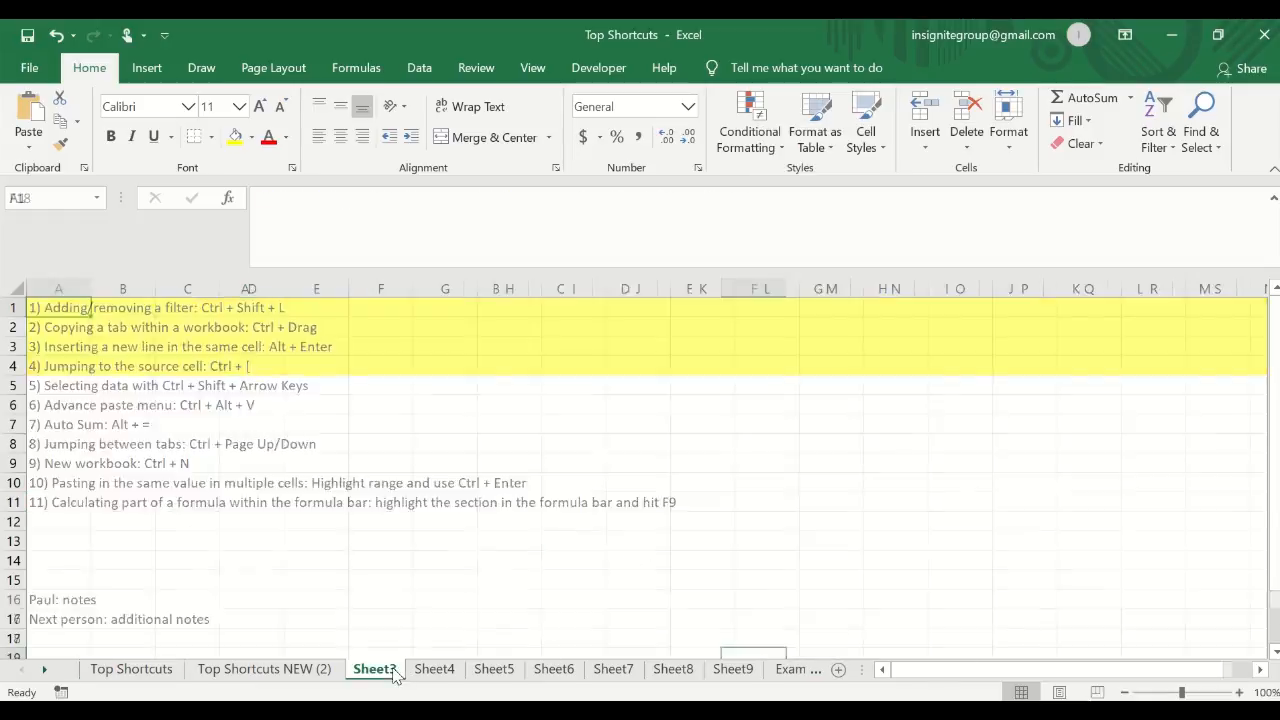
pyautogui.moveTo(66, 306); pyautogui.dragTo(62, 632)
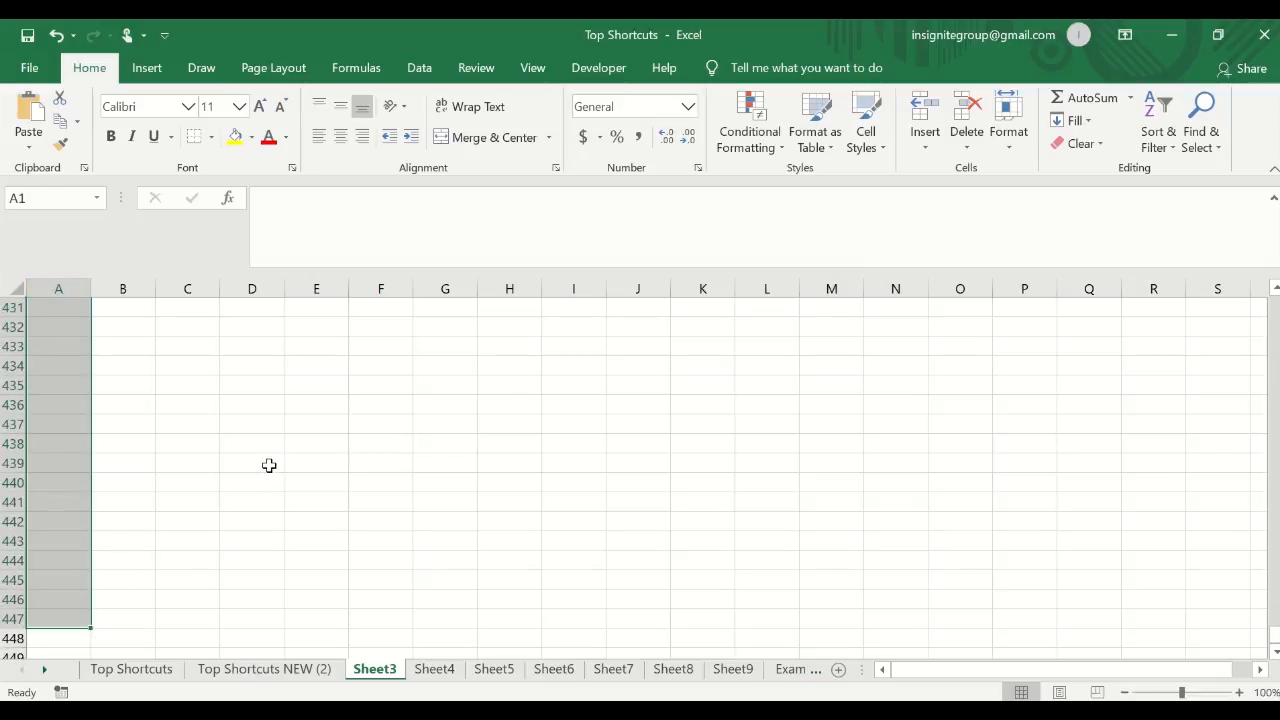
pyautogui.write('a')
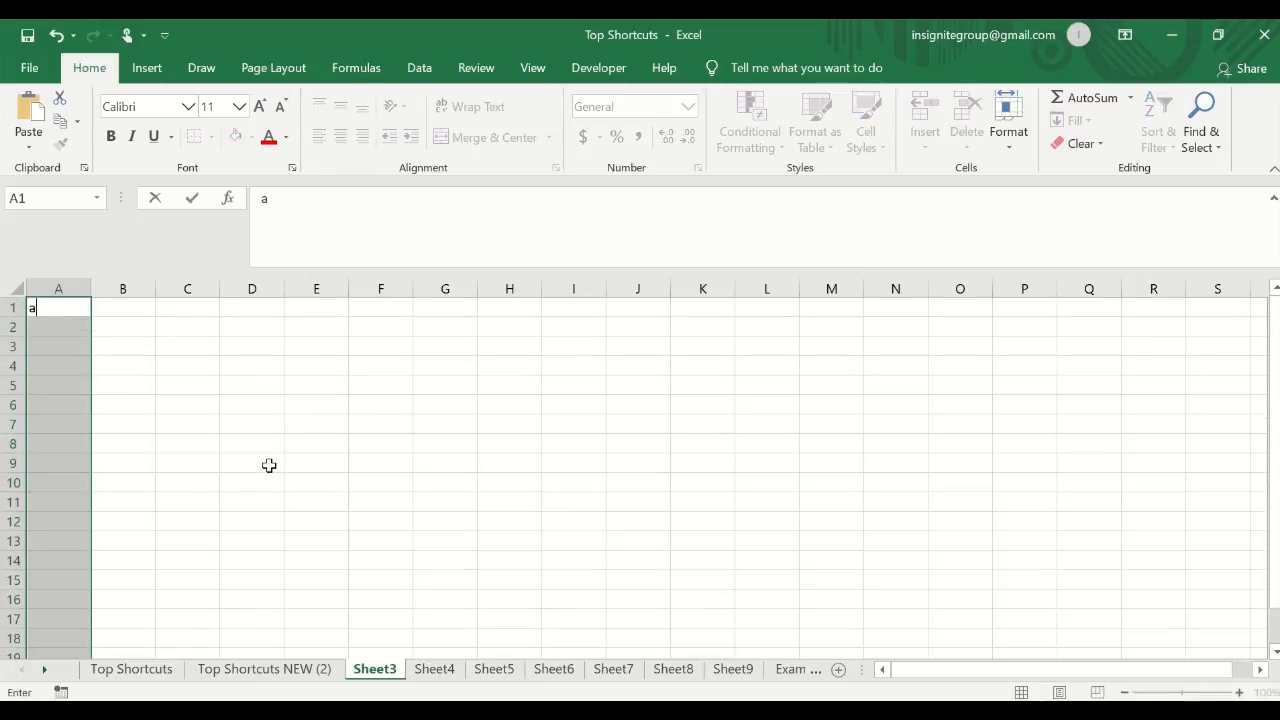
pyautogui.hotkey('ctrl', 'Return')
# - Look over the filled column on Sheet3, then jump from A1 to its last filled cell A447 and back
pyautogui.click(86, 309)
pyautogui.scroll(-8, 150, 390)
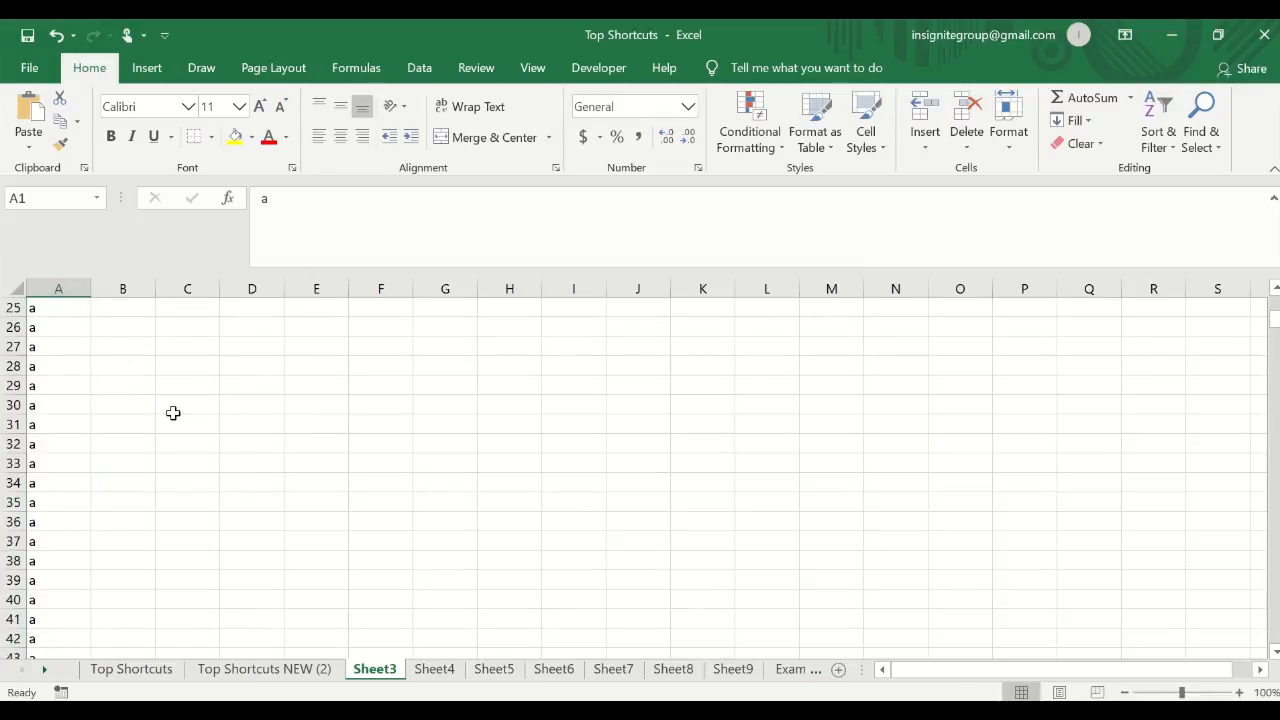
pyautogui.scroll(-5, 170, 420)
pyautogui.scroll(13, 167, 445)
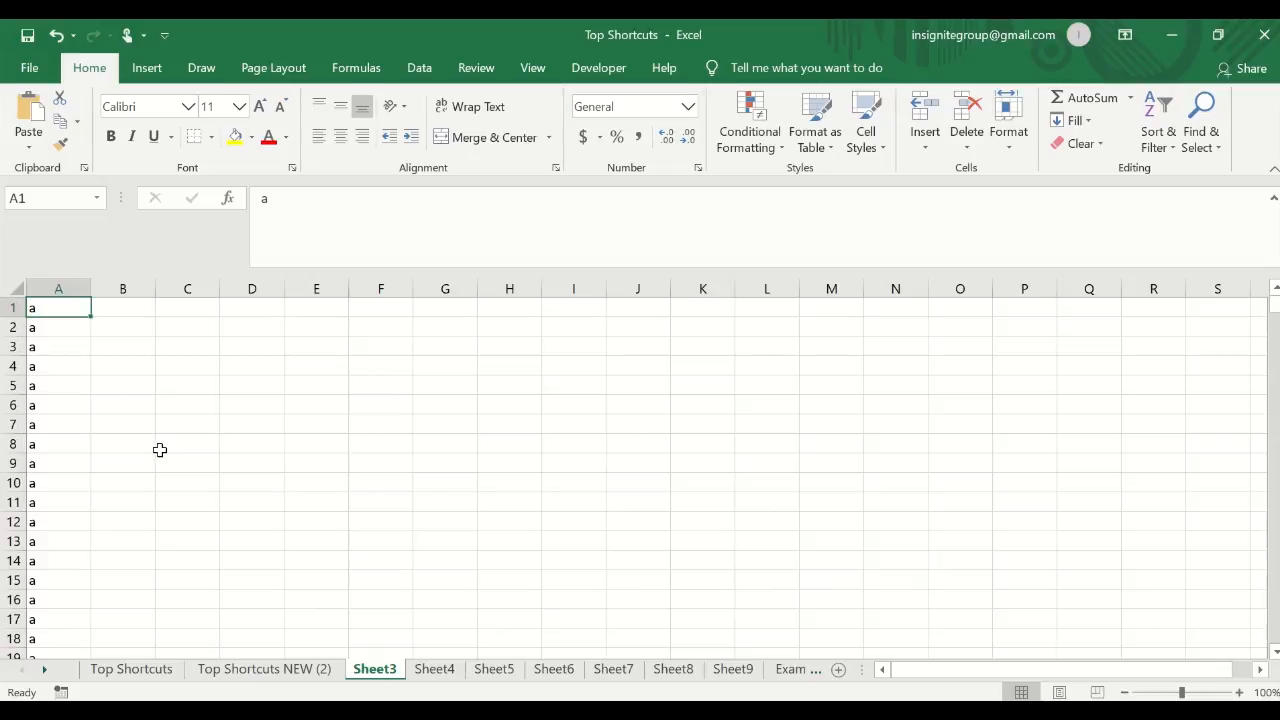
pyautogui.doubleClick(62, 316)
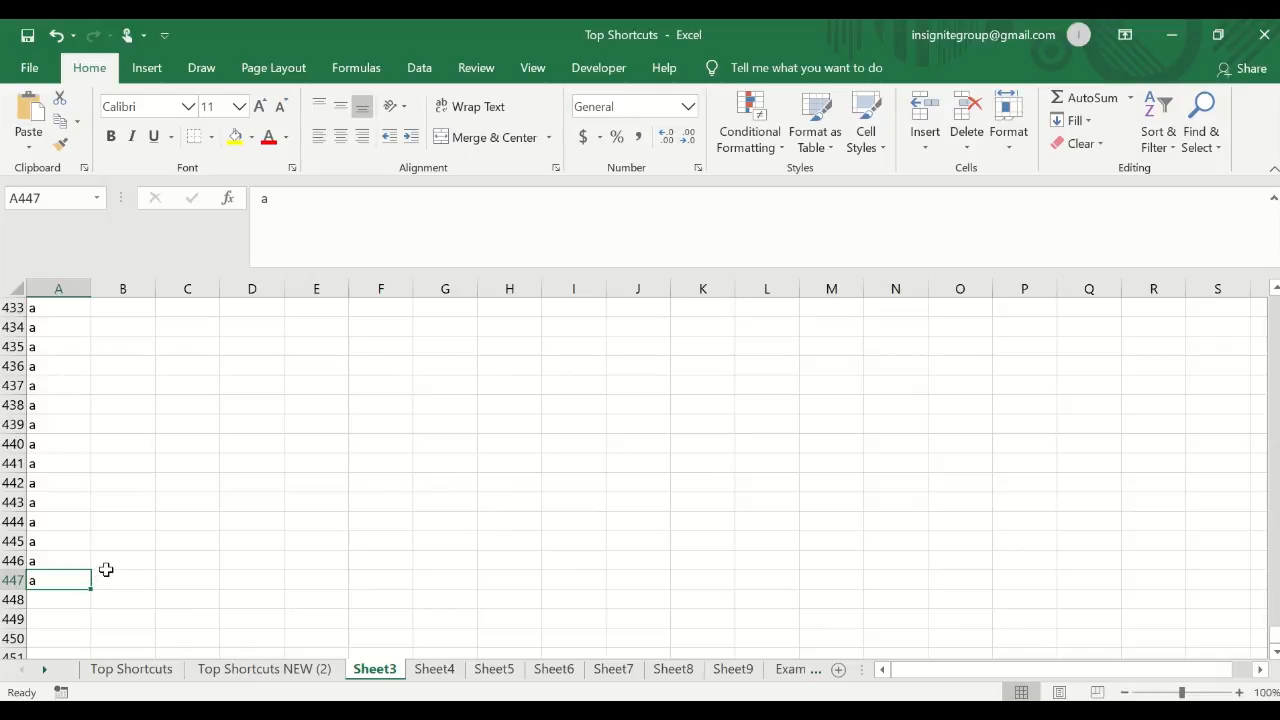
pyautogui.hotkey('ctrl', 'Up')
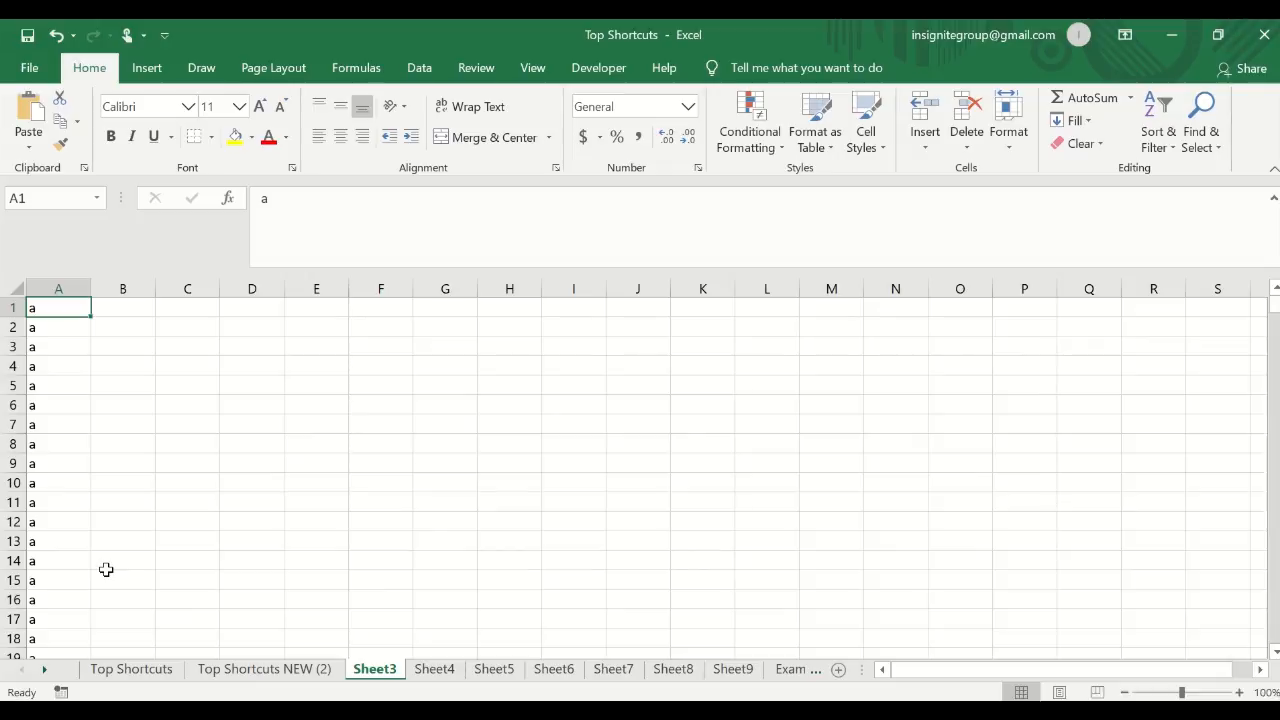
# - Select A1 to A447 in one move, shrink the selection by several rows, and extend it back to row 447
pyautogui.hotkey('ctrl', 'shift', 'Down')
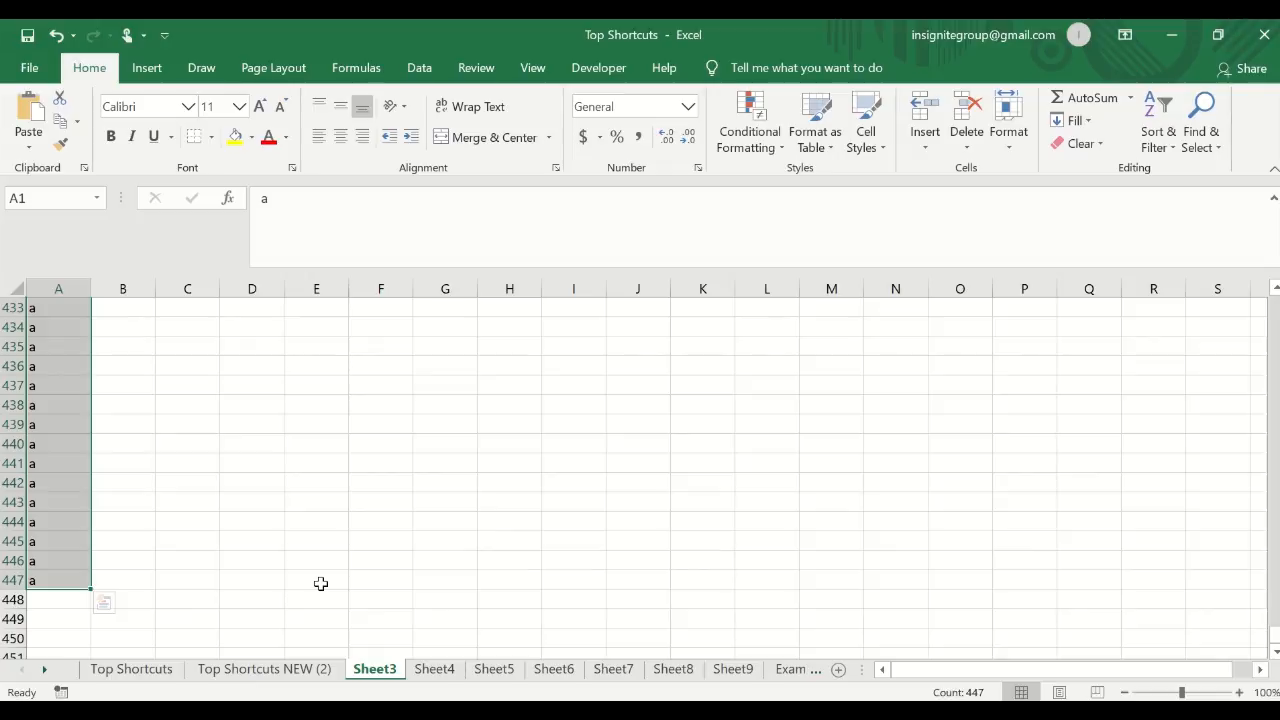
pyautogui.hotkey('shift', 'Up')
pyautogui.hotkey('shift', 'Up')
pyautogui.hotkey('shift', 'Up')
pyautogui.hotkey('shift', 'Up')
pyautogui.hotkey('shift', 'Up')
pyautogui.hotkey('shift', 'Up')
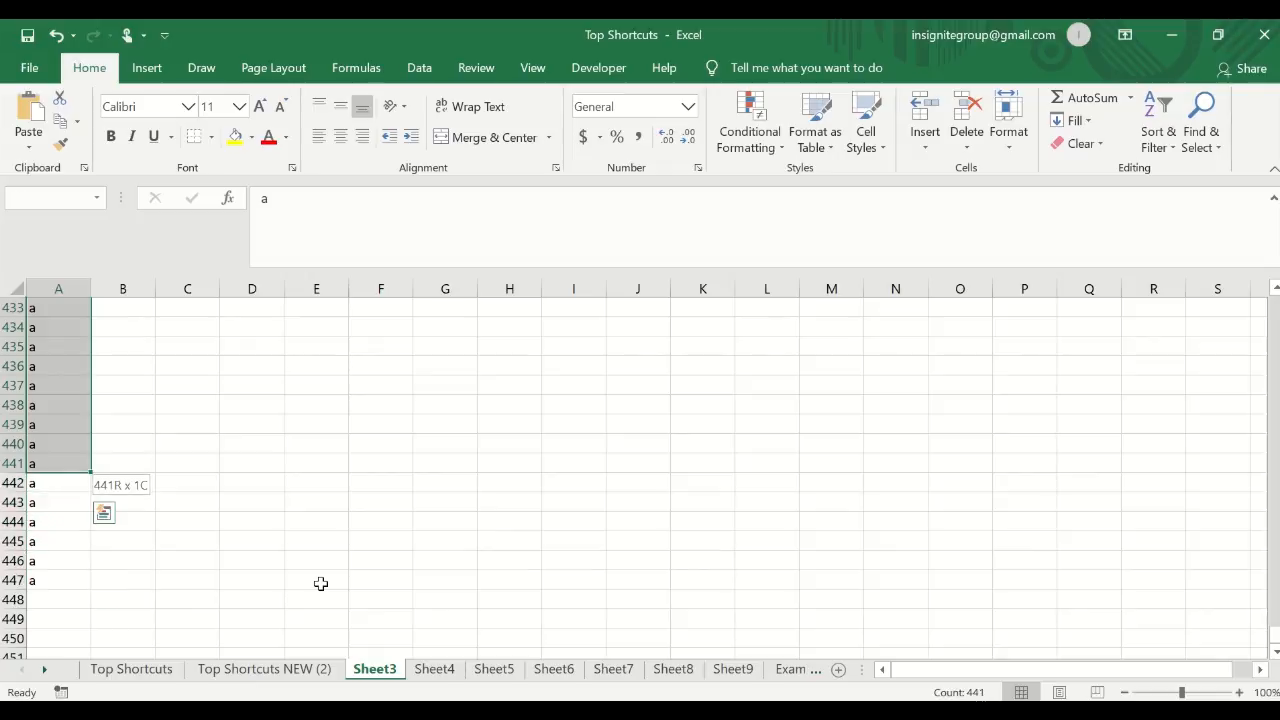
pyautogui.hotkey('shift', 'Up')
pyautogui.hotkey('shift', 'Down')
pyautogui.hotkey('shift', 'Down')
pyautogui.hotkey('shift', 'Down')
pyautogui.hotkey('shift', 'Down')
pyautogui.hotkey('shift', 'Down')
pyautogui.hotkey('shift', 'Down')
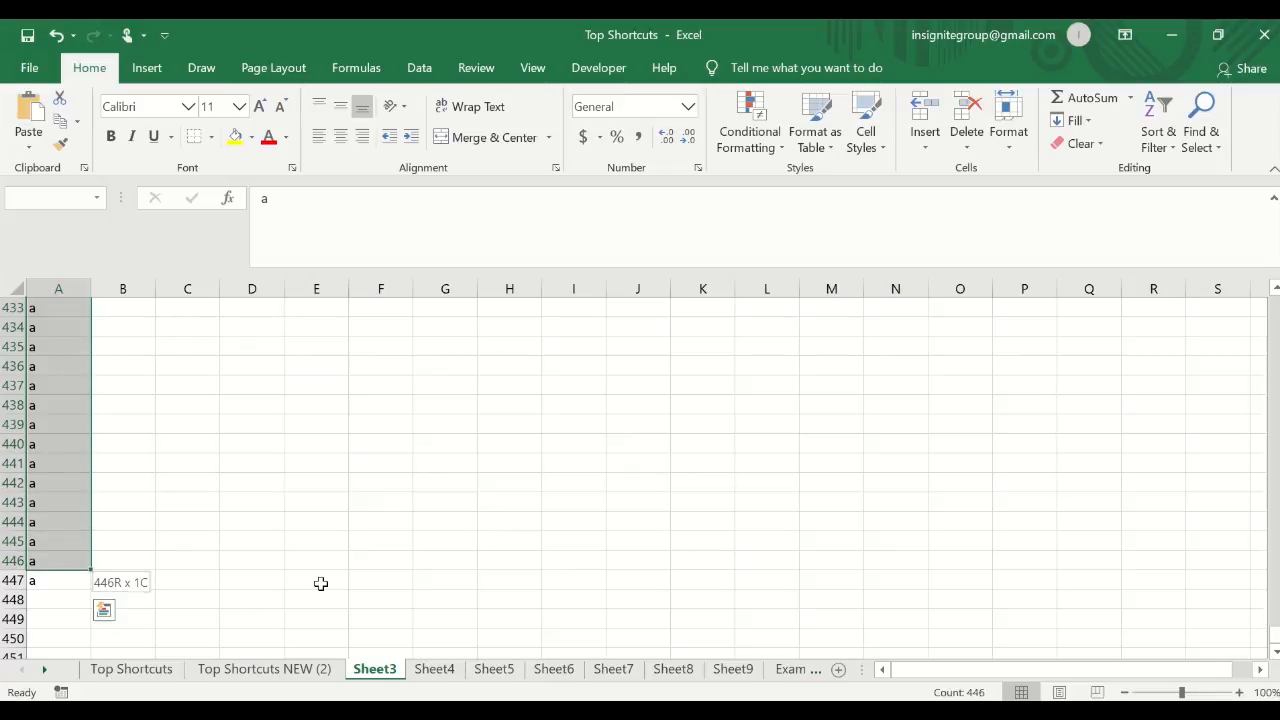
pyautogui.hotkey('shift', 'Down')
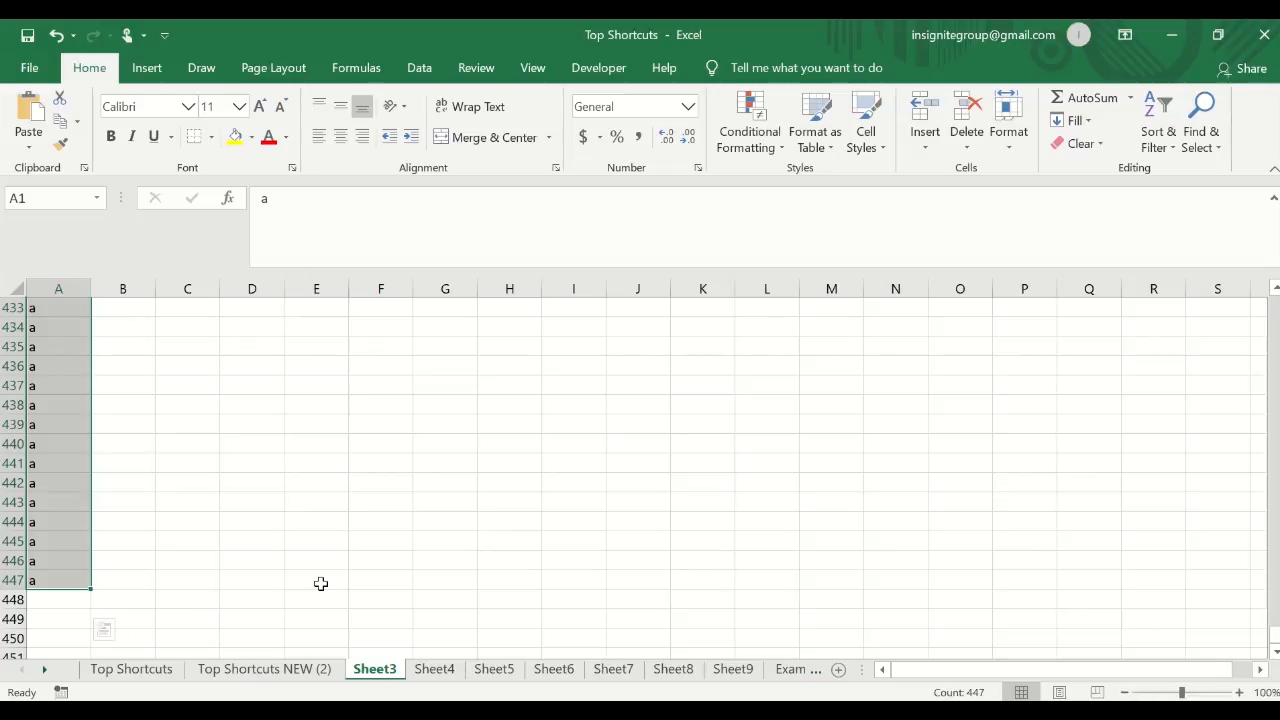
# - Shrink the selection by one row to row 446 and widen it to include column B
pyautogui.hotkey('shift', 'Up')
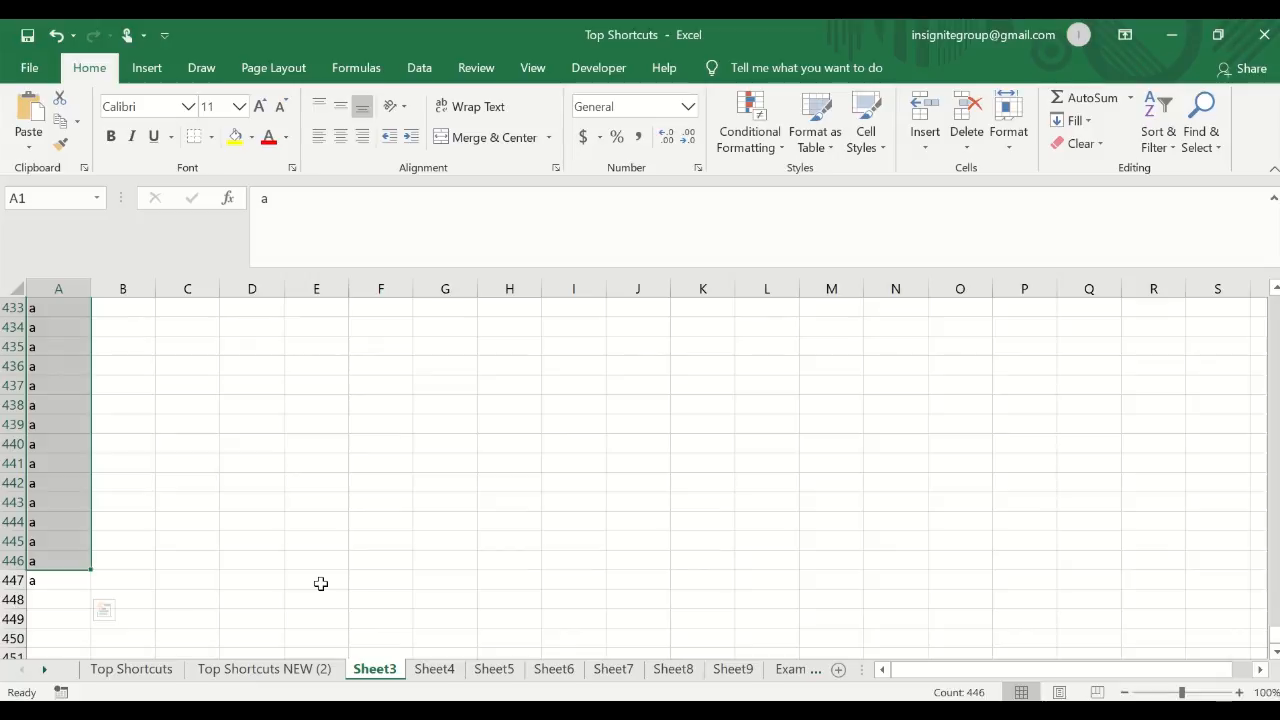
pyautogui.hotkey('shift', 'Right')
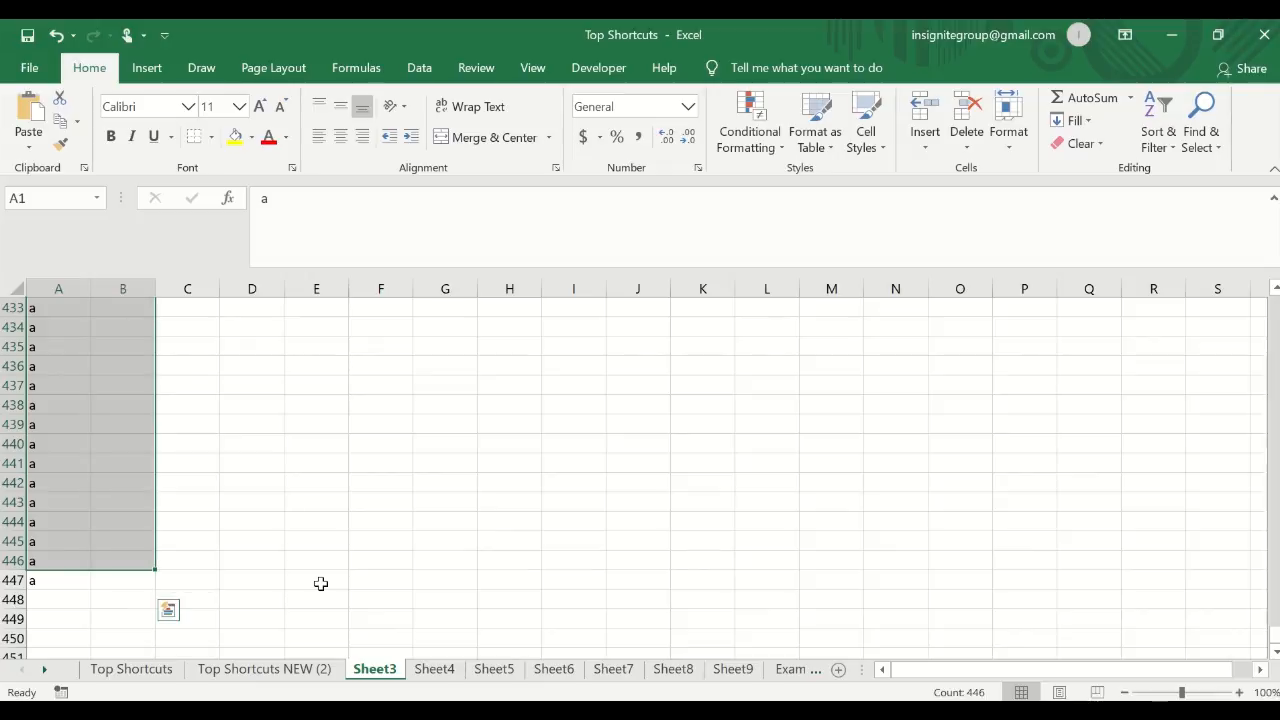
pyautogui.scroll(1, 350, 566)
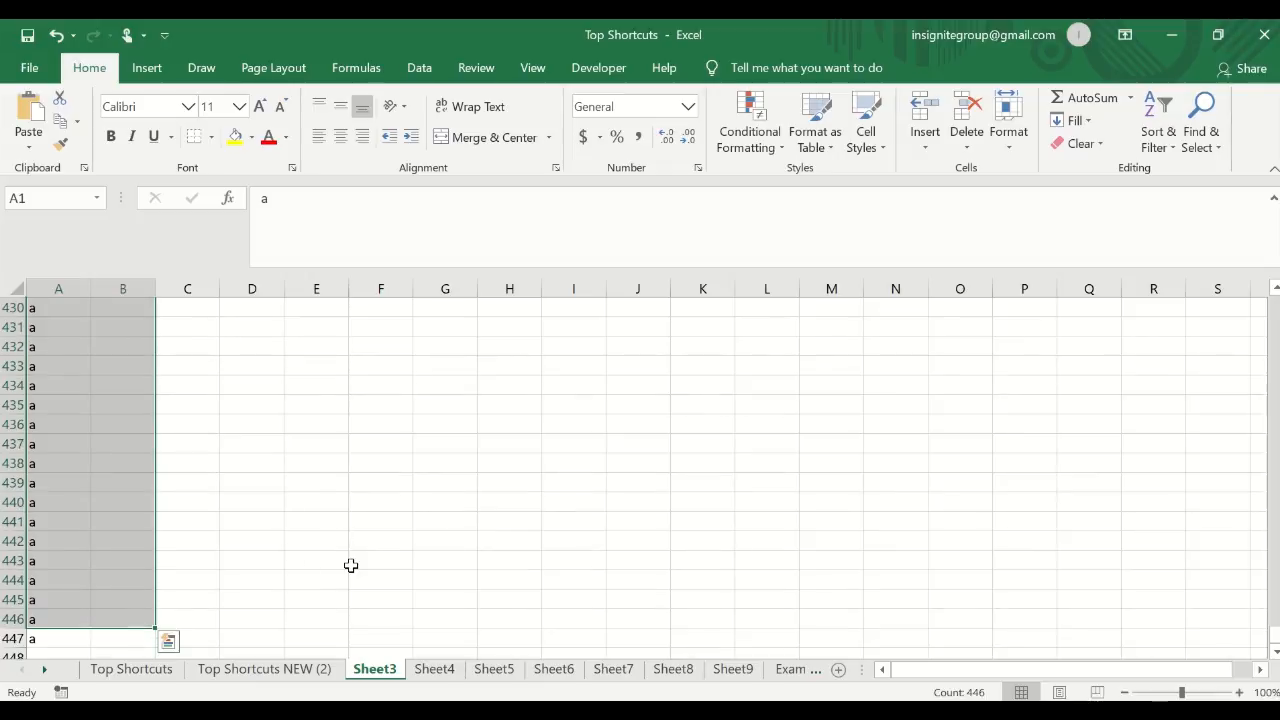
# - From A1, jump to A447 and back, then to the sheet's last cell XFD1048576 and back to A1
pyautogui.hotkey('ctrl', 'Home')
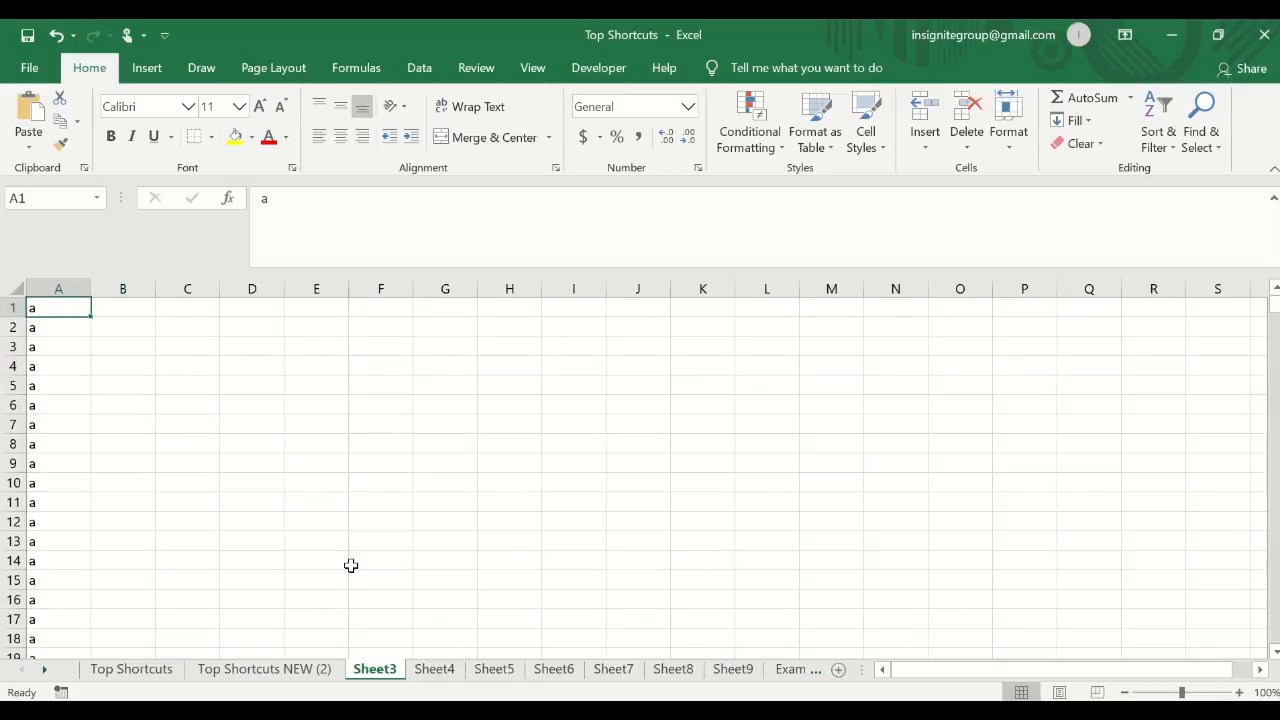
pyautogui.hotkey('ctrl', 'Down')
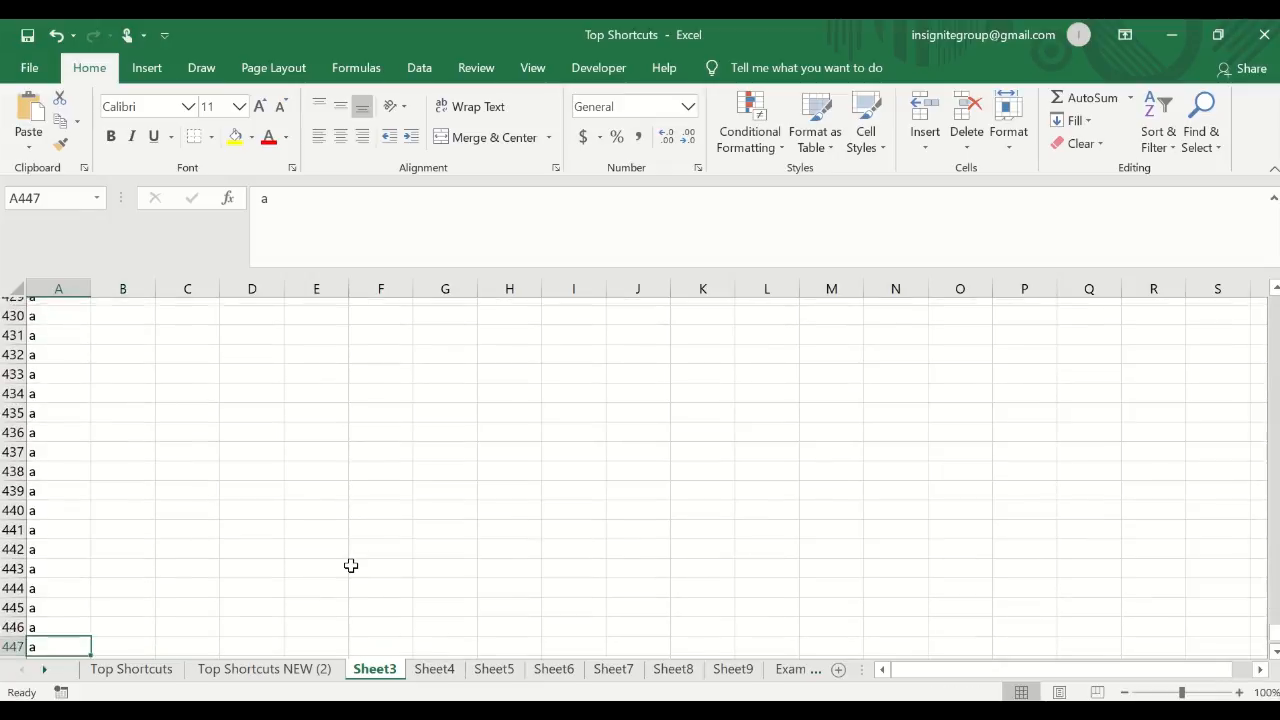
pyautogui.hotkey('ctrl', 'Up')
pyautogui.hotkey('ctrl', 'Right')
pyautogui.hotkey('ctrl', 'Down')
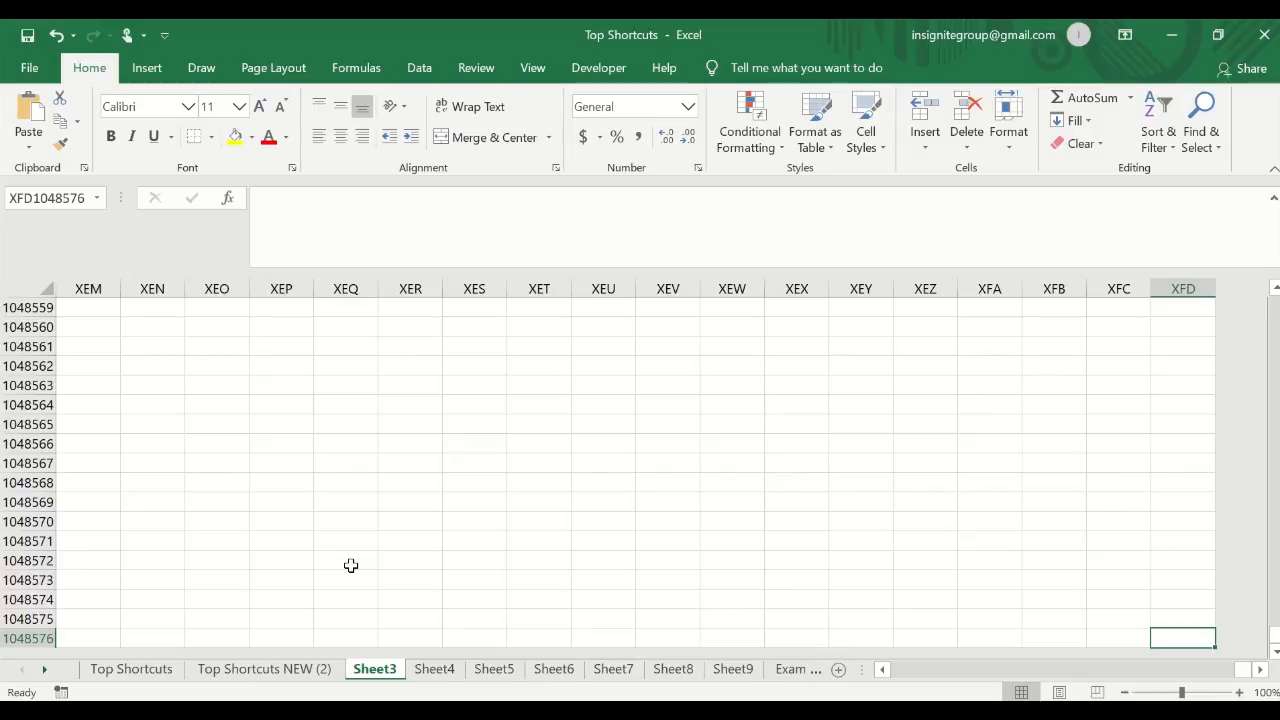
pyautogui.hotkey('ctrl', 'Left')
pyautogui.hotkey('ctrl', 'Up')
pyautogui.hotkey('ctrl', 'Up')
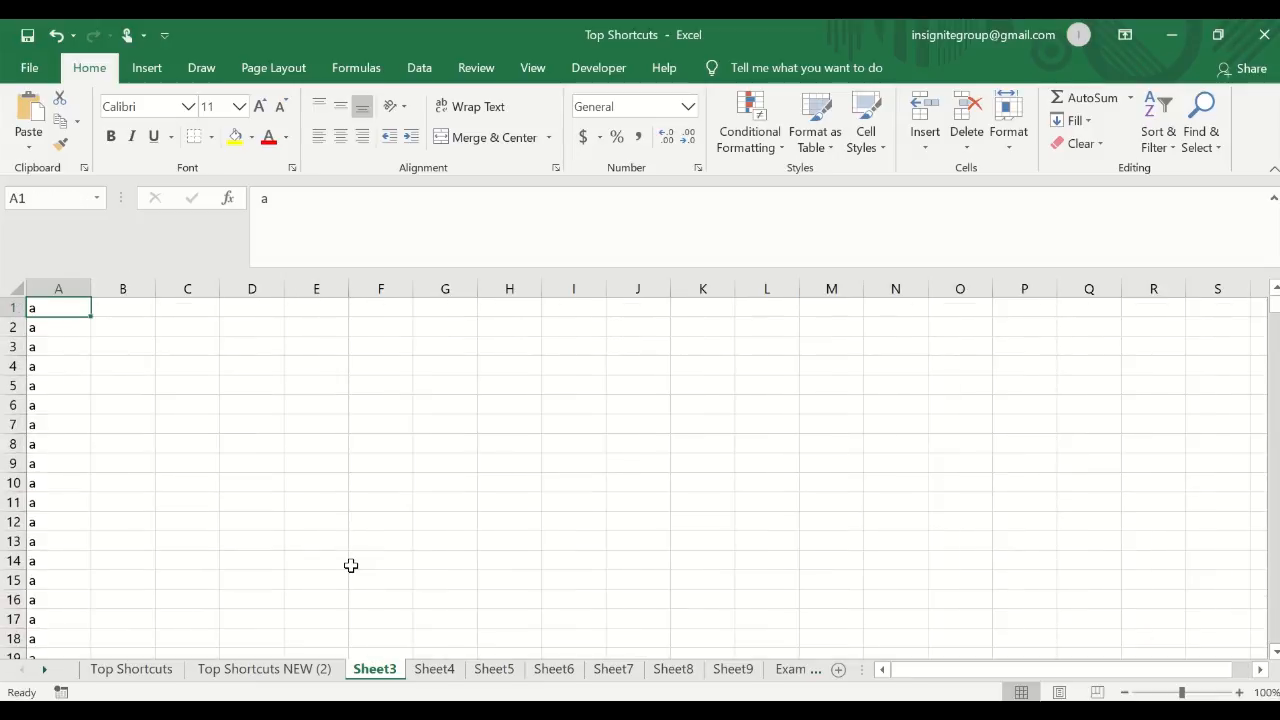
# - Extend the selection from A1 down column A one row at a time, then shrink it by several rows
pyautogui.hotkey('shift', 'Down')
pyautogui.hotkey('shift', 'Down')
pyautogui.hotkey('shift', 'Down')
pyautogui.hotkey('shift', 'Down')
pyautogui.hotkey('shift', 'Down')
pyautogui.hotkey('shift', 'Down')
pyautogui.hotkey('shift', 'Down')
pyautogui.hotkey('shift', 'Down')
pyautogui.hotkey('shift', 'Down')
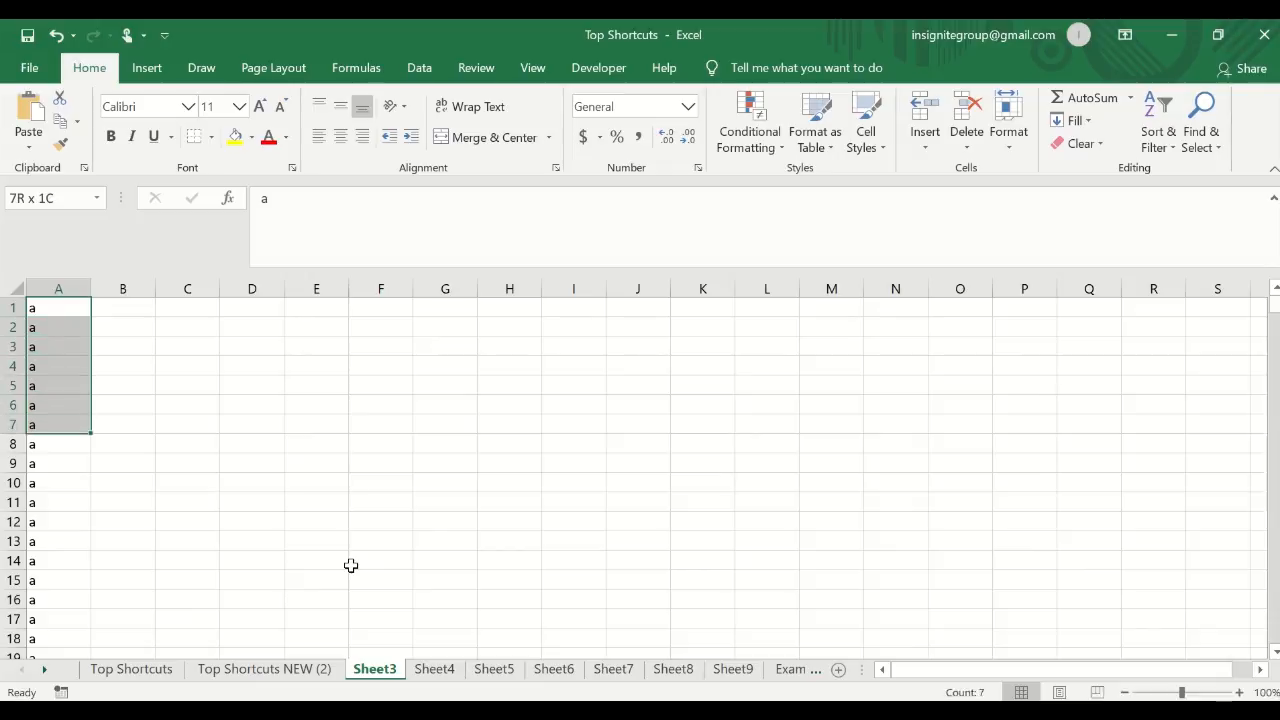
pyautogui.hotkey('shift', 'Down')
pyautogui.hotkey('shift', 'Up')
pyautogui.hotkey('shift', 'Up')
pyautogui.hotkey('shift', 'Up')
pyautogui.hotkey('shift', 'Up')
pyautogui.hotkey('shift', 'Up')
pyautogui.hotkey('shift', 'Up')
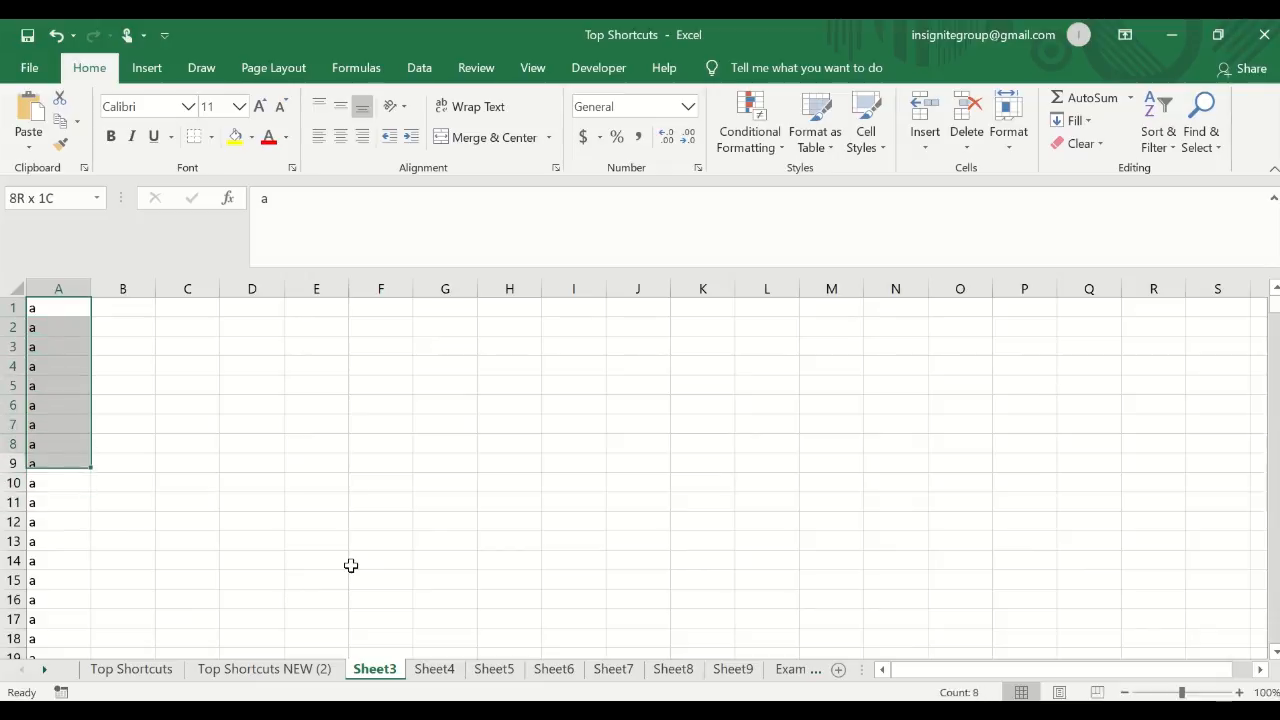
# - Widen the selection to A1:D6, then reduce it cell by cell to A1 alone
pyautogui.hotkey('shift', 'Right')
pyautogui.hotkey('shift', 'Right')
pyautogui.hotkey('shift', 'Right')
pyautogui.hotkey('shift', 'Down')
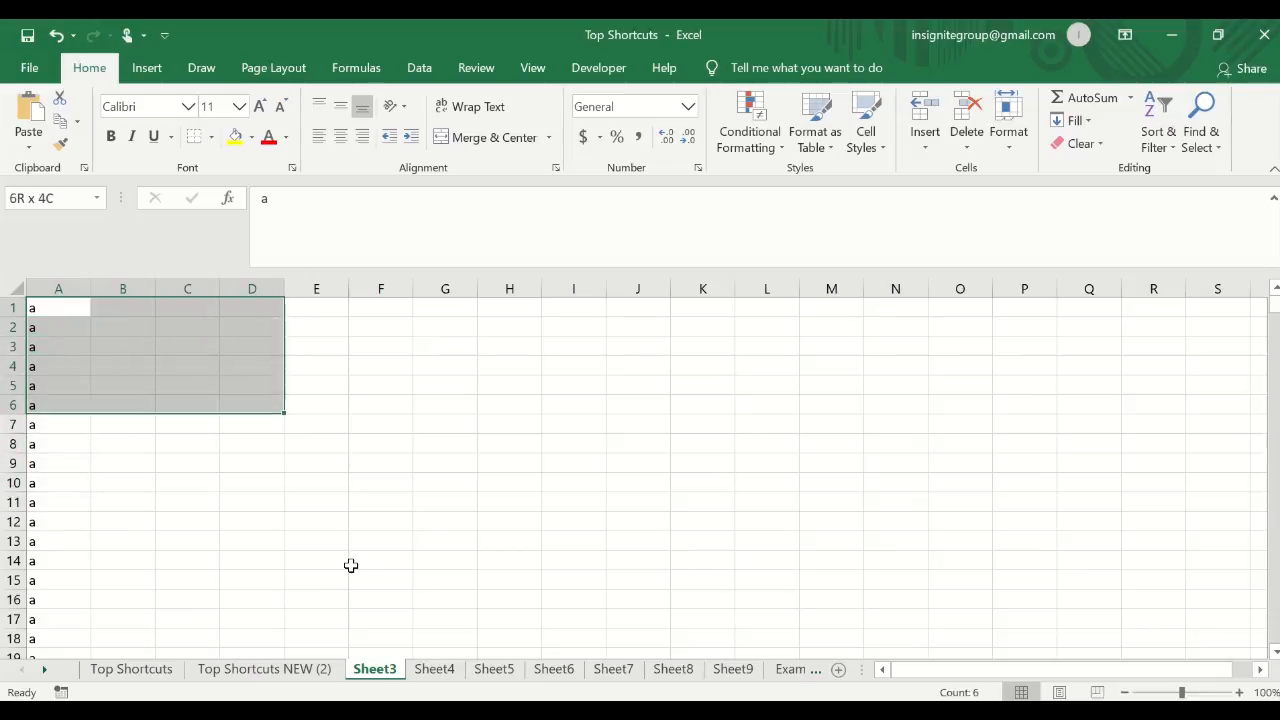
pyautogui.hotkey('shift', 'Up')
pyautogui.hotkey('shift', 'Up')
pyautogui.hotkey('shift', 'Up')
pyautogui.hotkey('shift', 'Up')
pyautogui.hotkey('shift', 'Up')
pyautogui.hotkey('shift', 'Left')
pyautogui.hotkey('shift', 'Left')
pyautogui.hotkey('shift', 'Left')
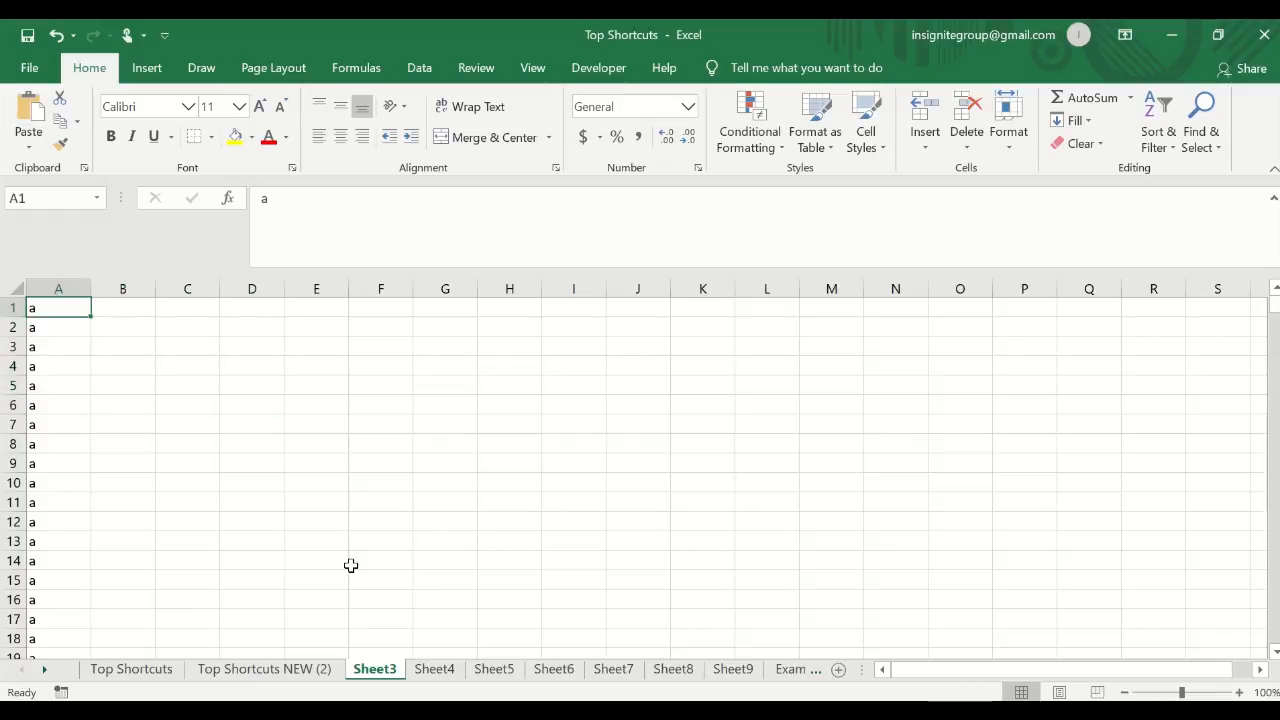
# - Select the whole filled range of column A down to row 447 and widen the selection to column D
pyautogui.hotkey('ctrl', 'shift', 'Down')
pyautogui.hotkey('shift', 'Right')
pyautogui.hotkey('shift', 'Right')
pyautogui.hotkey('shift', 'Right')
pyautogui.hotkey('shift', 'Right')
pyautogui.hotkey('shift', 'Left')
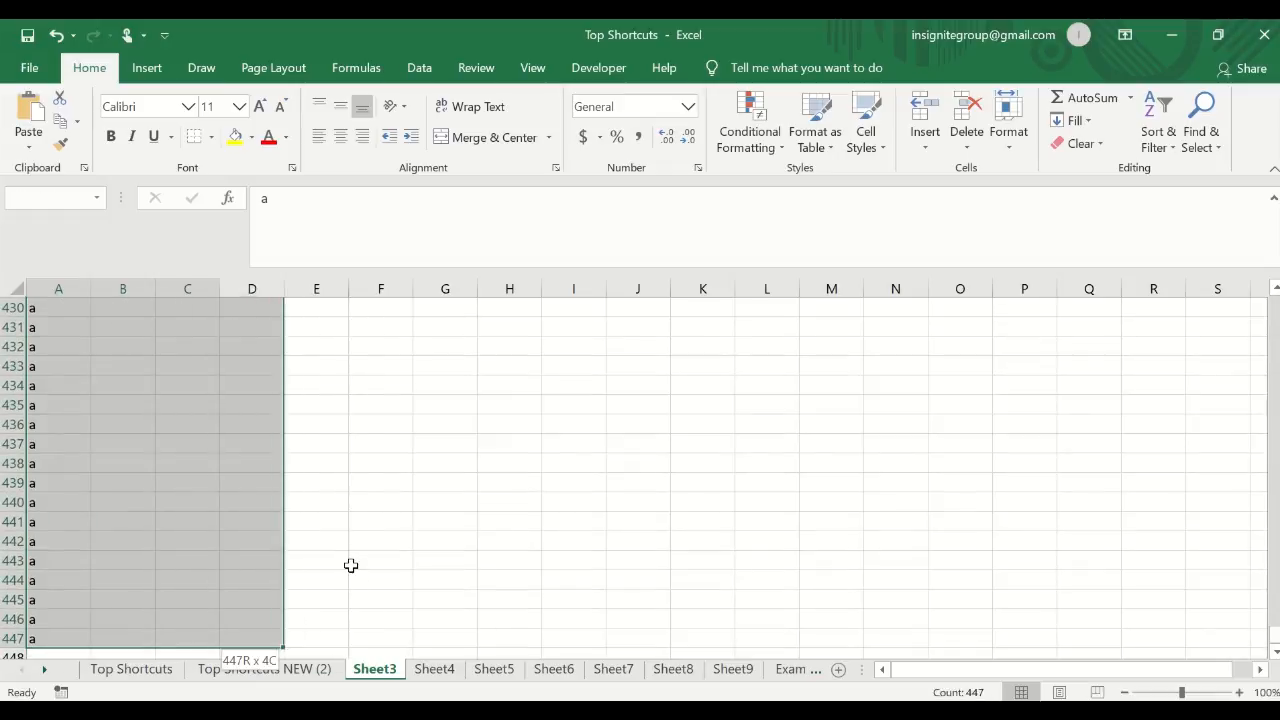
# - Go back to A1, select only A1 to A447 in one move, and return to A1
pyautogui.hotkey('ctrl', 'Home')
pyautogui.hotkey('ctrl', 'shift', 'Down')
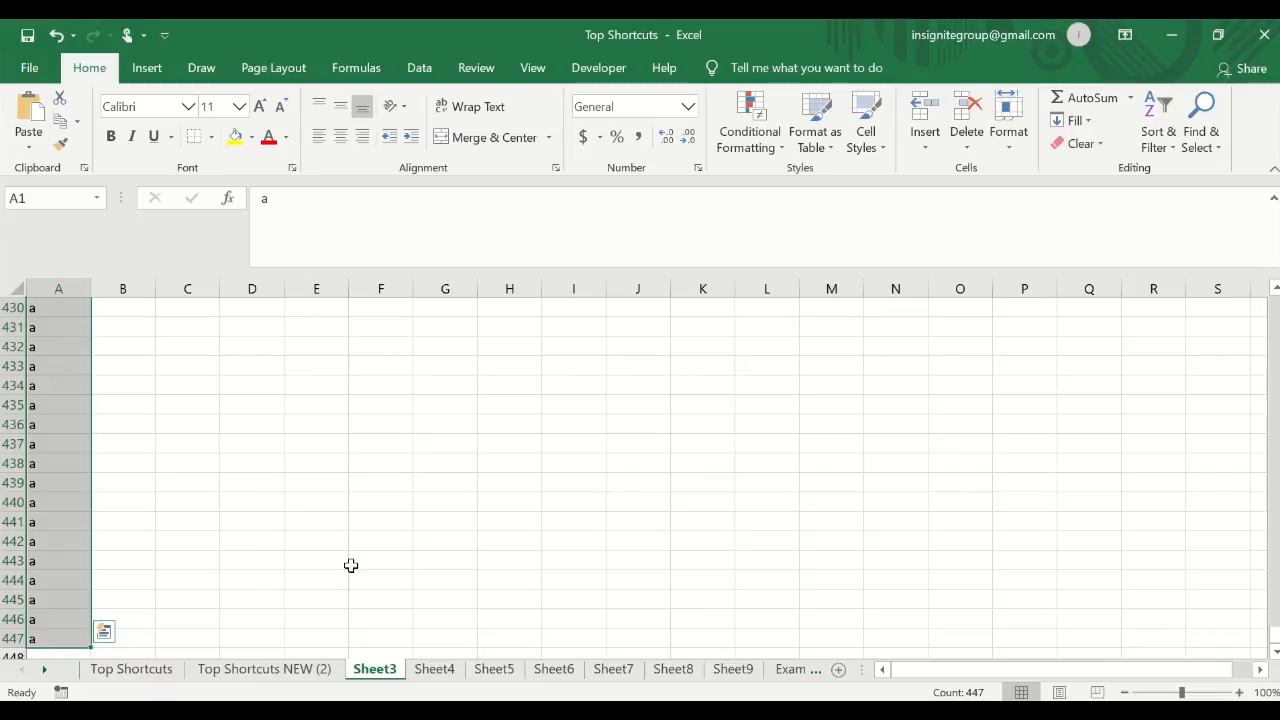
pyautogui.hotkey('ctrl', 'Home')
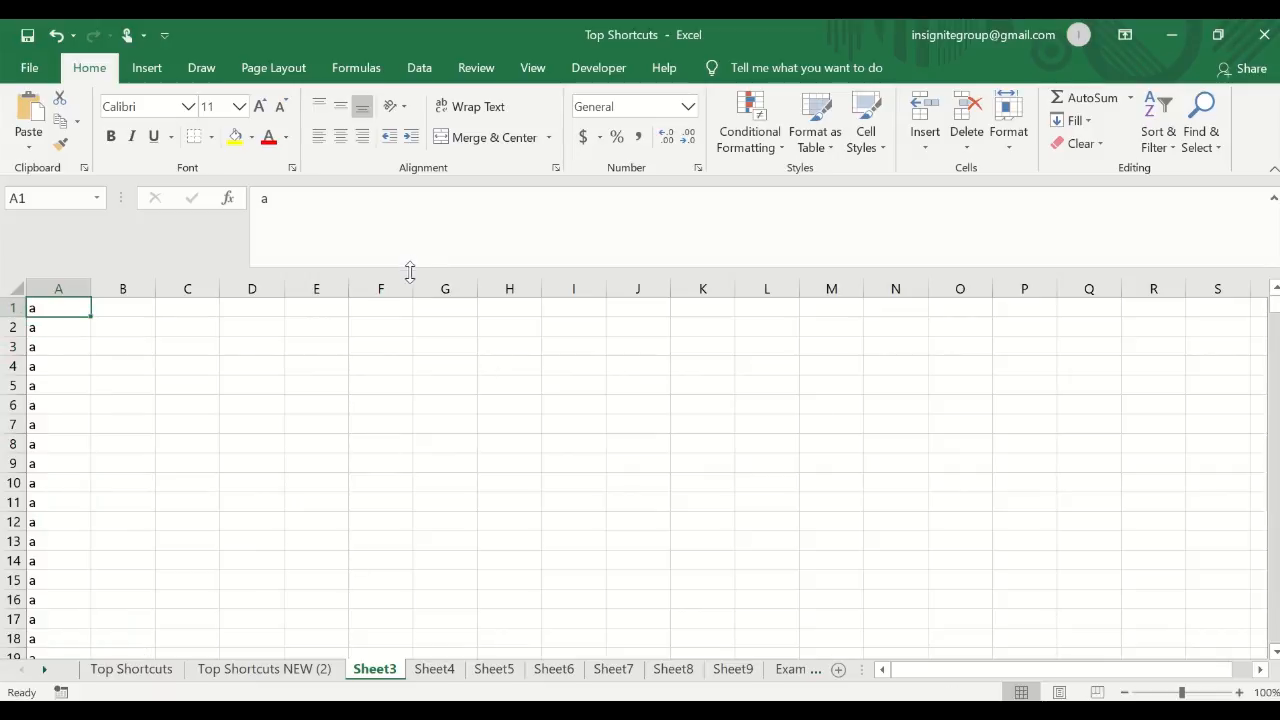
# - Collapse the formula bar to one line, then select A1 to A447 and shrink the selection back to A1
pyautogui.hotkey('ctrl', 'shift', 'u')
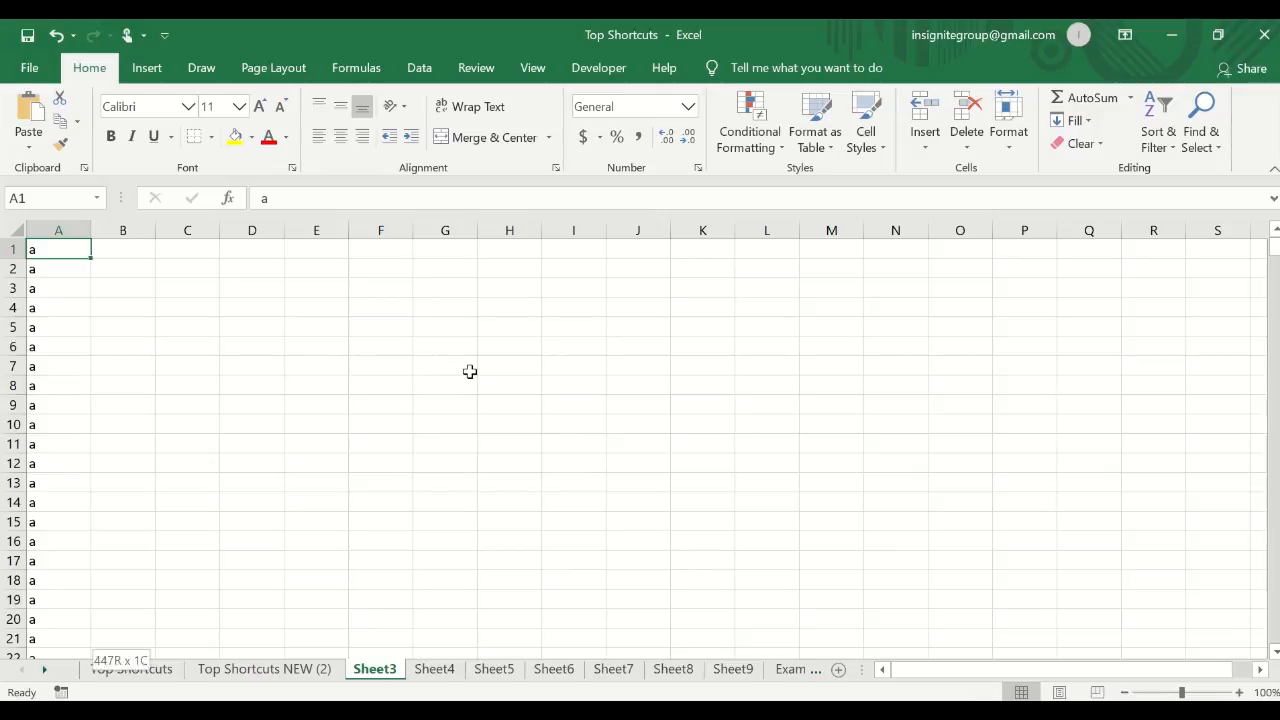
pyautogui.hotkey('ctrl', 'shift', 'Down')
pyautogui.hotkey('ctrl', 'shift', 'Up')
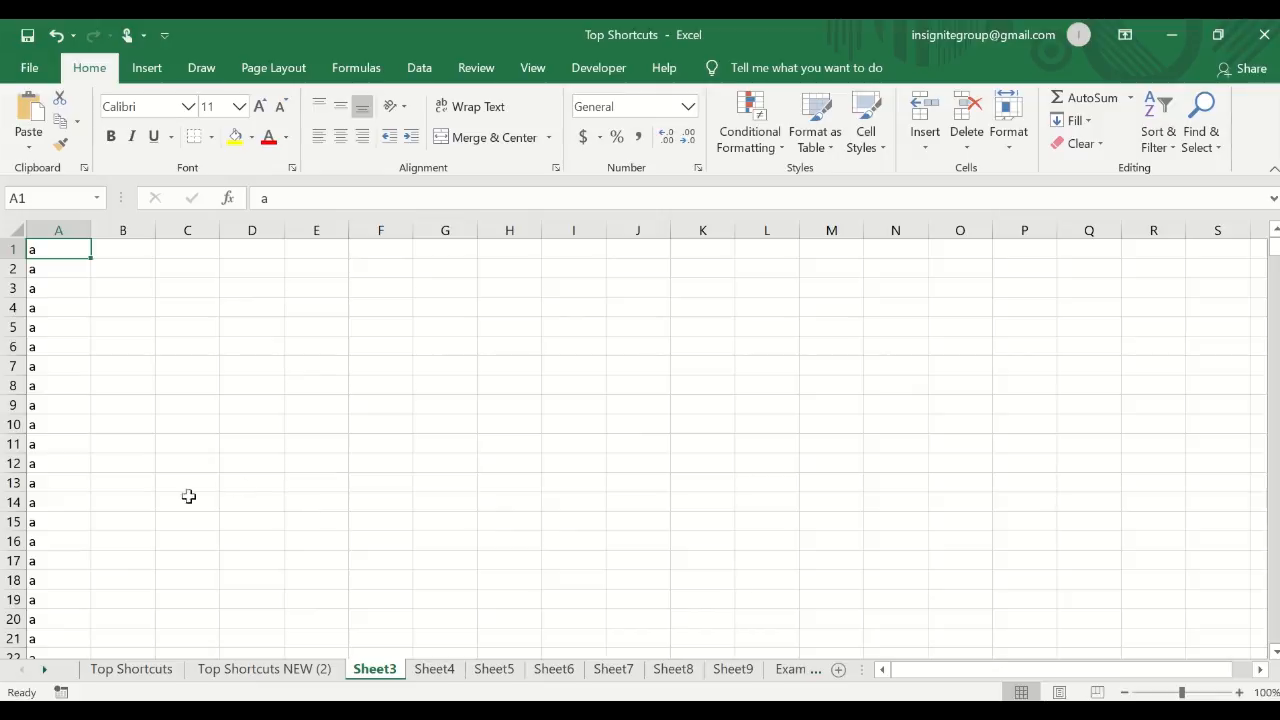
# - Return to the Top Shortcuts sheet and select cell A1
pyautogui.click(131, 669)
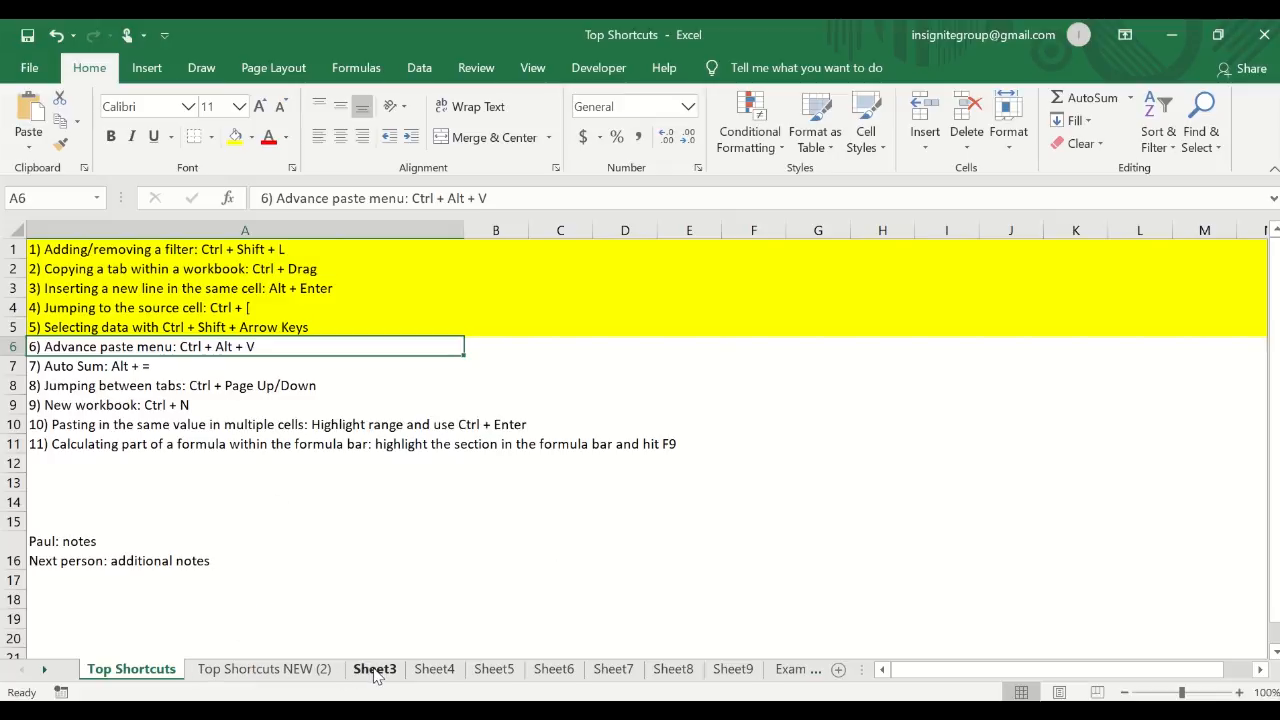
pyautogui.click(279, 250)
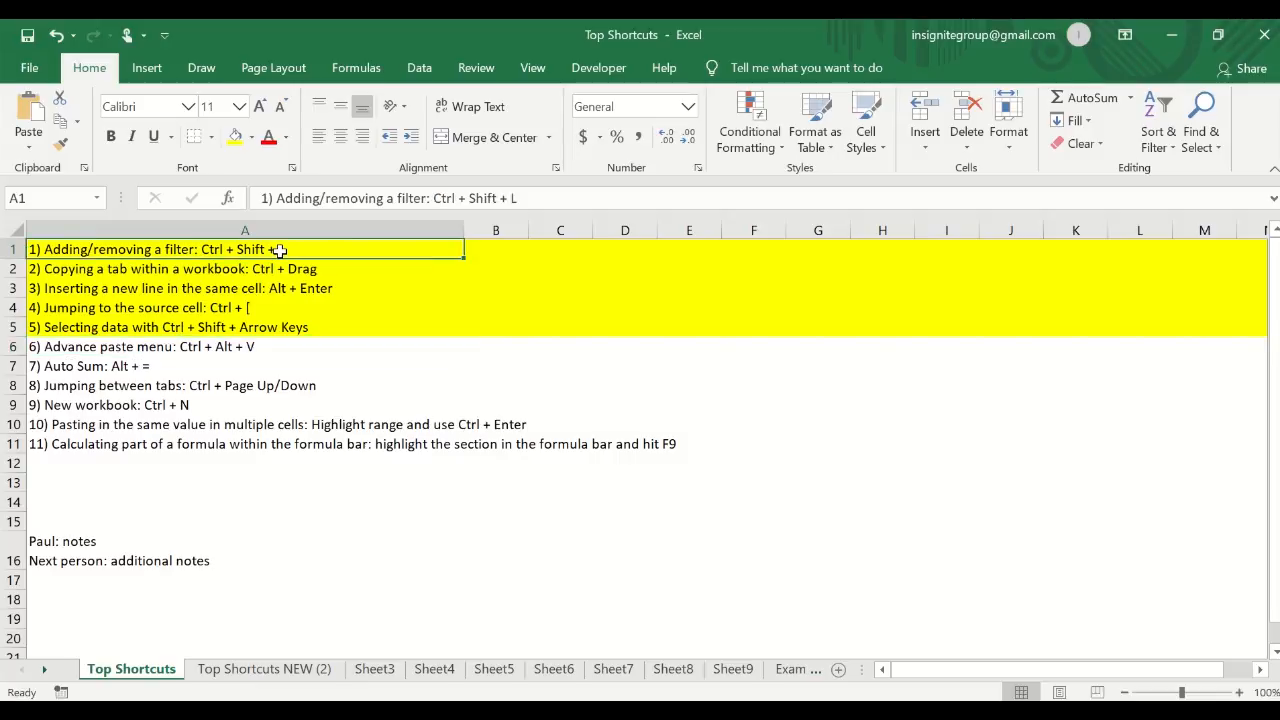
# - Copy cell A1 into A13 with its yellow formatting and undo the paste
pyautogui.hotkey('ctrl', 'c')
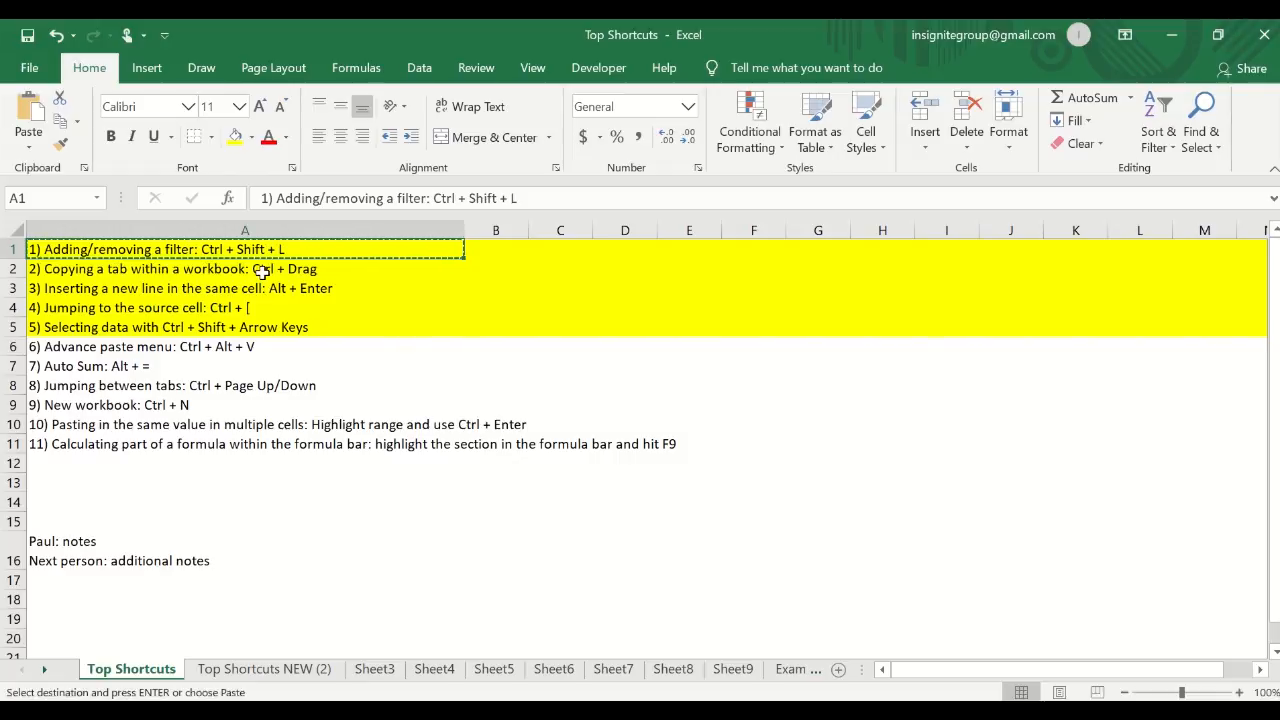
pyautogui.click(116, 483)
pyautogui.hotkey('ctrl', 'v')
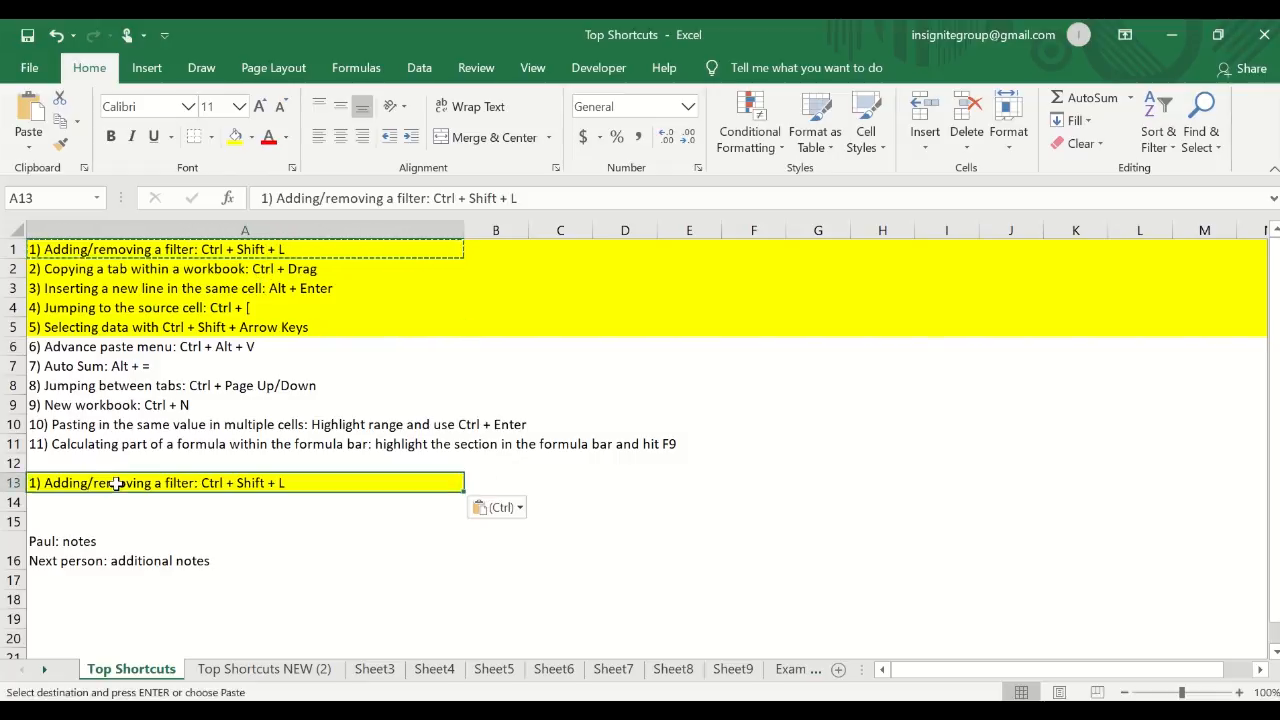
pyautogui.press('Escape')
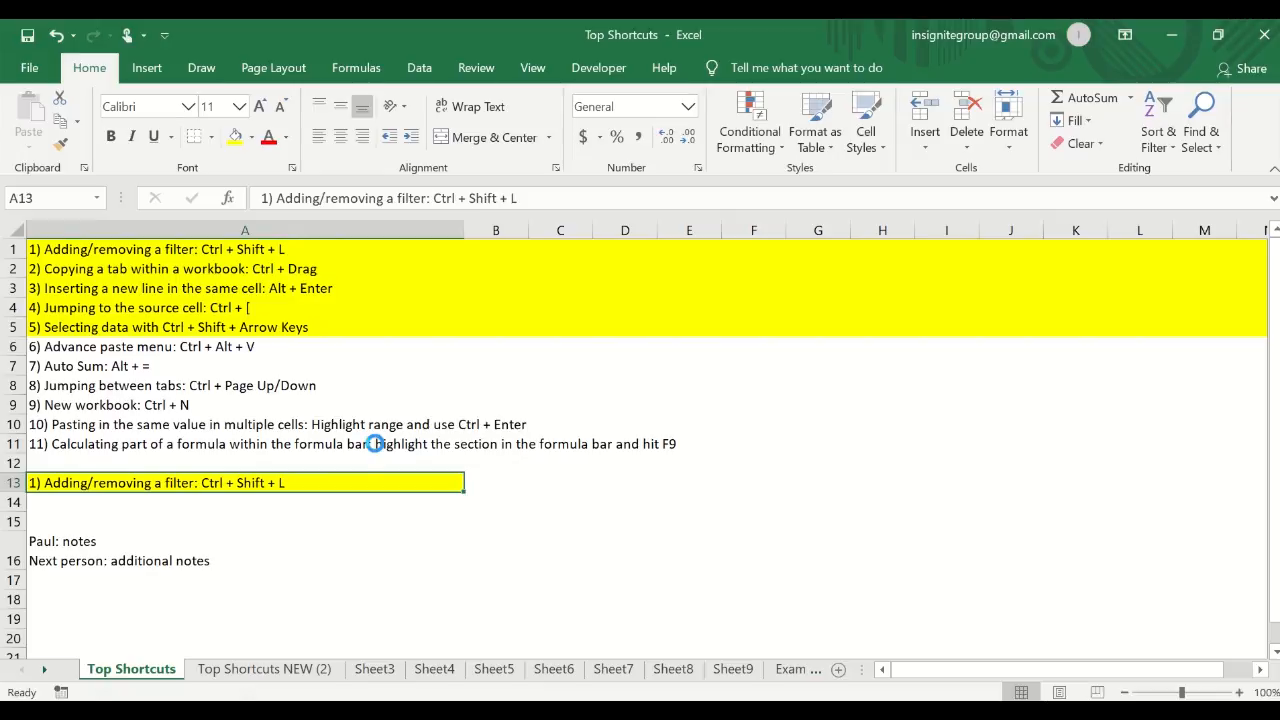
pyautogui.hotkey('ctrl', 'z')
pyautogui.press('Escape')
# - Copy A1 and paste it as values into A13 through the cell's paste options, and undo the paste
pyautogui.click(325, 251)
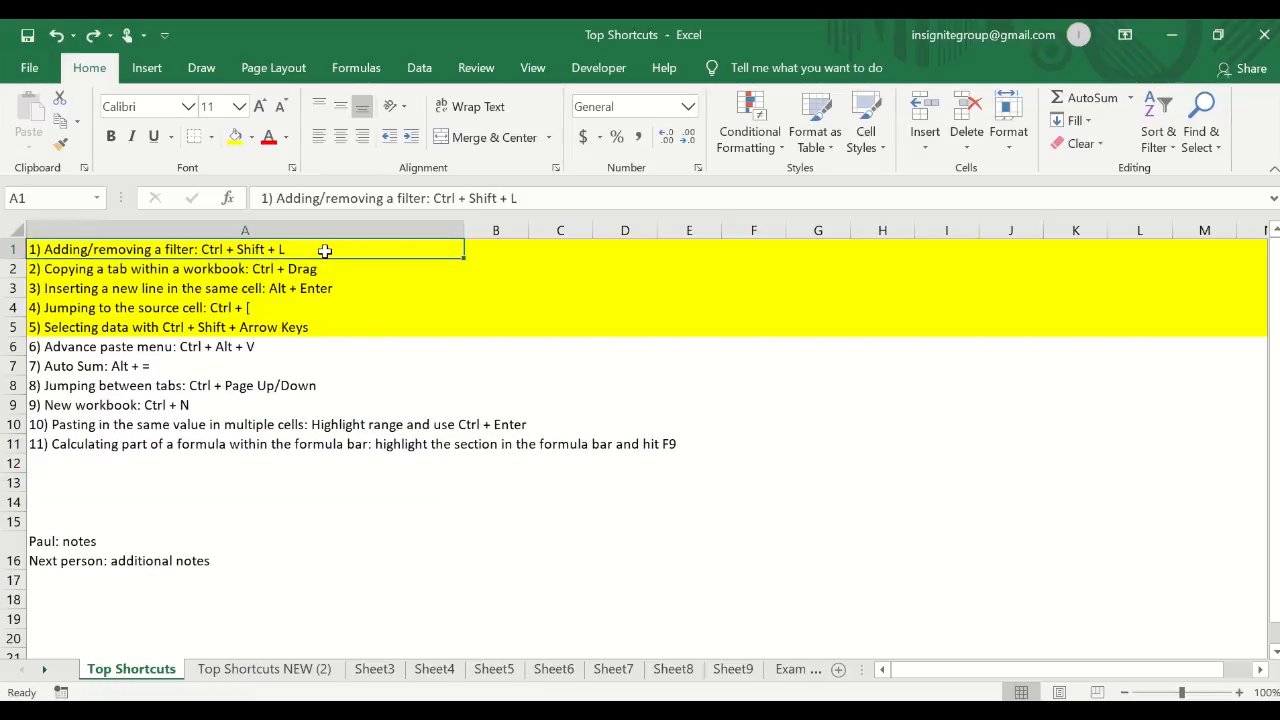
pyautogui.hotkey('ctrl', 'c')
pyautogui.click(166, 481)
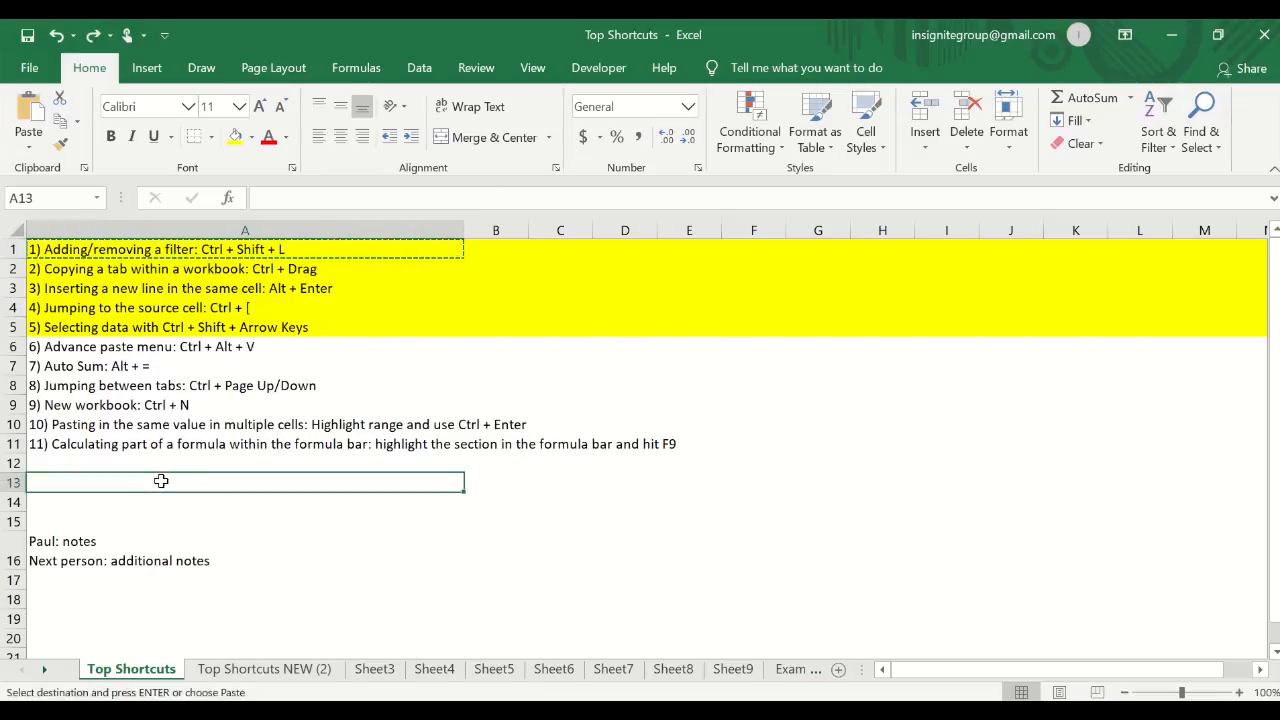
pyautogui.rightClick(165, 489)
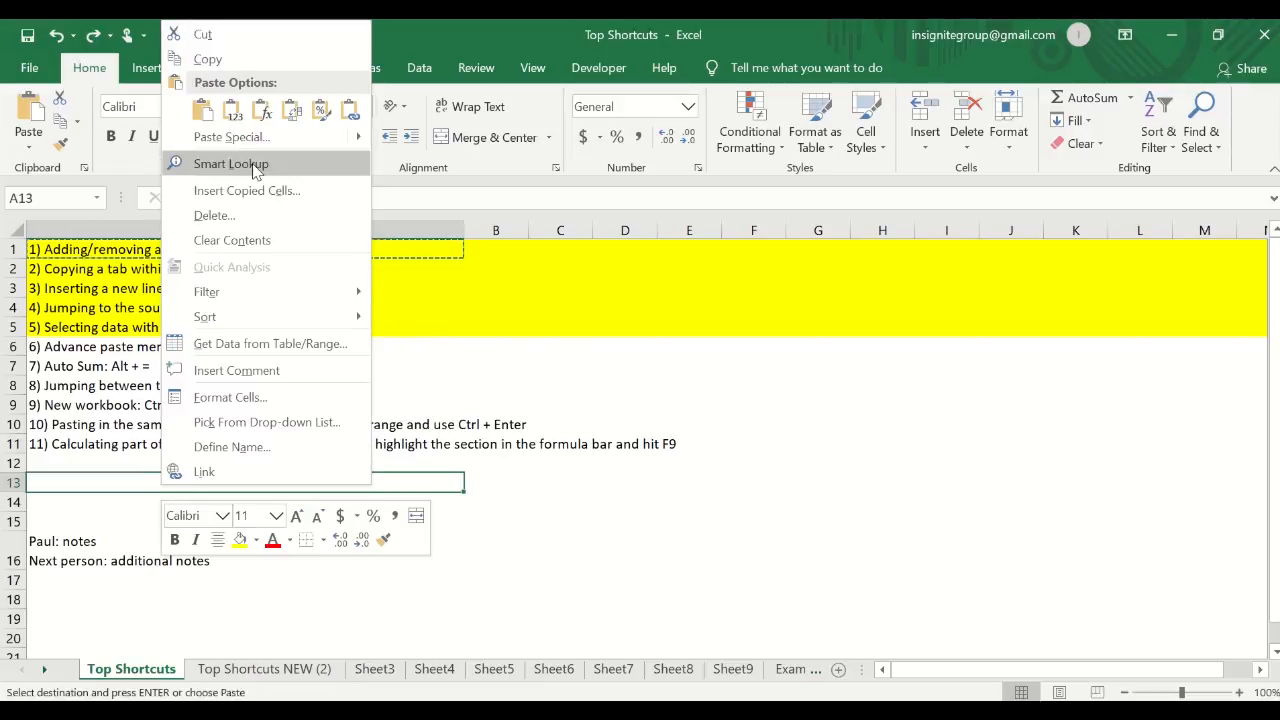
pyautogui.click(240, 118)
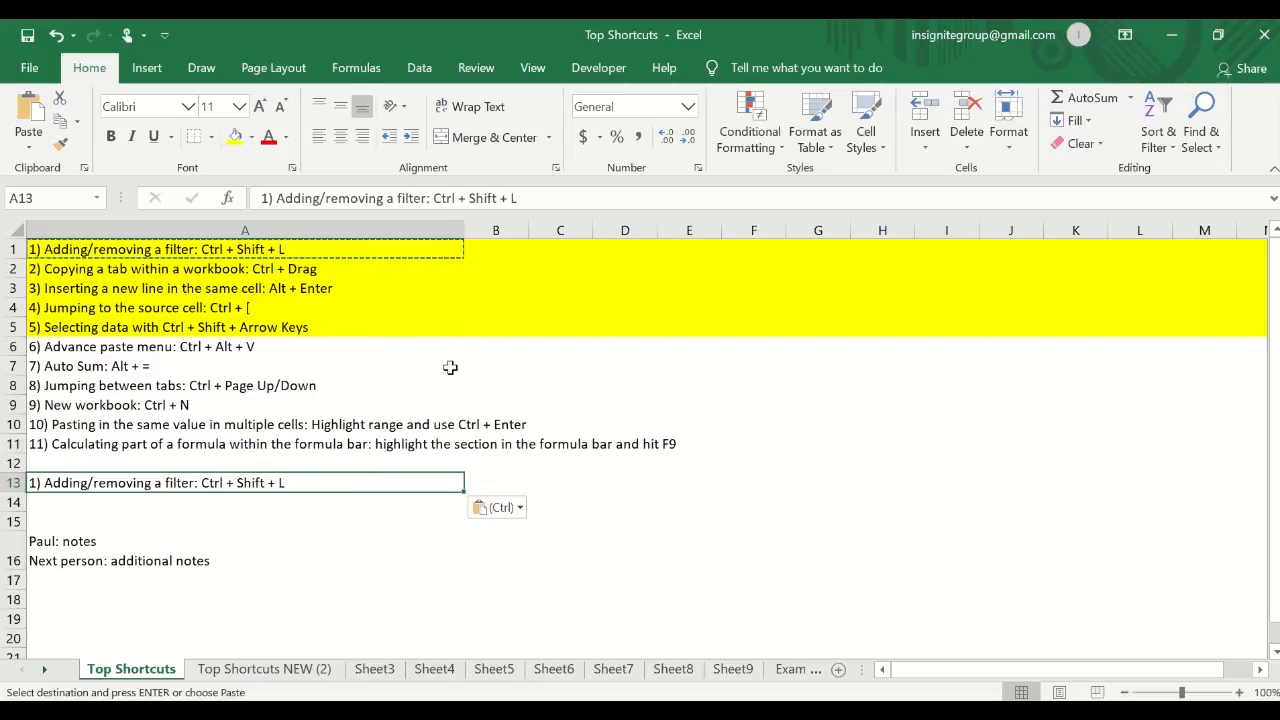
pyautogui.hotkey('ctrl', 'z')
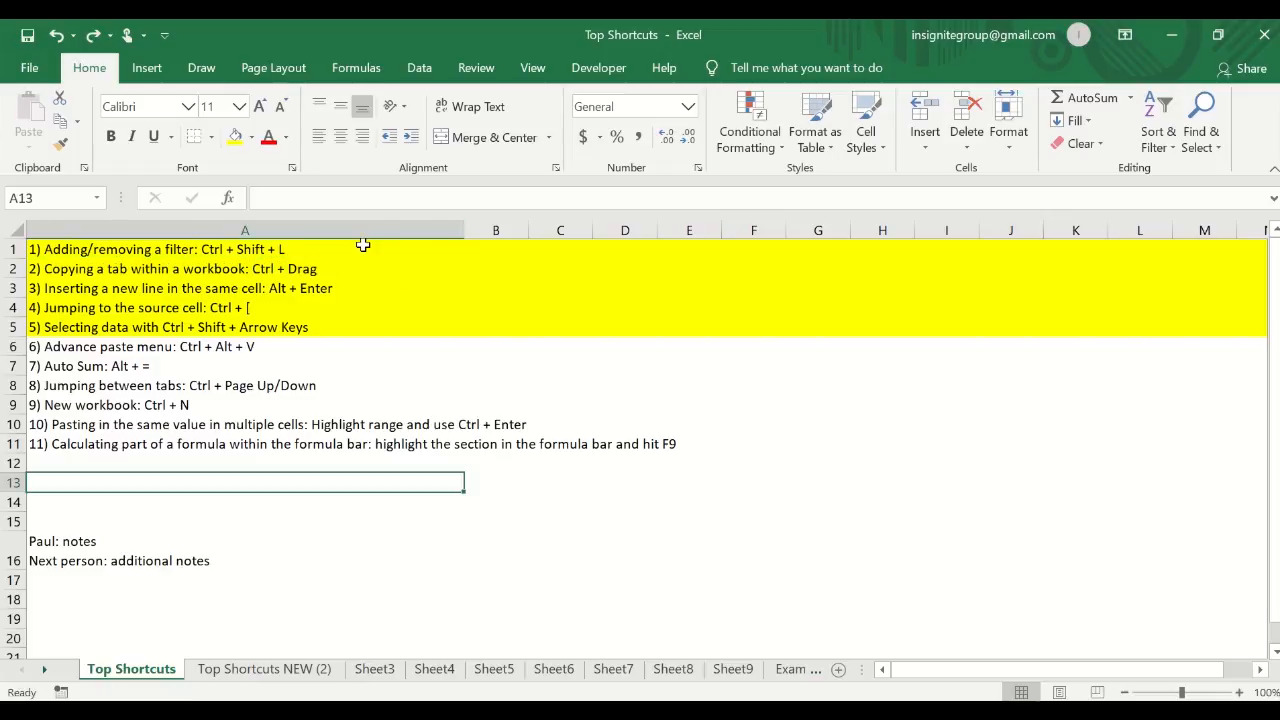
# - Paste only the value of A1 into A13 with the Paste Special dialog moved aside, and clear A13 again
pyautogui.click(362, 251)
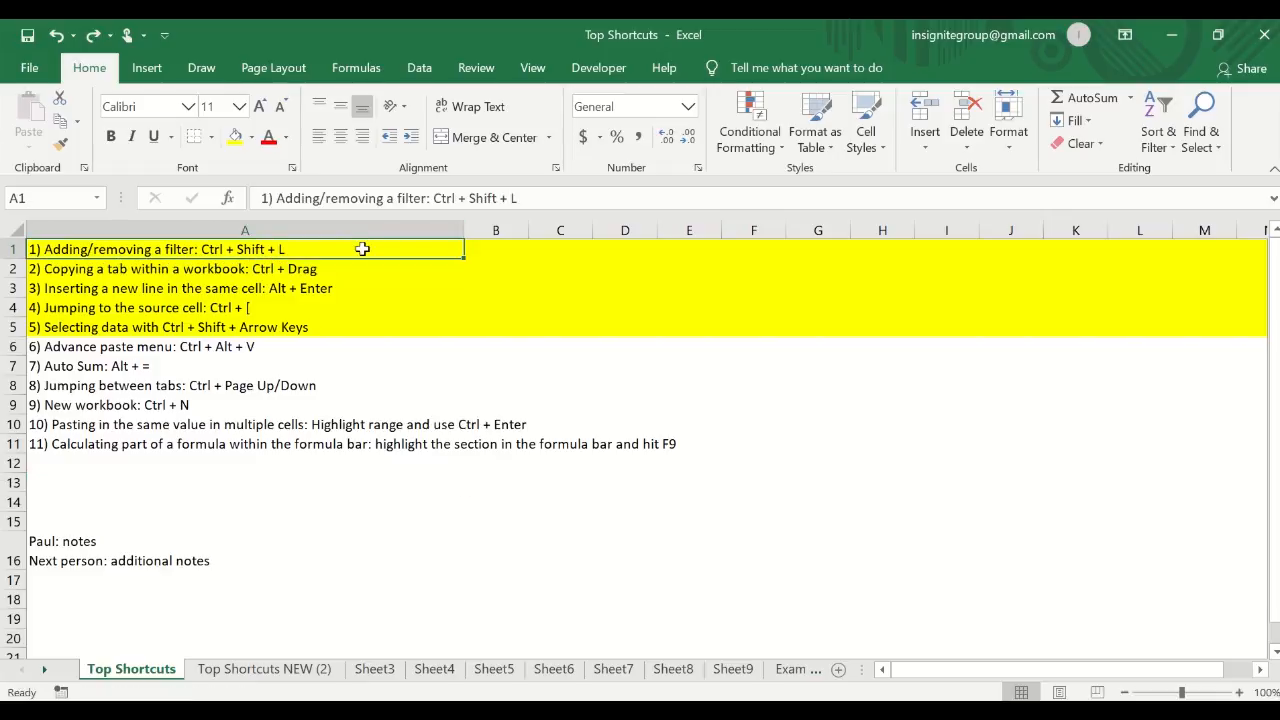
pyautogui.click(201, 479)
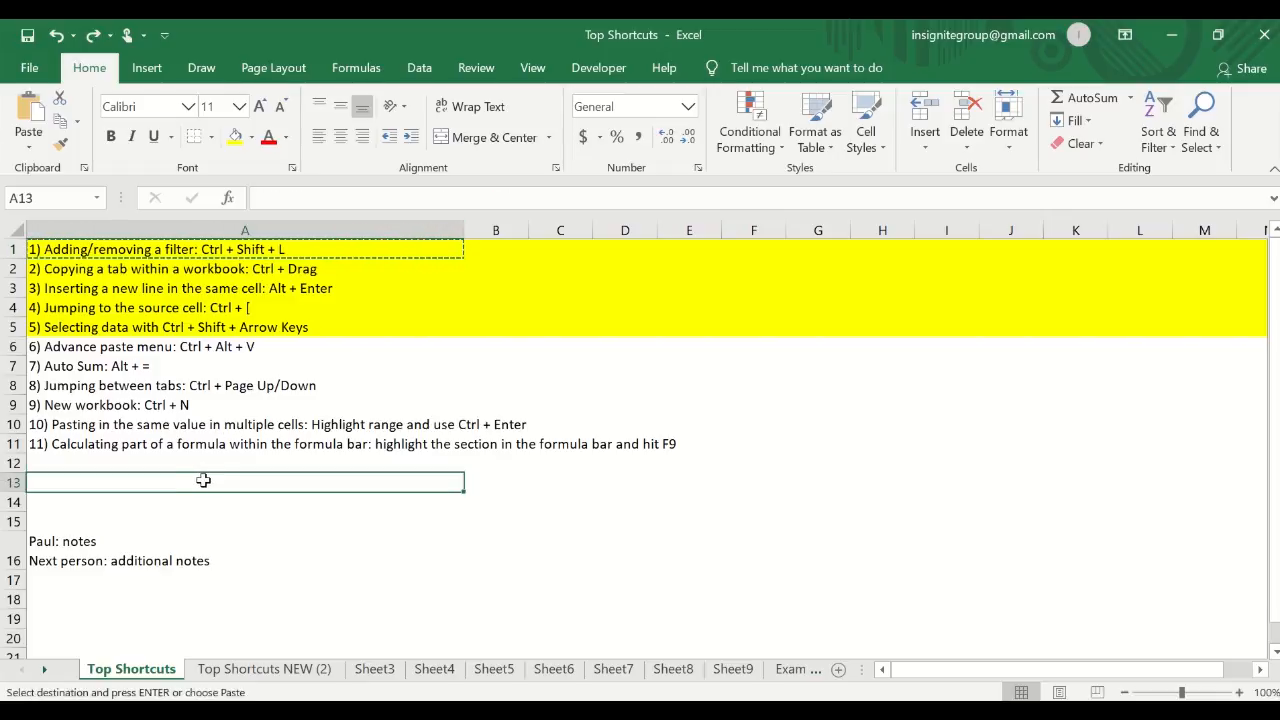
pyautogui.hotkey('ctrl', 'alt', 'v')
pyautogui.moveTo(229, 344); pyautogui.dragTo(899, 265)
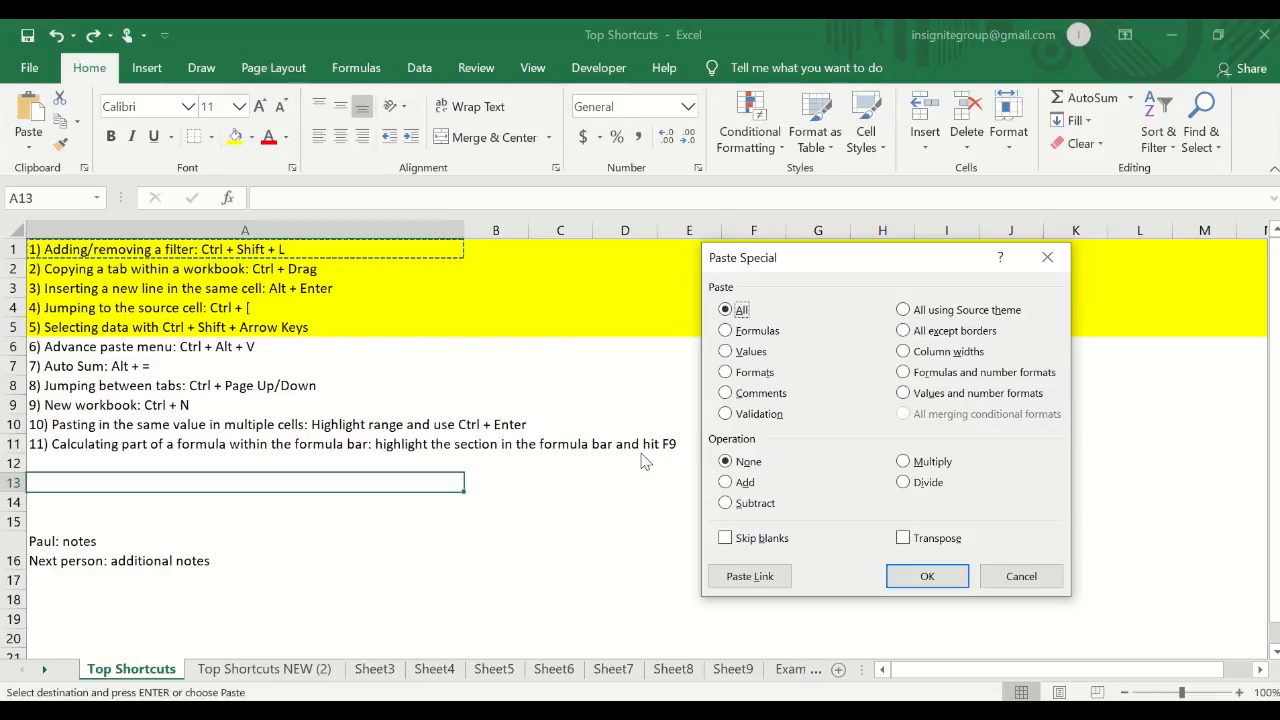
pyautogui.press('v')
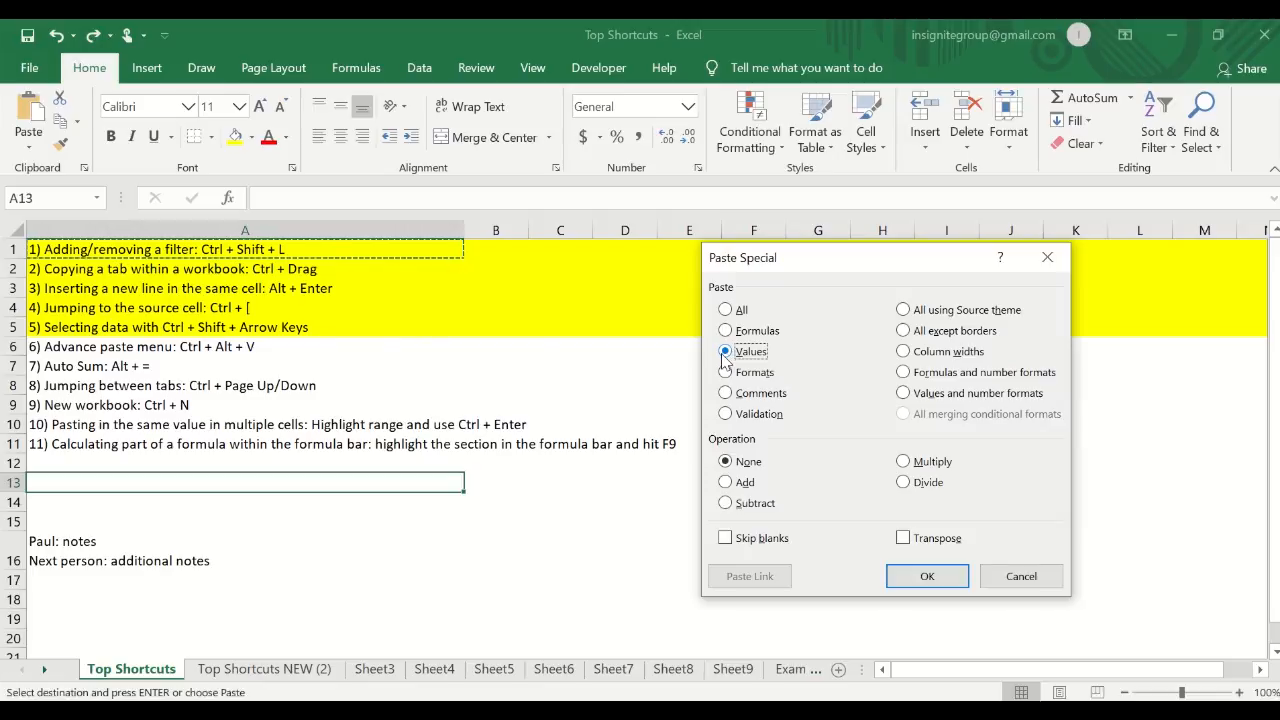
pyautogui.press('Return')
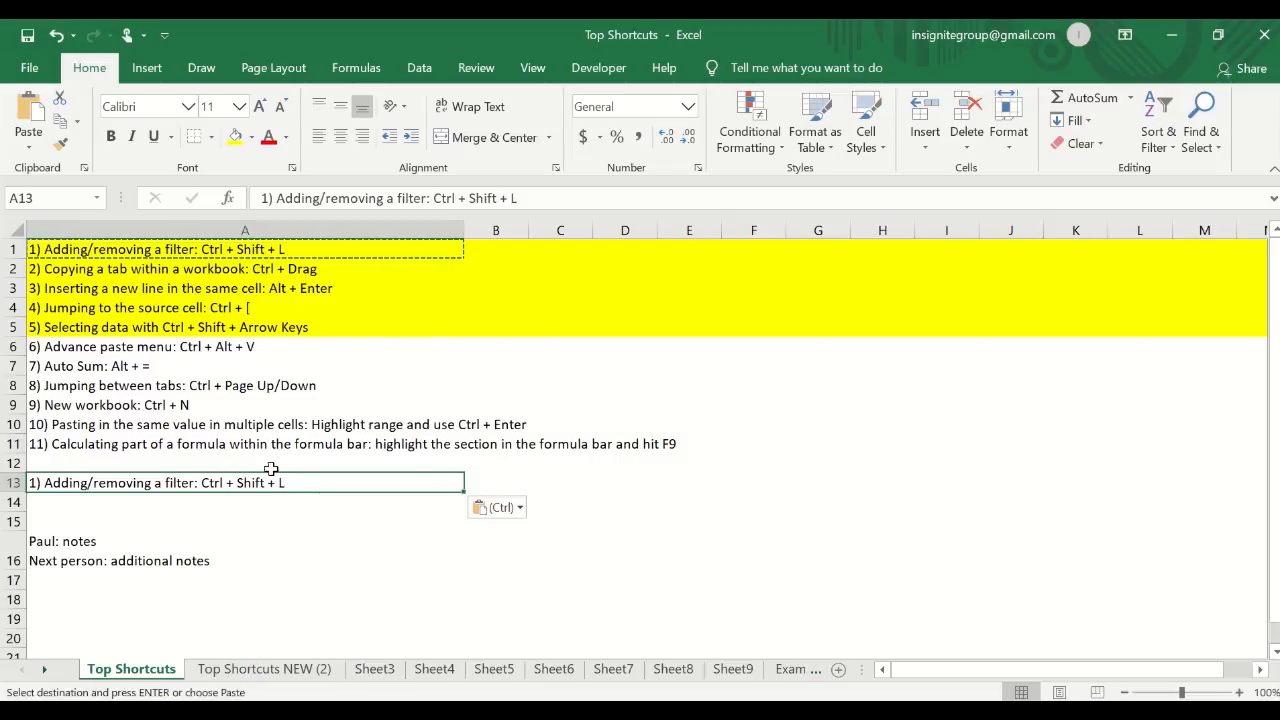
pyautogui.press('Escape')
pyautogui.press('Delete')
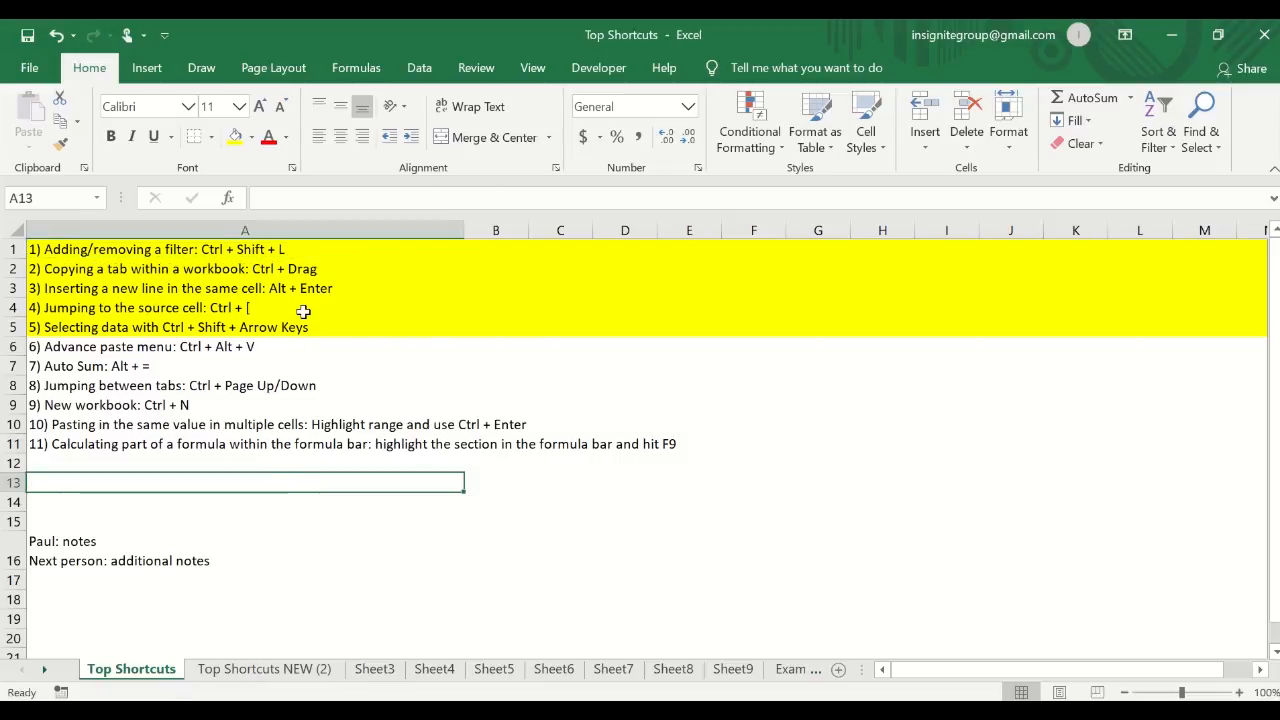
# - Copy A1 and paste it into A13 using the Values option of Paste Special
pyautogui.click(295, 257)
pyautogui.hotkey('ctrl', 'c')
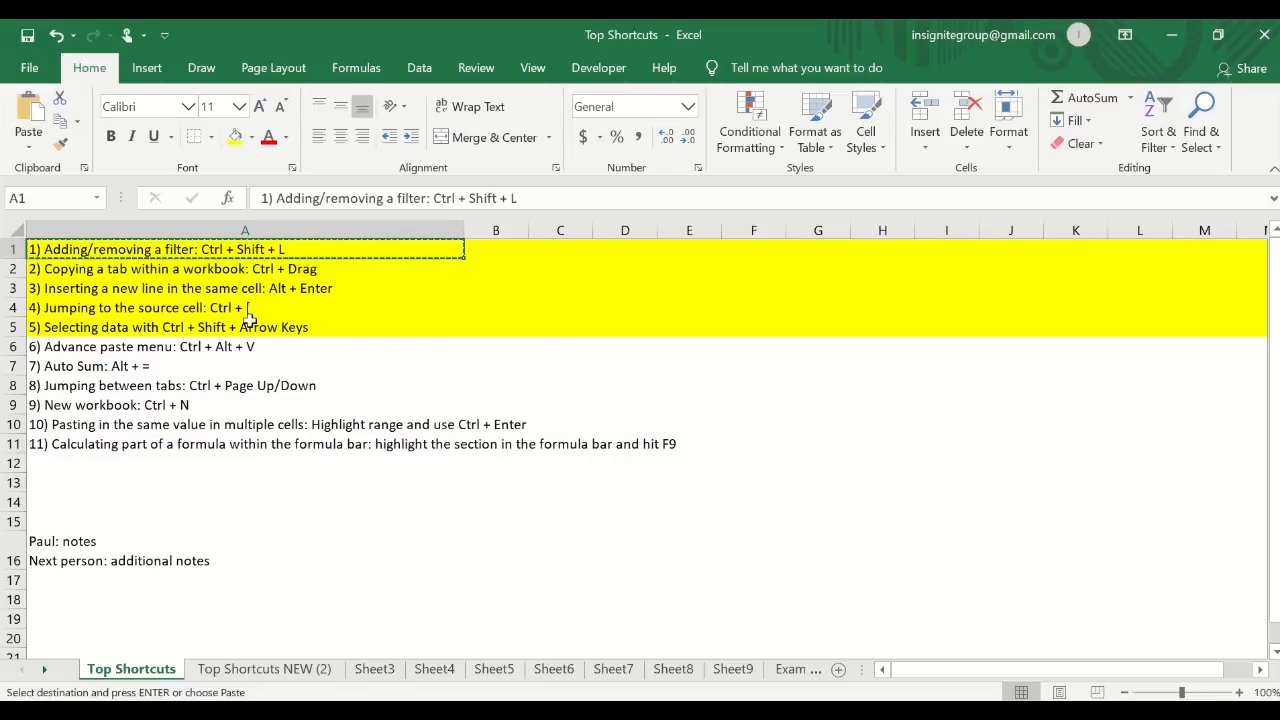
pyautogui.click(176, 487)
pyautogui.hotkey('ctrl', 'alt', 'v')
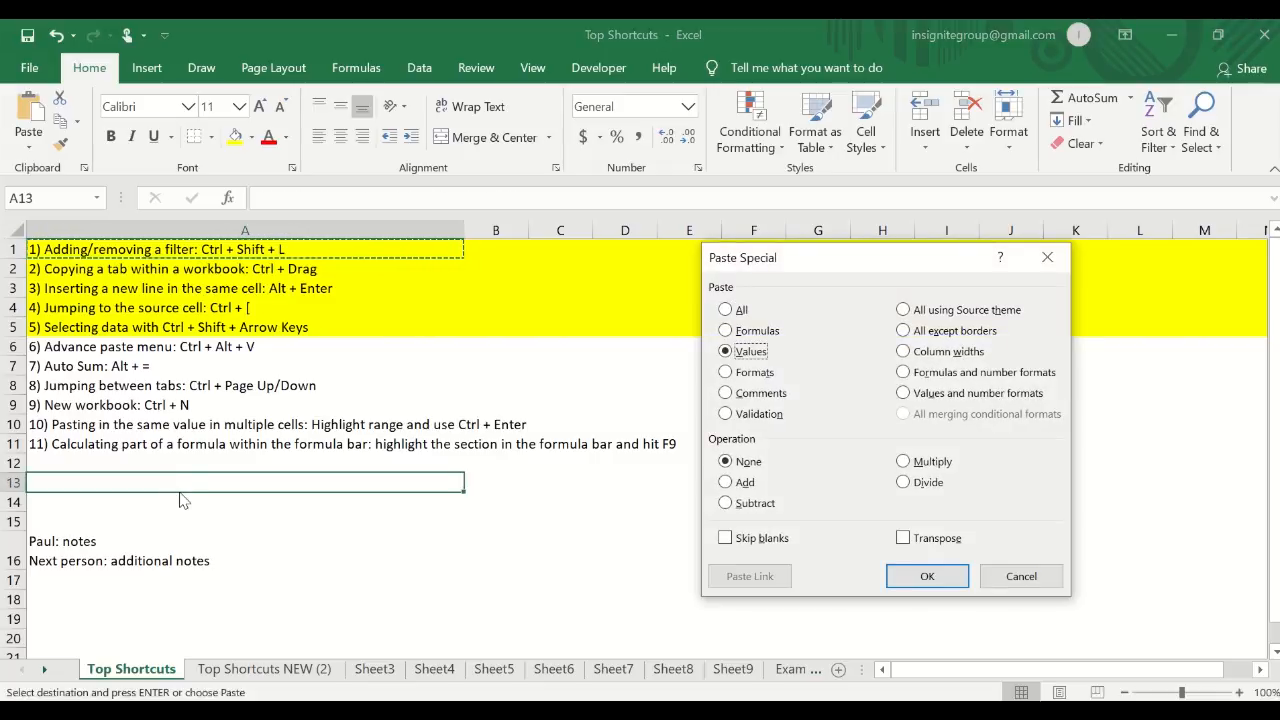
pyautogui.press('Return')
pyautogui.press('Escape')
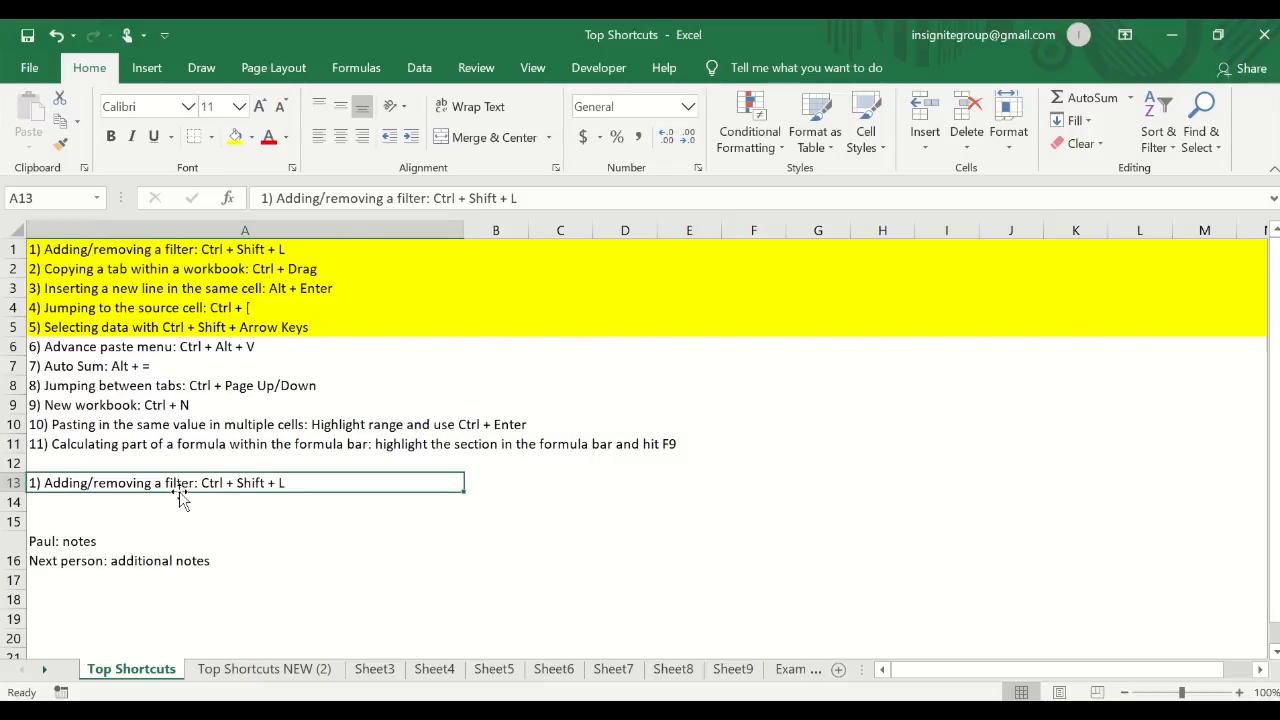
pyautogui.click(288, 250)
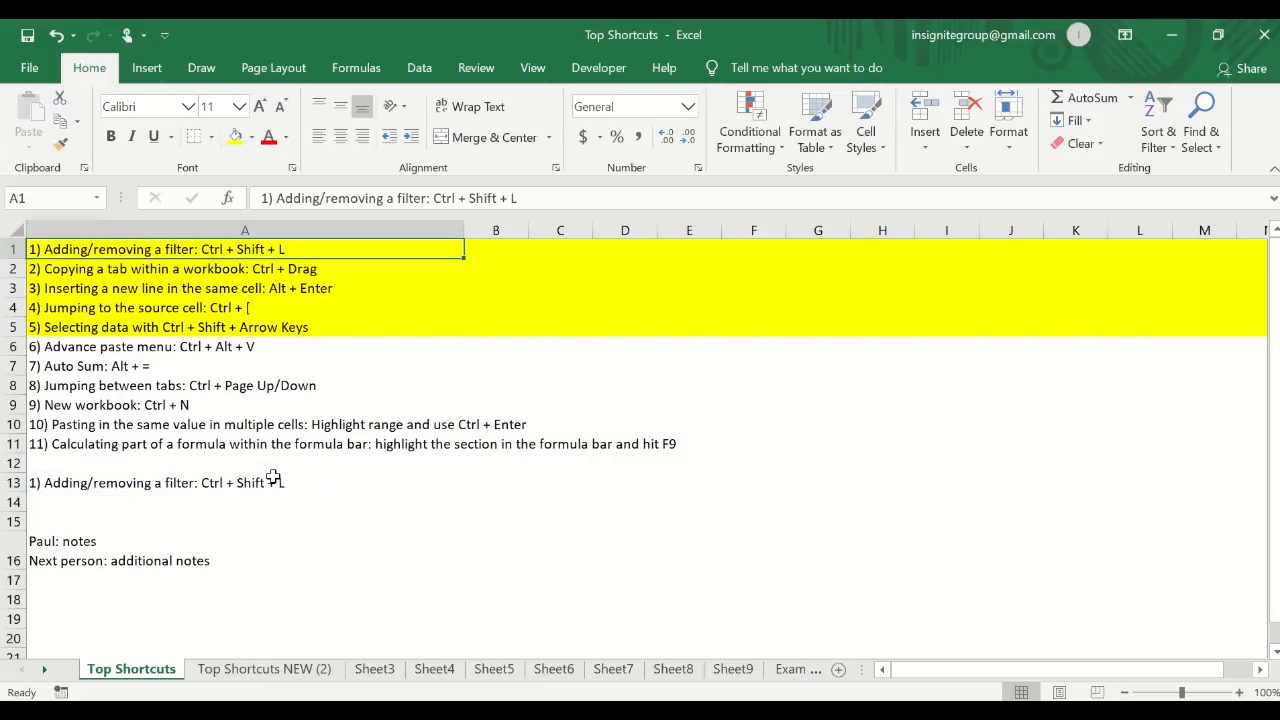
pyautogui.click(272, 483)
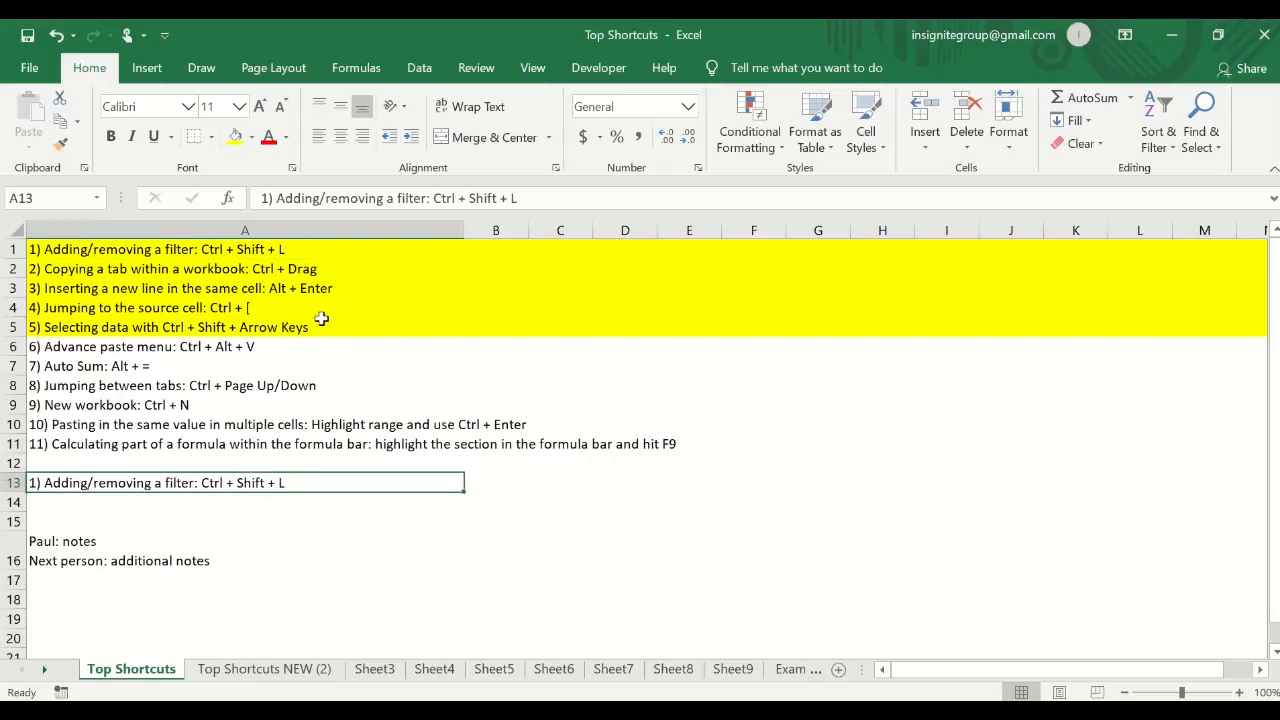
# - Copy A1, go through the Formulas, Values and Formats options of Paste Special for A13, and cancel without pasting
pyautogui.click(296, 247)
pyautogui.hotkey('ctrl', 'c')
pyautogui.rightClick(307, 287)
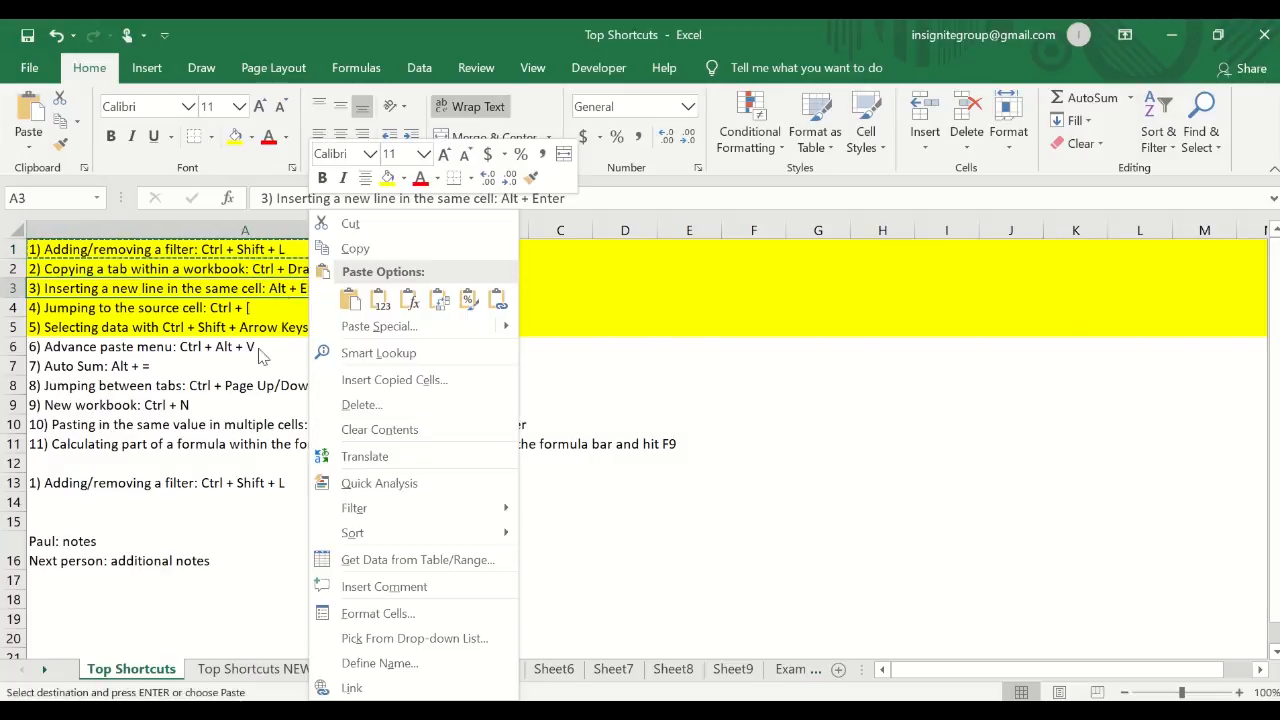
pyautogui.press('Escape')
pyautogui.click(273, 483)
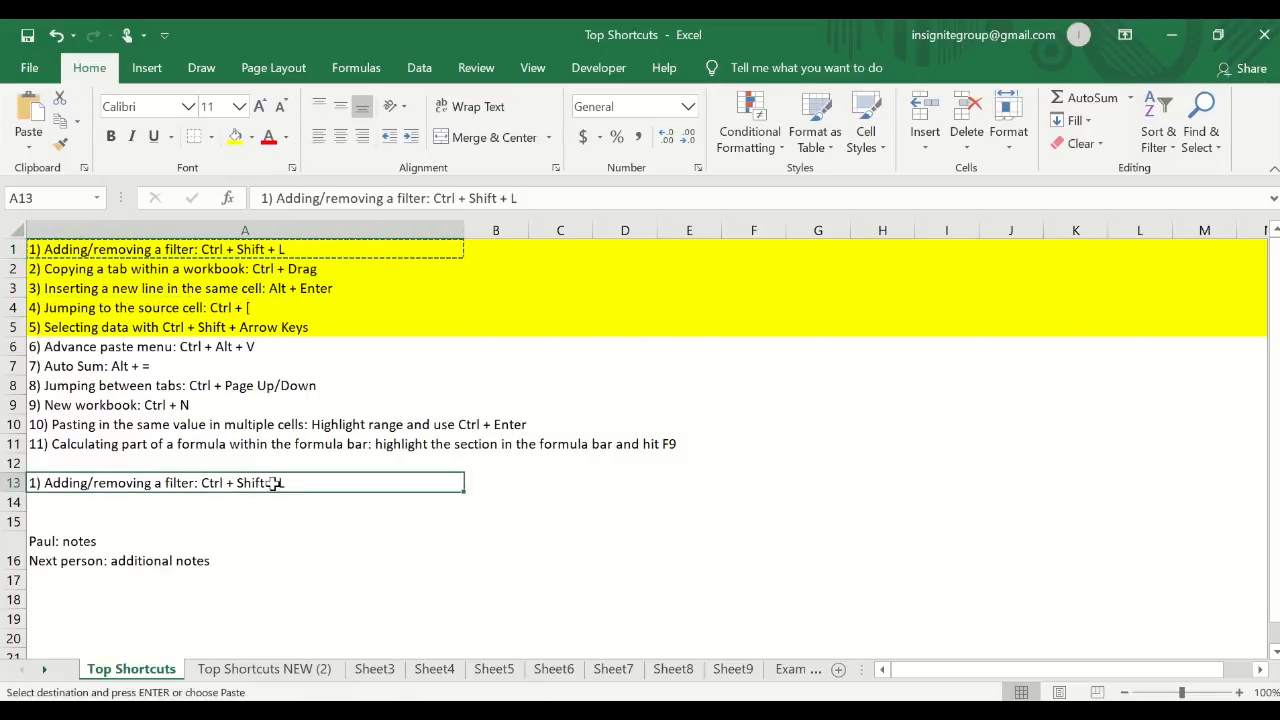
pyautogui.hotkey('ctrl', 'alt', 'v')
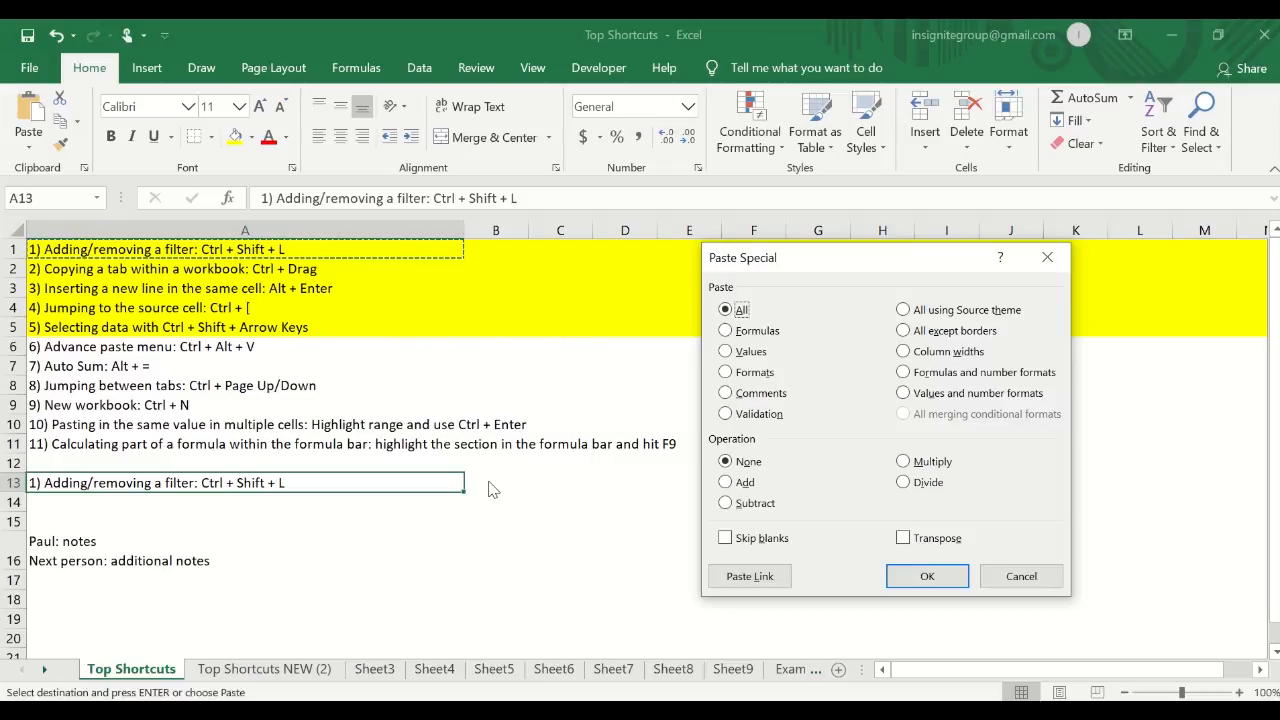
pyautogui.click(768, 334)
pyautogui.click(762, 353)
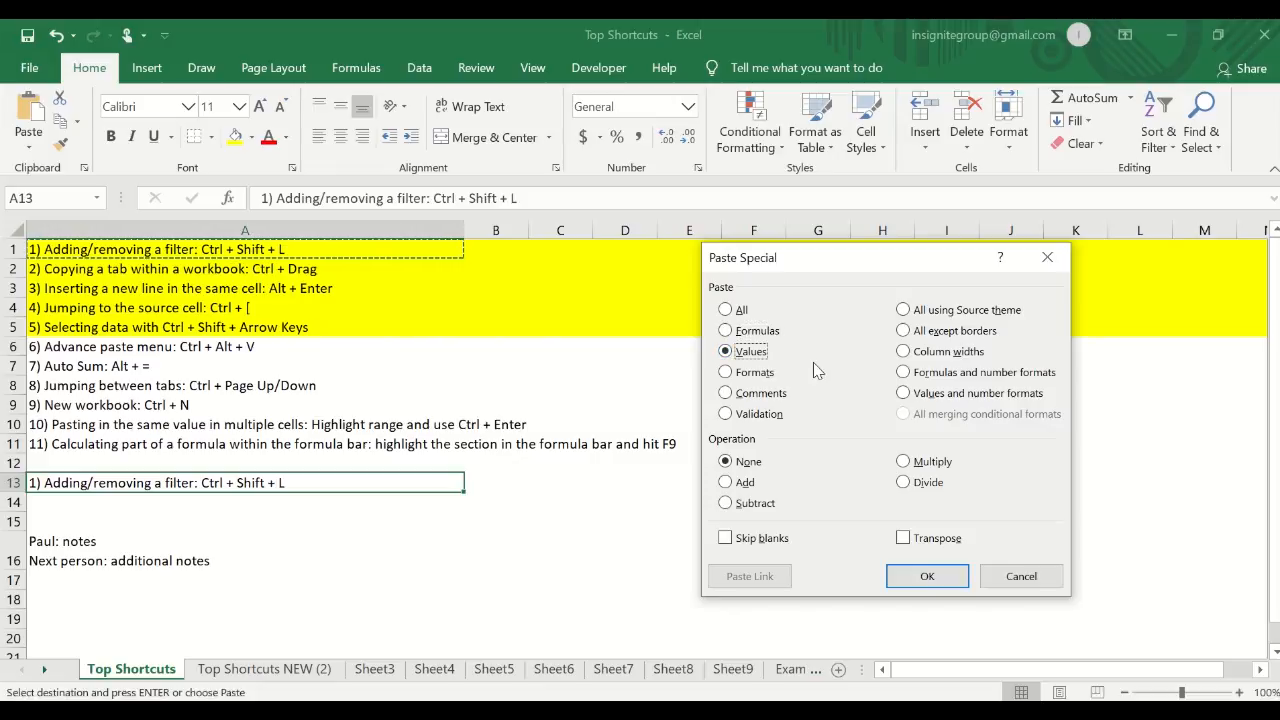
pyautogui.click(770, 376)
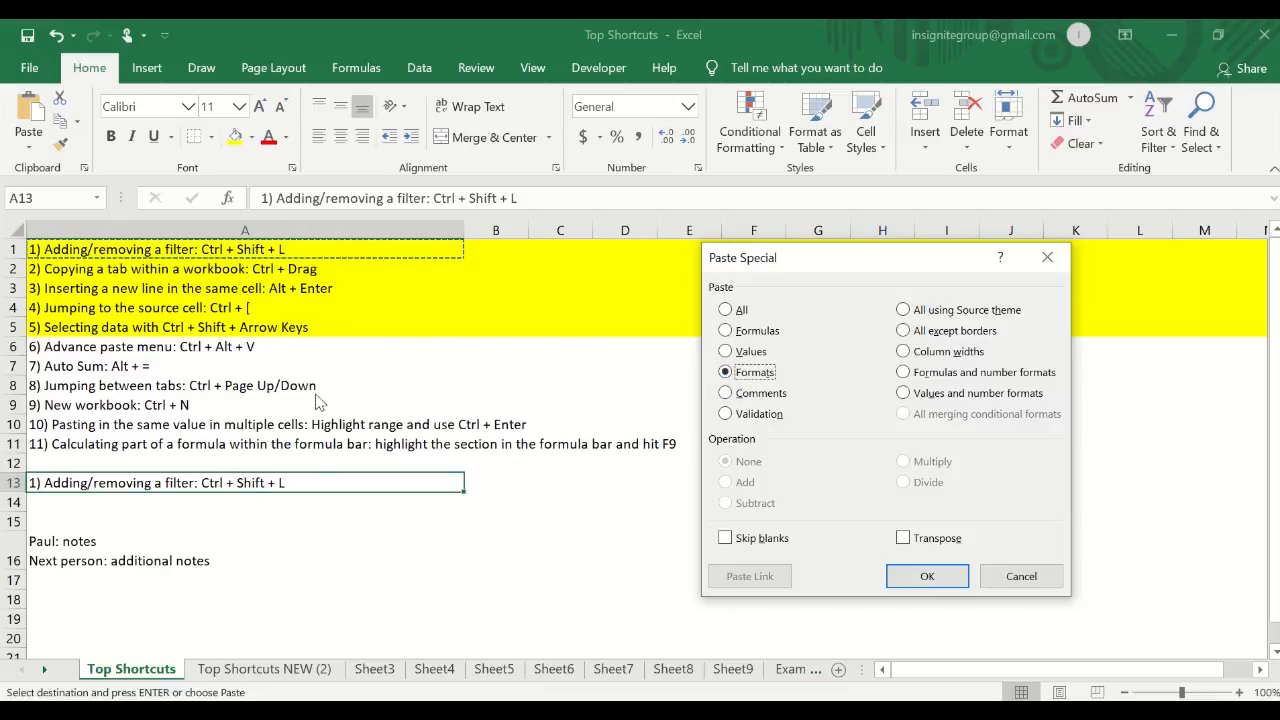
pyautogui.press('Escape')
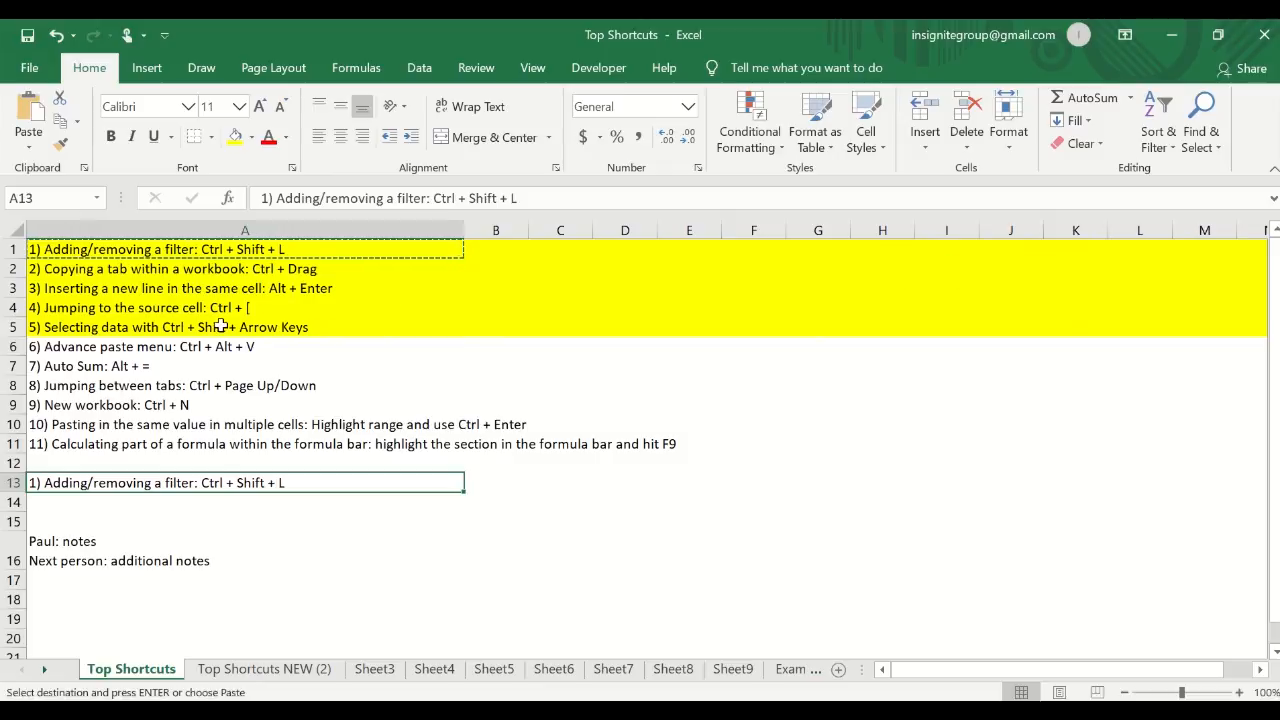
pyautogui.press('Escape')
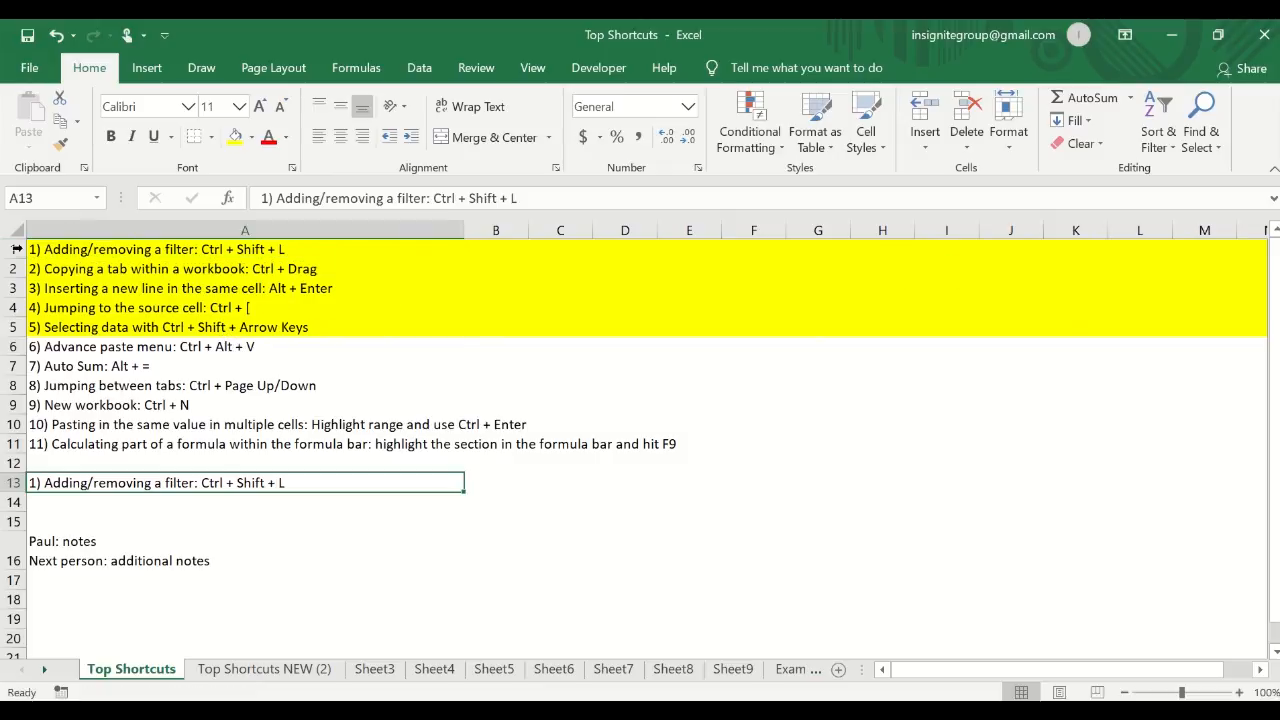
# - Apply the format of A1 to A5 onto A6 to A11 with Format Painter, and undo it
pyautogui.moveTo(5, 249); pyautogui.dragTo(11, 330)
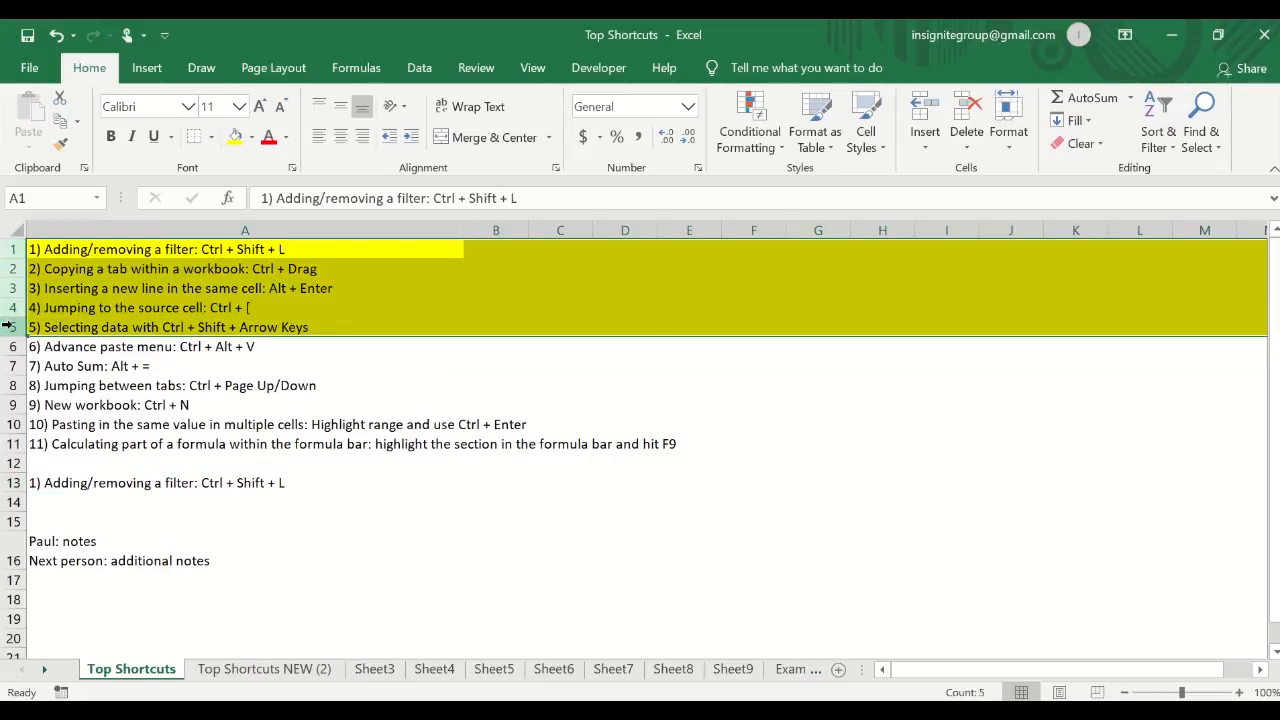
pyautogui.moveTo(257, 257); pyautogui.dragTo(261, 317)
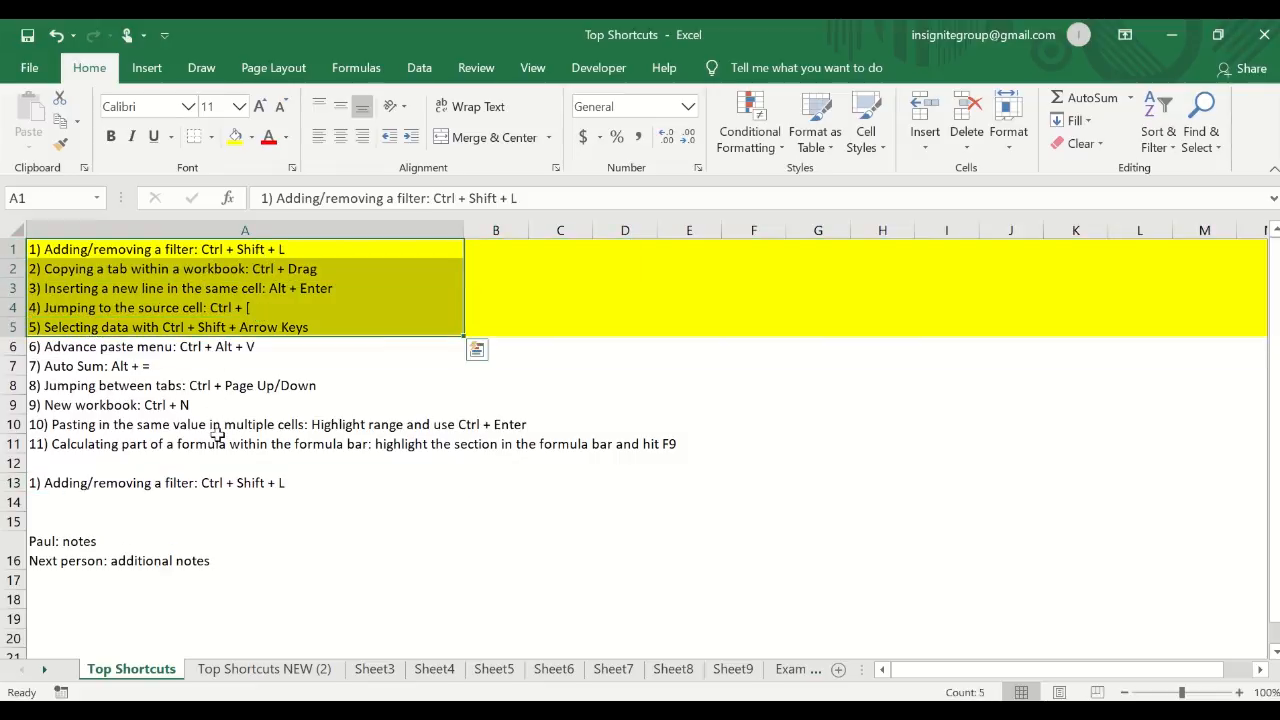
pyautogui.click(60, 144)
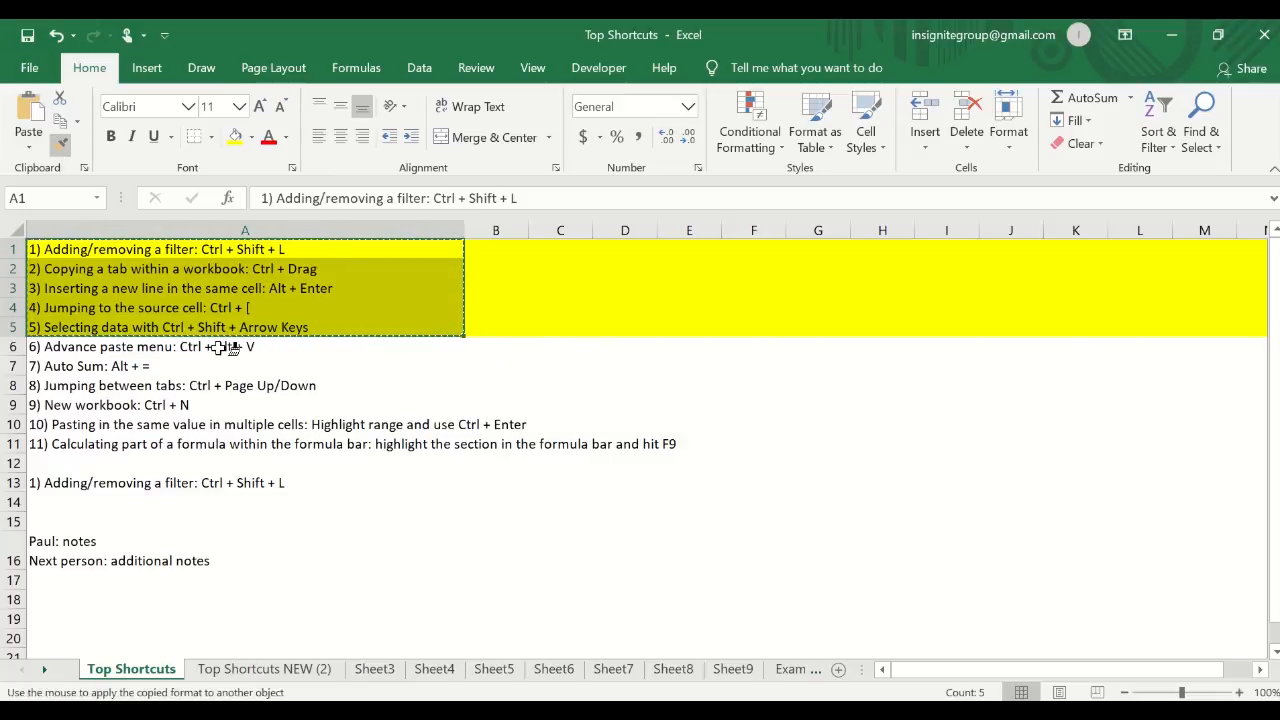
pyautogui.moveTo(215, 350); pyautogui.dragTo(216, 446)
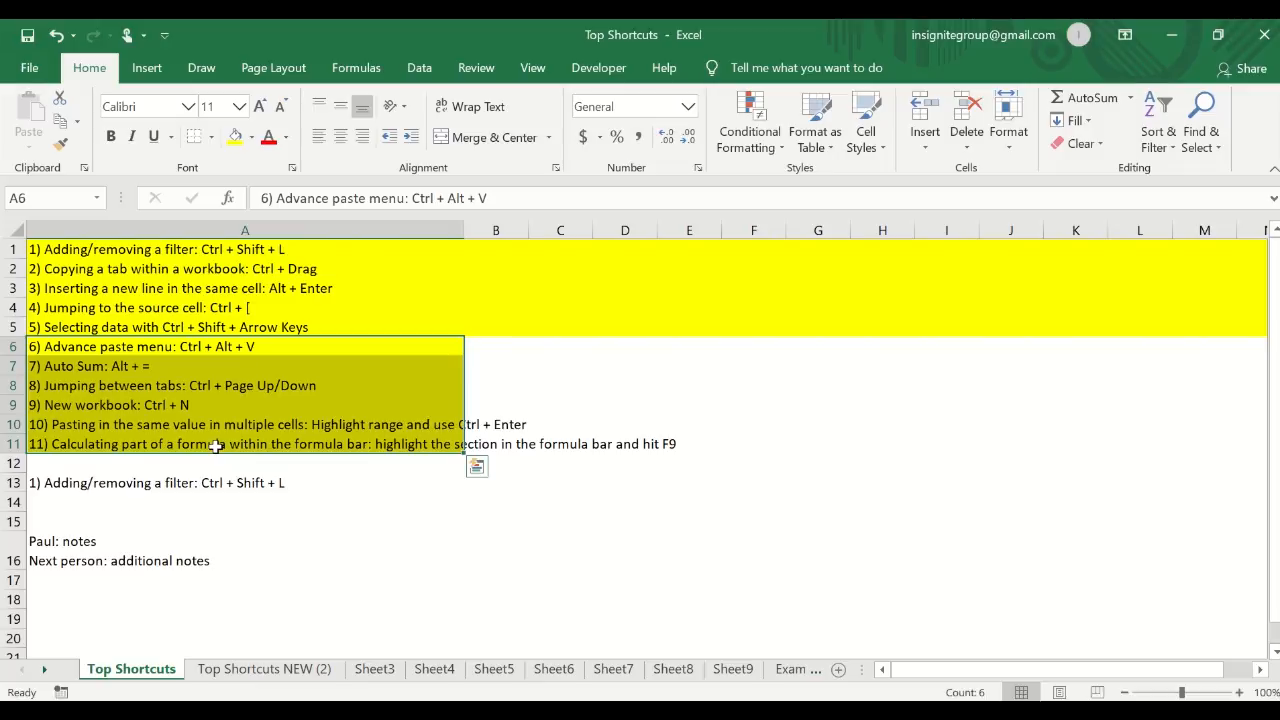
pyautogui.hotkey('ctrl', 'z')
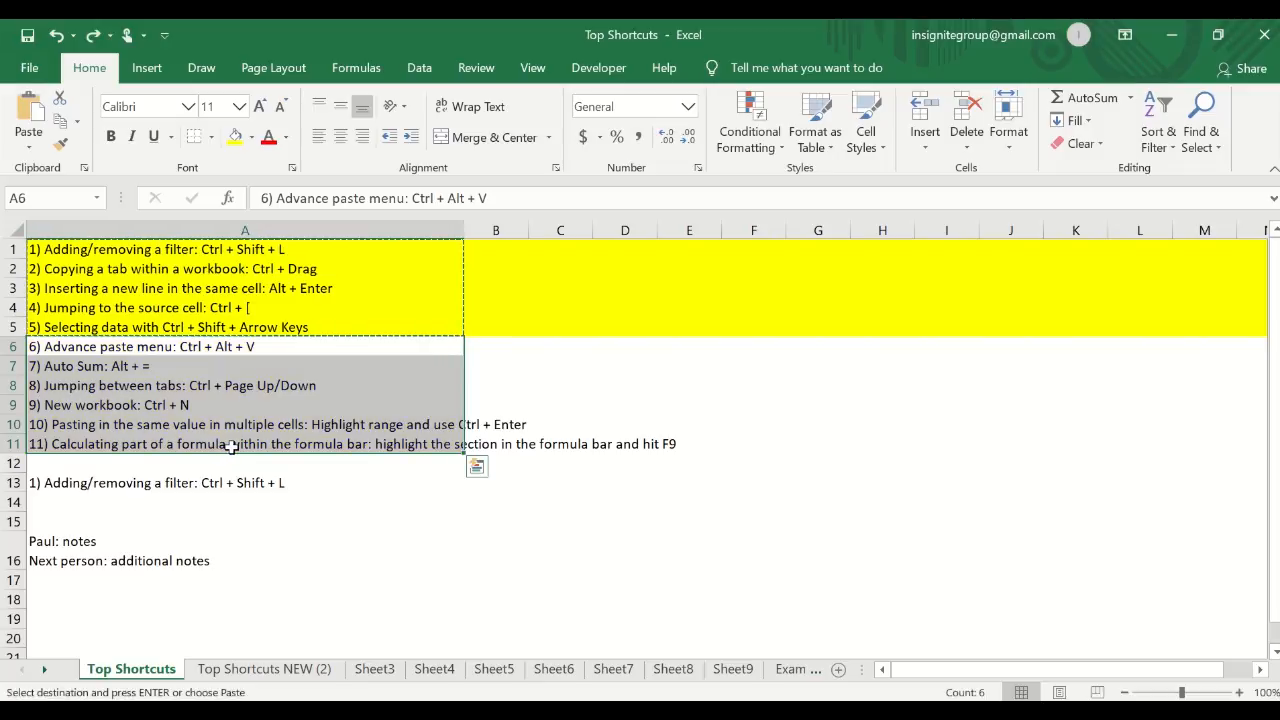
# - Paste only the formats of A1 to A5 onto A6 to A11 with Paste Special, and undo it
pyautogui.moveTo(363, 248); pyautogui.dragTo(293, 438)
pyautogui.hotkey('ctrl', 'c')
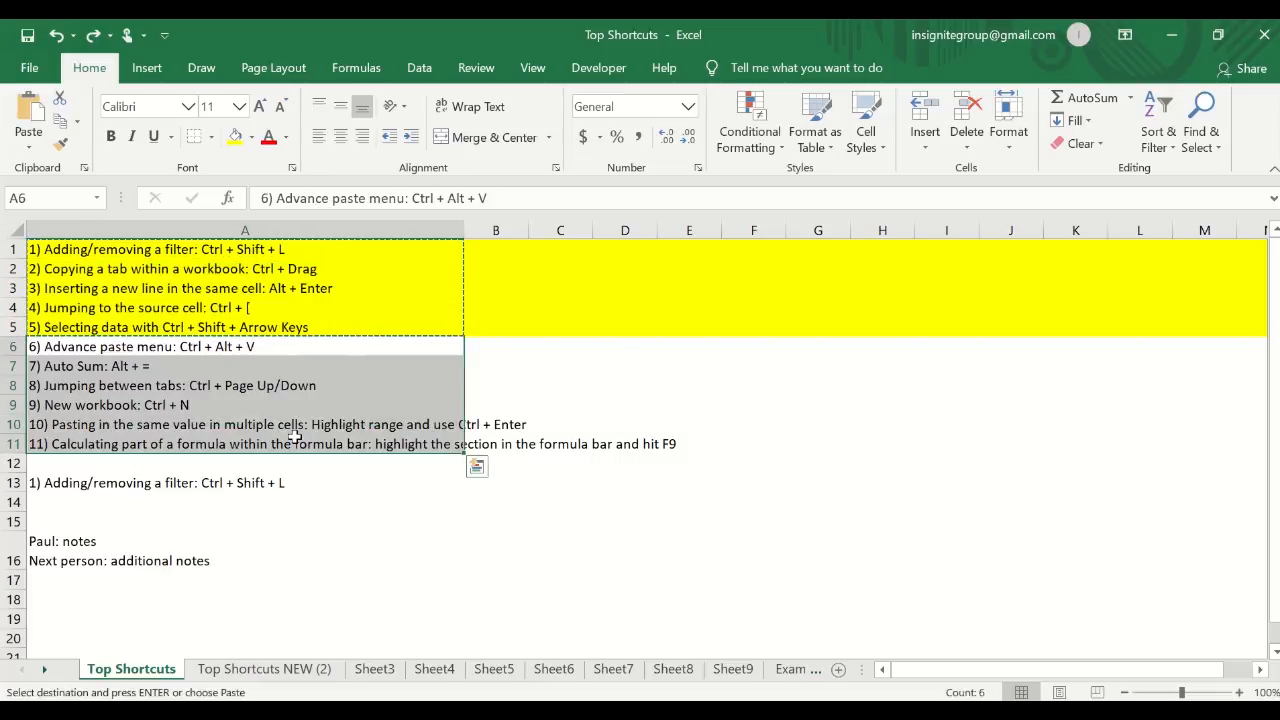
pyautogui.hotkey('ctrl', 'alt', 'v')
pyautogui.click(730, 376)
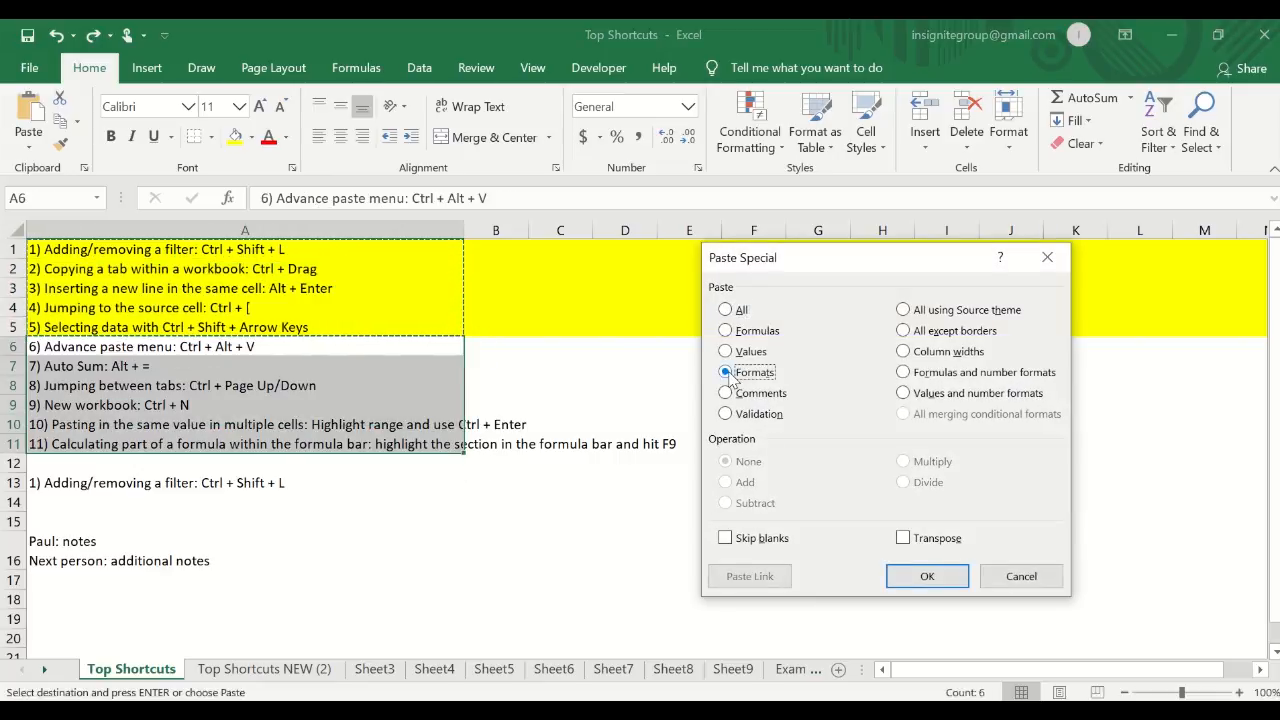
pyautogui.press('Return')
pyautogui.press('Escape')
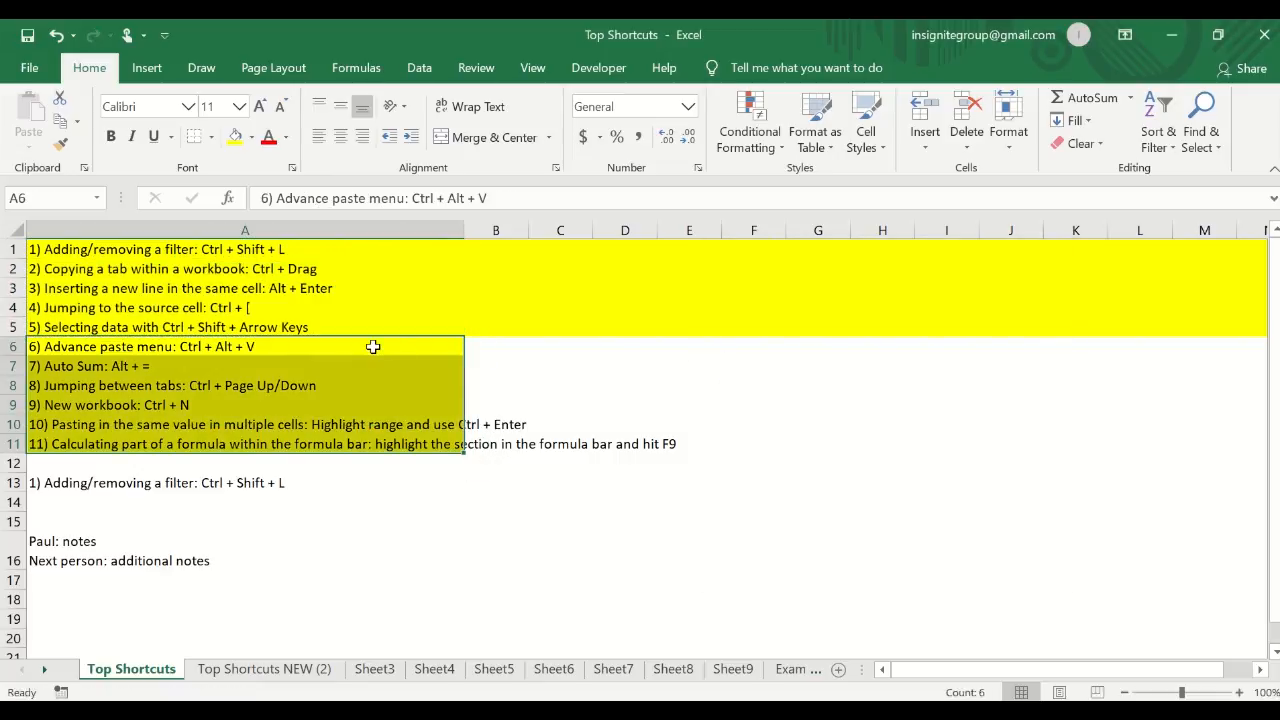
pyautogui.moveTo(372, 346); pyautogui.dragTo(354, 446)
pyautogui.moveTo(333, 249); pyautogui.dragTo(343, 438)
pyautogui.hotkey('ctrl', 'z')
pyautogui.press('Escape')
# - Copy A1, go through the Comments and Values options of Paste Special for A13, and cancel without pasting
pyautogui.moveTo(368, 248); pyautogui.dragTo(357, 323)
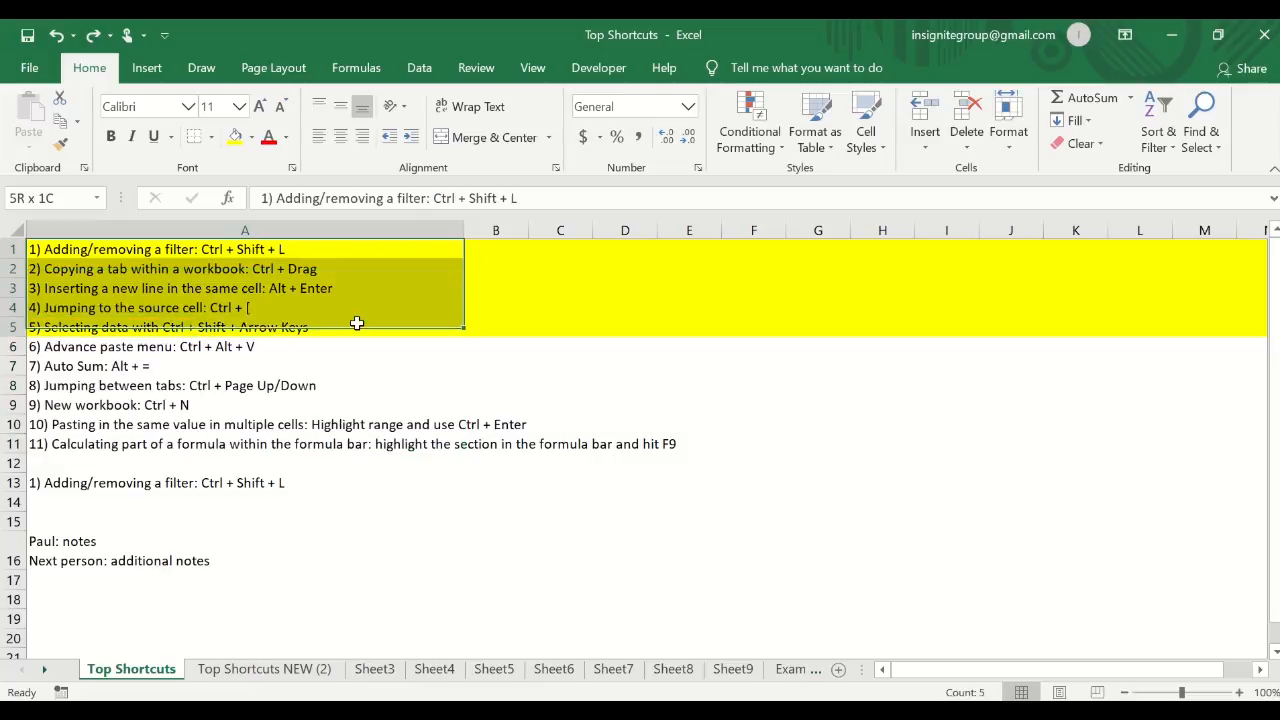
pyautogui.click(337, 248)
pyautogui.hotkey('ctrl', 'c')
pyautogui.click(307, 480)
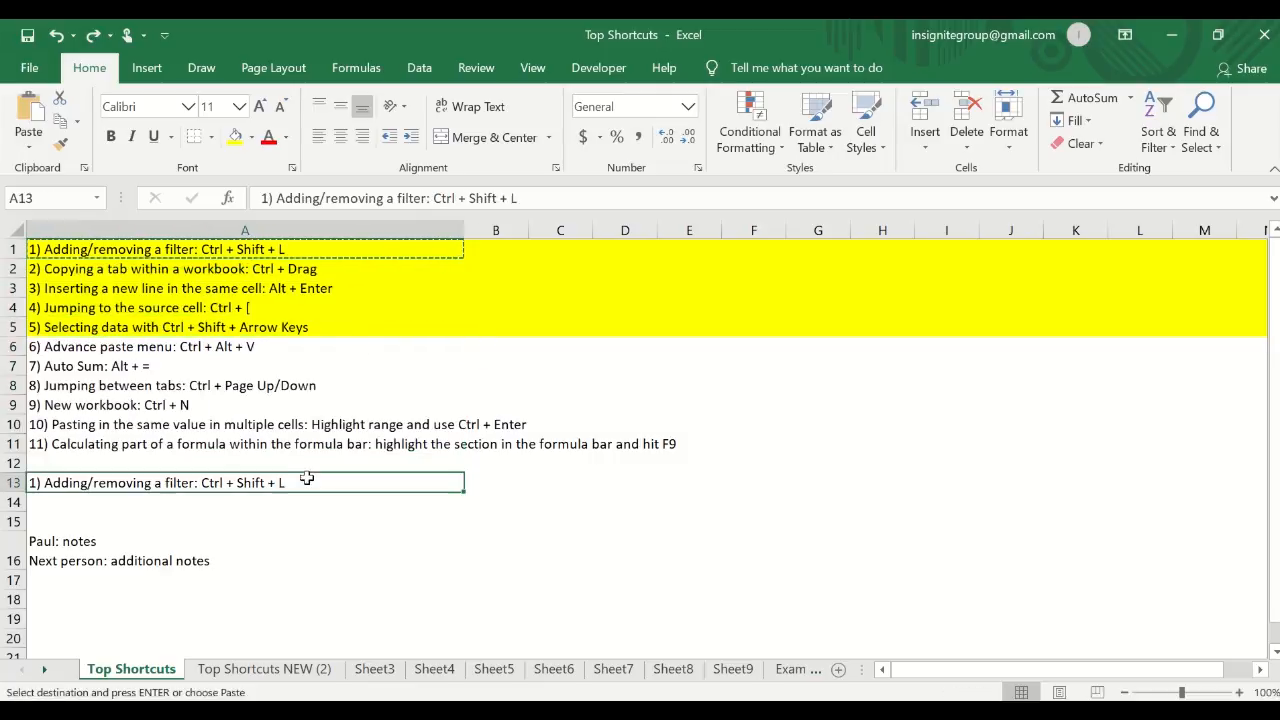
pyautogui.hotkey('ctrl', 'alt', 'v')
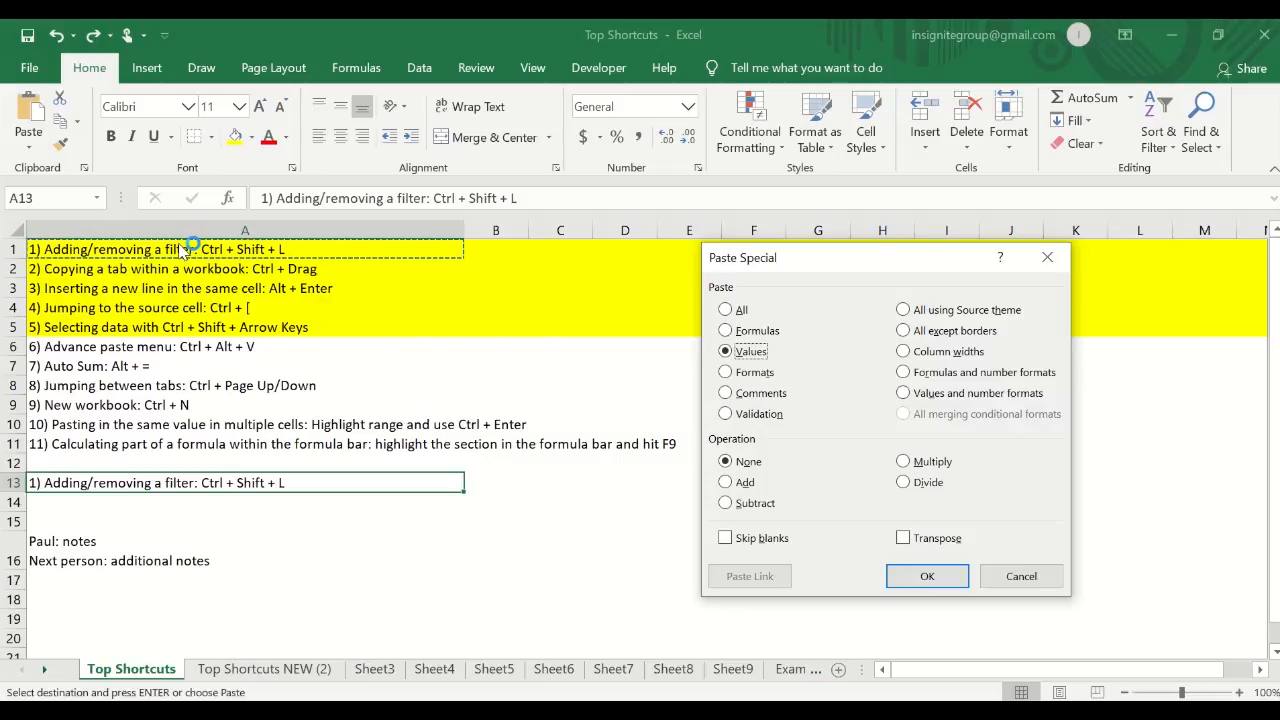
pyautogui.click(752, 393)
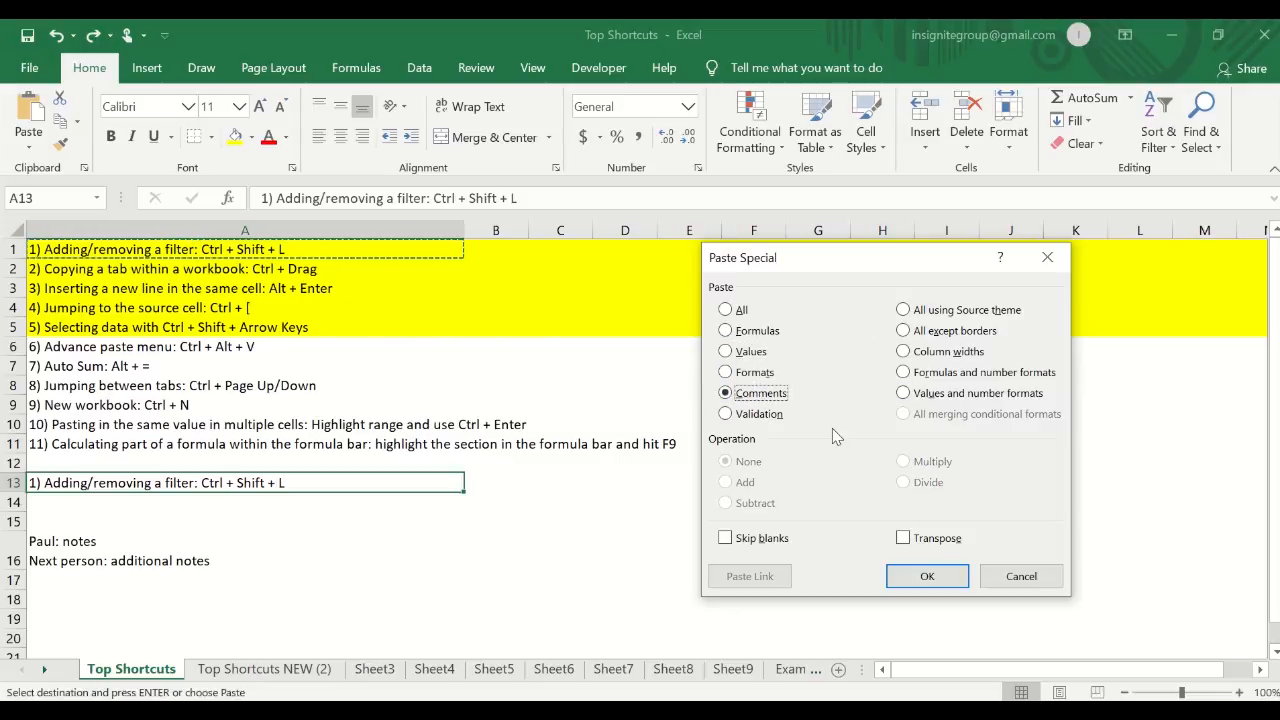
pyautogui.click(751, 357)
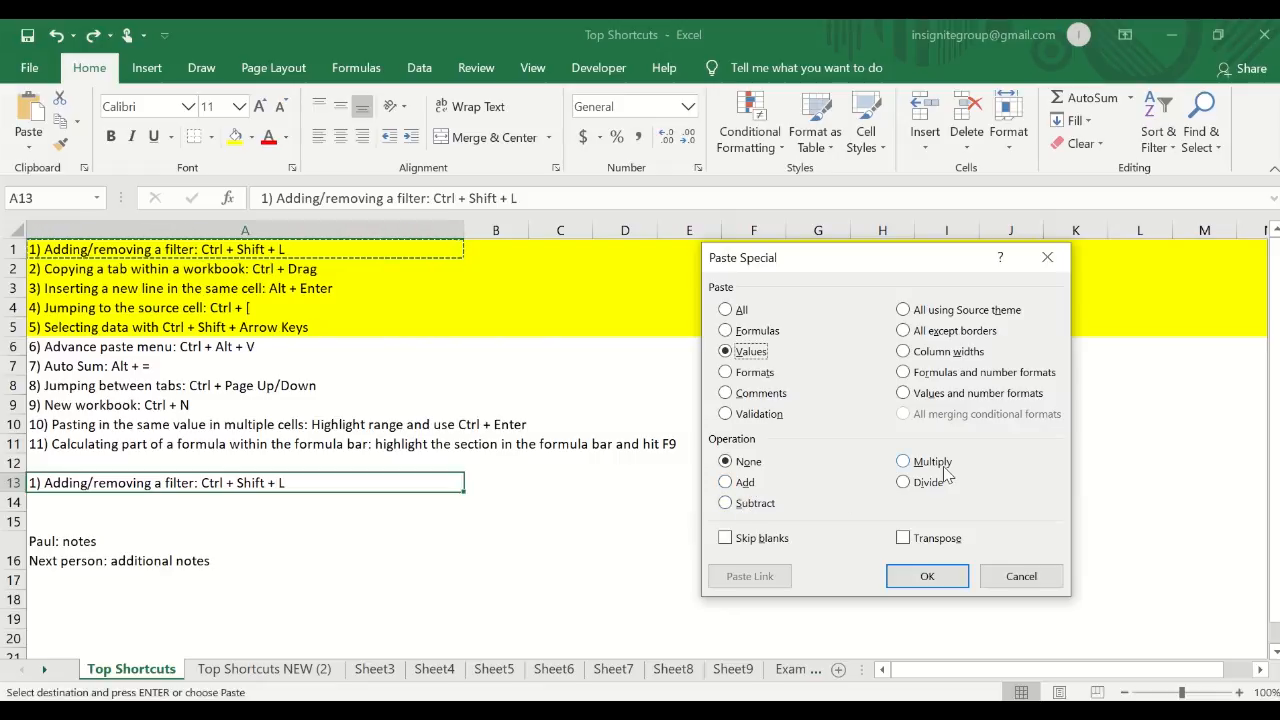
pyautogui.click(1021, 576)
pyautogui.click(747, 463)
pyautogui.press('Escape')
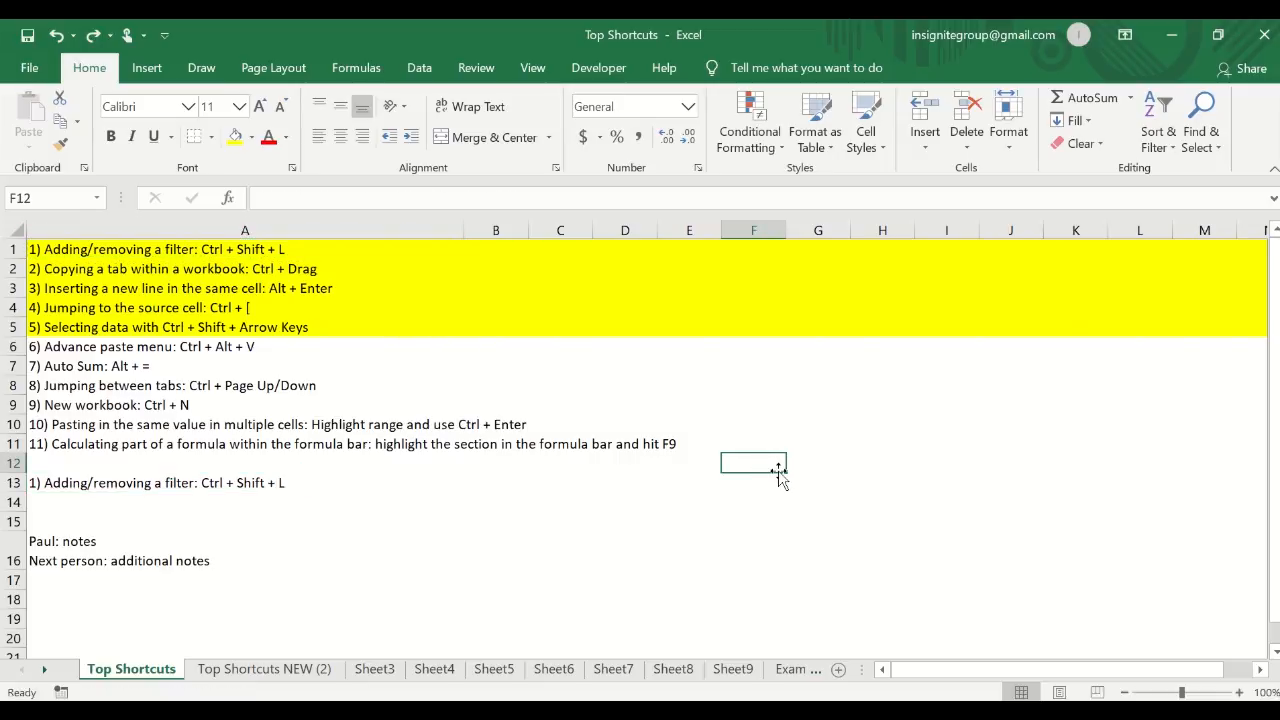
# - Fill H8 to H16 with the value 1 in a single entry
pyautogui.moveTo(855, 390); pyautogui.dragTo(857, 534)
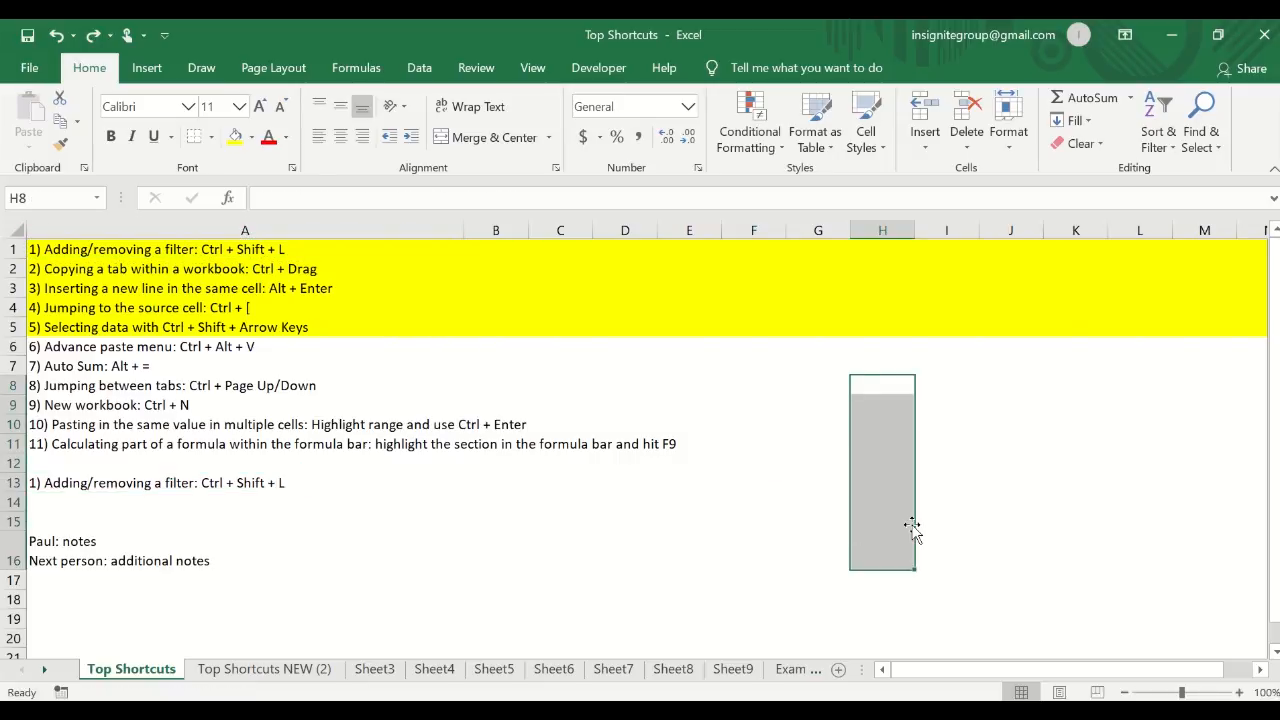
pyautogui.write('1')
pyautogui.hotkey('ctrl', 'Return')
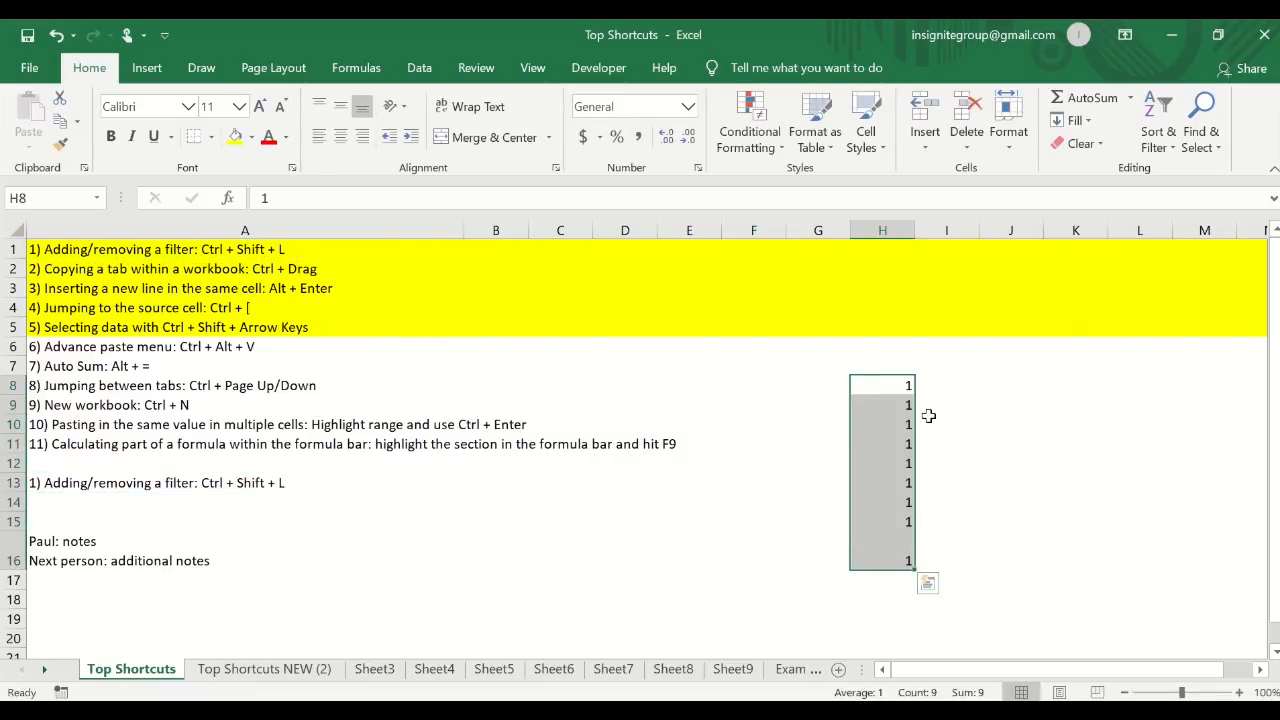
pyautogui.rightClick(903, 388)
pyautogui.press('Escape')
pyautogui.click(899, 541)
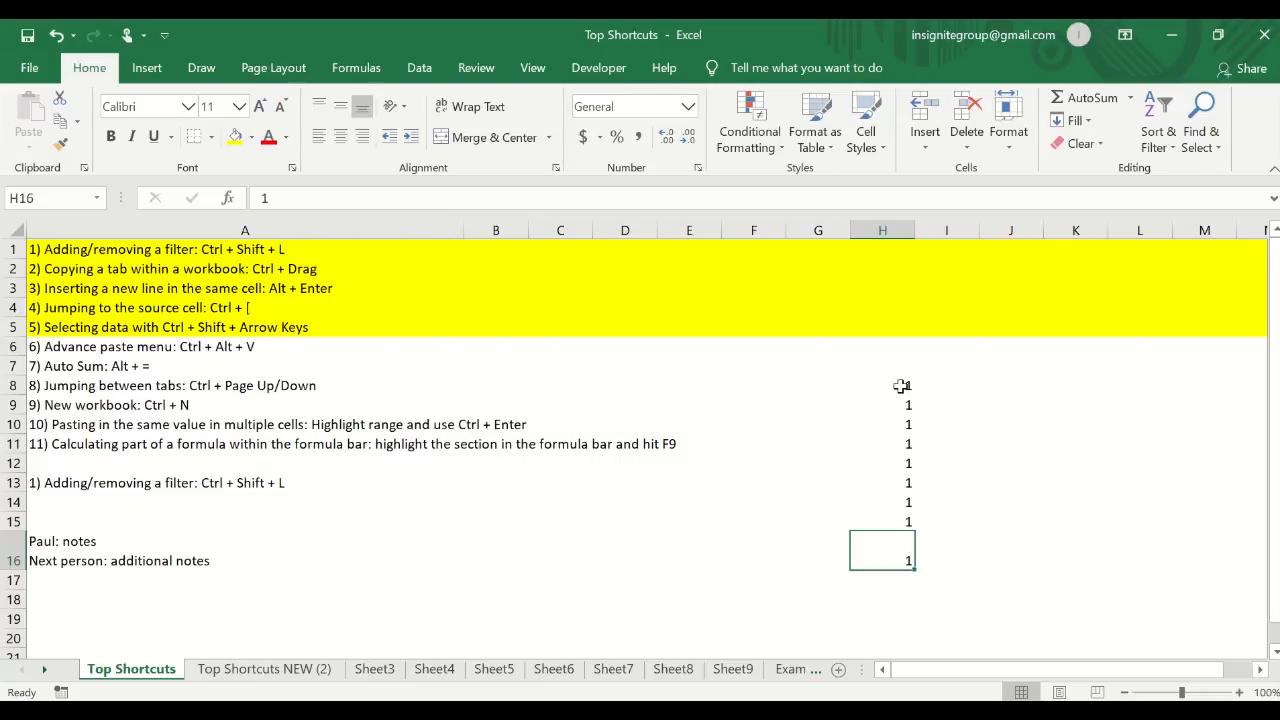
pyautogui.moveTo(900, 386); pyautogui.dragTo(878, 566)
pyautogui.click(958, 386)
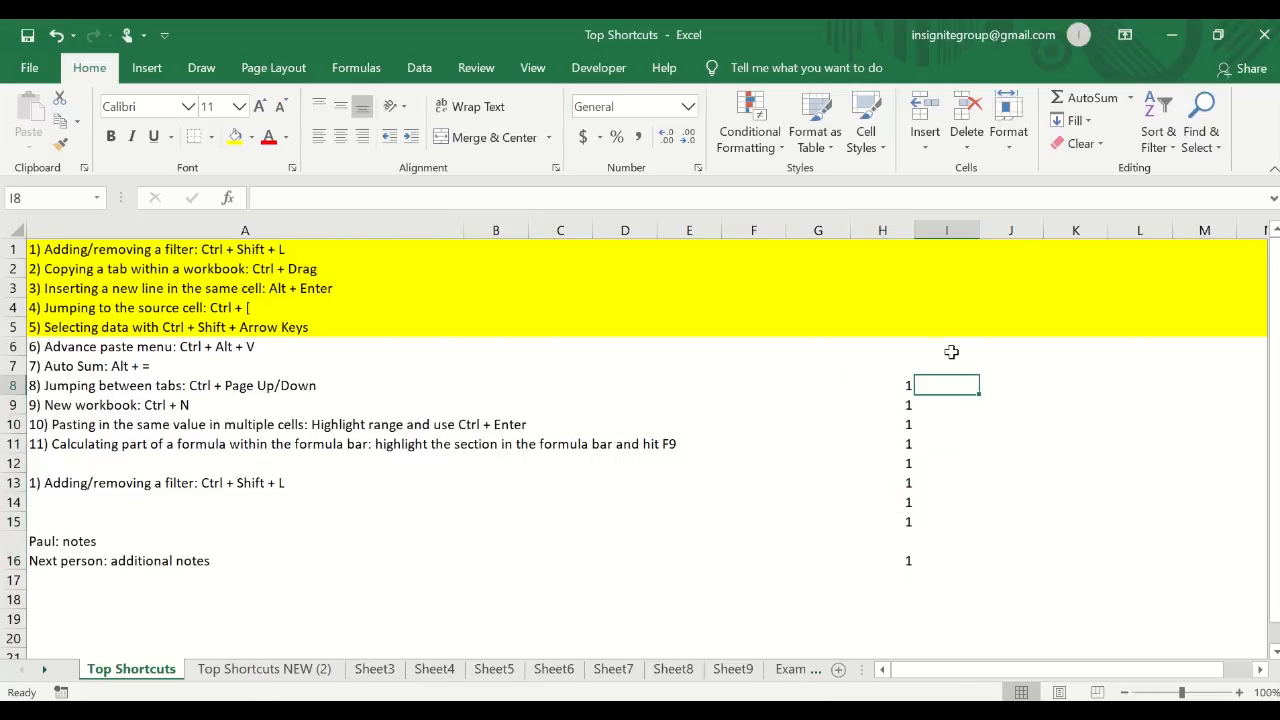
# - Enter -1 in H1
pyautogui.click(910, 251)
pyautogui.write('-1')
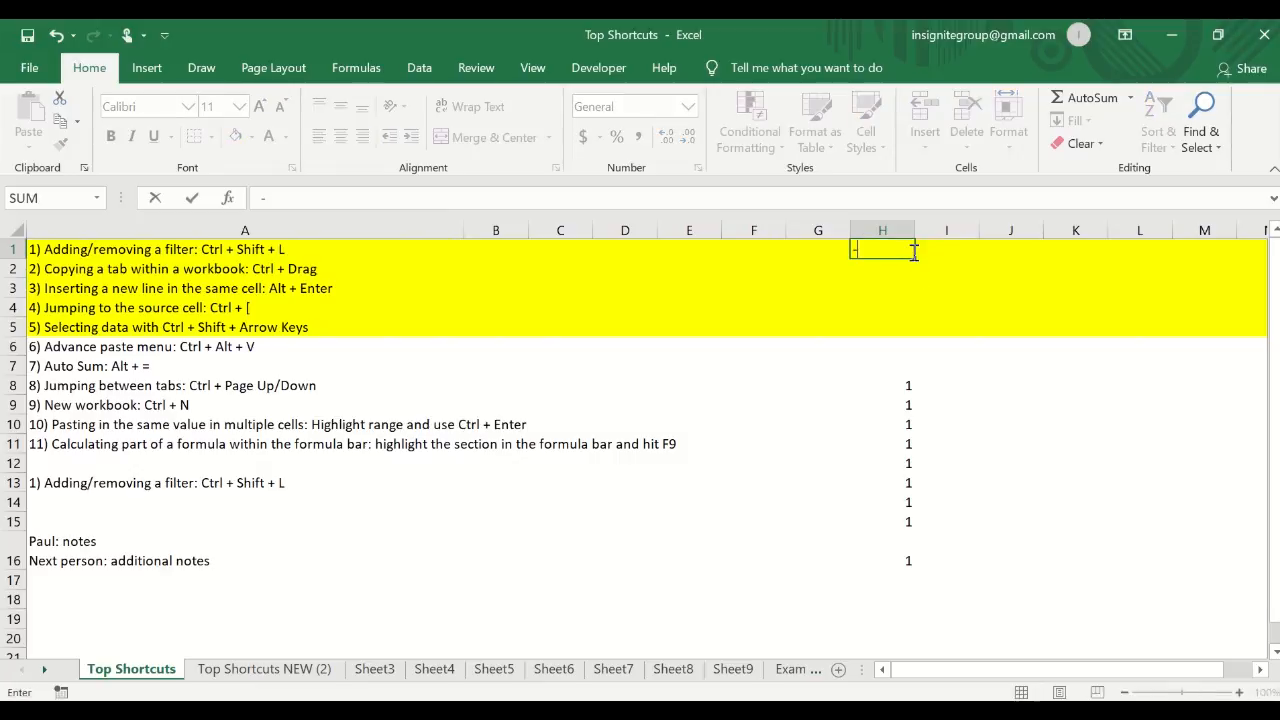
pyautogui.press('Return')
pyautogui.hotkey('ctrl', 'y')
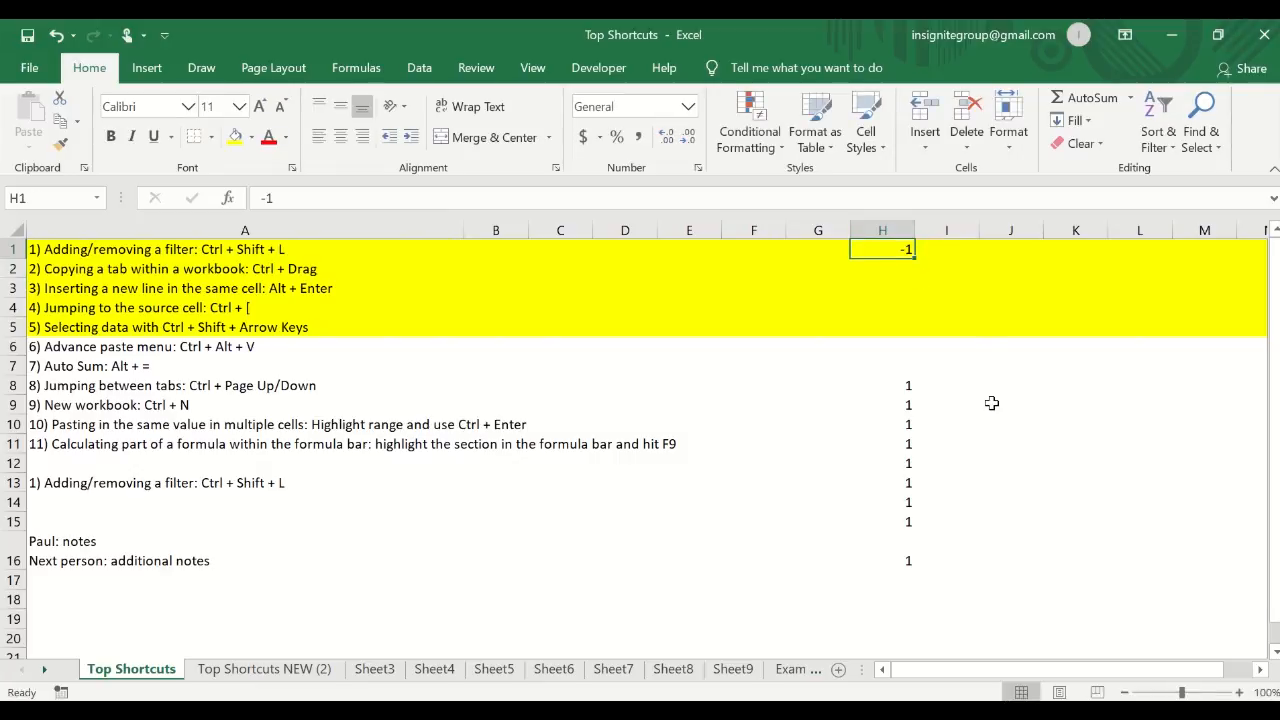
# - Copy H1 and multiply H8 to H16 by it using the Values and Multiply options of Paste Special
pyautogui.hotkey('ctrl', 'c')
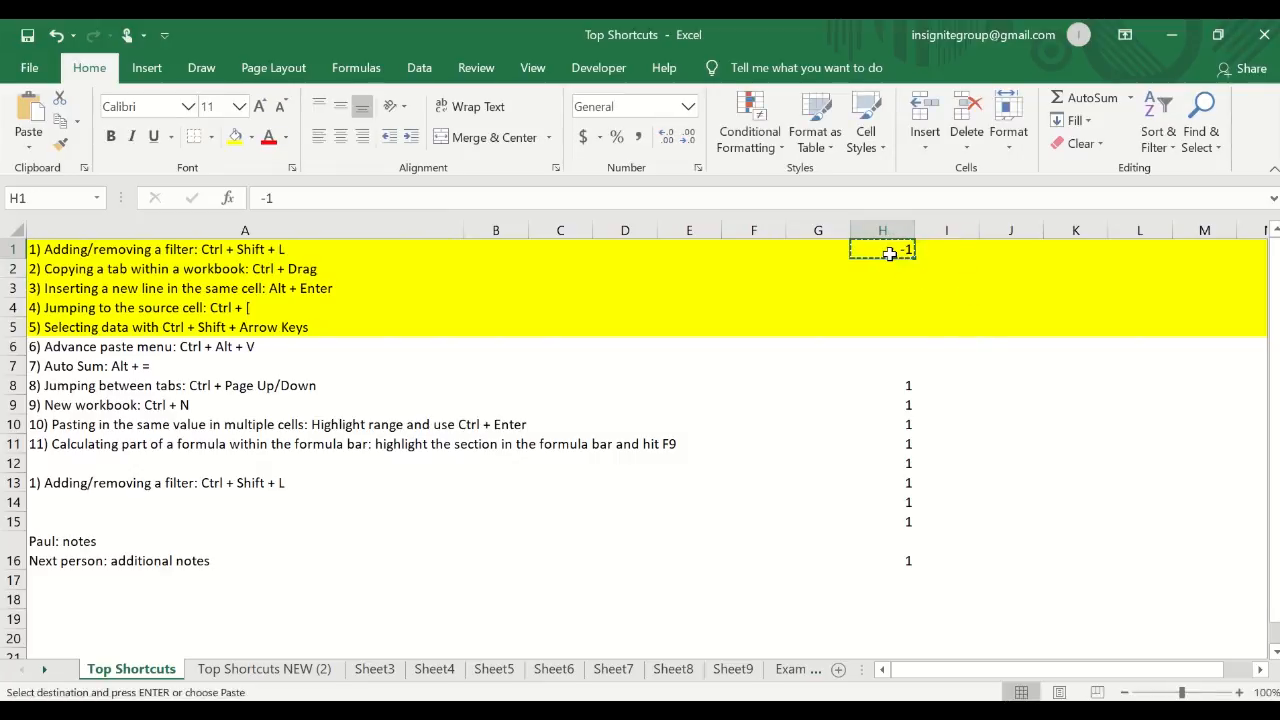
pyautogui.moveTo(890, 388); pyautogui.dragTo(864, 554)
pyautogui.hotkey('ctrl', 'alt', 'v')
pyautogui.press('v')
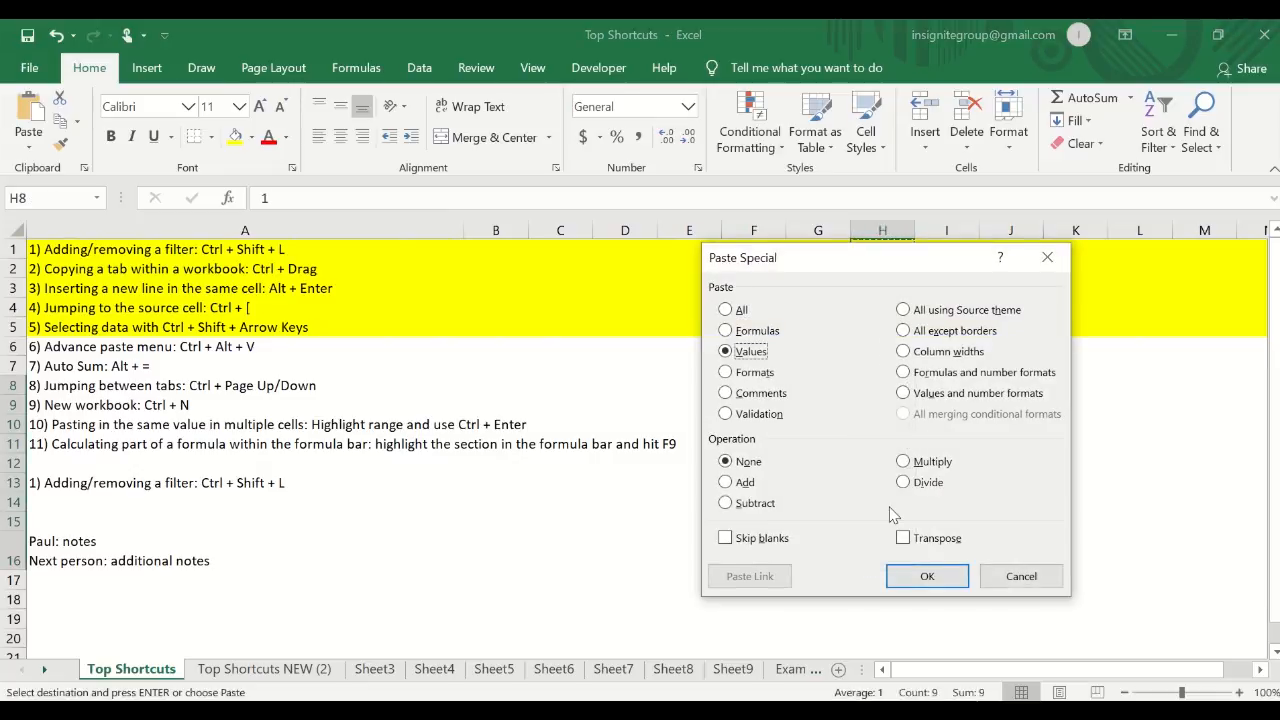
pyautogui.click(925, 462)
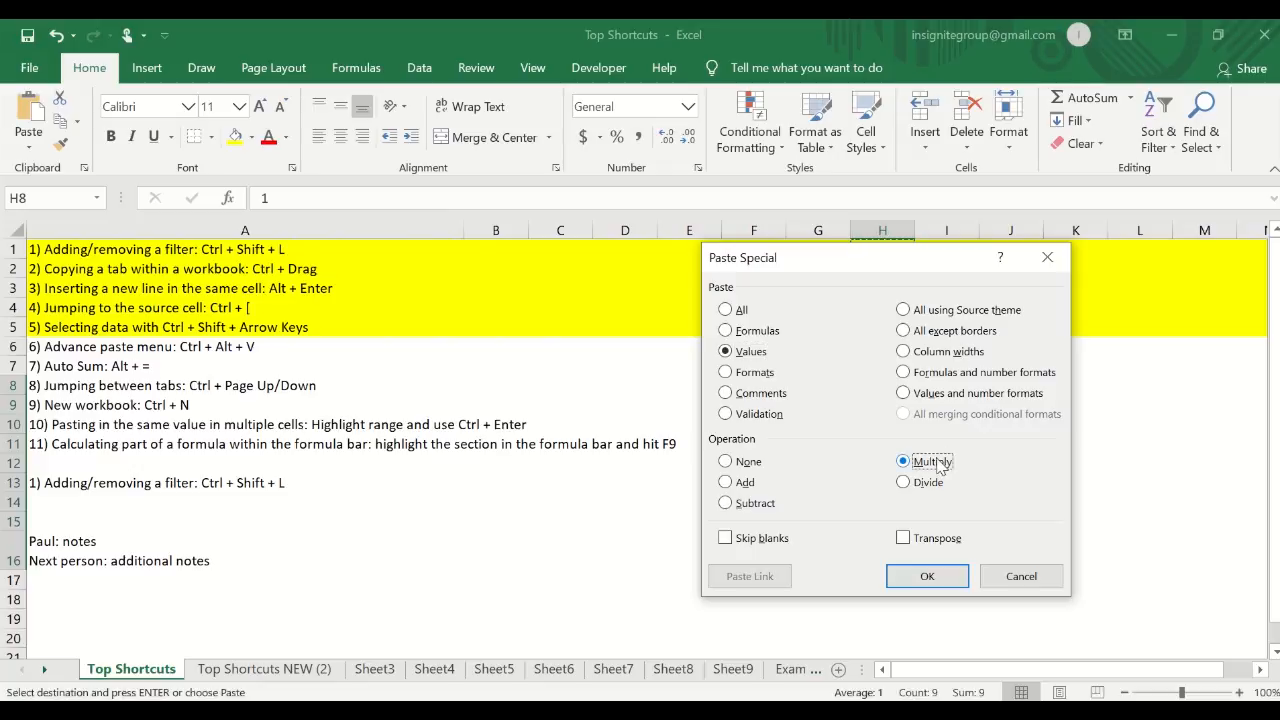
pyautogui.click(927, 576)
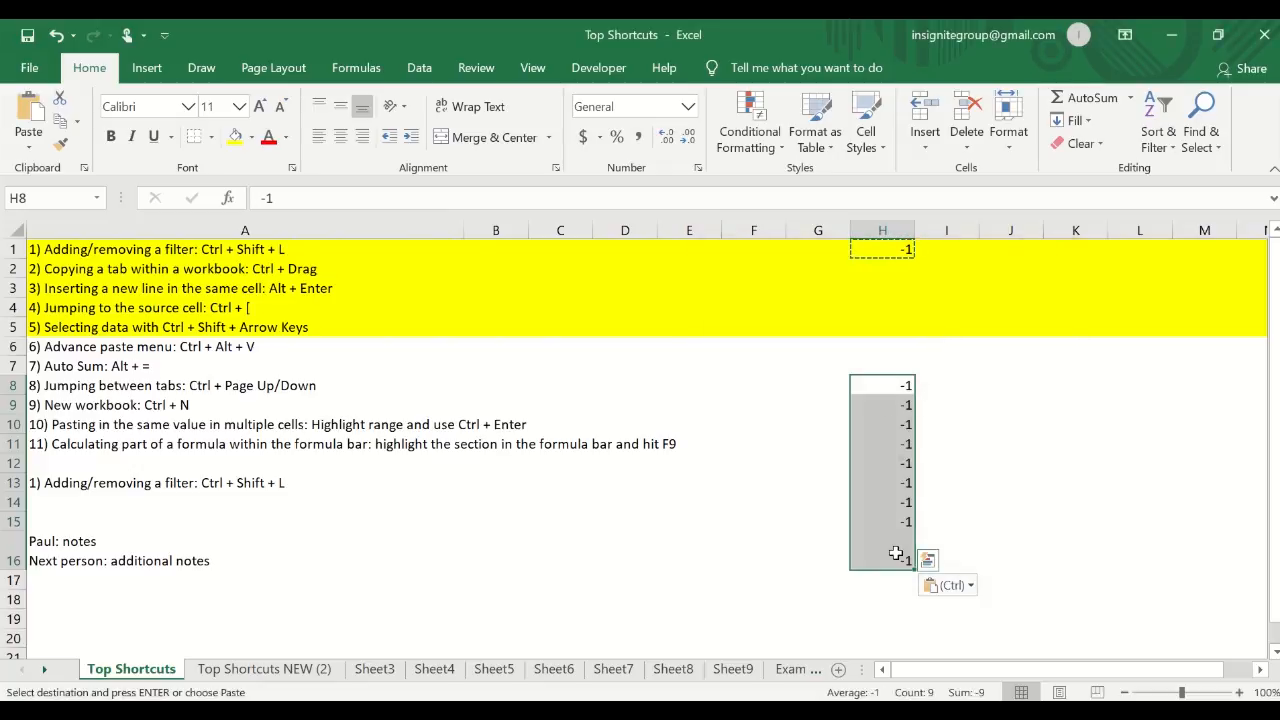
pyautogui.press('Escape')
# - Copy H1 and paste it onto H8 to H16 using Paste Special with Values and no operation
pyautogui.click(893, 250)
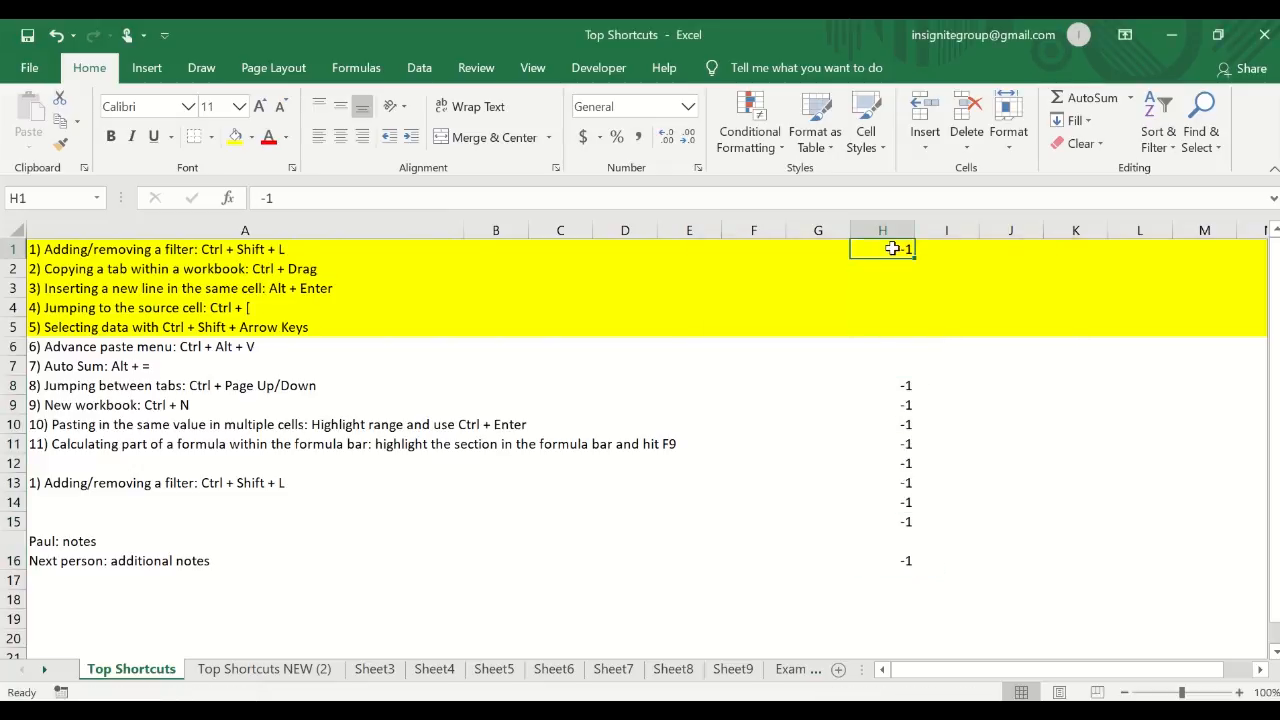
pyautogui.hotkey('ctrl', 'c')
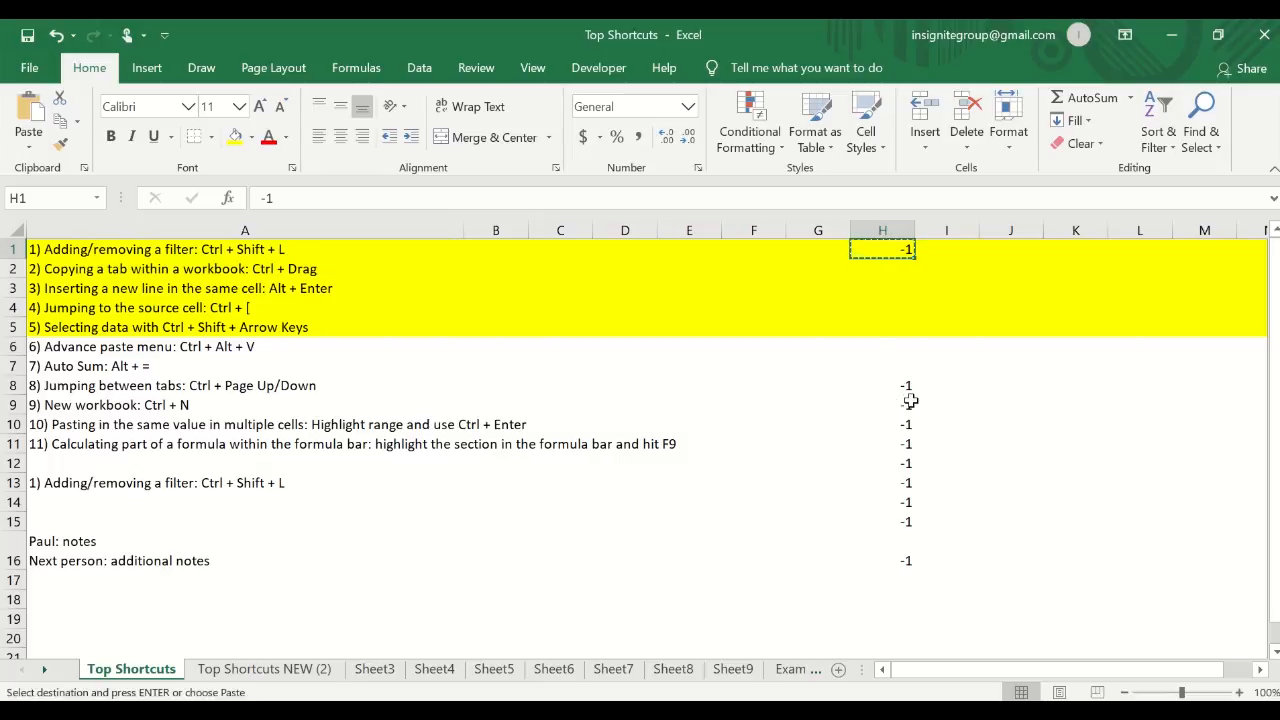
pyautogui.press('Escape')
pyautogui.moveTo(900, 385); pyautogui.dragTo(895, 560)
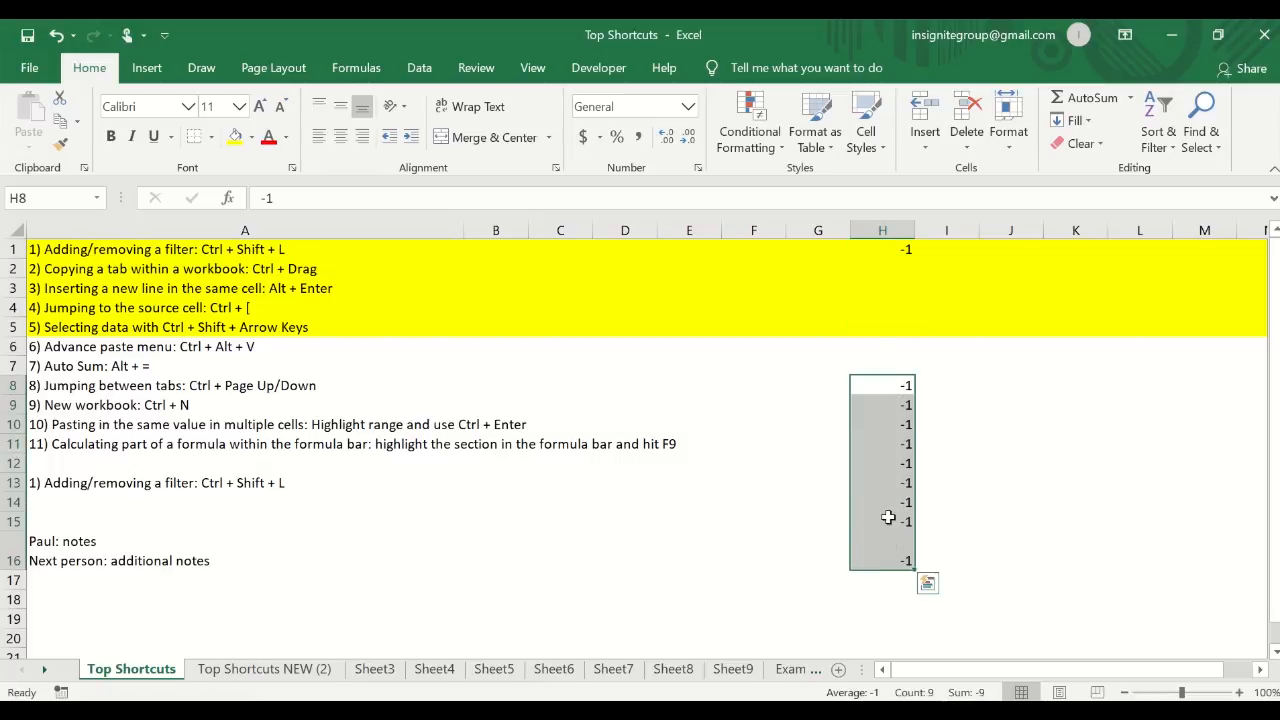
pyautogui.click(896, 253)
pyautogui.hotkey('ctrl', 'c')
pyautogui.moveTo(894, 391); pyautogui.dragTo(891, 562)
pyautogui.hotkey('ctrl', 'v')
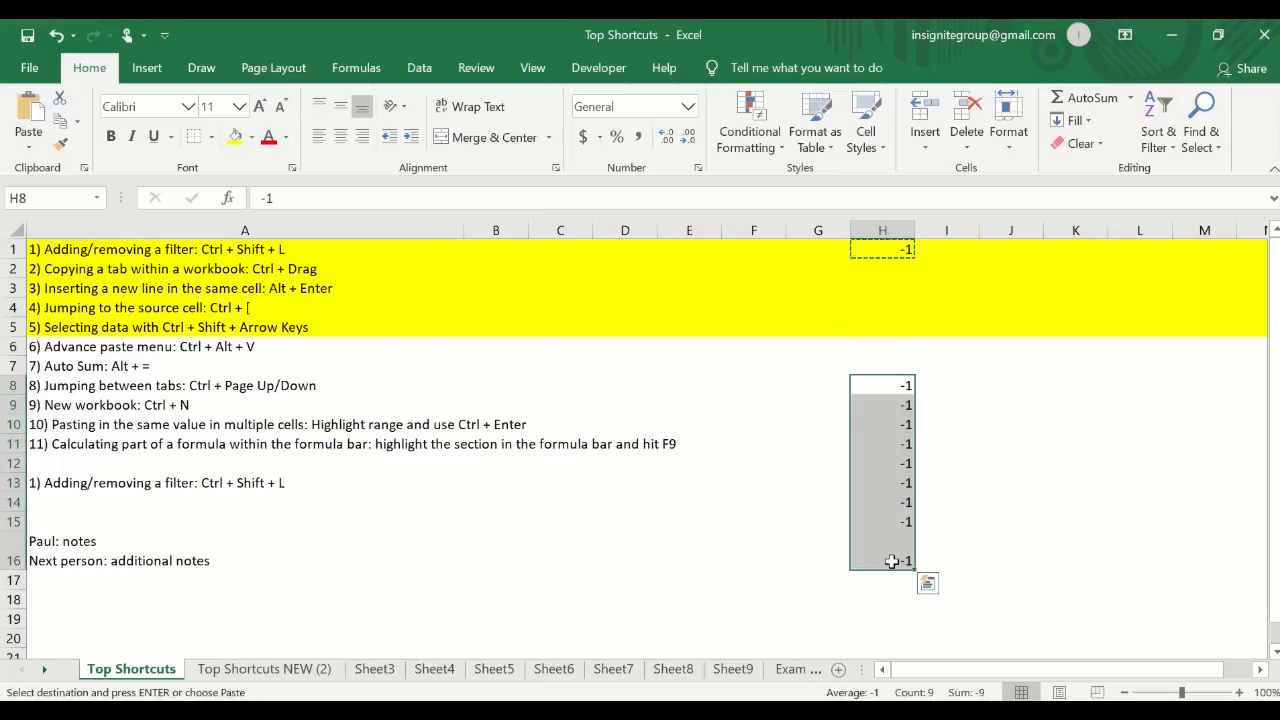
pyautogui.hotkey('ctrl', 'alt', 'v')
pyautogui.click(750, 352)
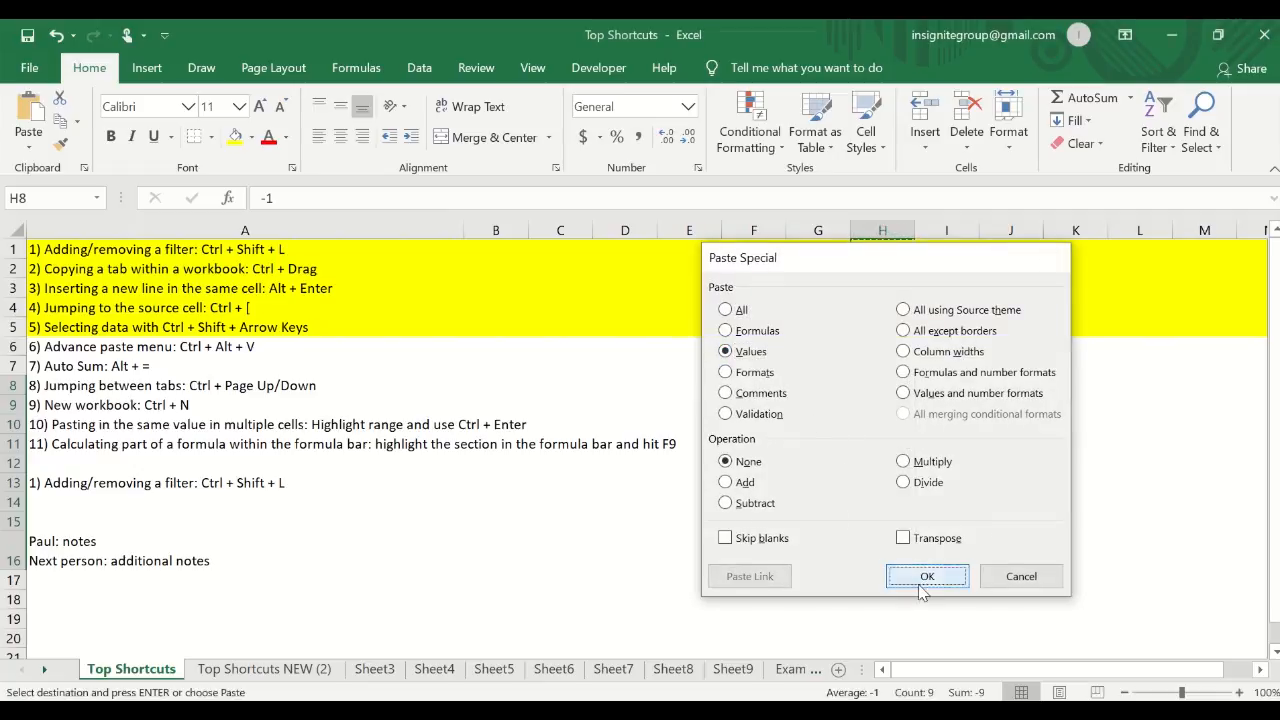
pyautogui.click(924, 578)
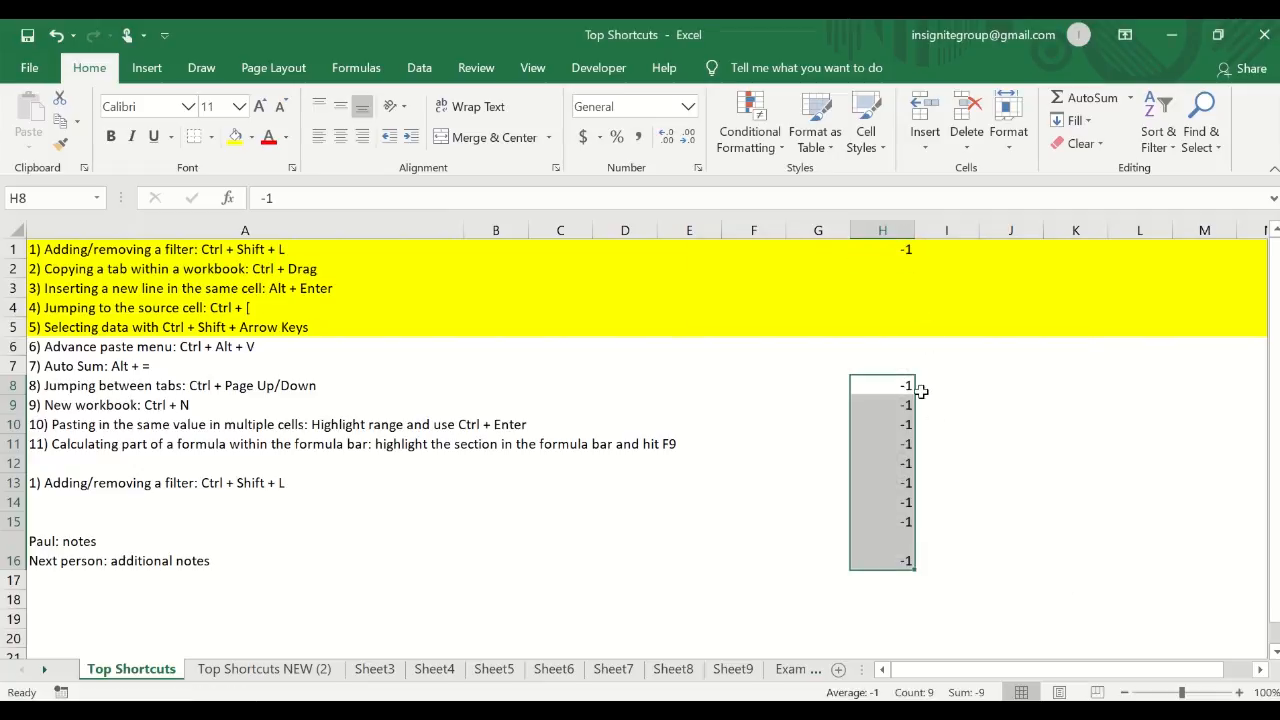
# - Fill H8 to H16 with -100 and multiply the range by H1 using Paste Special with Values and Multiply
pyautogui.write('-100')
pyautogui.hotkey('ctrl', 'Return')
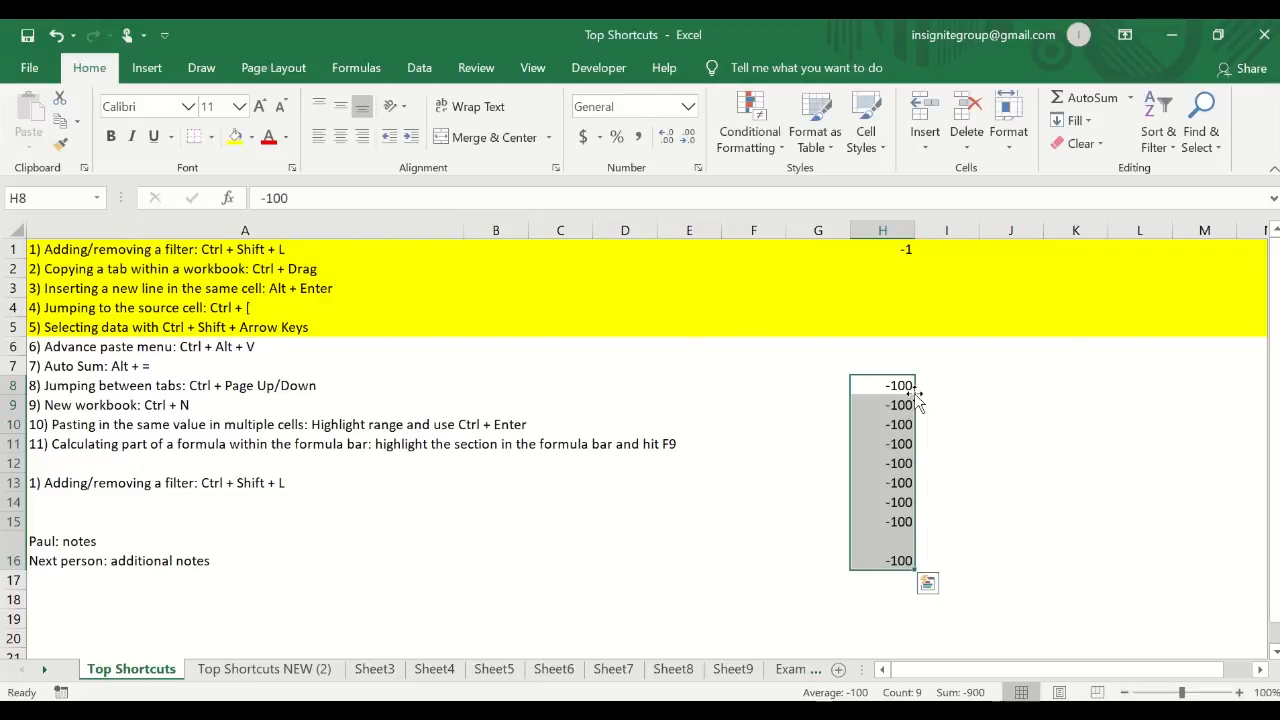
pyautogui.click(887, 248)
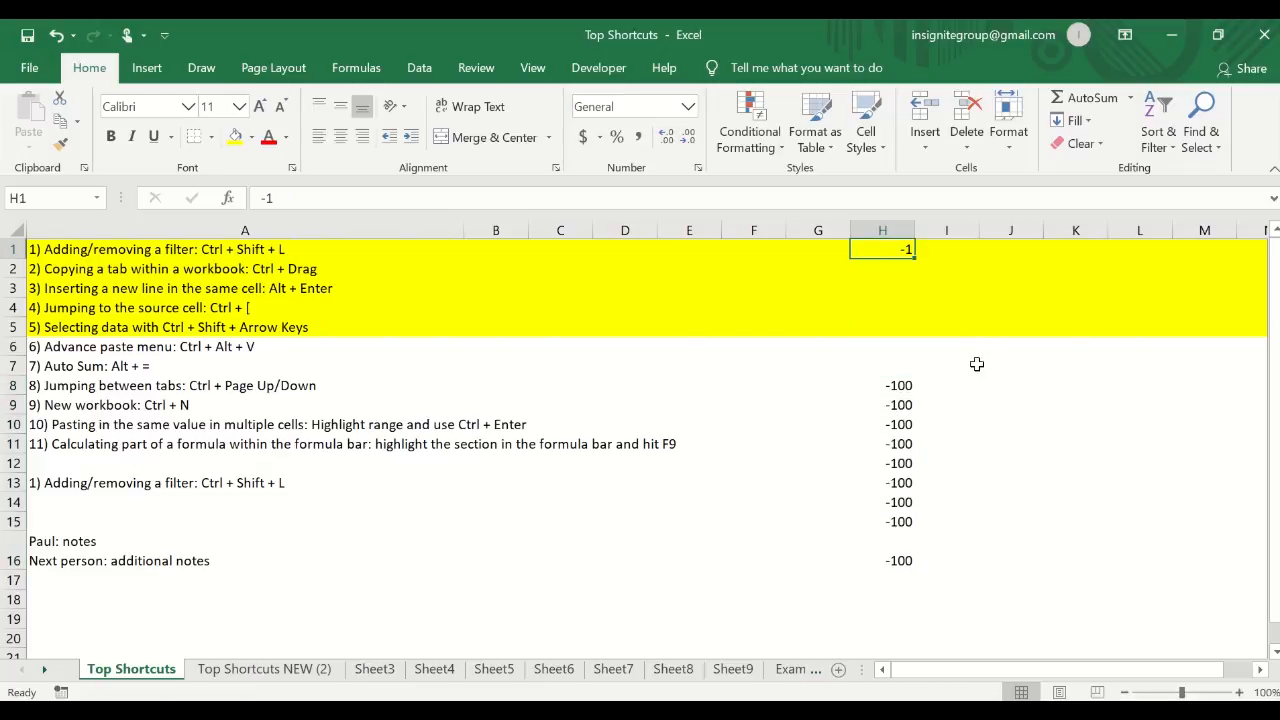
pyautogui.hotkey('ctrl', 'c')
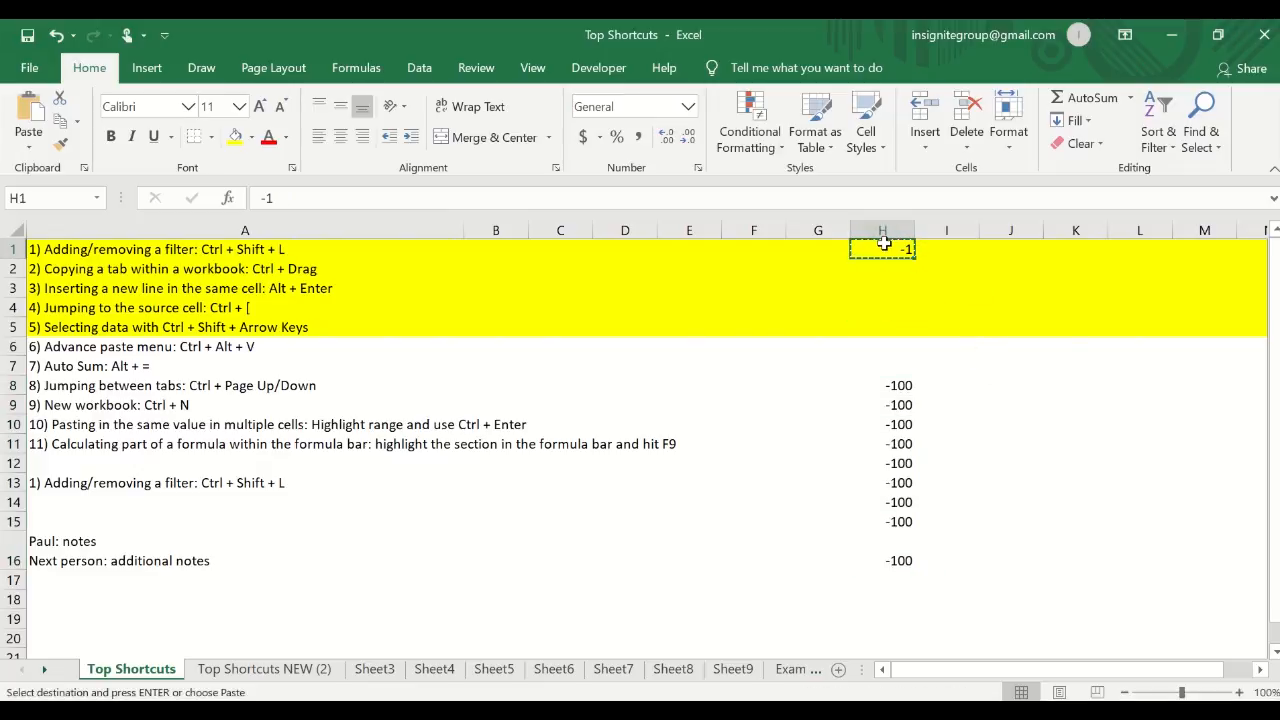
pyautogui.moveTo(889, 385); pyautogui.dragTo(867, 574)
pyautogui.hotkey('ctrl', 'alt', 'v')
pyautogui.press('v')
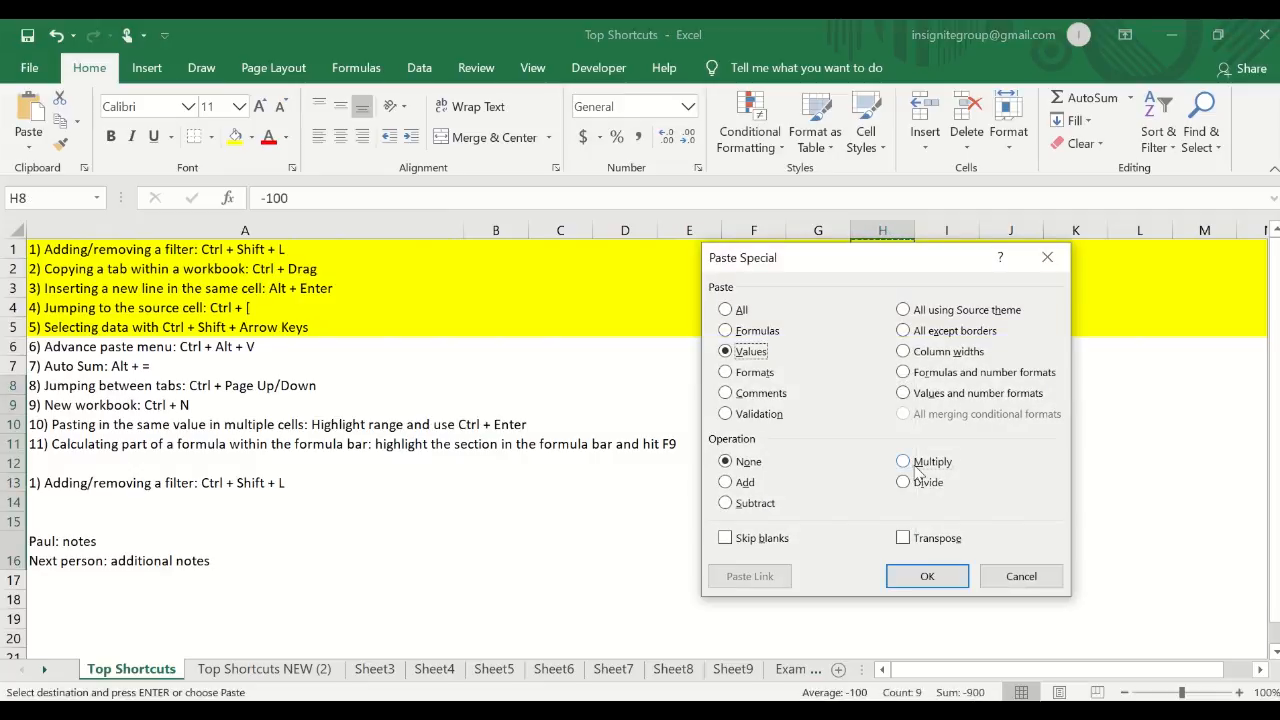
pyautogui.click(916, 470)
pyautogui.click(926, 577)
pyautogui.press('Escape')
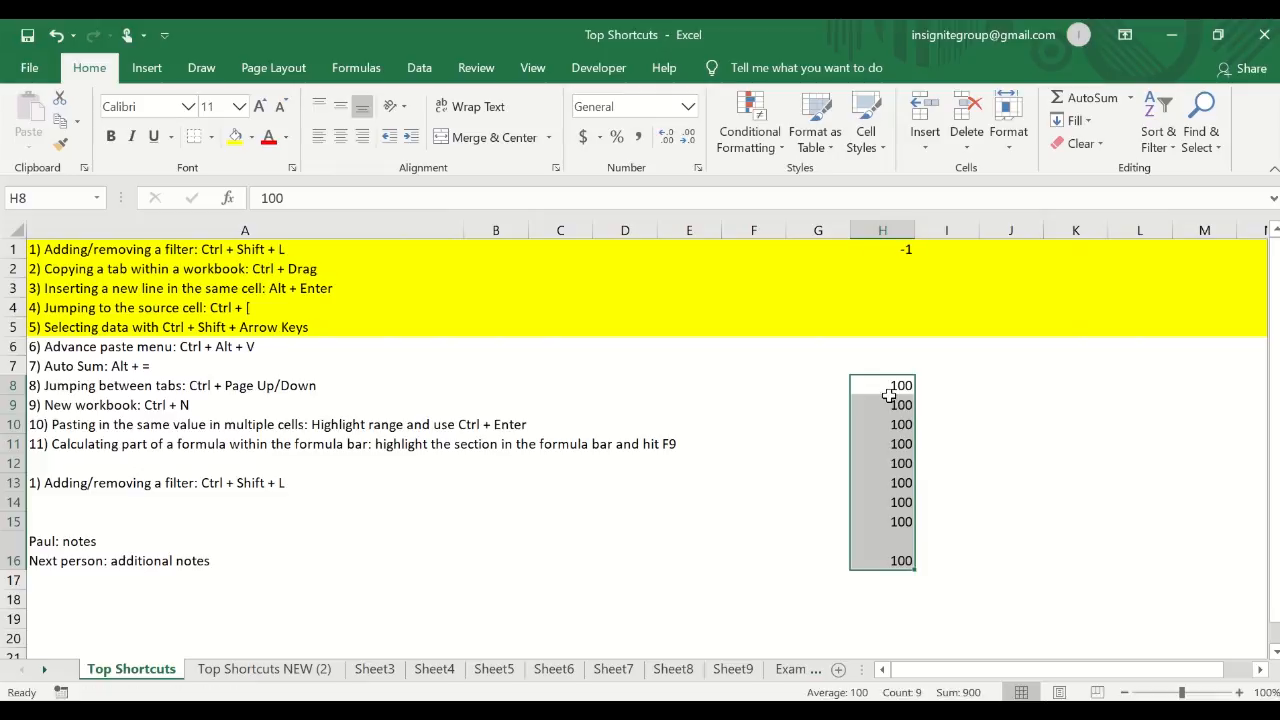
pyautogui.moveTo(890, 394); pyautogui.dragTo(886, 560)
pyautogui.click(886, 560)
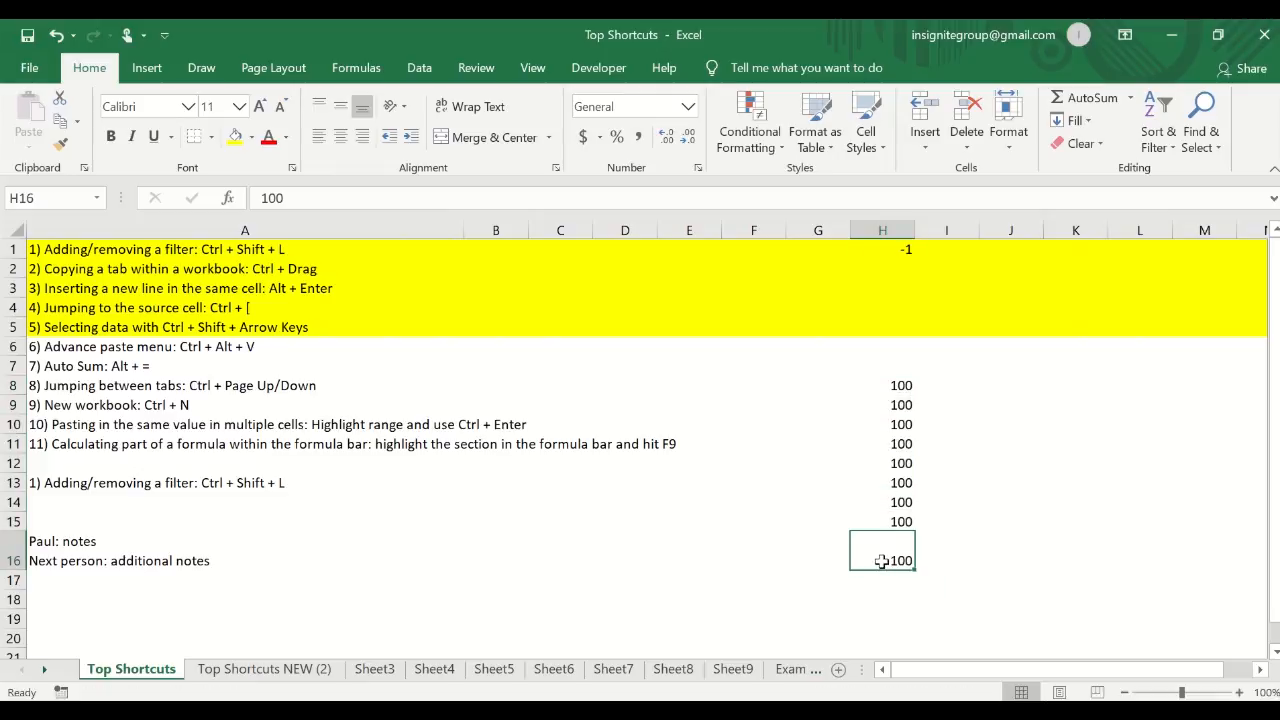
# - Change the value in H1 to 10
pyautogui.click(909, 252)
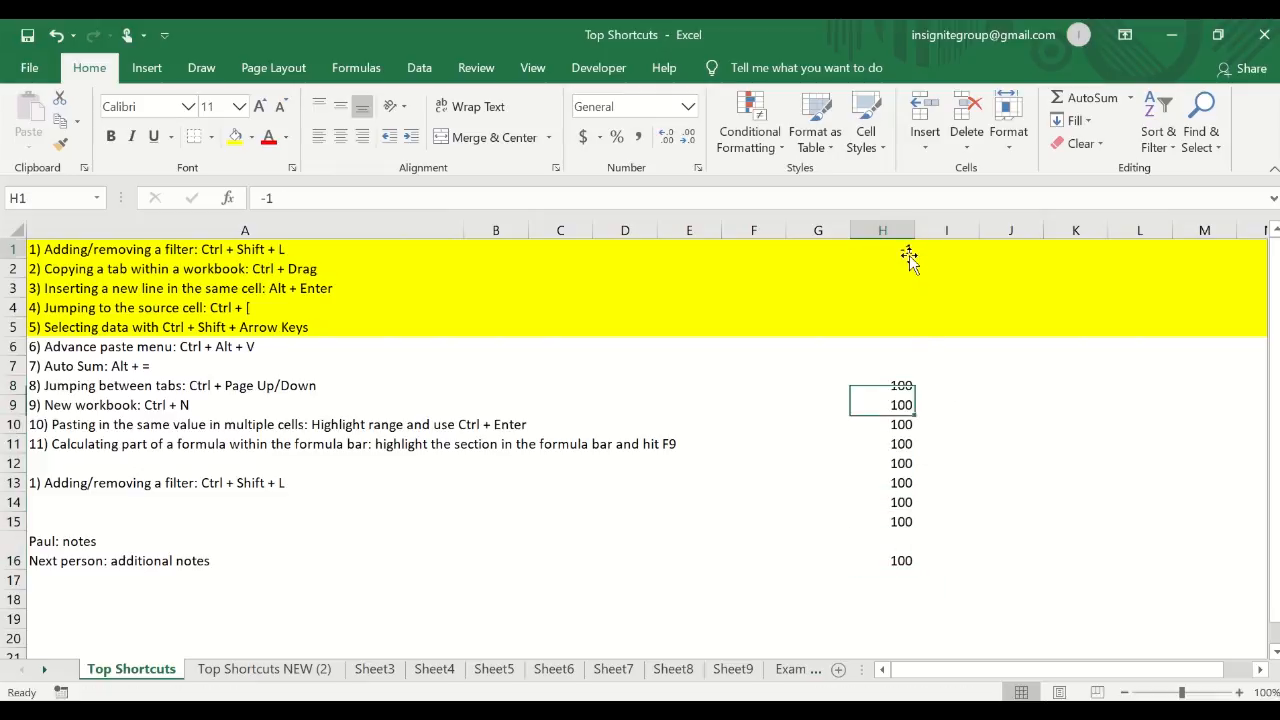
pyautogui.write('10')
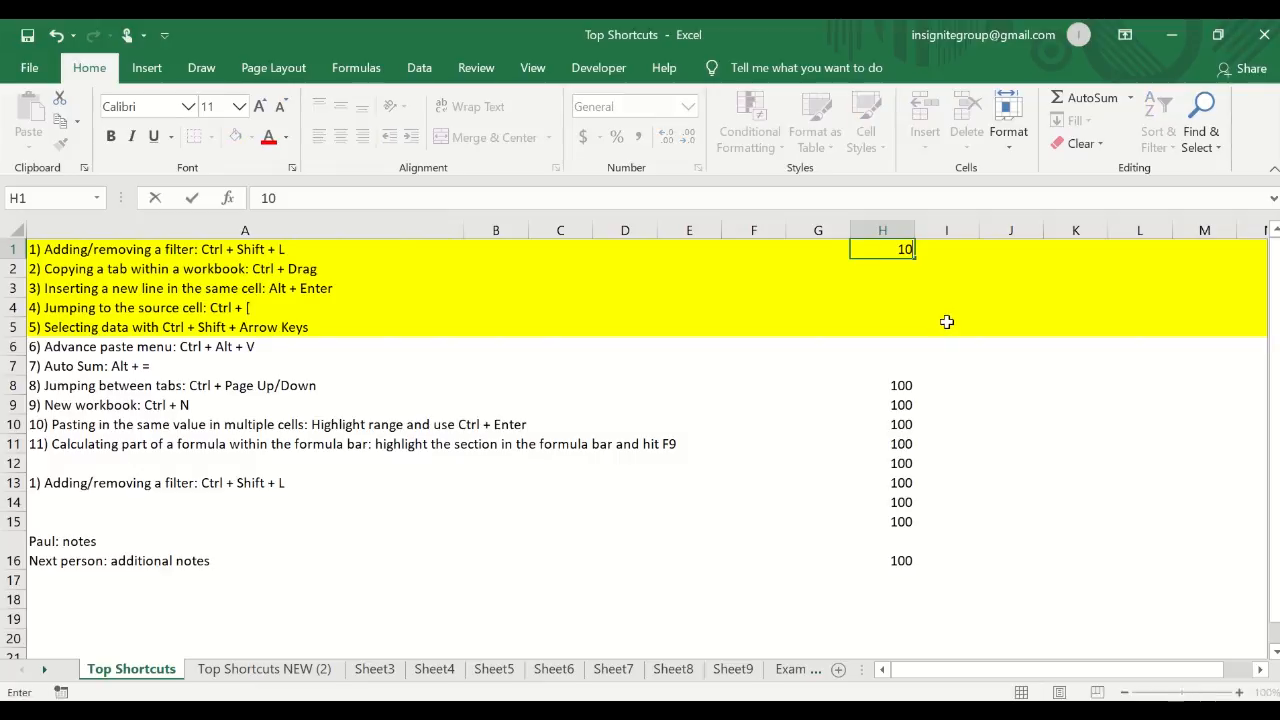
pyautogui.press('Return')
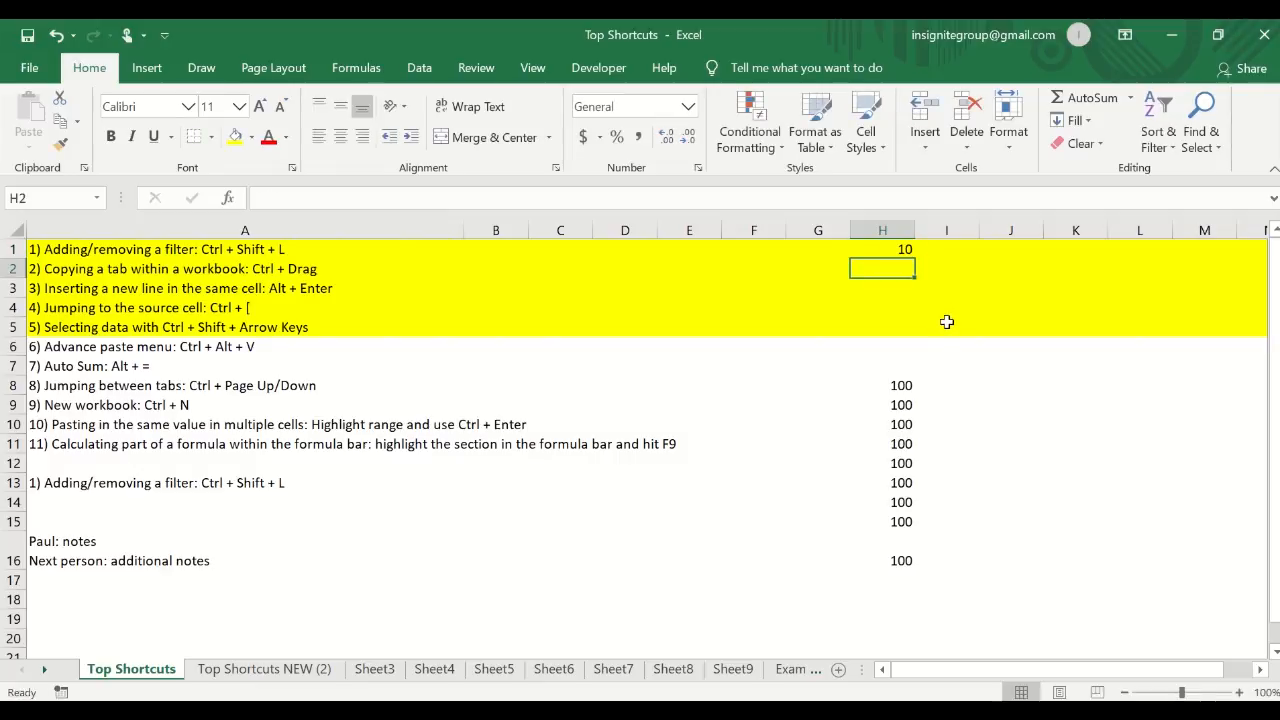
pyautogui.click(905, 252)
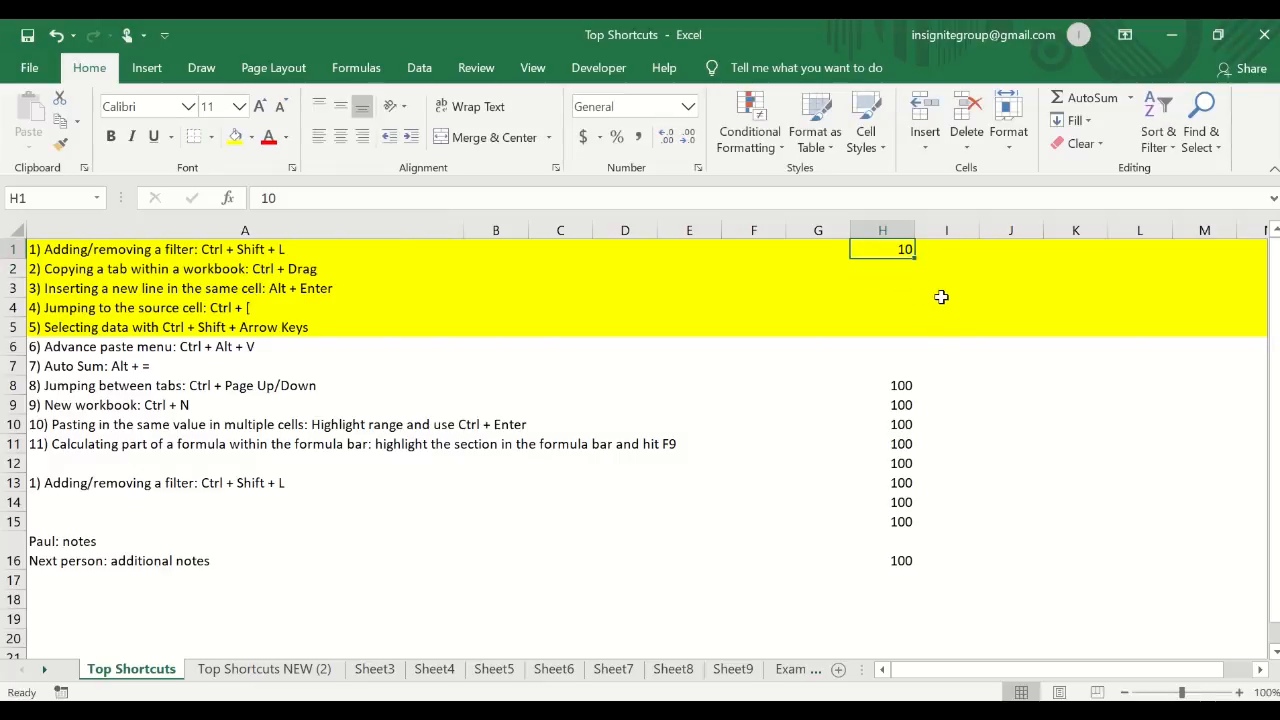
# - Fill H8 to H16 with the formula =RANDBETWEEN(10,100)
pyautogui.click(890, 424)
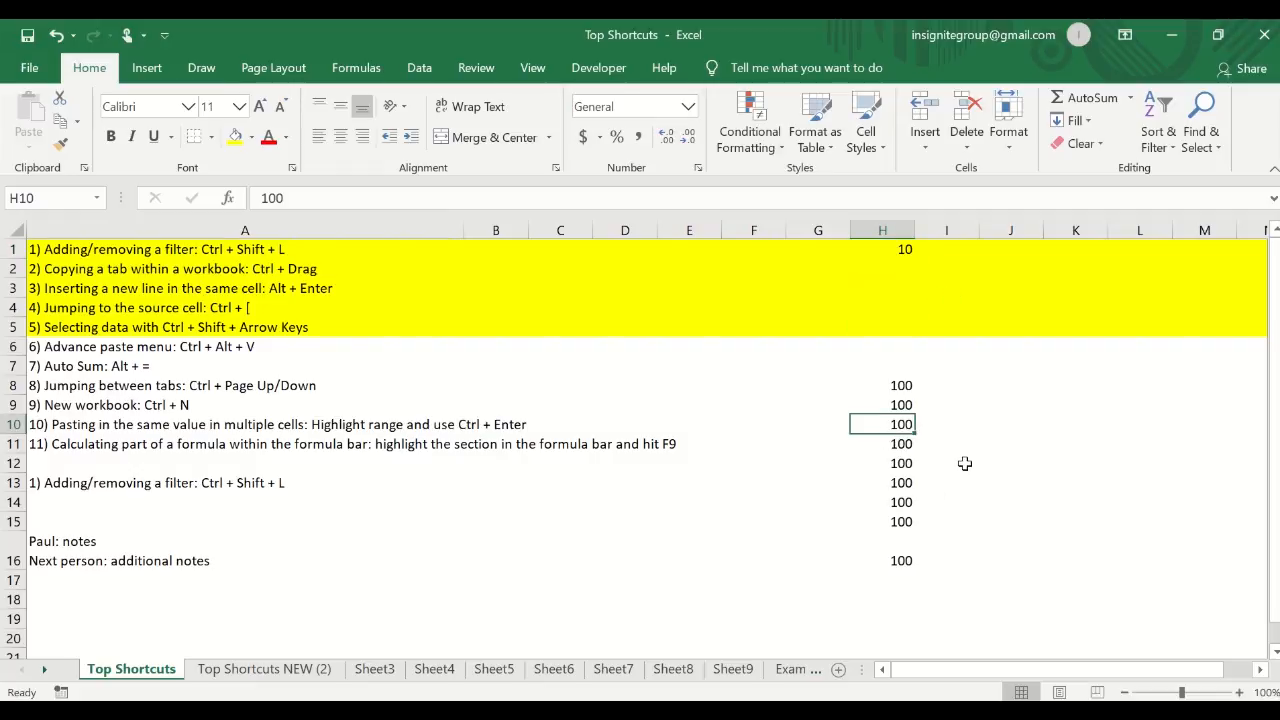
pyautogui.press('Up')
pyautogui.press('Up')
pyautogui.hotkey('ctrl', 'shift', 'Down')
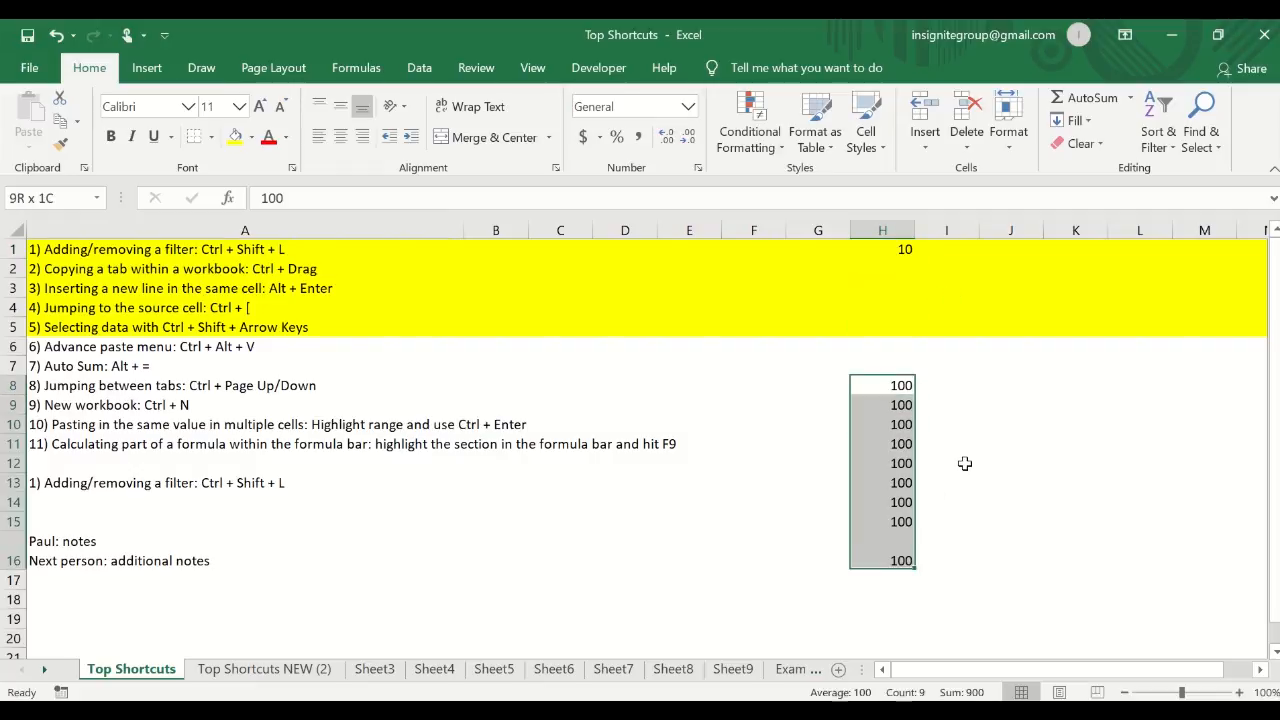
pyautogui.write('=rand')
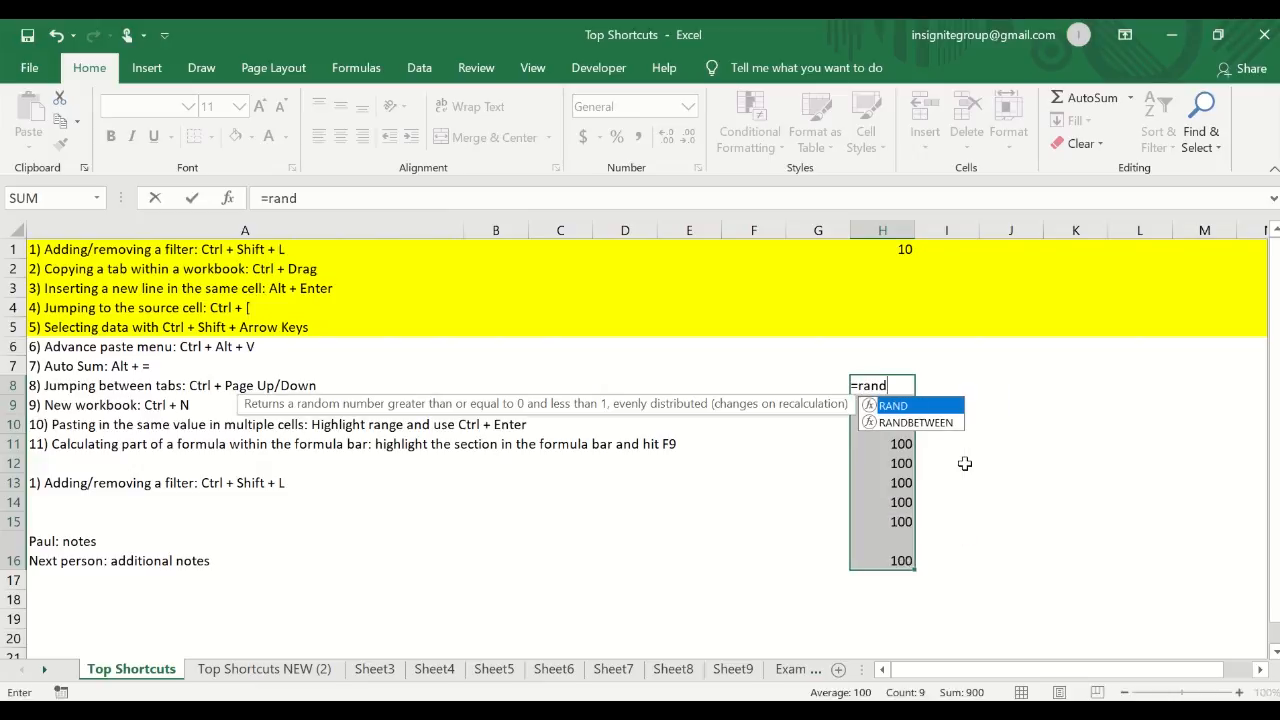
pyautogui.press('Down')
pyautogui.press('Tab')
pyautogui.write('10')
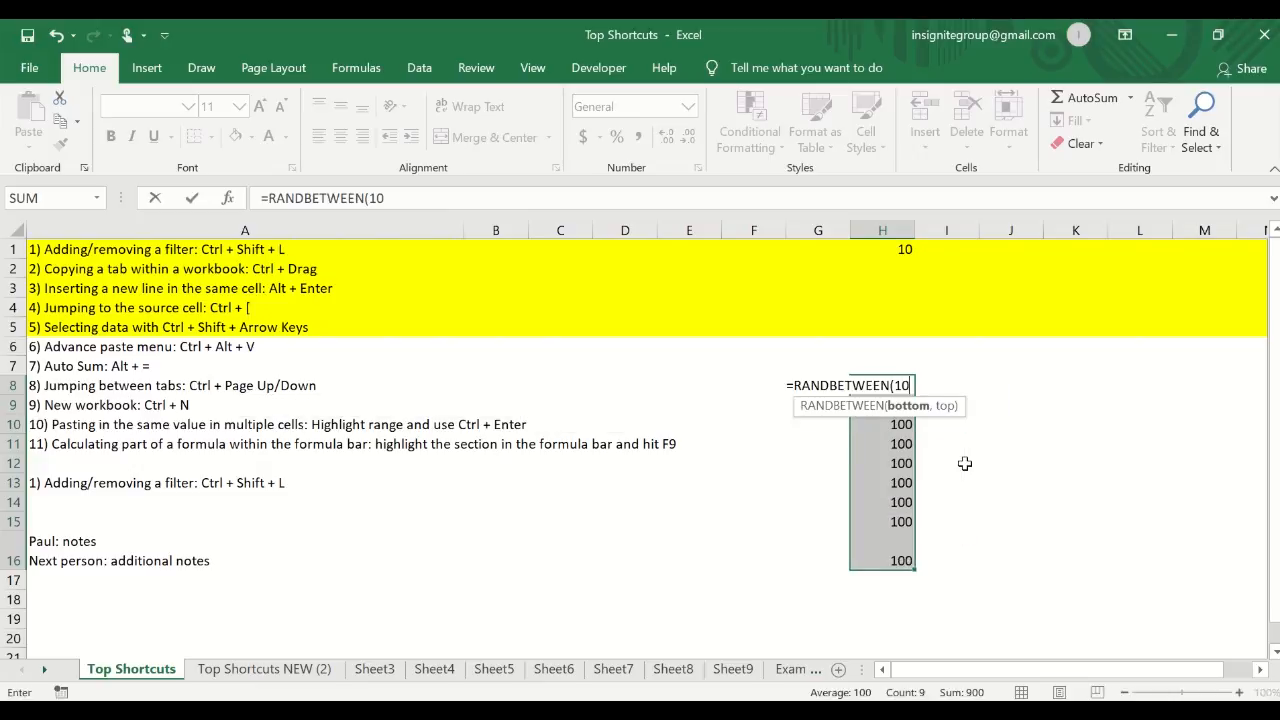
pyautogui.write(',1000')
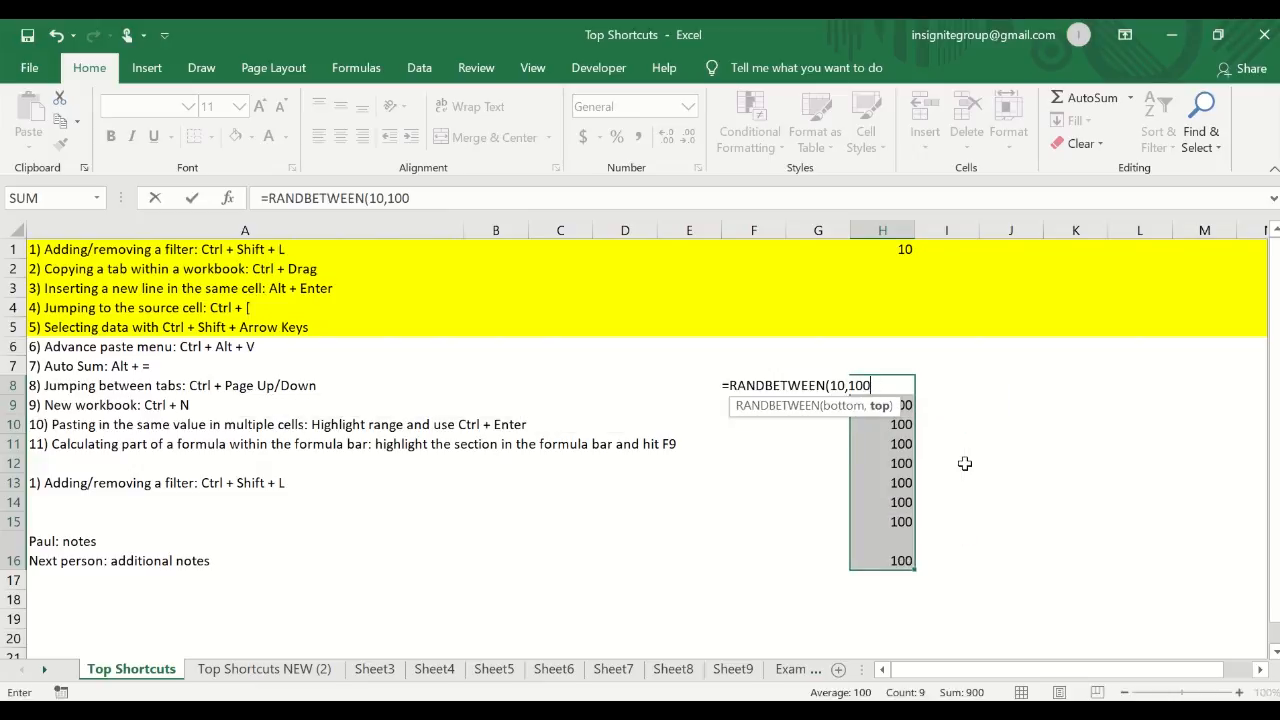
pyautogui.hotkey('ctrl', 'Return')
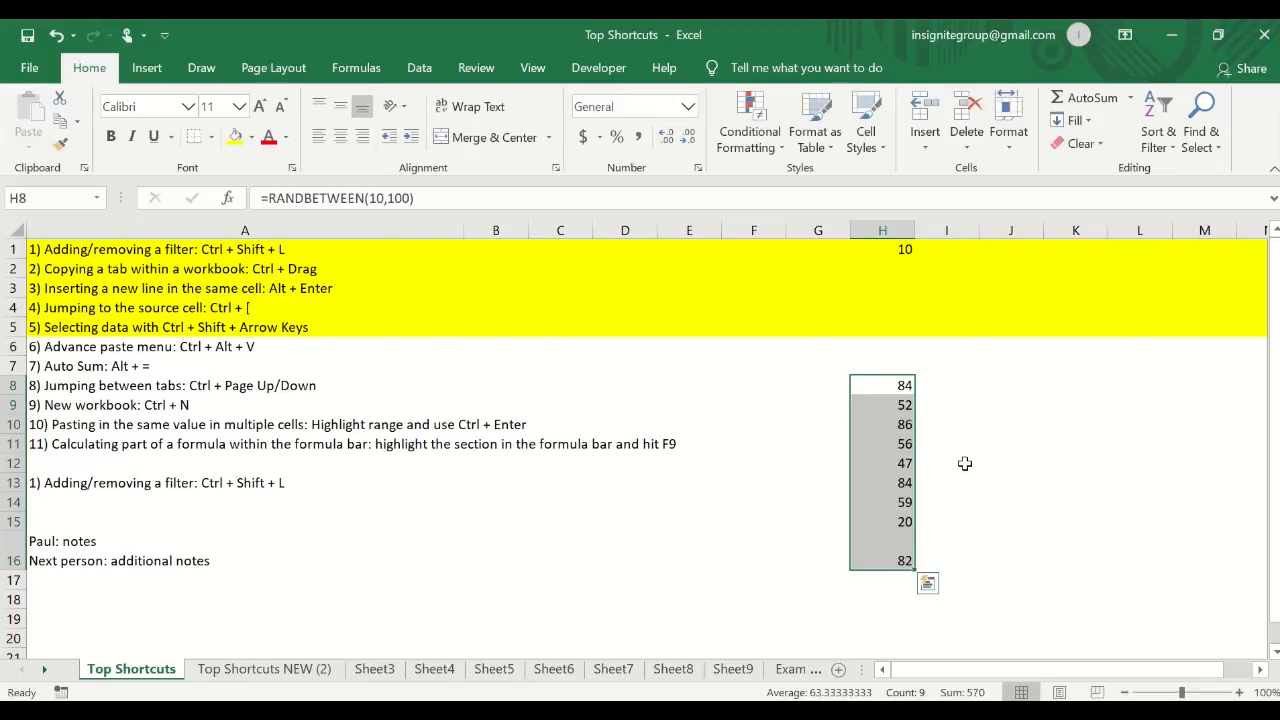
# - Copy H8 to H16 and paste the range over itself as values only to replace the formulas
pyautogui.hotkey('ctrl', 'c')
pyautogui.hotkey('ctrl', 'alt', 'v')
pyautogui.press('v')
pyautogui.press('Return')
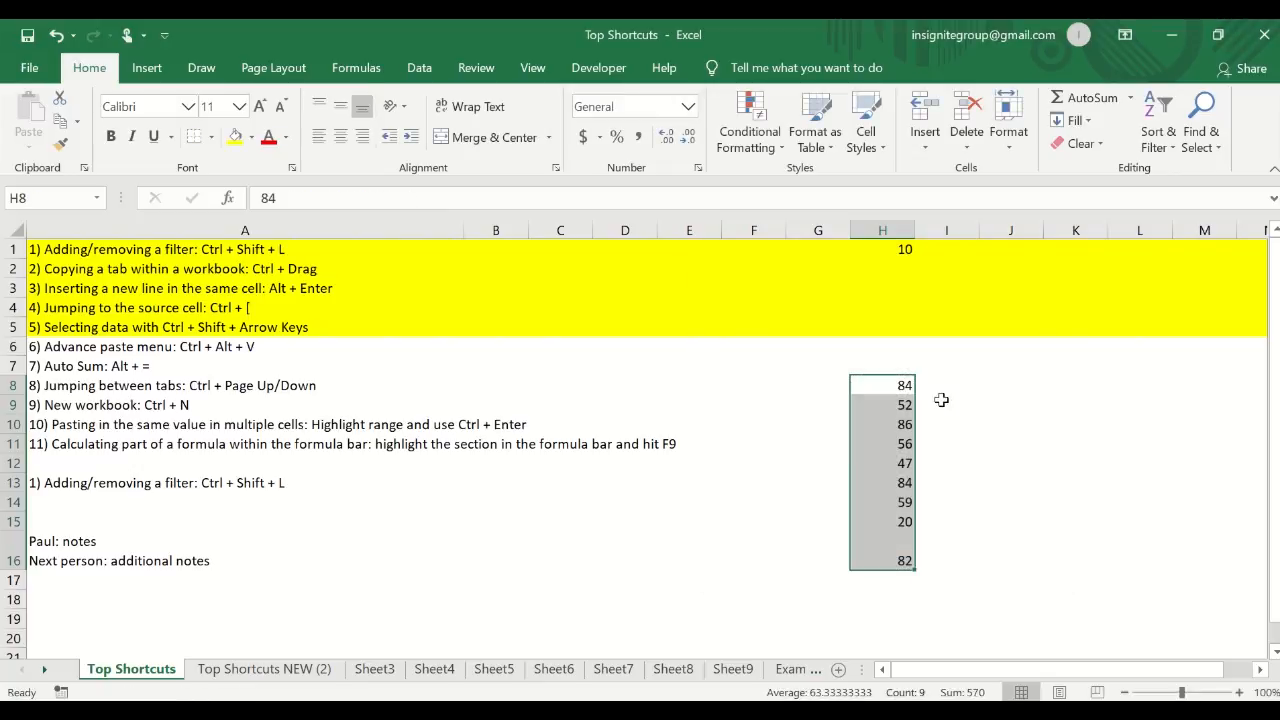
pyautogui.moveTo(886, 398); pyautogui.dragTo(872, 552)
pyautogui.click(890, 558)
pyautogui.click(894, 387)
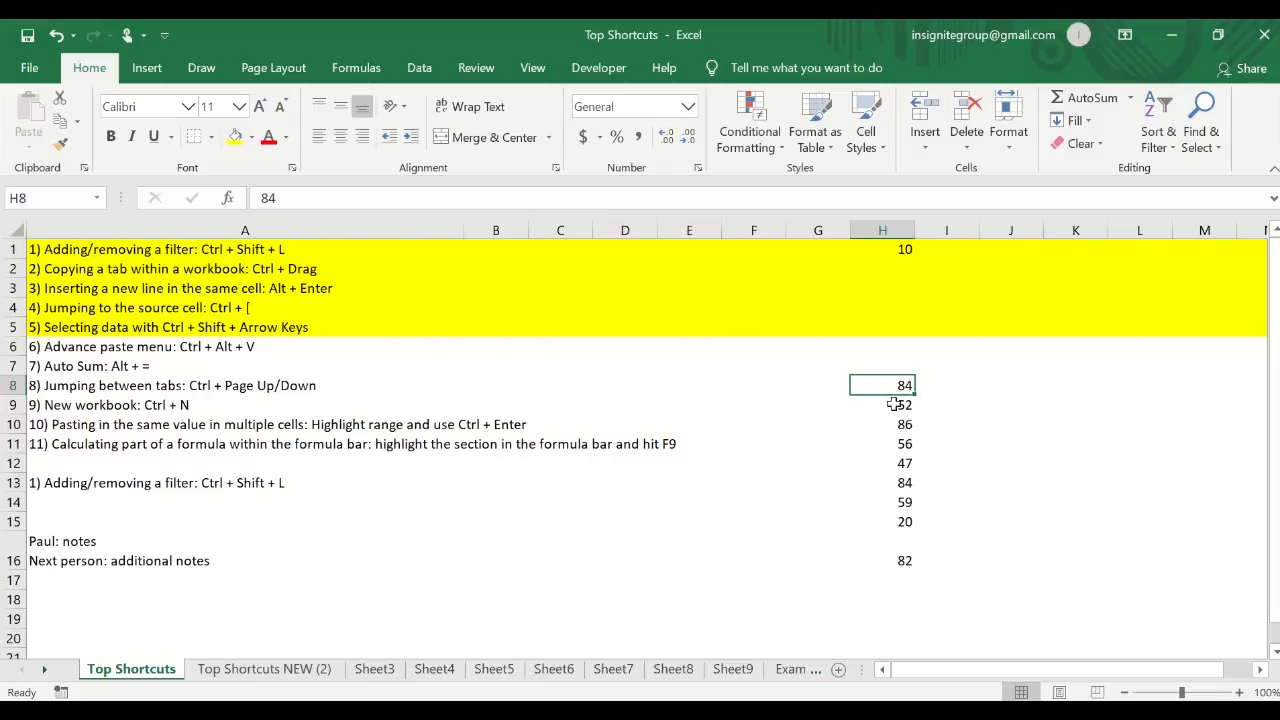
pyautogui.moveTo(894, 404); pyautogui.dragTo(884, 562)
pyautogui.click(880, 563)
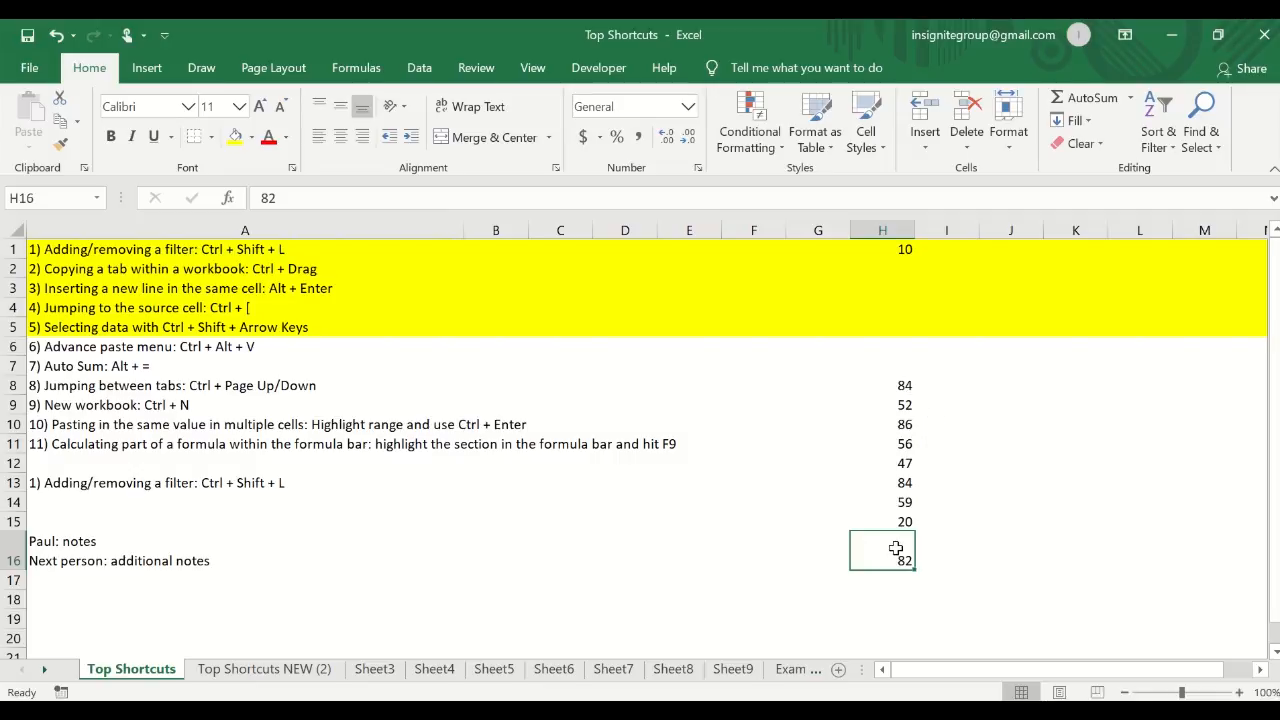
# - Copy H1 and add it to H8 to H16 using the Values and Add options of Paste Special
pyautogui.click(905, 250)
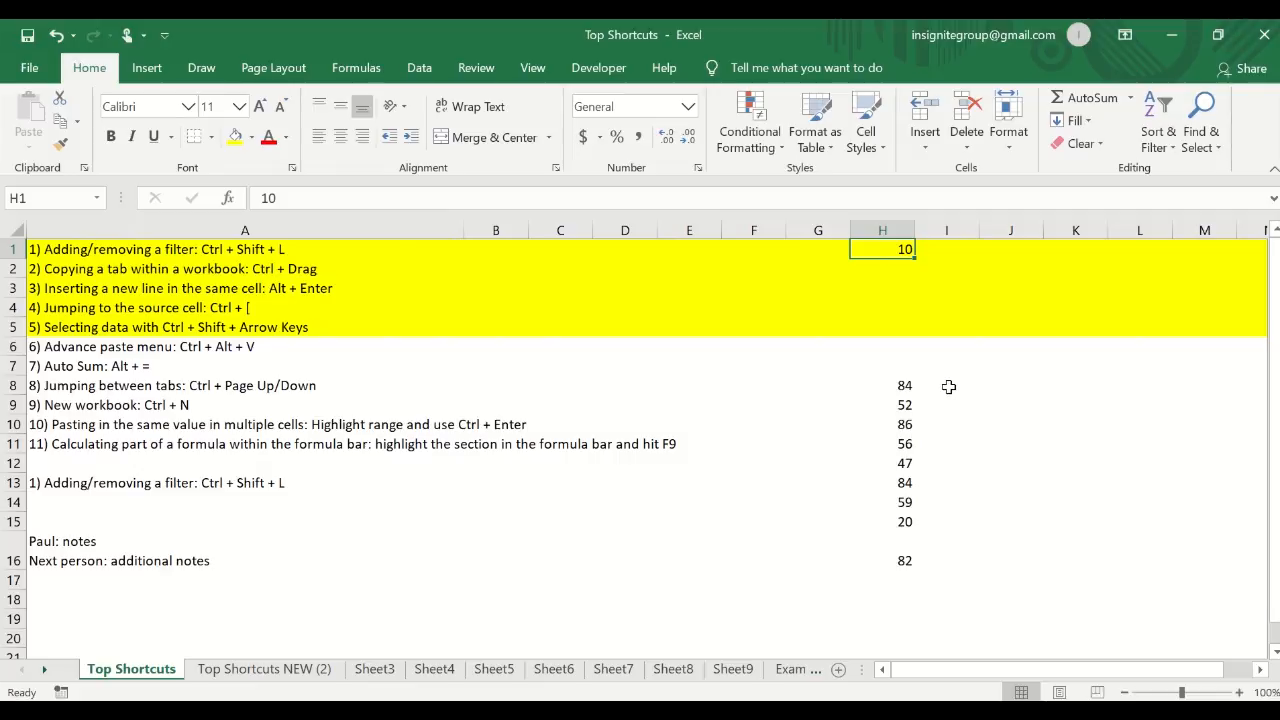
pyautogui.hotkey('ctrl', 'c')
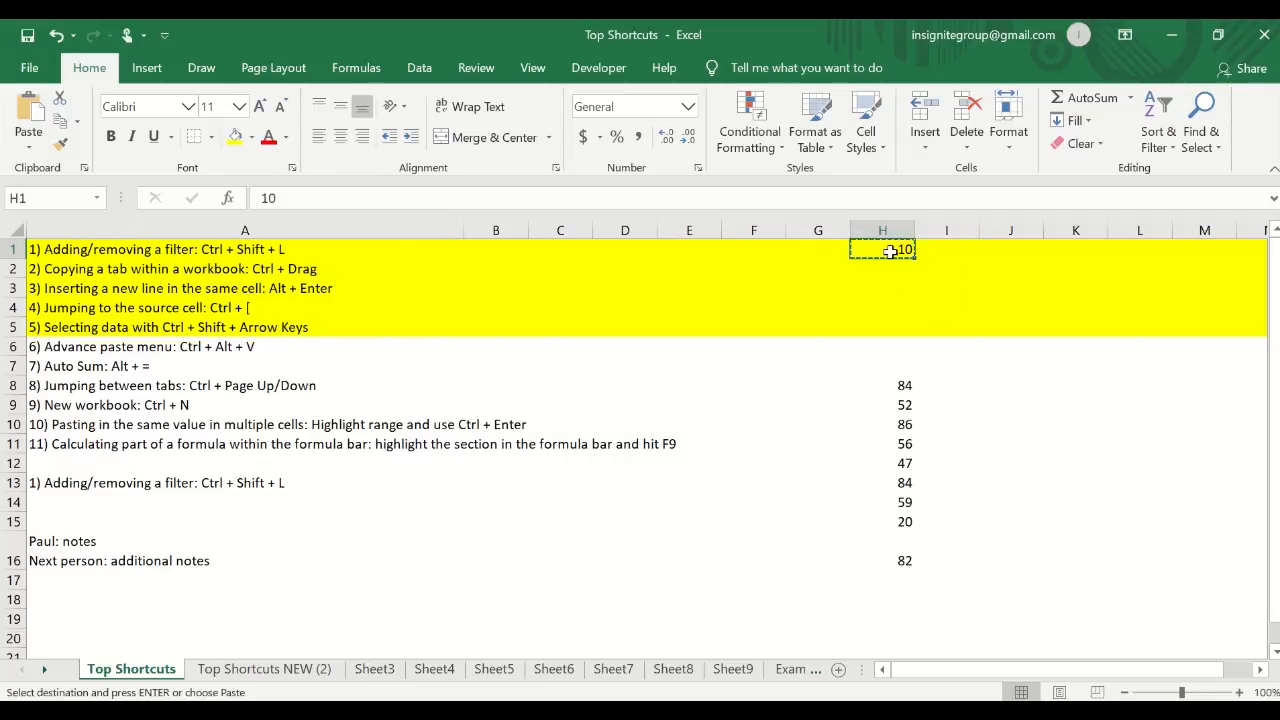
pyautogui.moveTo(874, 384); pyautogui.dragTo(871, 552)
pyautogui.hotkey('ctrl', 'alt', 'v')
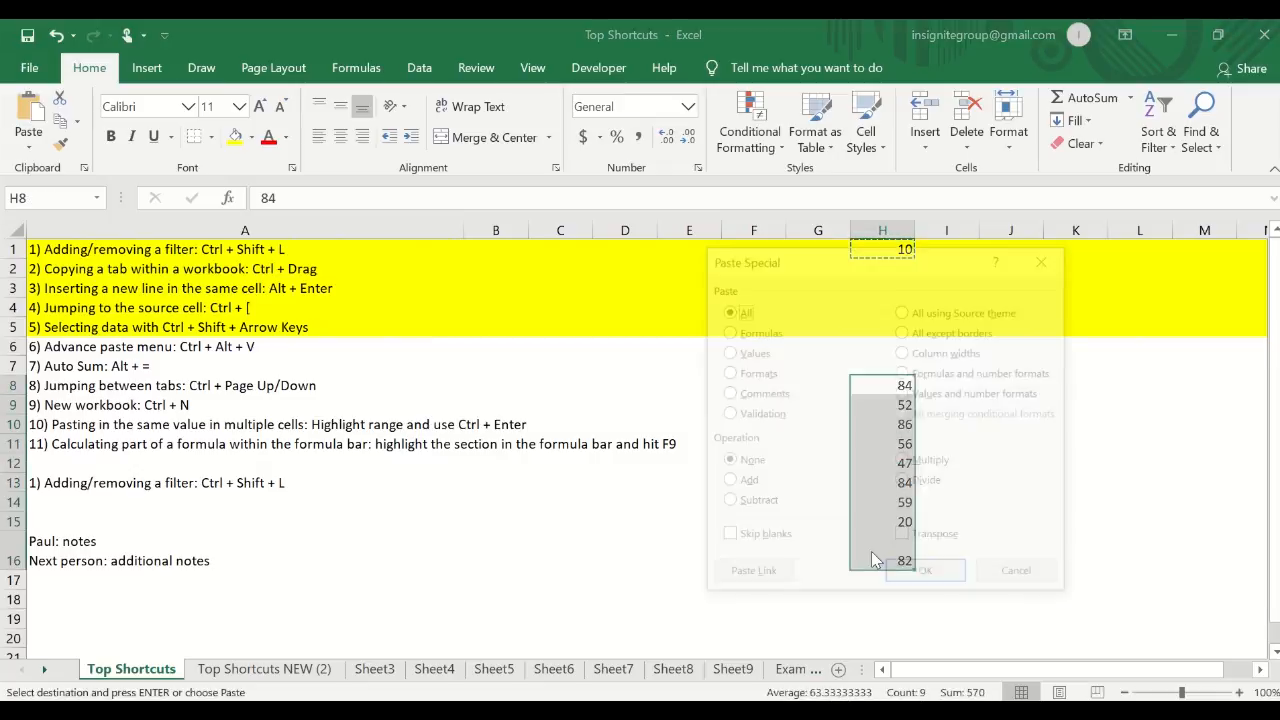
pyautogui.moveTo(866, 273); pyautogui.dragTo(552, 263)
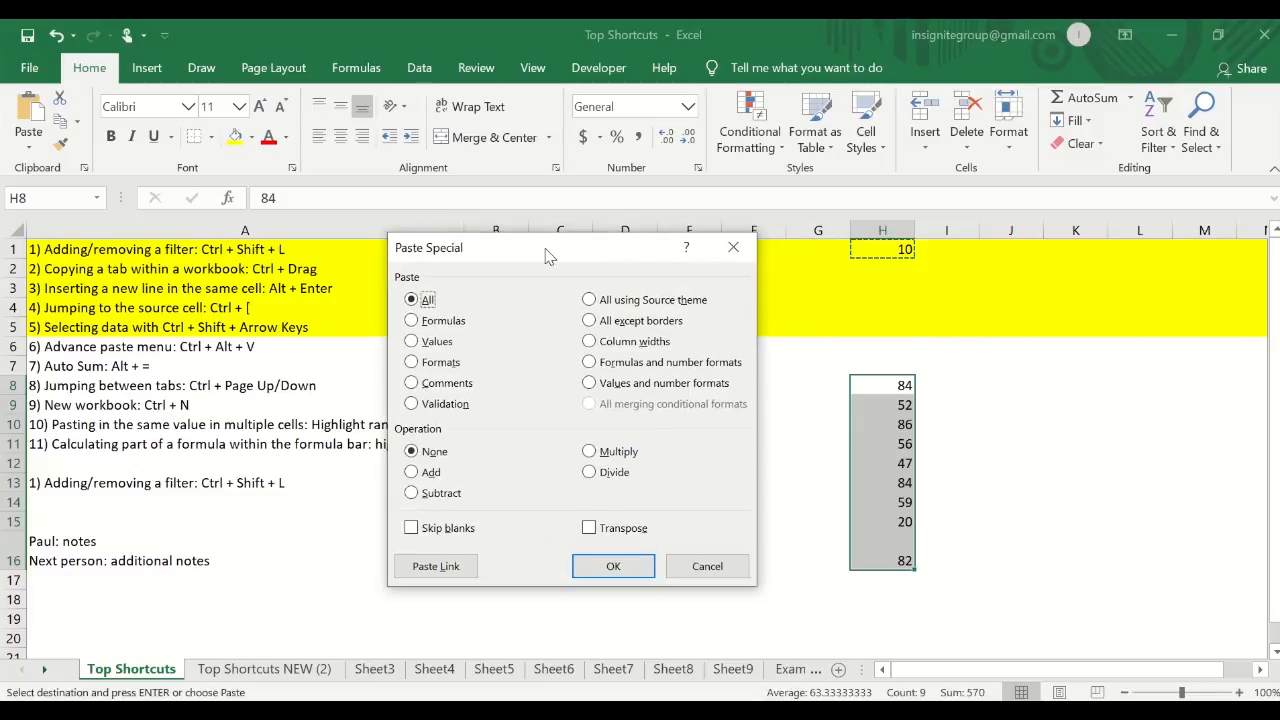
pyautogui.click(421, 477)
pyautogui.click(438, 342)
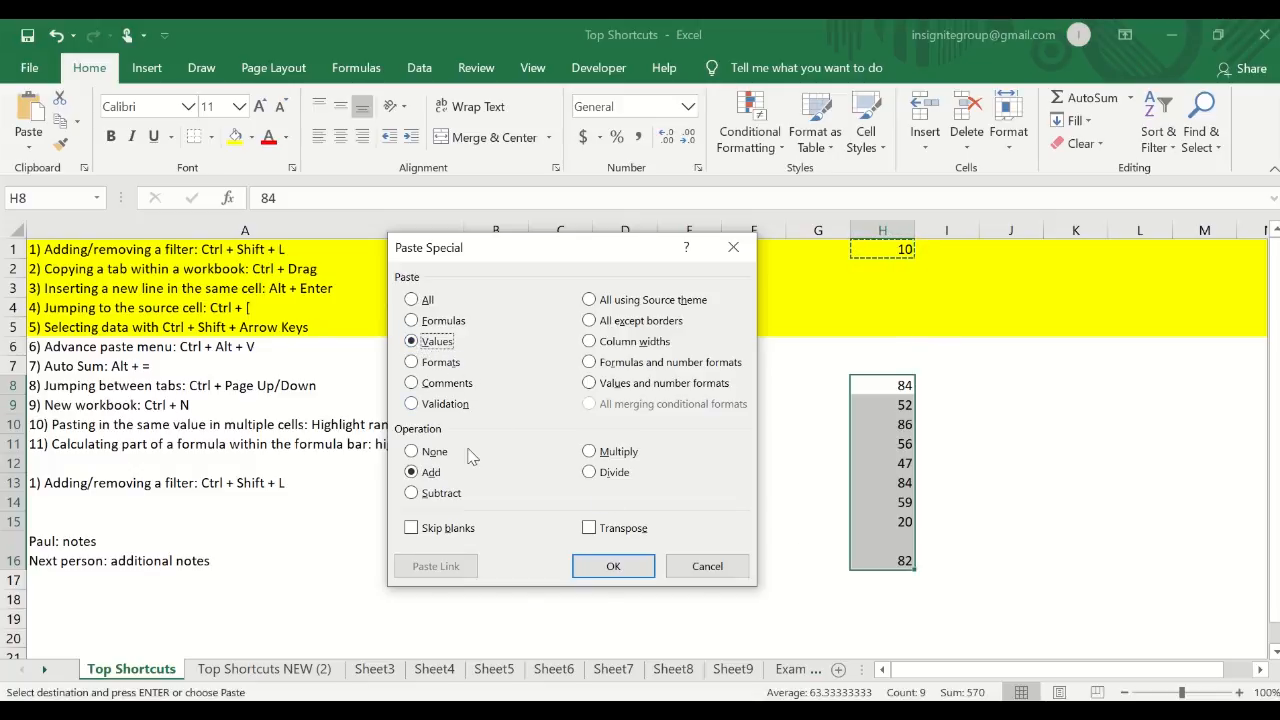
pyautogui.click(609, 568)
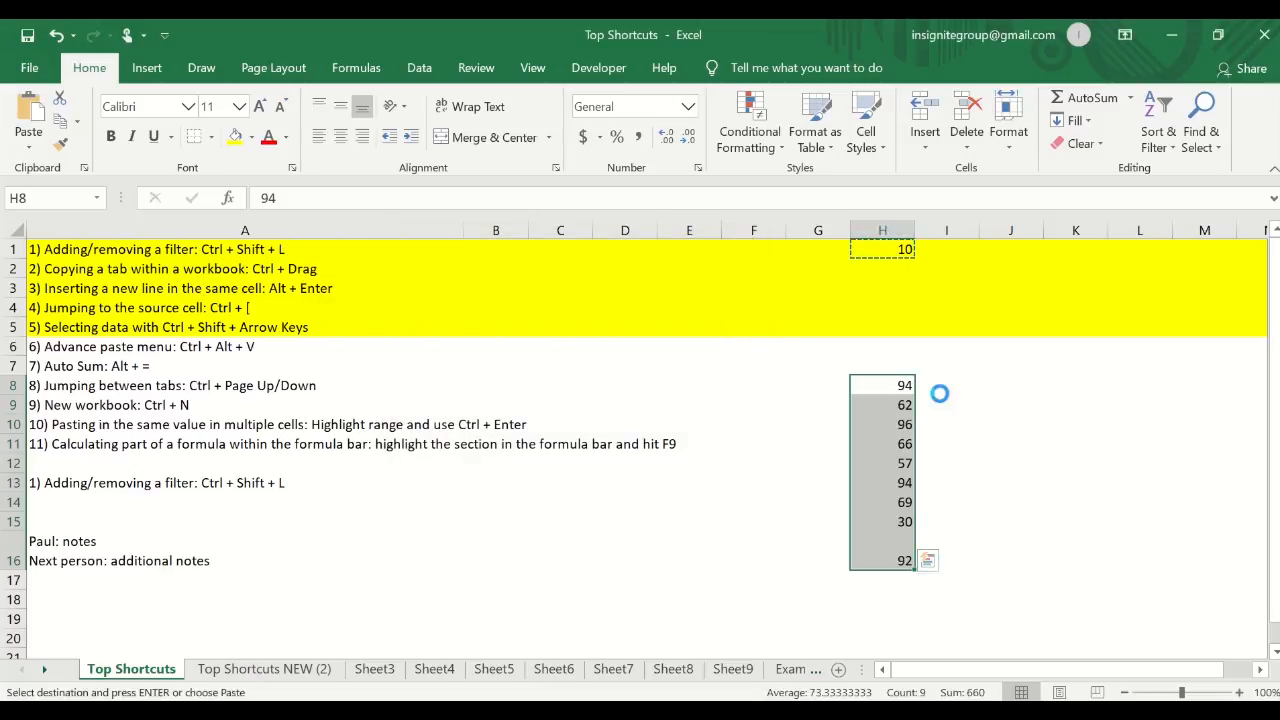
# - Undo and redo the addition on H8 to H16 to compare the numbers, and cancel the copy mode on H1
pyautogui.hotkey('ctrl', 'z')
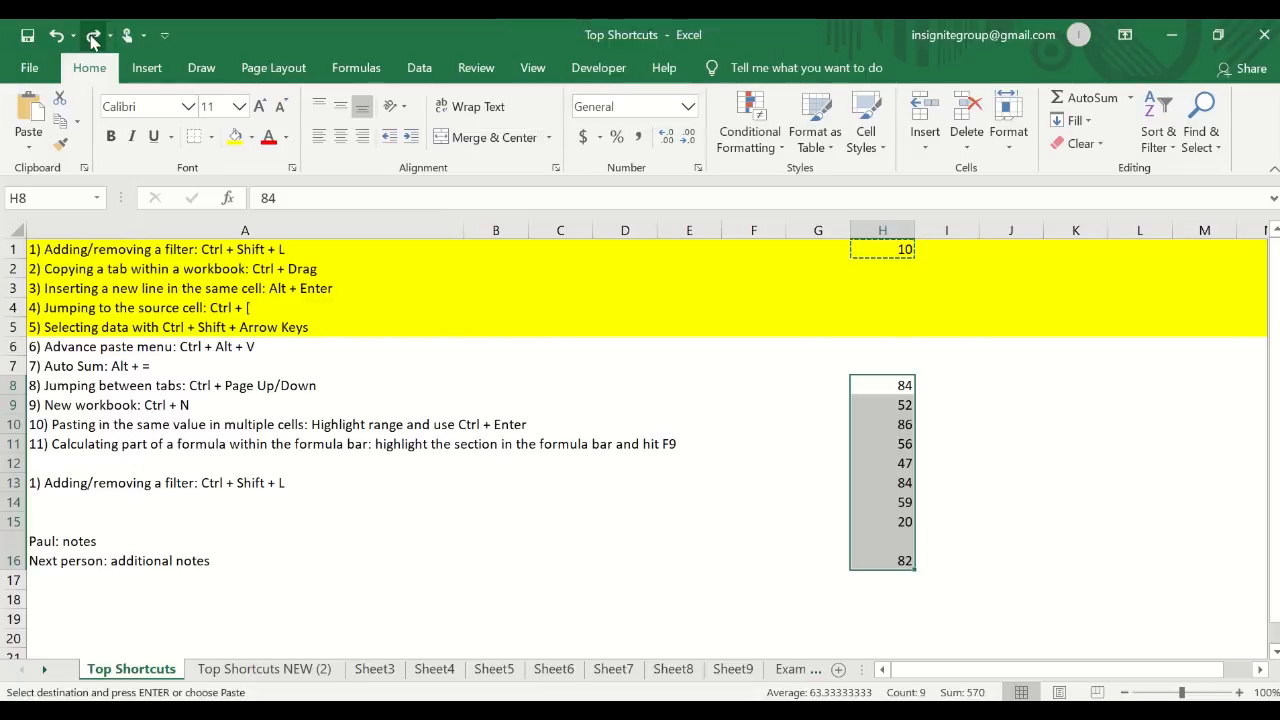
pyautogui.click(92, 36)
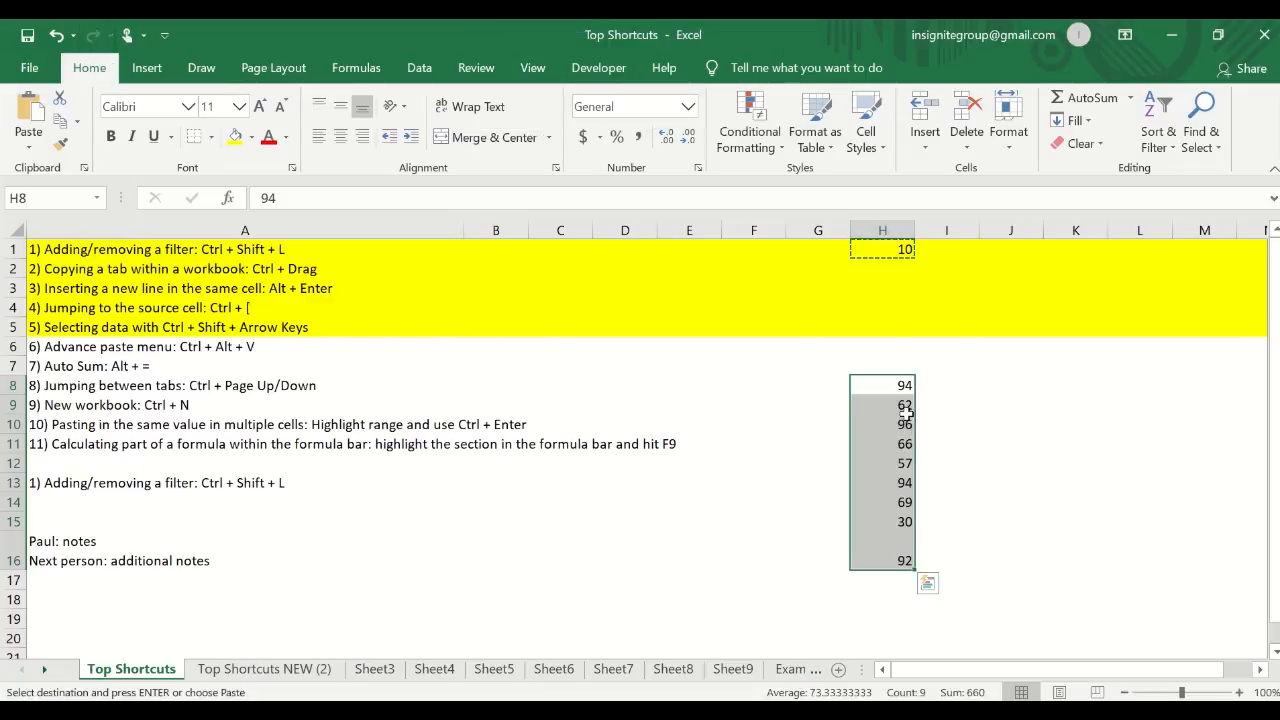
pyautogui.moveTo(902, 388); pyautogui.dragTo(893, 407)
pyautogui.click(892, 459)
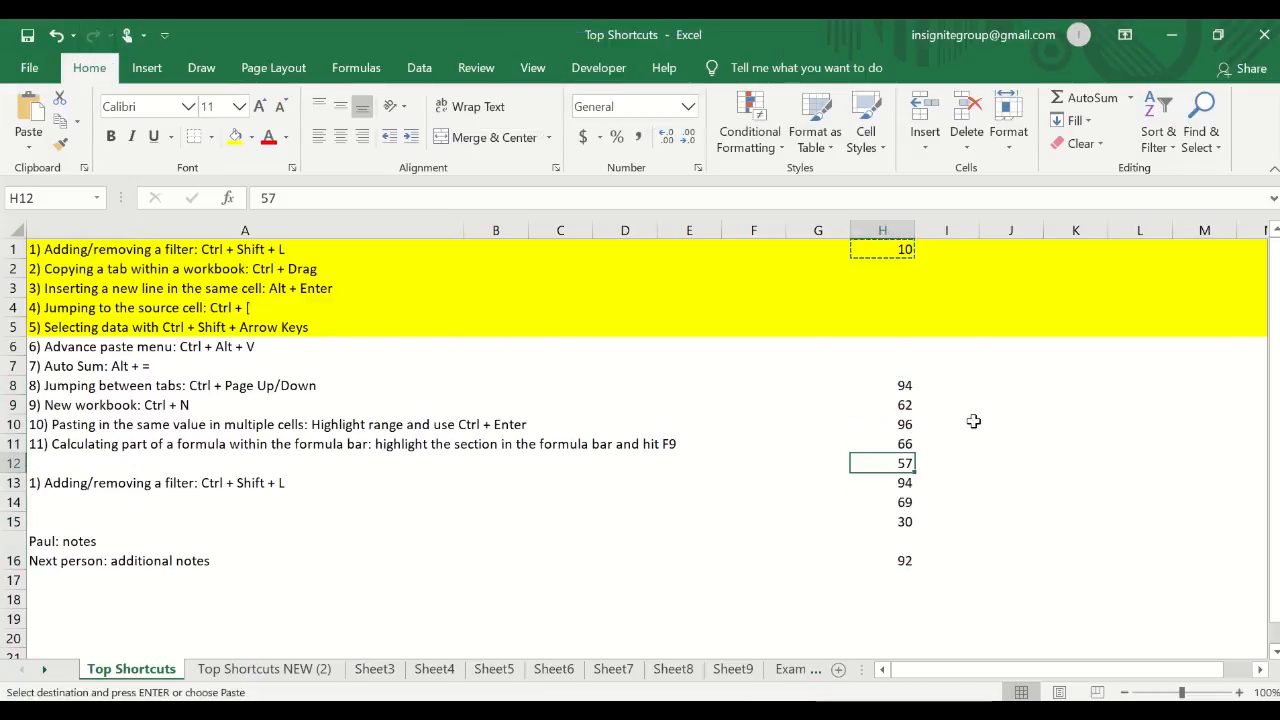
pyautogui.click(887, 251)
pyautogui.press('Escape')
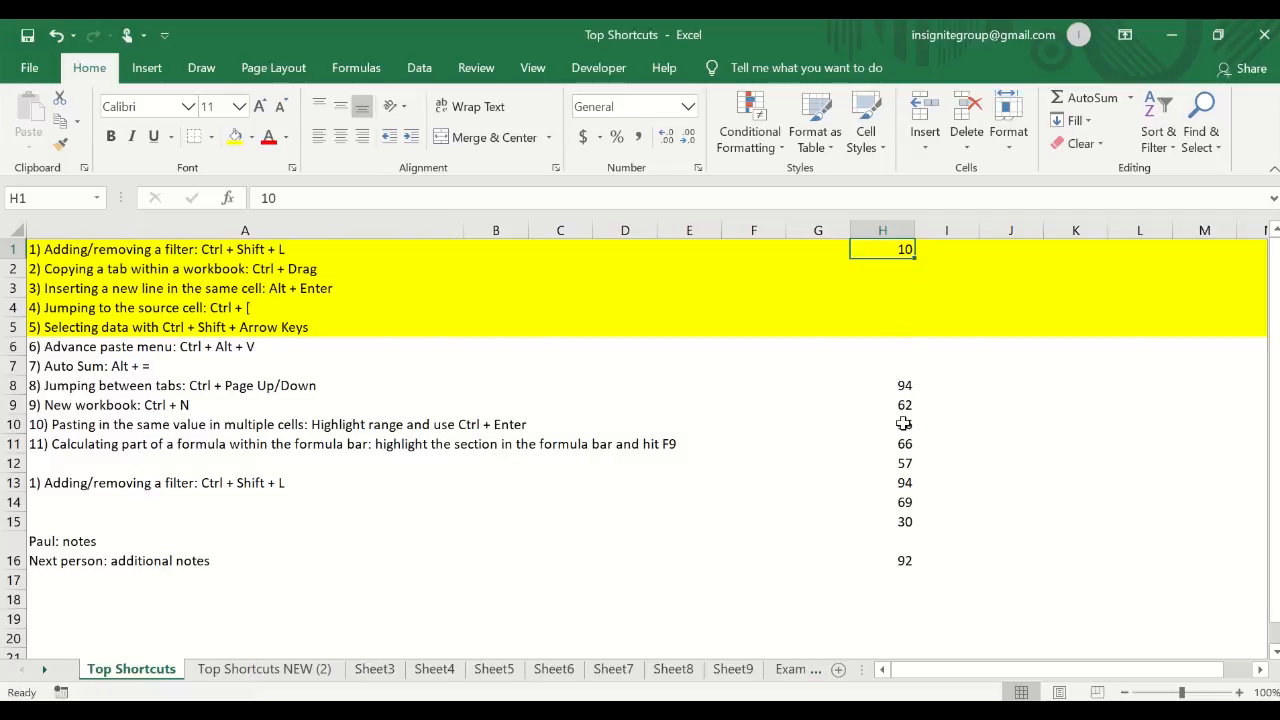
# - Fill row 6, the advanced paste menu entry, with yellow and clear the numbers in column H
pyautogui.click(13, 346)
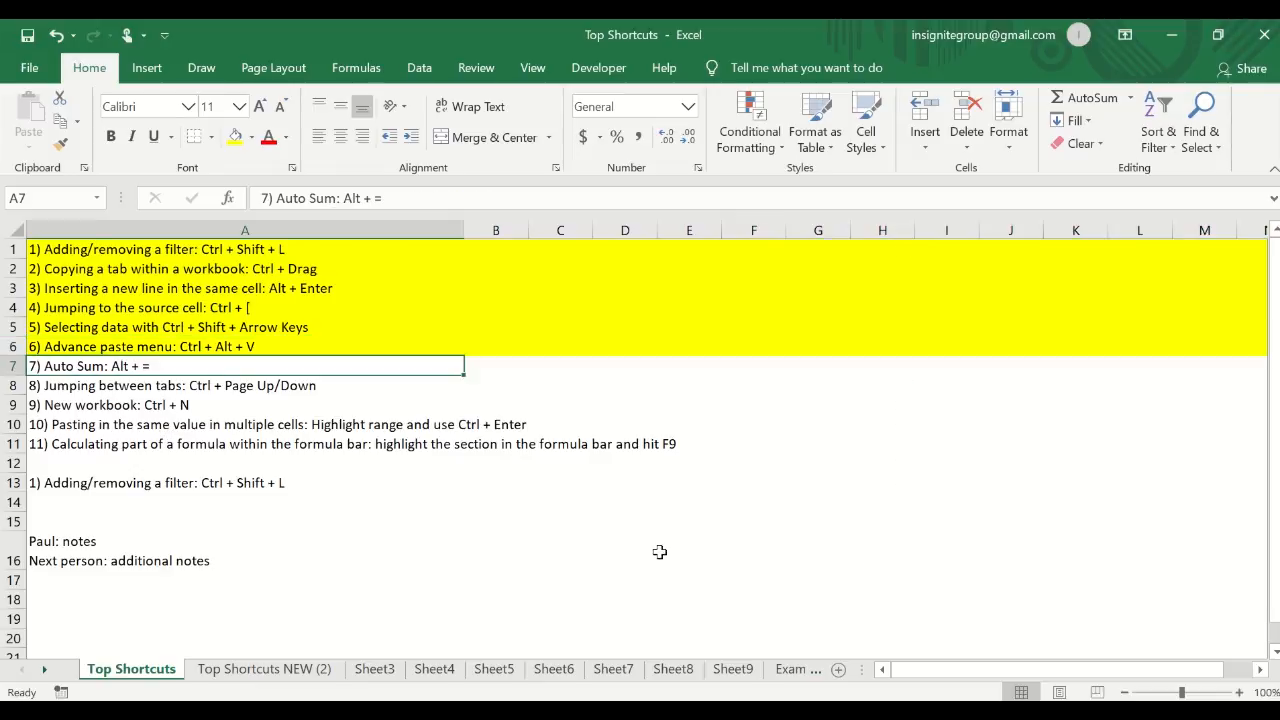
# - Switch to the Example Data sheet by choosing it from the list of all sheets
pyautogui.click(289, 675)
pyautogui.click(415, 677)
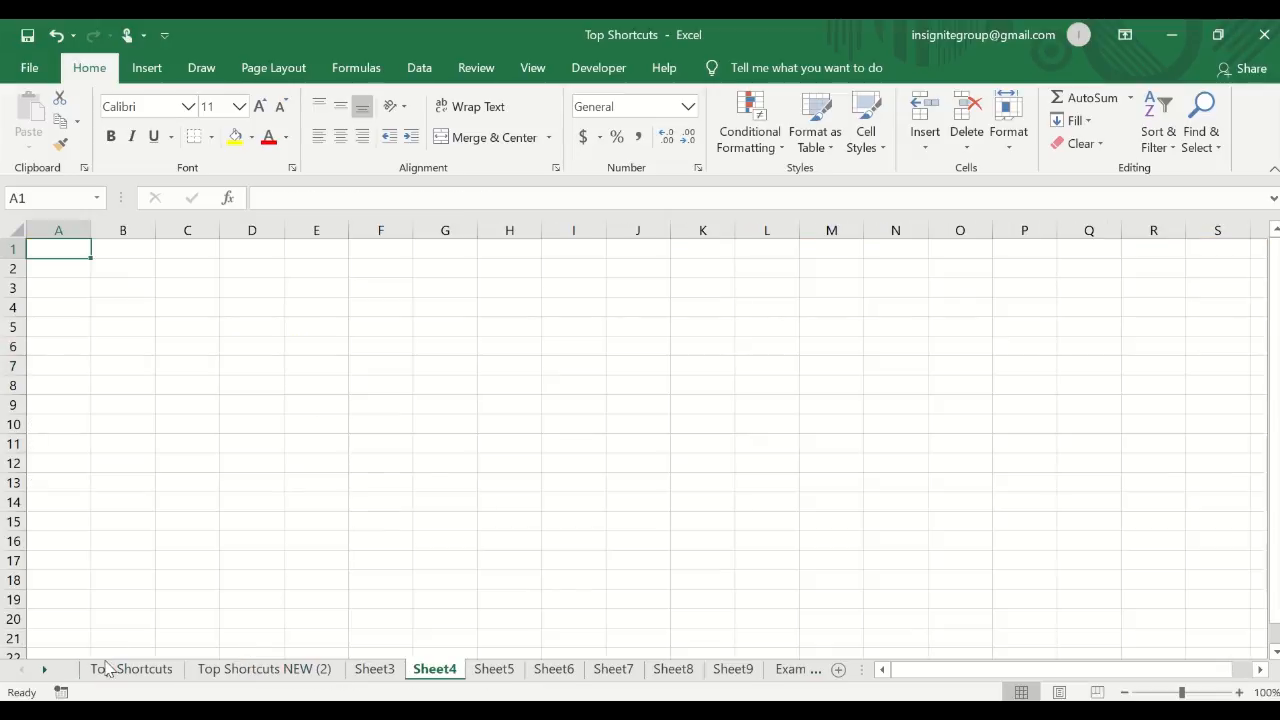
pyautogui.rightClick(33, 670)
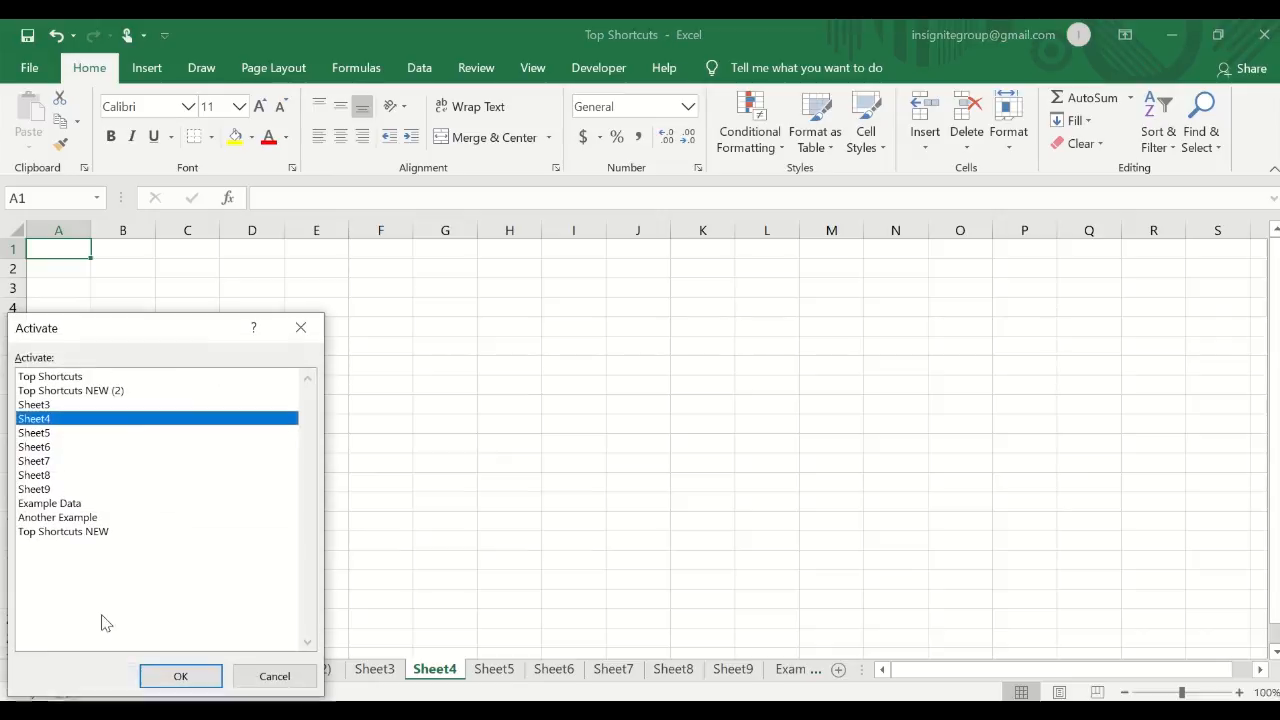
pyautogui.click(84, 505)
pyautogui.click(180, 676)
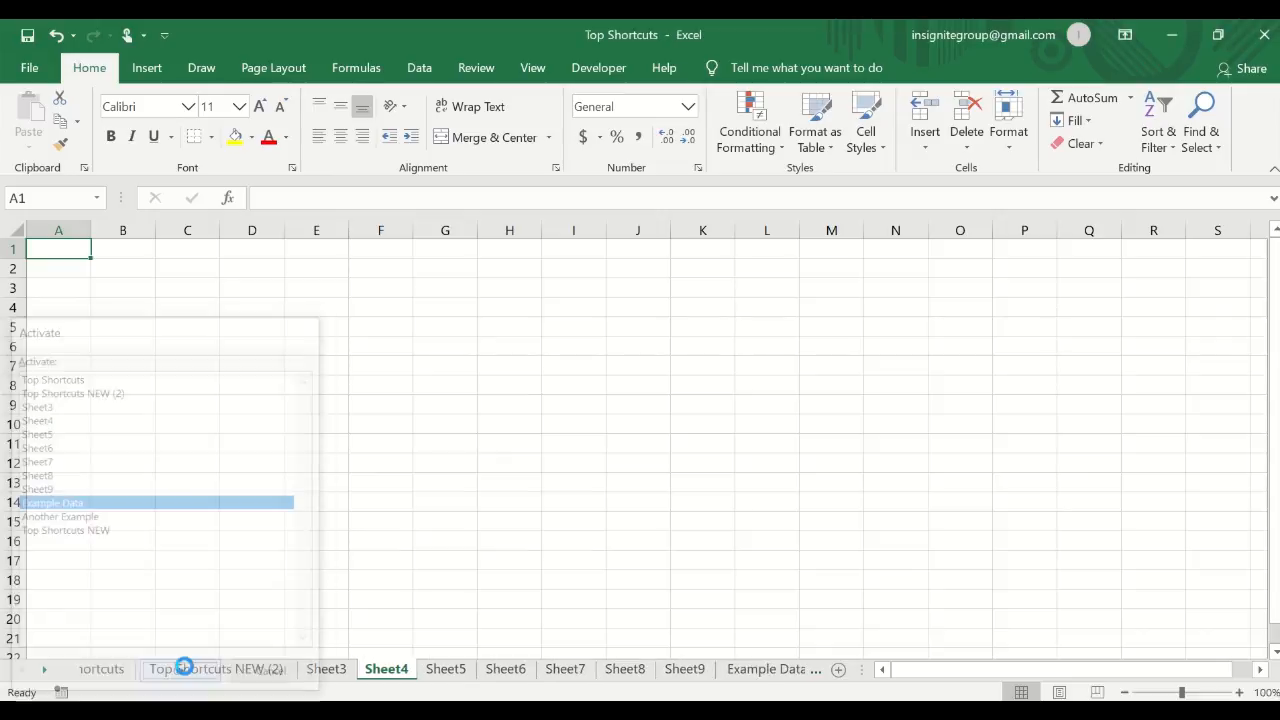
# - Clear E12 to H12 and enter a SUM formula for E4 to E11 in E12
pyautogui.moveTo(272, 466); pyautogui.dragTo(425, 478)
pyautogui.press('Delete')
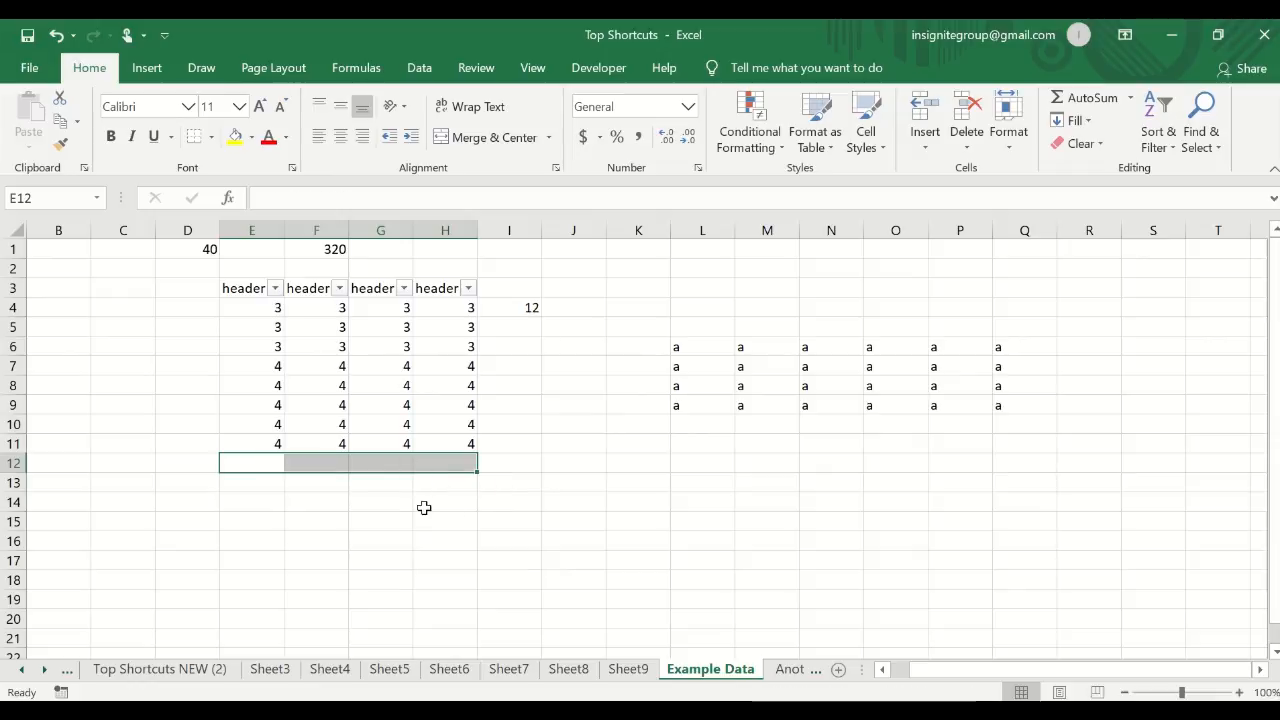
pyautogui.click(272, 463)
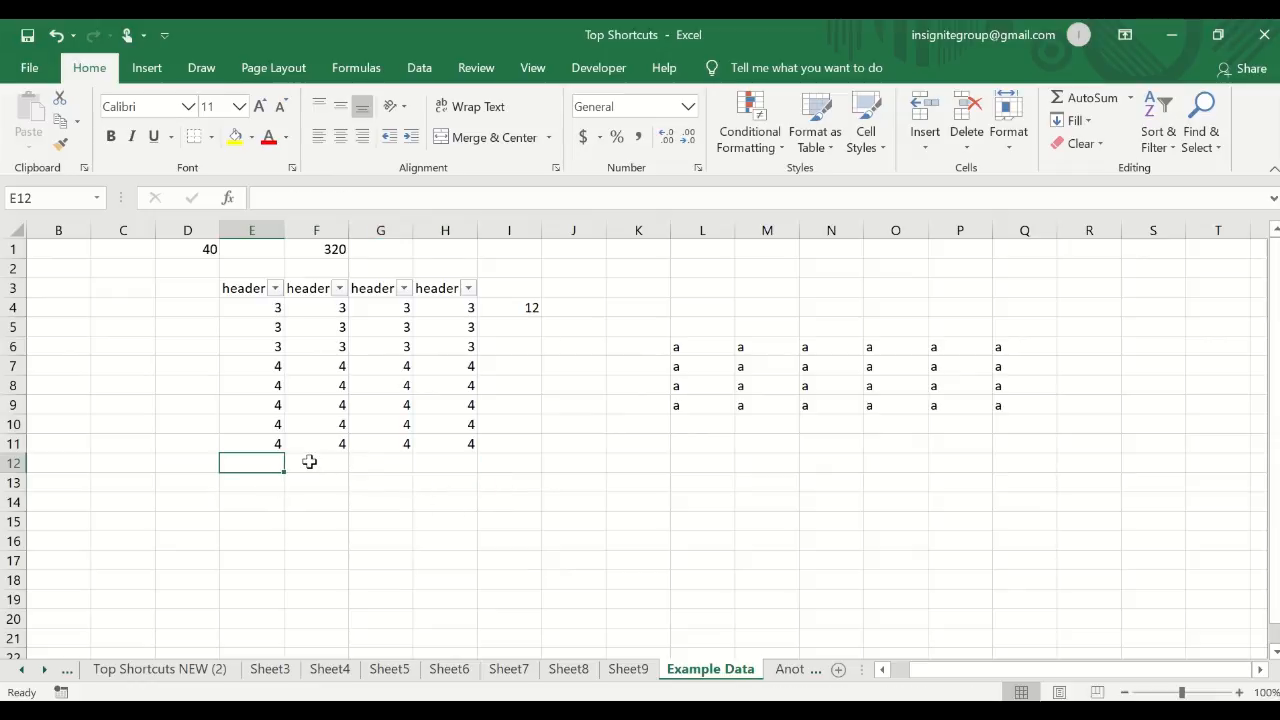
pyautogui.write('=sum(')
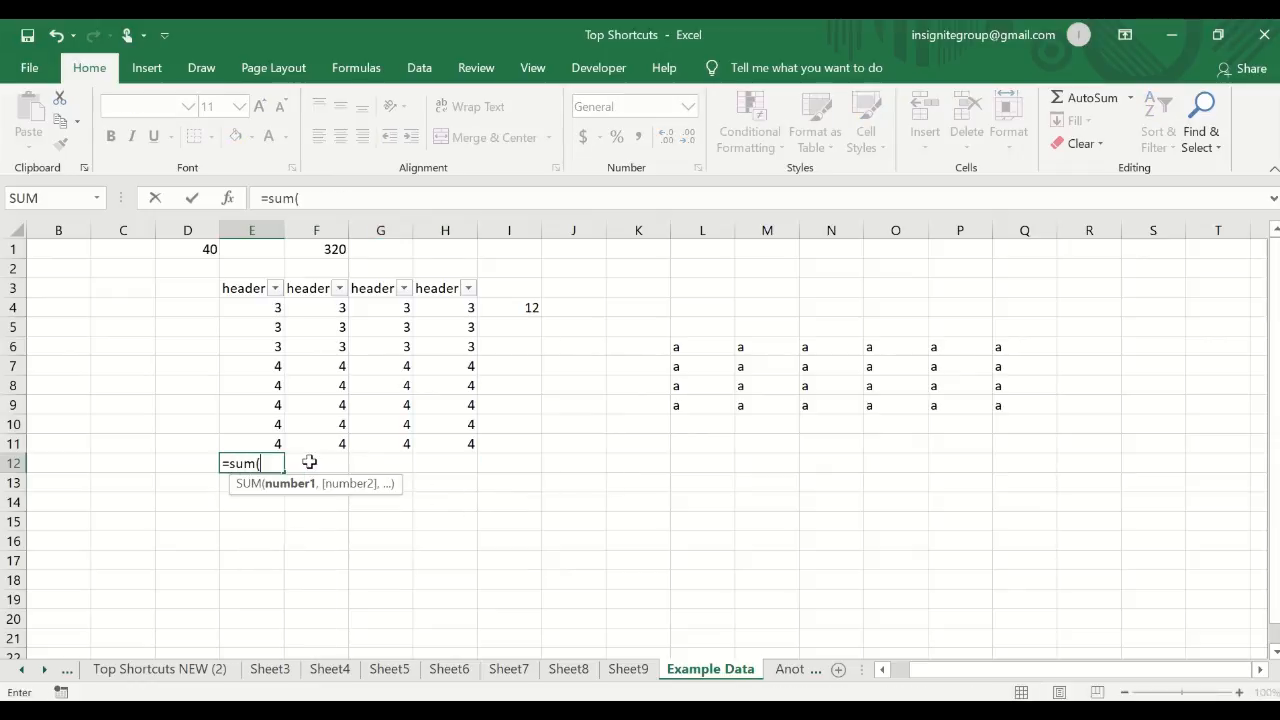
pyautogui.press('Up')
pyautogui.hotkey('ctrl', 'shift', 'Up')
pyautogui.press('Return')
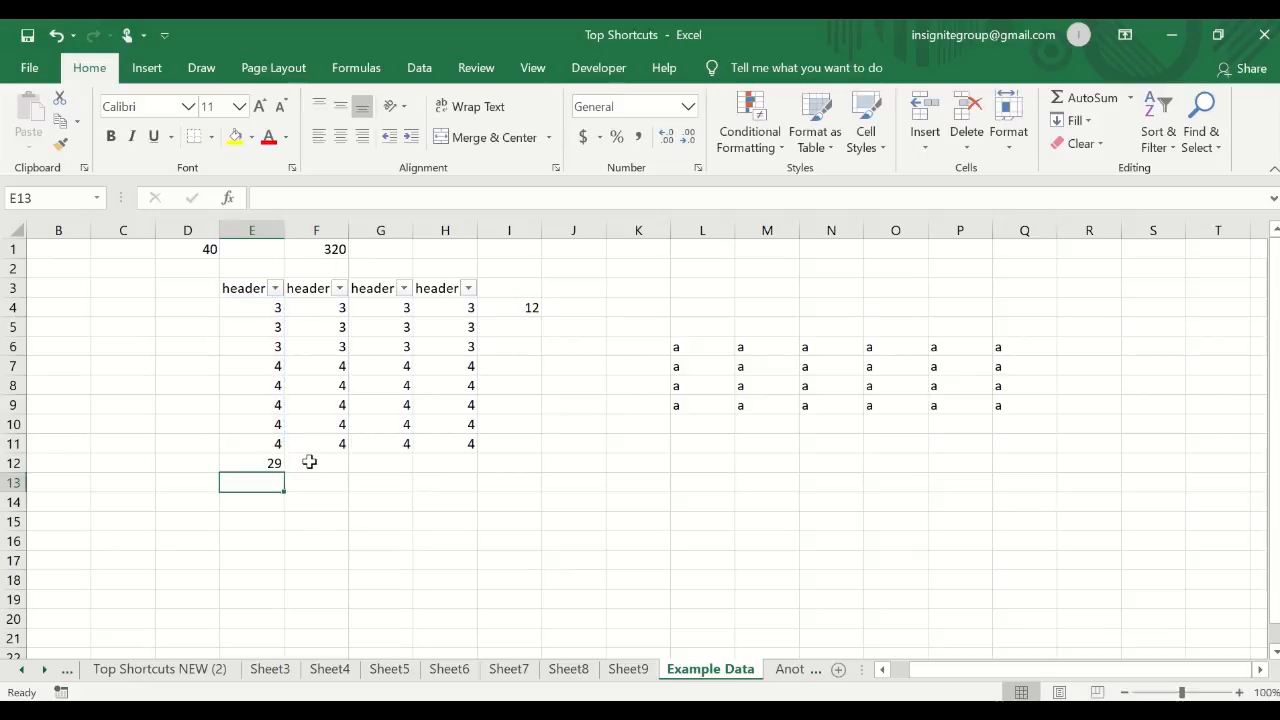
pyautogui.press('Up')
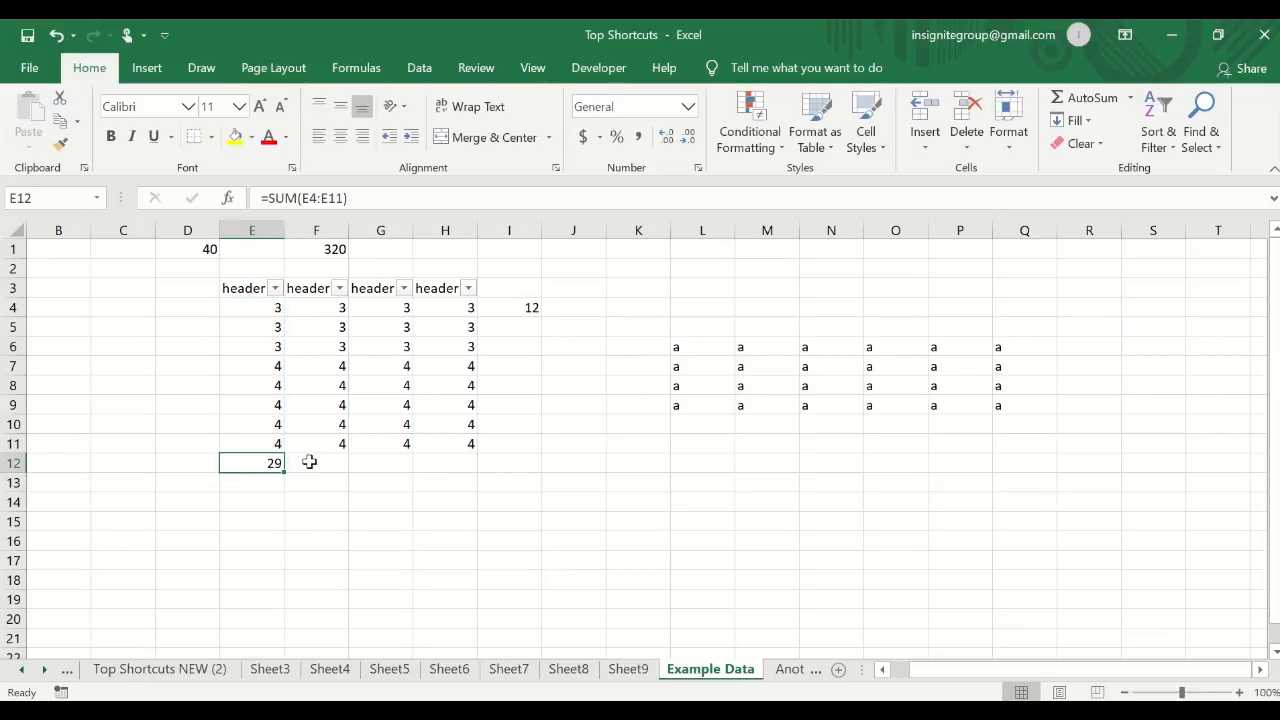
# - Total the second and third header columns in F12 and G12 with AutoSum
pyautogui.click(309, 461)
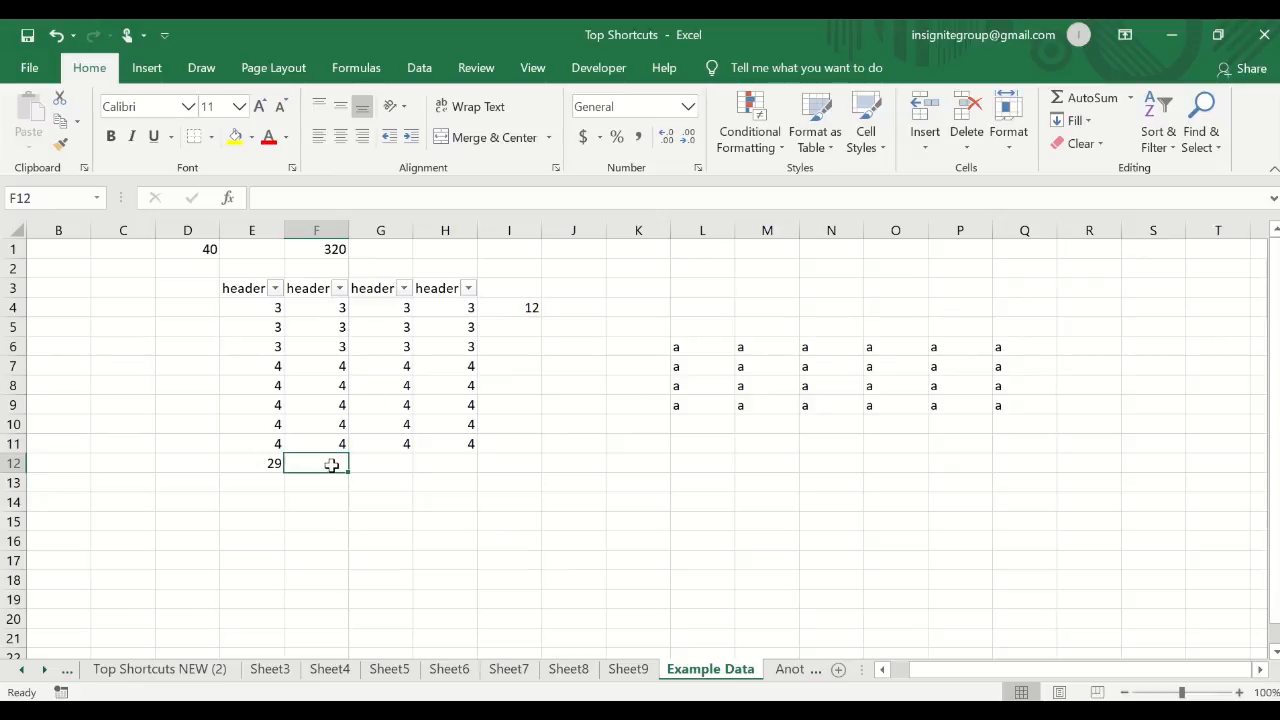
pyautogui.hotkey('alt', '=')
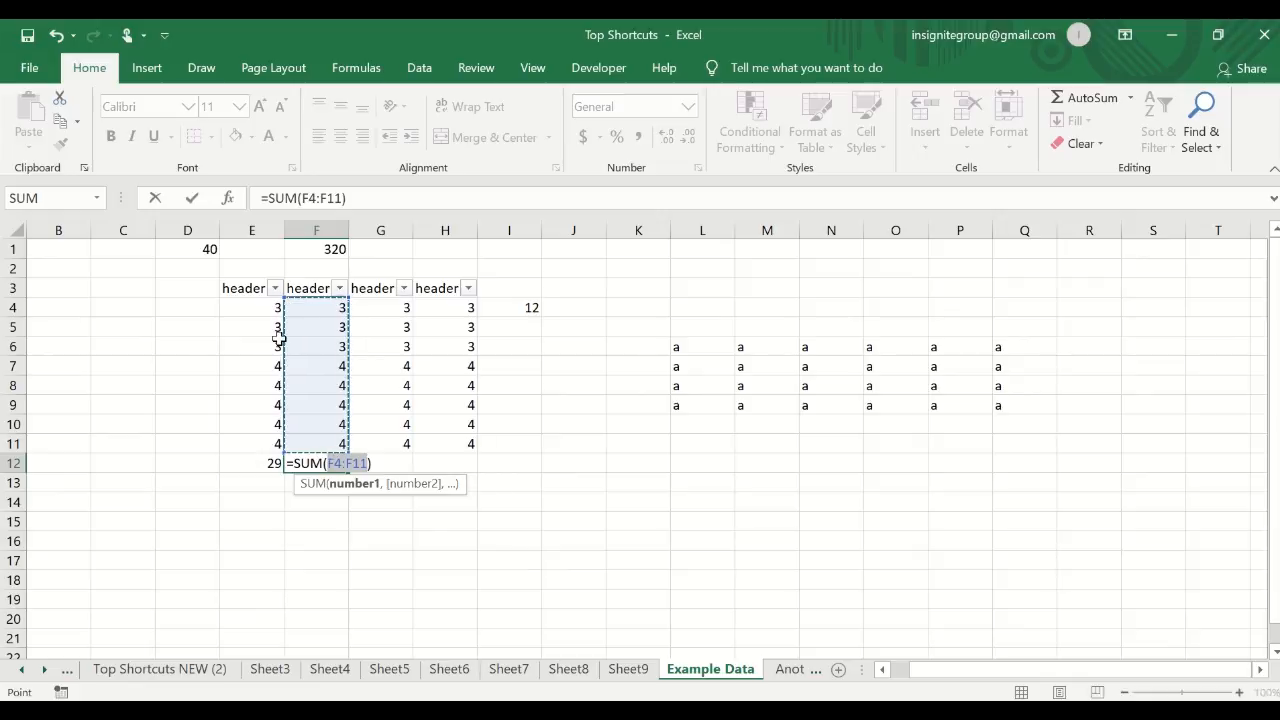
pyautogui.hotkey('ctrl', 'Return')
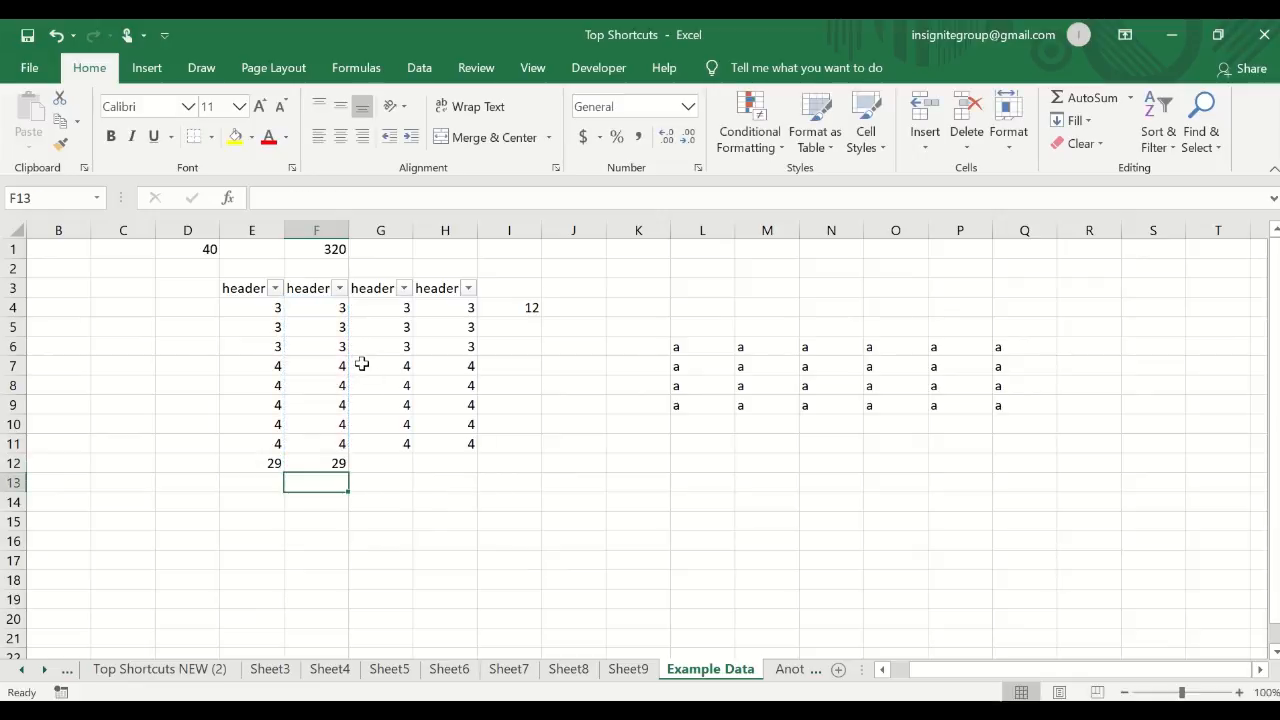
pyautogui.press('Right')
pyautogui.hotkey('alt', '=')
pyautogui.press('Return')
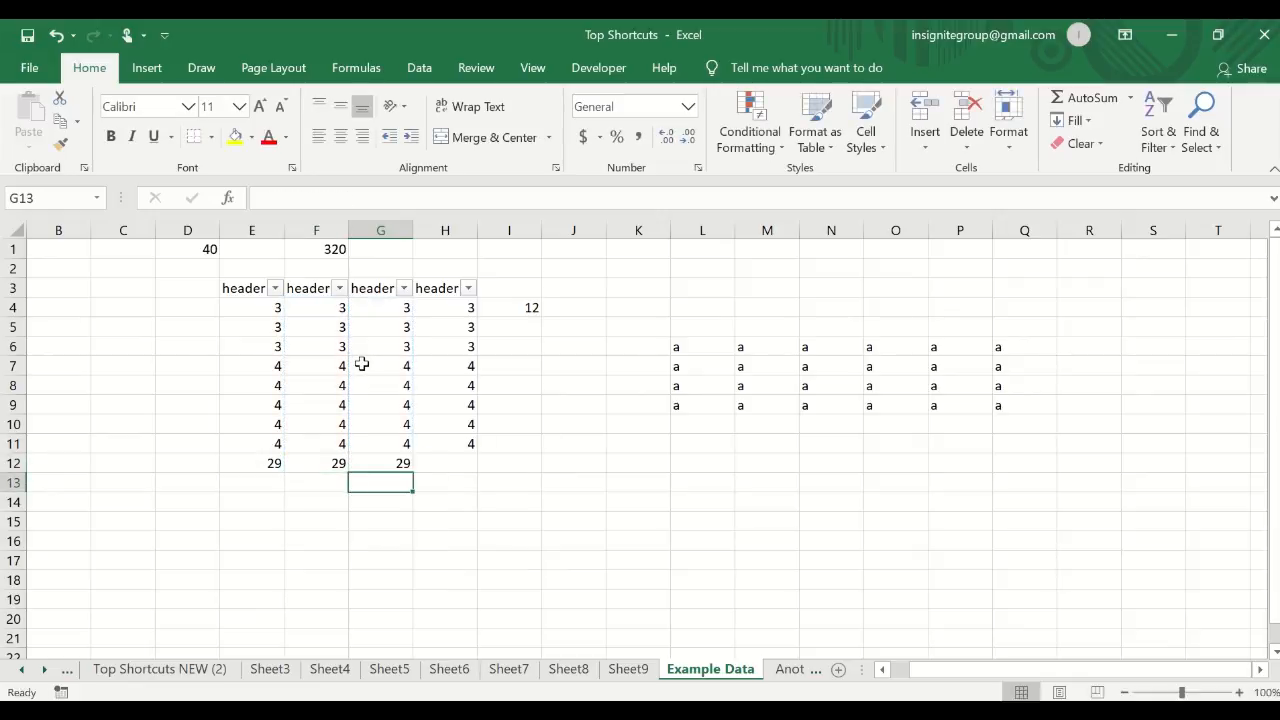
pyautogui.press('Up')
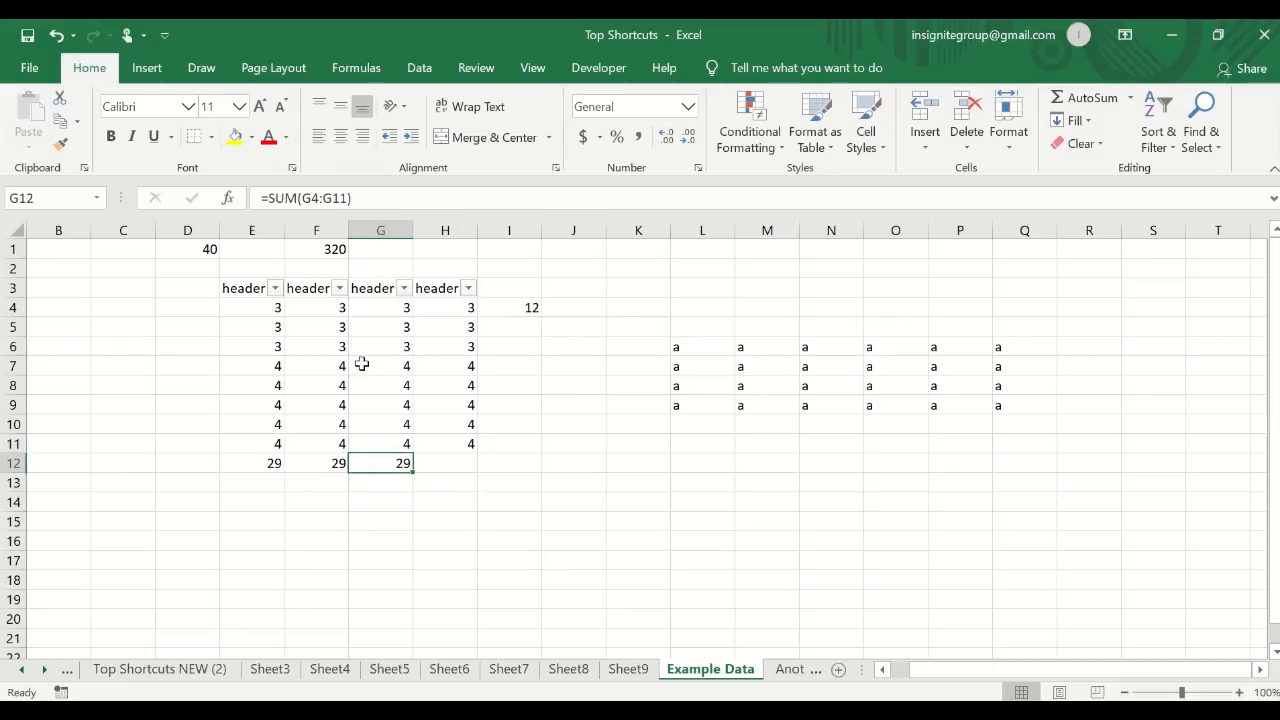
# - Delete the row total in I4
pyautogui.click(506, 369)
pyautogui.press('Up')
pyautogui.press('Up')
pyautogui.press('Up')
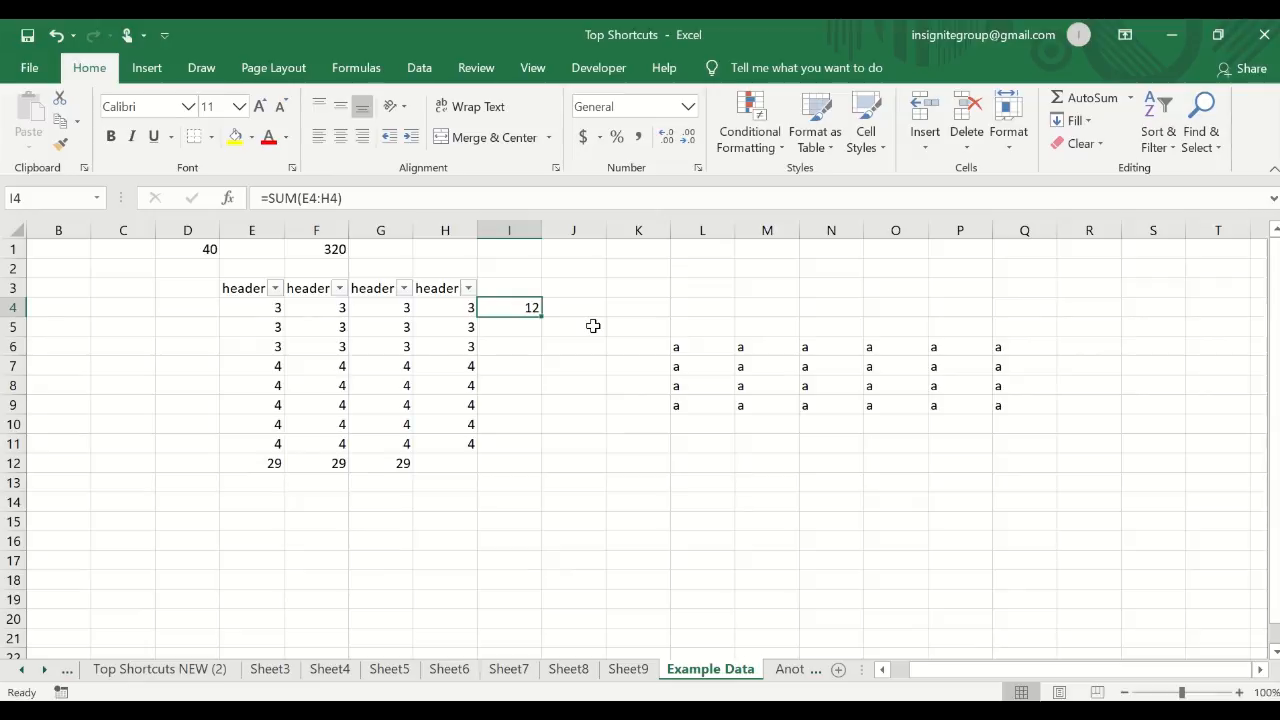
pyautogui.press('Delete')
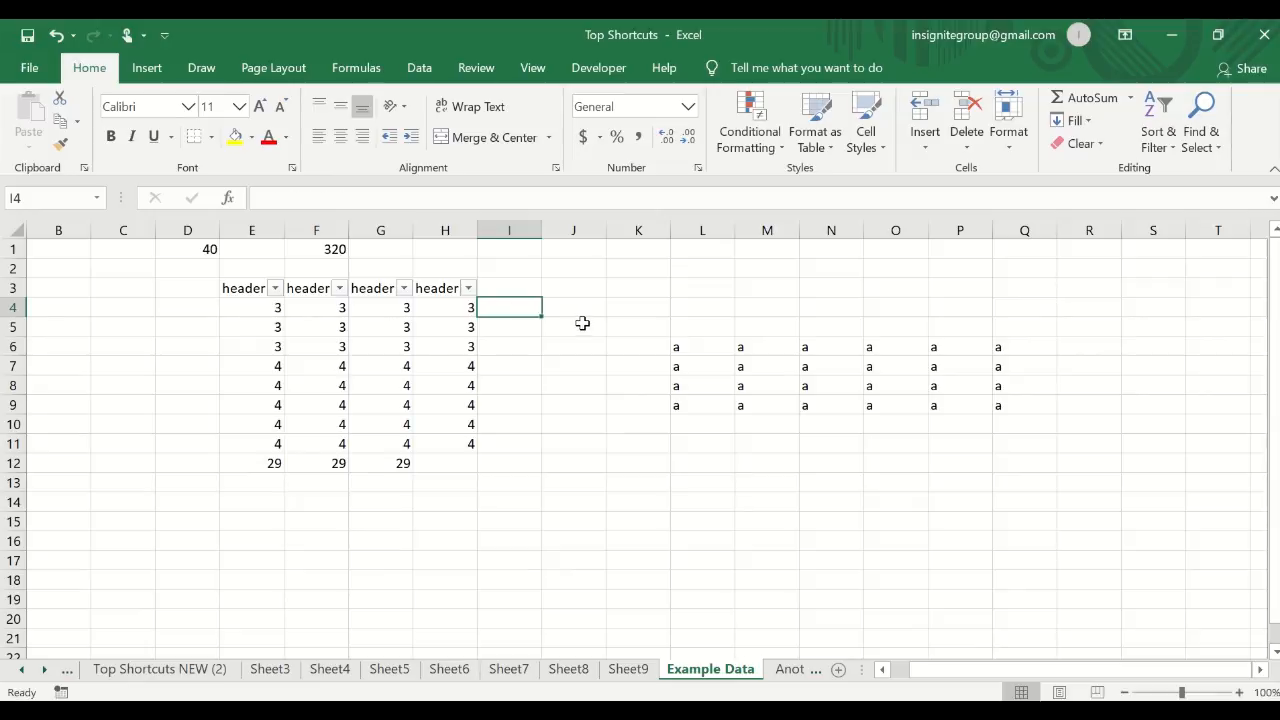
# - Total the first data row, E4 to H4, in I4 with AutoSum and check the summed range
pyautogui.hotkey('alt', '=')
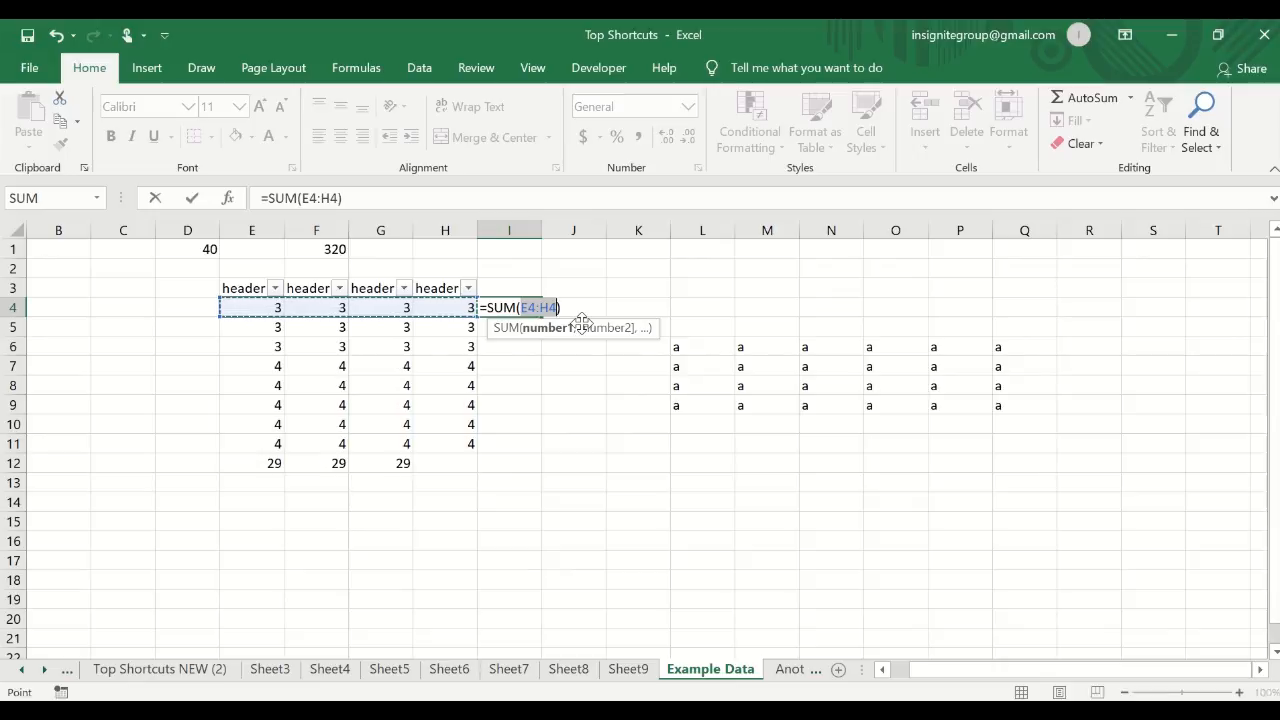
pyautogui.press('Return')
pyautogui.moveTo(255, 311); pyautogui.dragTo(472, 307)
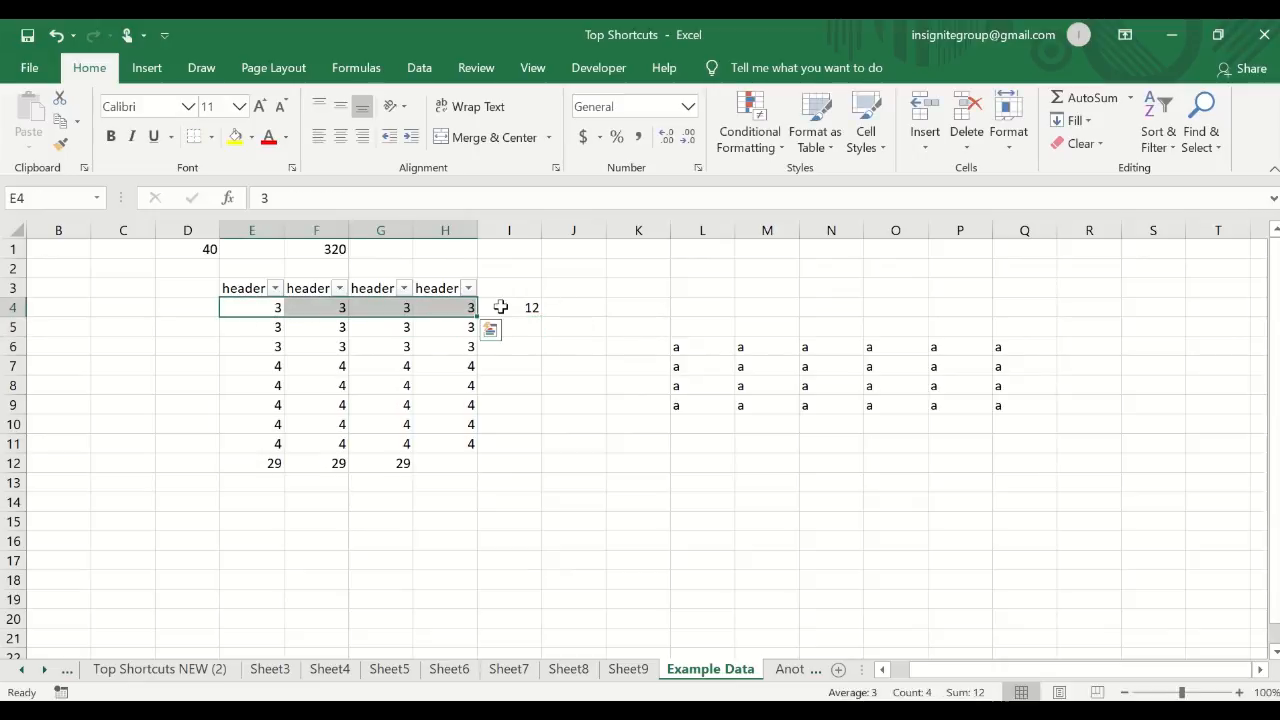
pyautogui.click(520, 308)
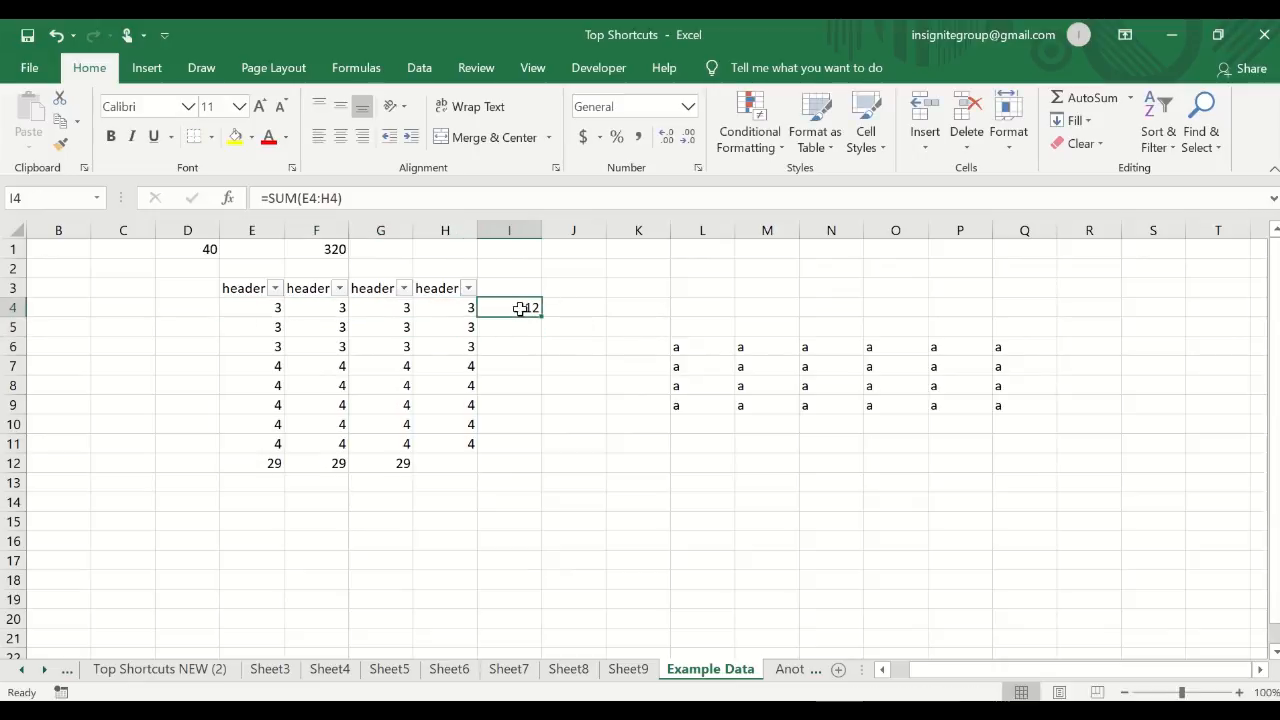
# - Total the fourth header column, H4 to H11, in H12 with AutoSum
pyautogui.click(400, 463)
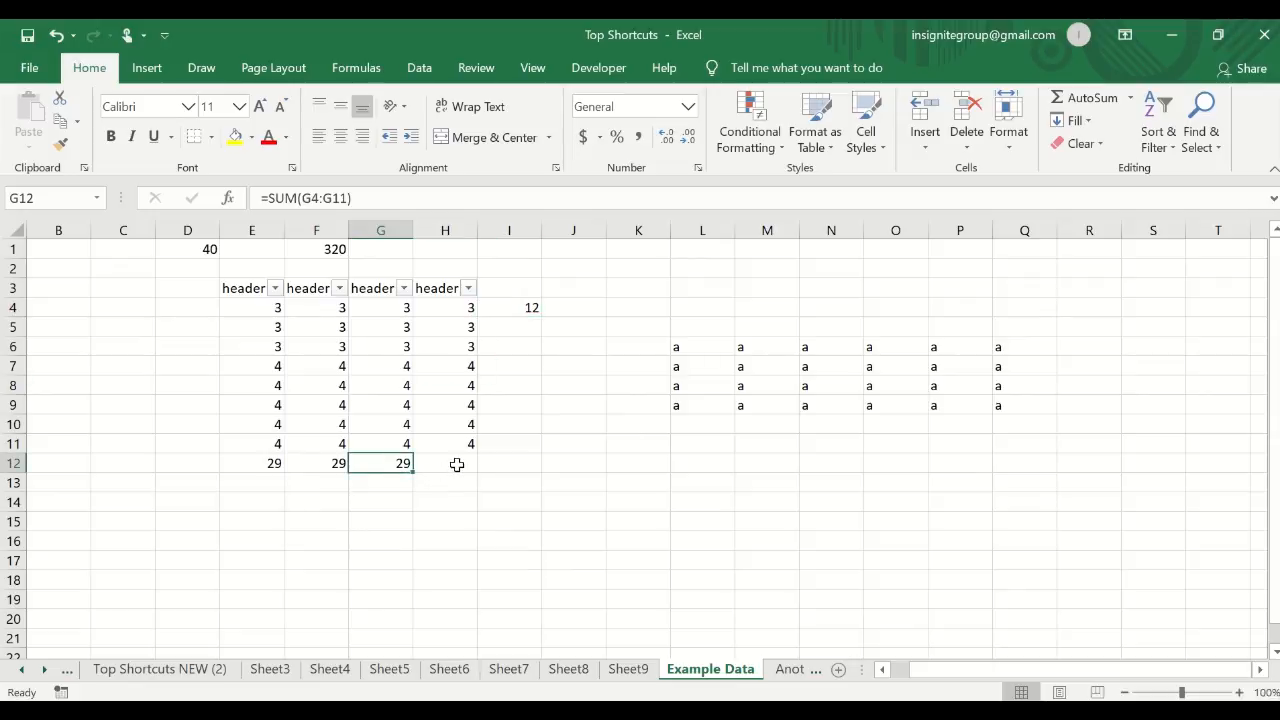
pyautogui.click(452, 465)
pyautogui.hotkey('alt', '=')
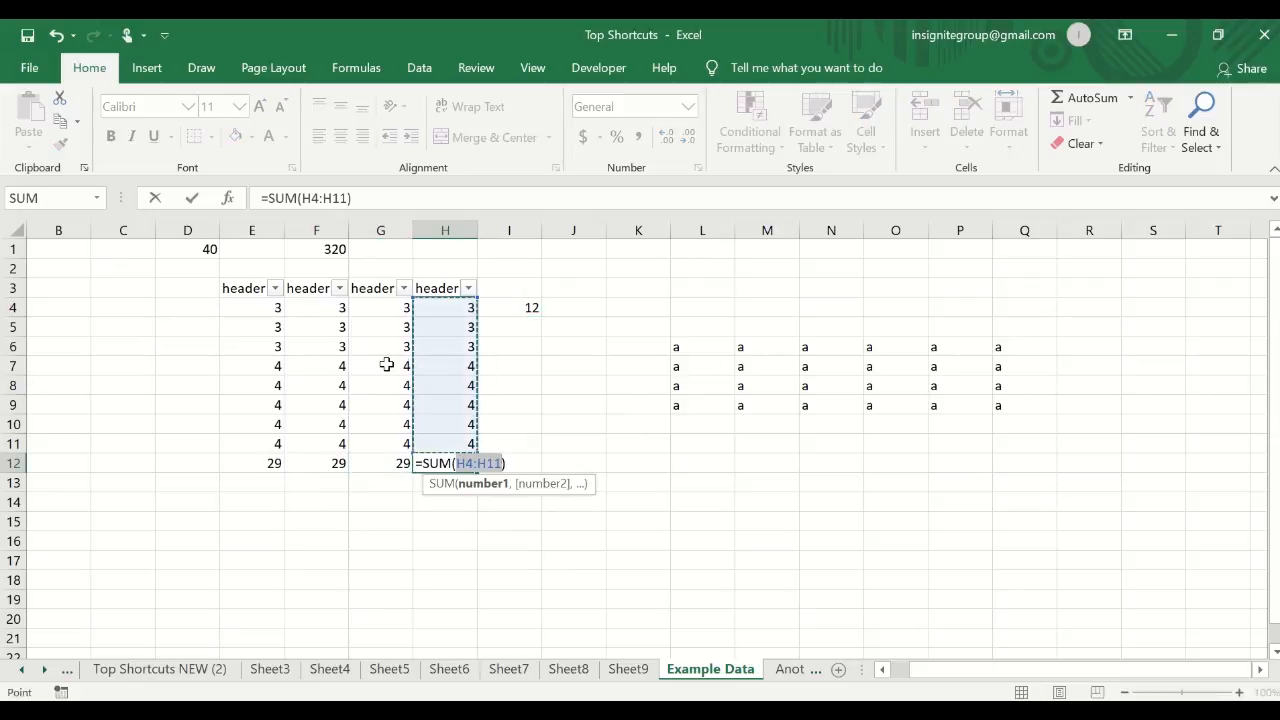
pyautogui.press('Return')
pyautogui.press('Up')
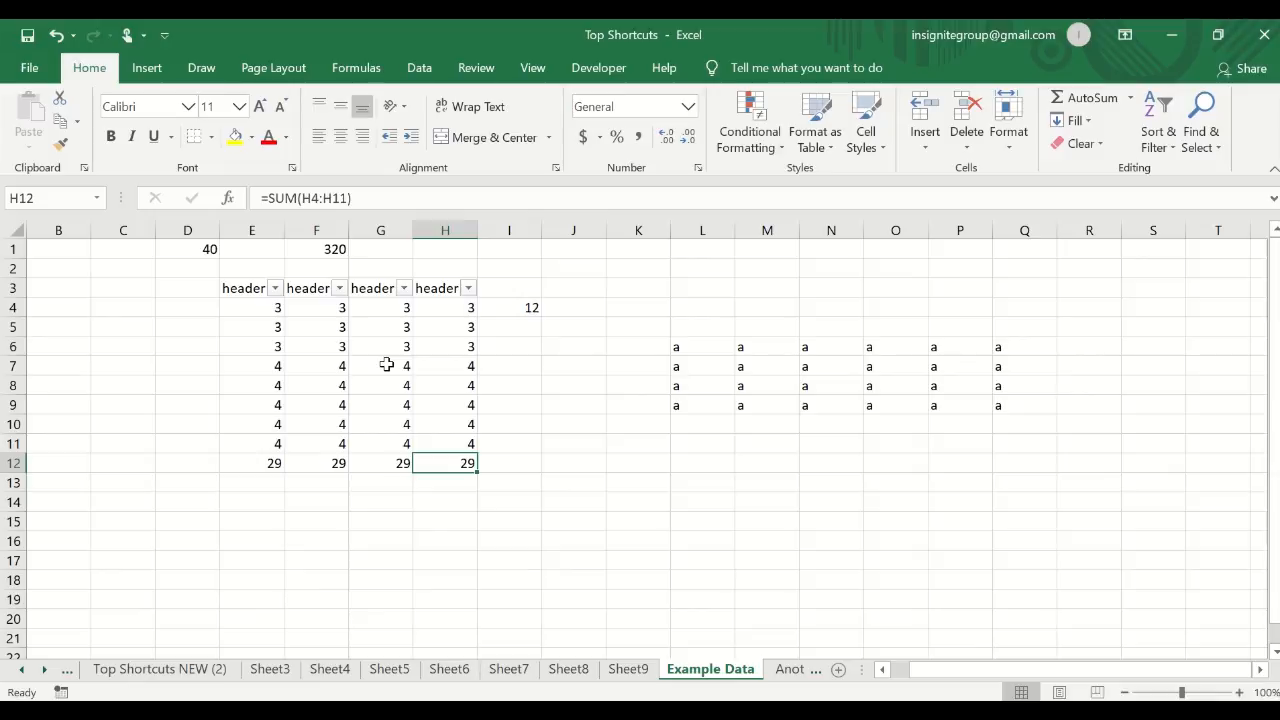
pyautogui.hotkey('alt', '=')
pyautogui.press('Return')
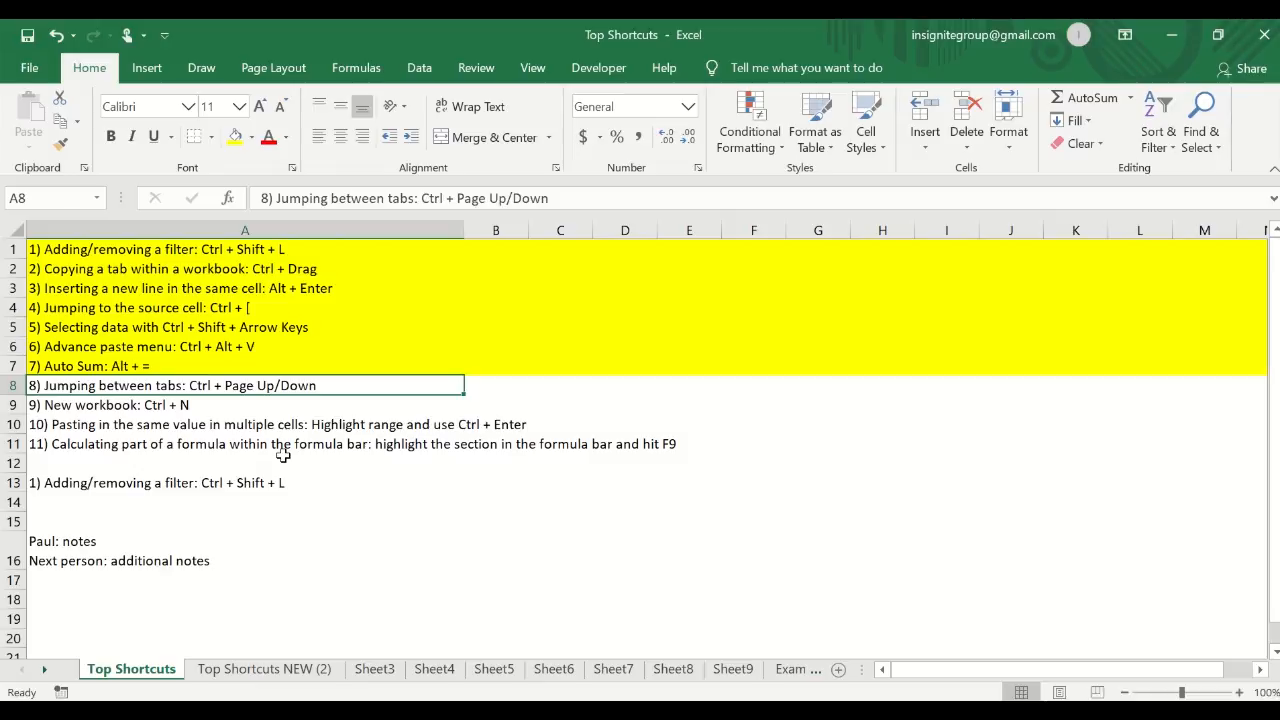
# - Step forward from the Top Shortcuts sheet through the following sheets and back, ending on Sheet5
pyautogui.hotkey('ctrl', 'pagedown')
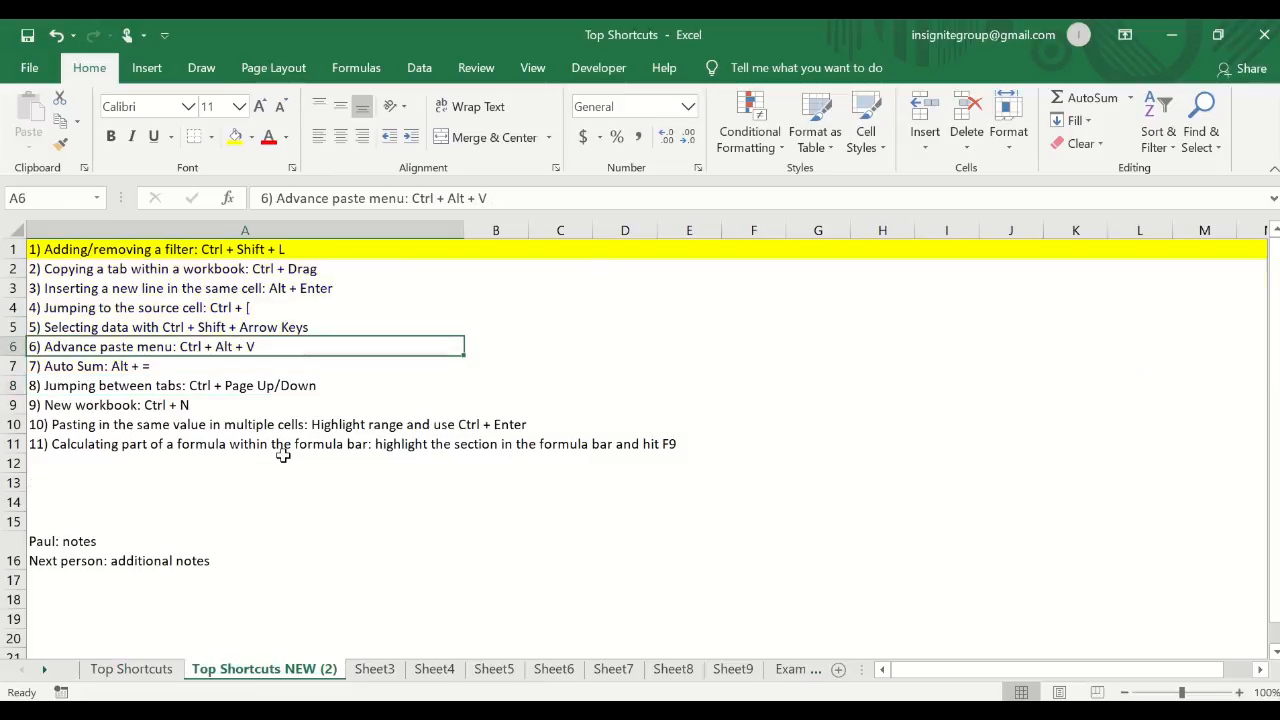
pyautogui.hotkey('ctrl', 'pagedown')
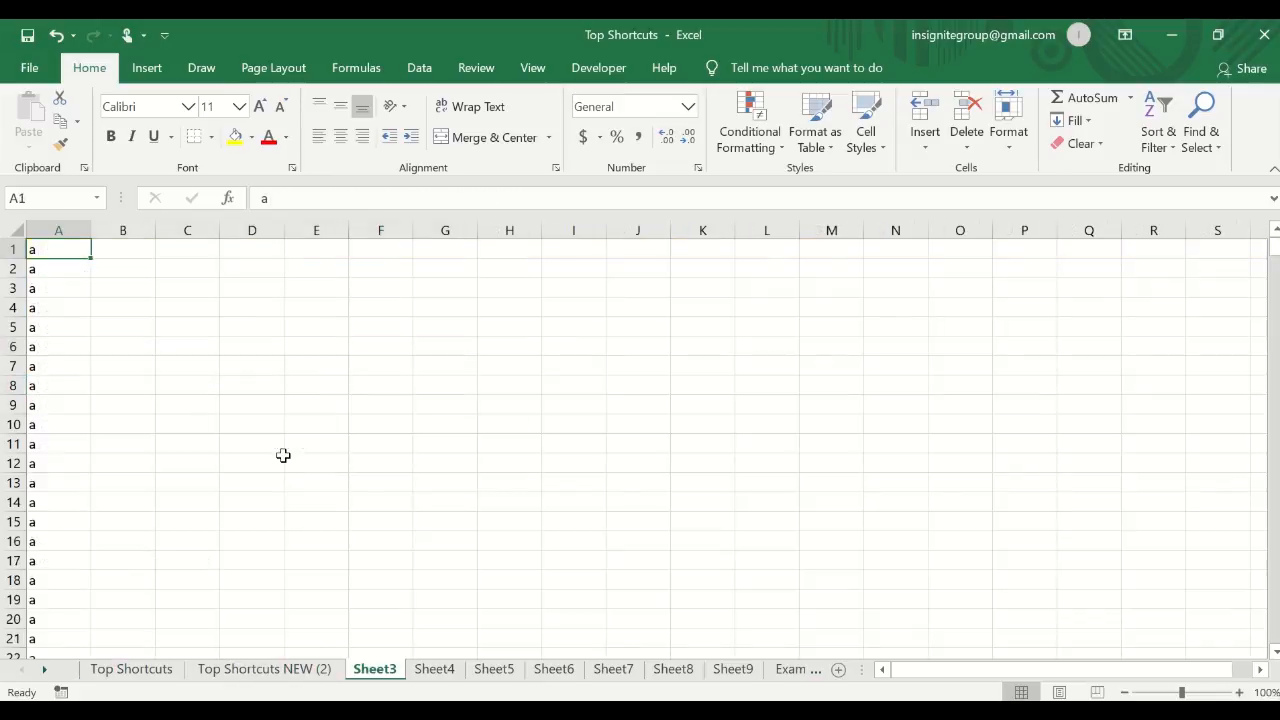
pyautogui.hotkey('ctrl', 'pagedown')
pyautogui.hotkey('ctrl', 'pagedown')
pyautogui.hotkey('ctrl', 'pagedown')
pyautogui.hotkey('ctrl', 'pageup')
pyautogui.hotkey('ctrl', 'pageup')
pyautogui.hotkey('ctrl', 'pageup')
pyautogui.hotkey('ctrl', 'pageup')
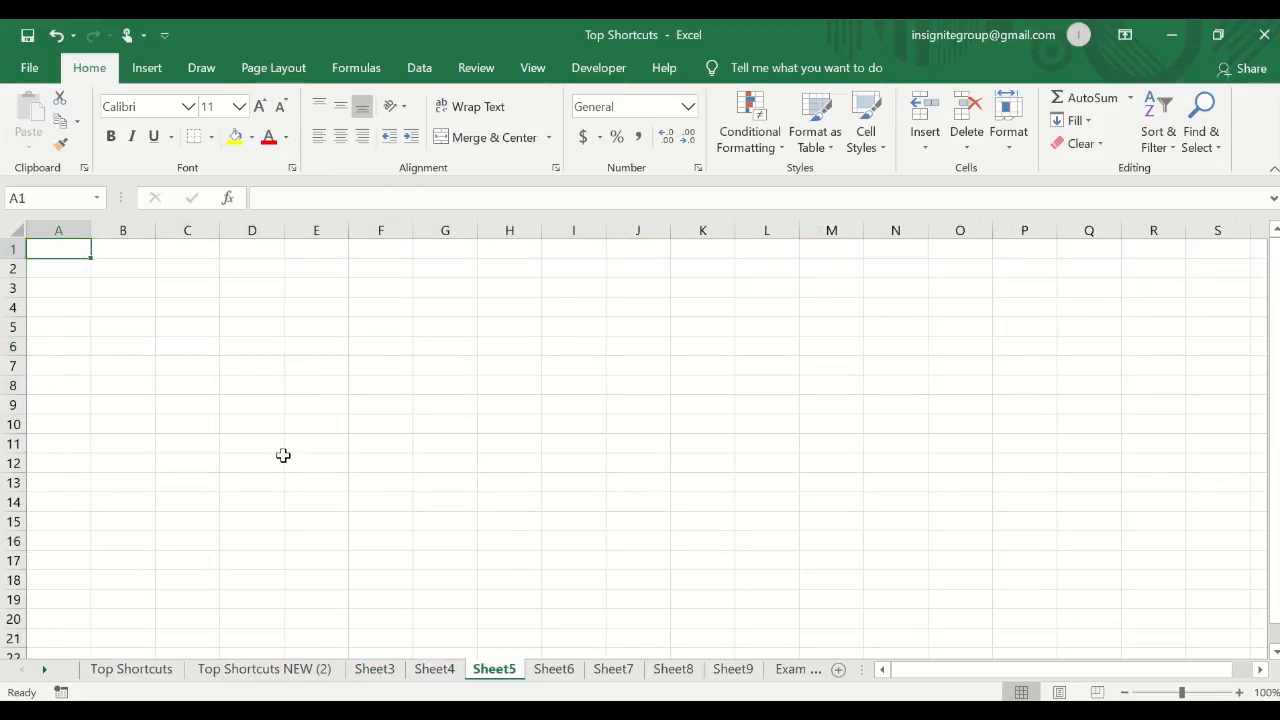
# - Move forward sheet by sheet to the last one, Top Shortcuts NEW
pyautogui.hotkey('ctrl', 'pagedown')
pyautogui.hotkey('ctrl', 'pagedown')
pyautogui.hotkey('ctrl', 'pagedown')
pyautogui.hotkey('ctrl', 'pagedown')
pyautogui.hotkey('ctrl', 'pagedown')
pyautogui.hotkey('ctrl', 'pagedown')
pyautogui.hotkey('ctrl', 'pagedown')
pyautogui.hotkey('ctrl', 'pagedown')
pyautogui.hotkey('ctrl', 'pagedown')
pyautogui.hotkey('ctrl', 'pagedown')
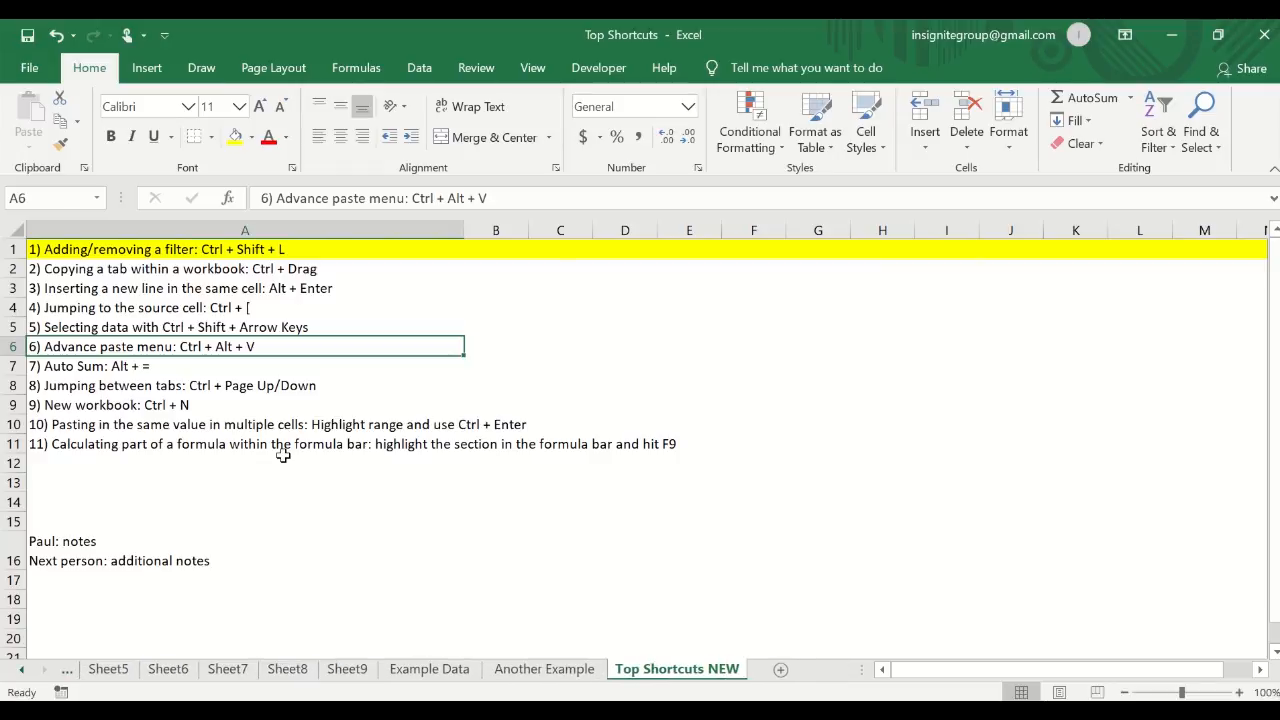
# - Move back sheet by sheet to the first one, Top Shortcuts
pyautogui.hotkey('ctrl', 'pageup')
pyautogui.hotkey('ctrl', 'pageup')
pyautogui.hotkey('ctrl', 'pageup')
pyautogui.hotkey('ctrl', 'pageup')
pyautogui.hotkey('ctrl', 'pageup')
pyautogui.hotkey('ctrl', 'pageup')
pyautogui.hotkey('ctrl', 'pageup')
pyautogui.hotkey('ctrl', 'pageup')
pyautogui.hotkey('ctrl', 'pageup')
pyautogui.hotkey('ctrl', 'pageup')
pyautogui.hotkey('ctrl', 'pageup')
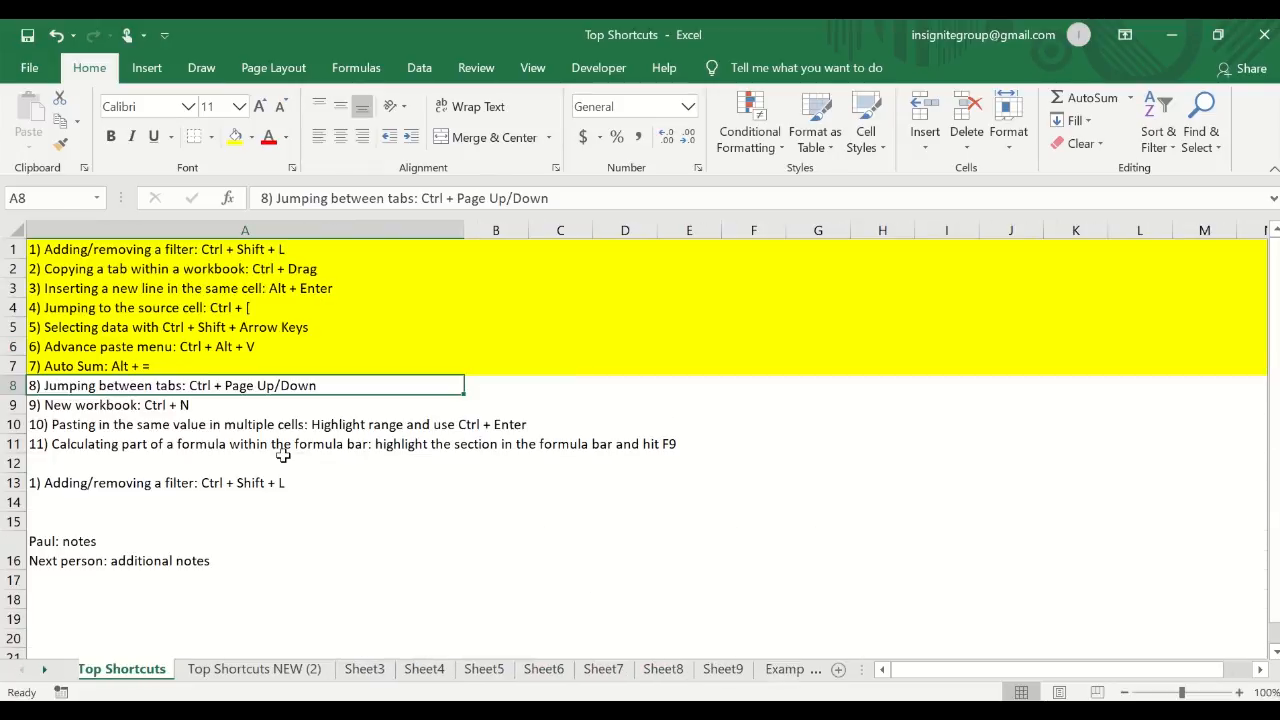
# - Step through the sheets from Top Shortcuts to Sheet6
pyautogui.hotkey('ctrl', 'pagedown')
pyautogui.hotkey('ctrl', 'pagedown')
pyautogui.hotkey('ctrl', 'pagedown')
pyautogui.hotkey('ctrl', 'pagedown')
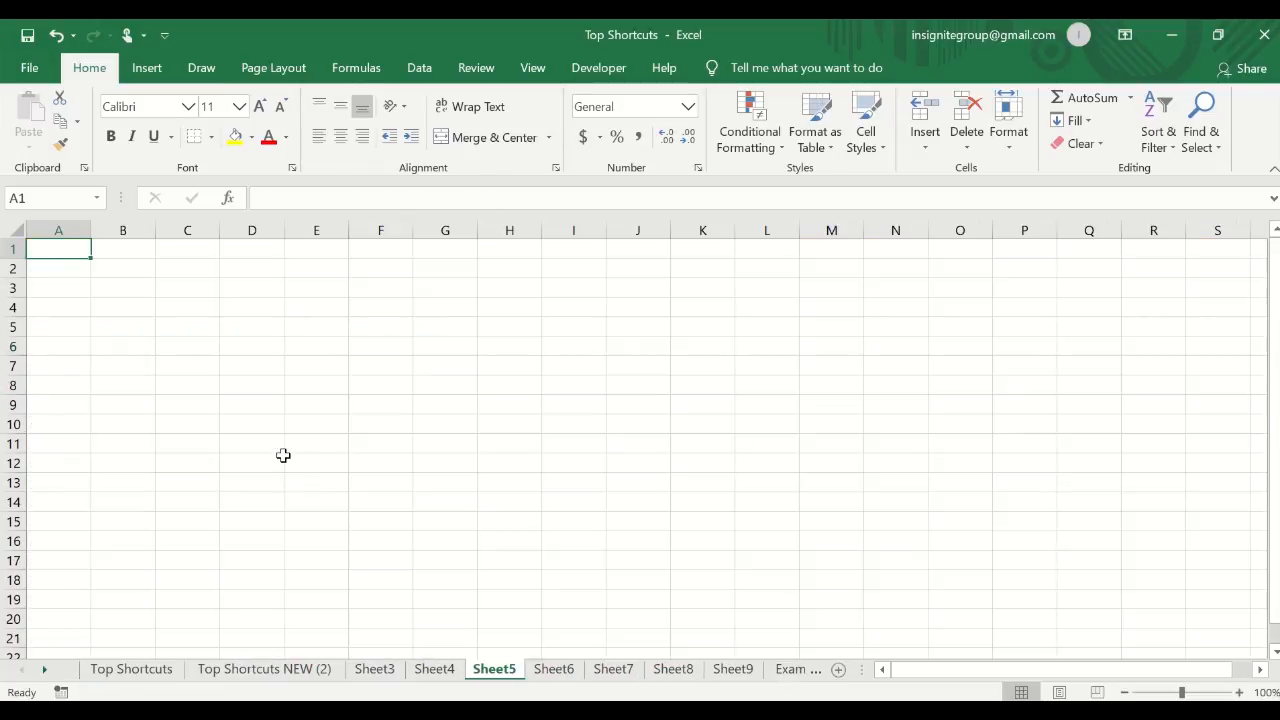
pyautogui.hotkey('ctrl', 'pageup')
pyautogui.hotkey('ctrl', 'pagedown')
pyautogui.hotkey('ctrl', 'pagedown')
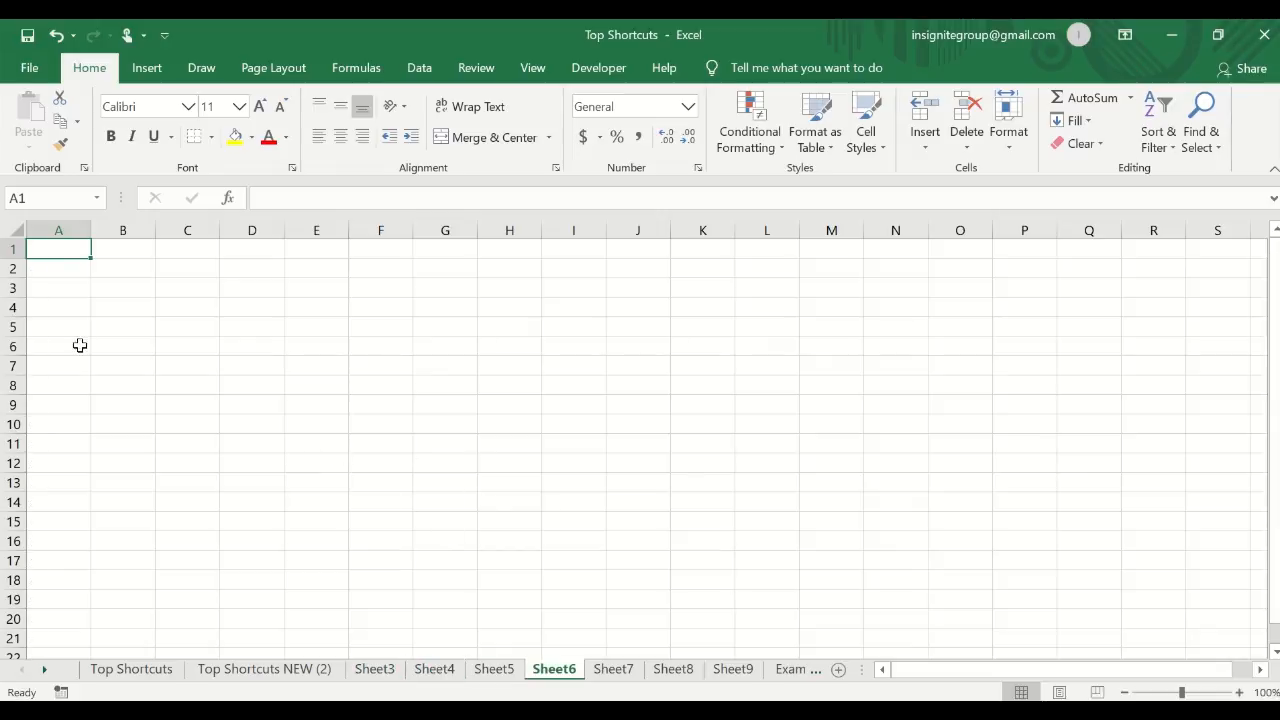
# - Display the list of all sheets, dismiss it without choosing one, and step forward to the Example Data sheet
pyautogui.rightClick(30, 669)
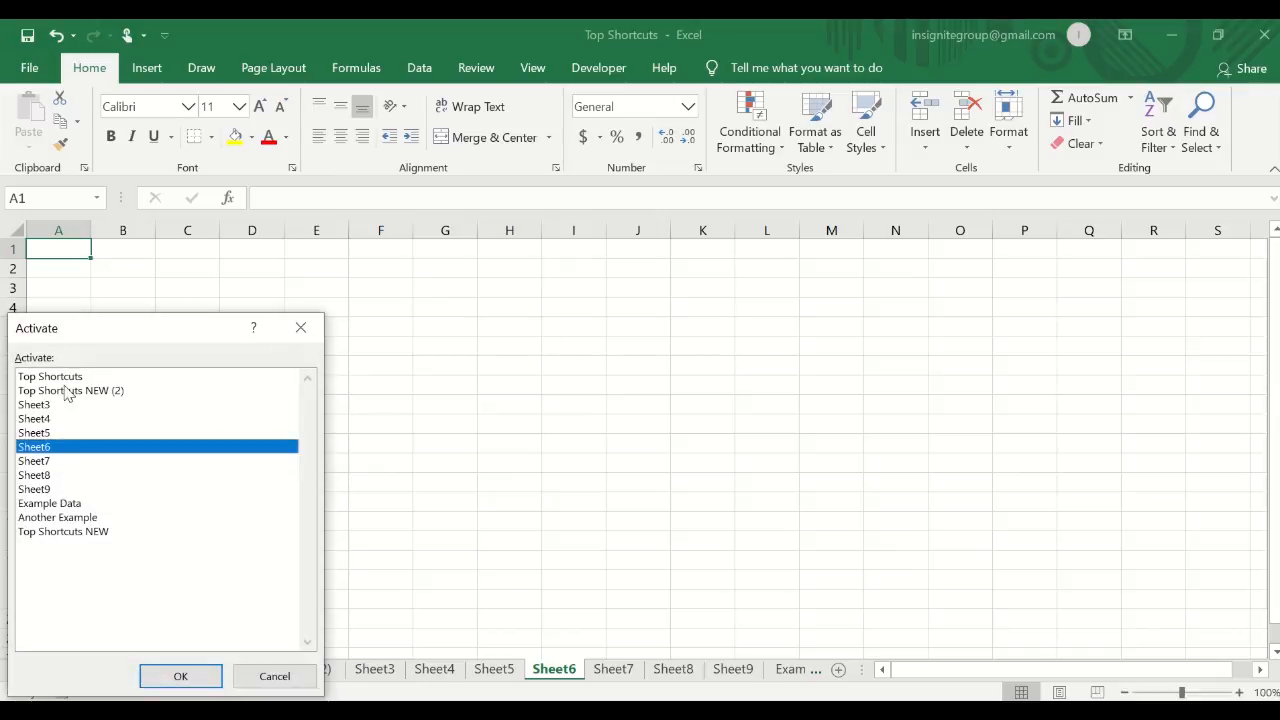
pyautogui.click(296, 680)
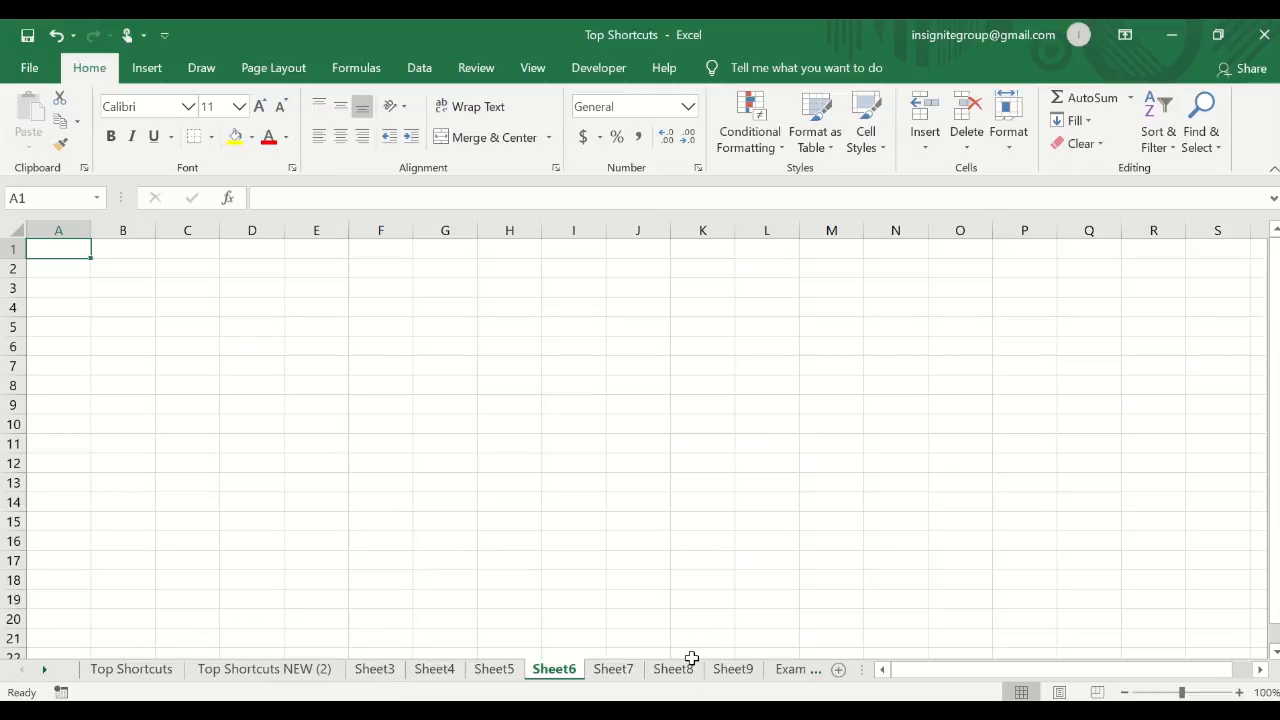
pyautogui.hotkey('ctrl', 'pagedown')
pyautogui.hotkey('ctrl', 'pagedown')
pyautogui.hotkey('ctrl', 'pagedown')
pyautogui.hotkey('ctrl', 'pagedown')
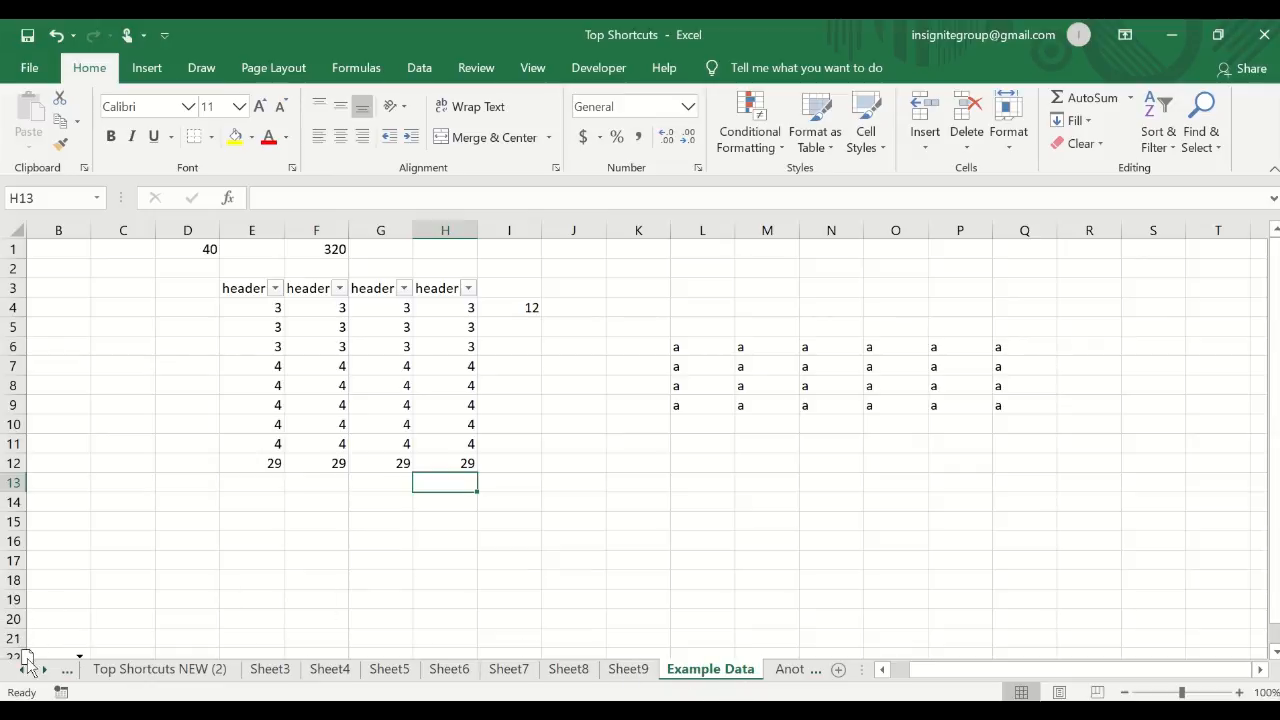
# - Move the Example Data sheet directly after the Top Shortcuts sheet and bring the first sheet tab into view
pyautogui.moveTo(108, 670); pyautogui.dragTo(110, 672)
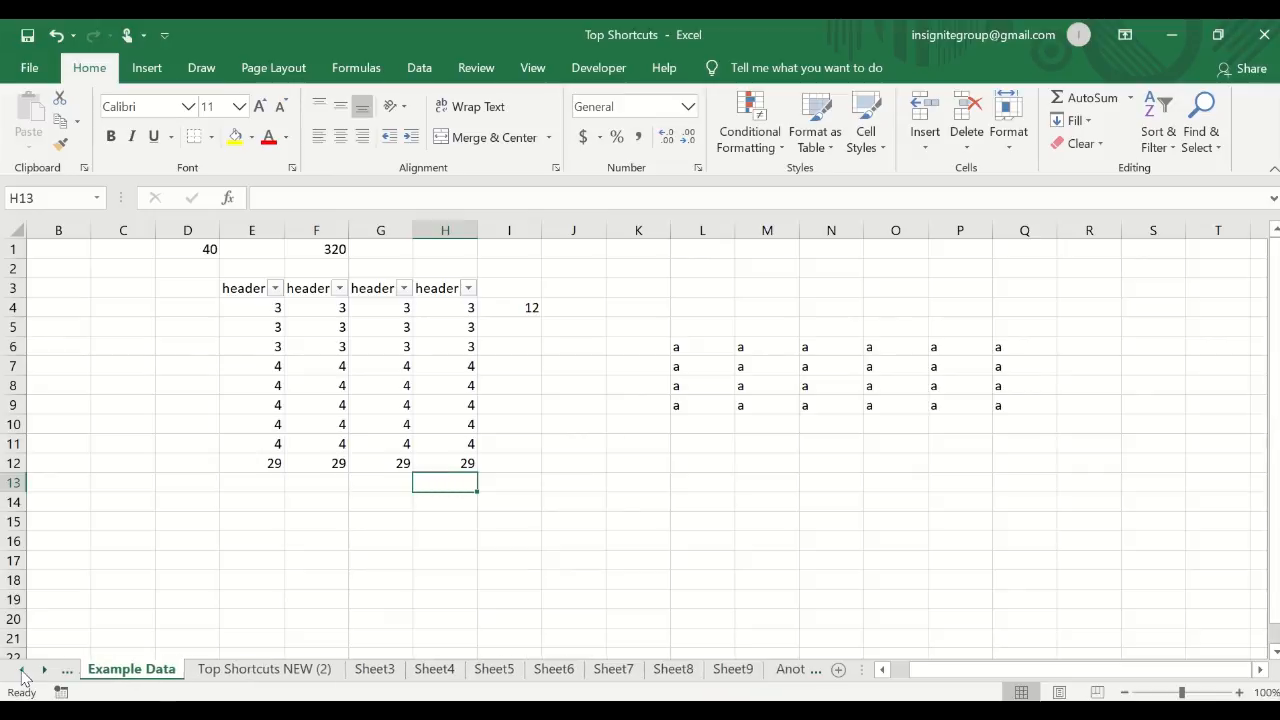
pyautogui.click(21, 670)
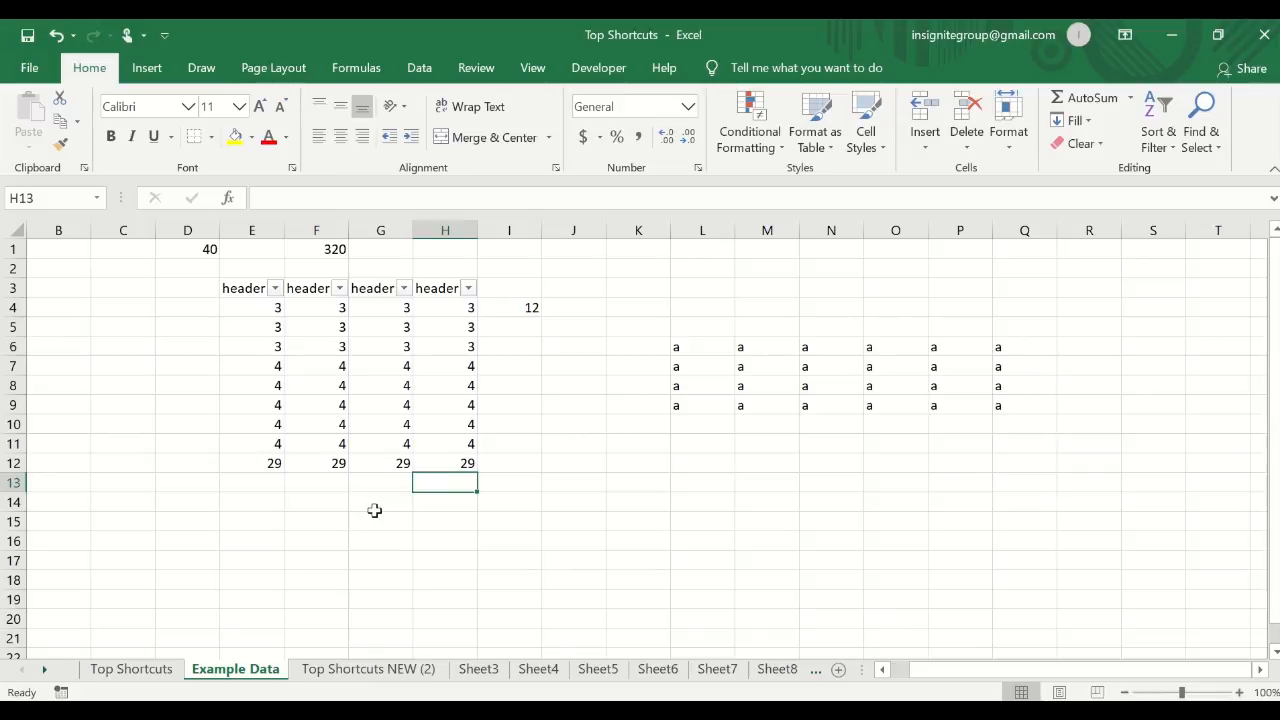
# - Flip from Example Data to the next sheet, return to Top Shortcuts, and select the New workbook entry in A9
pyautogui.hotkey('ctrl', 'pagedown')
pyautogui.hotkey('ctrl', 'pageup')
pyautogui.hotkey('ctrl', 'pageup')
pyautogui.press('Down')
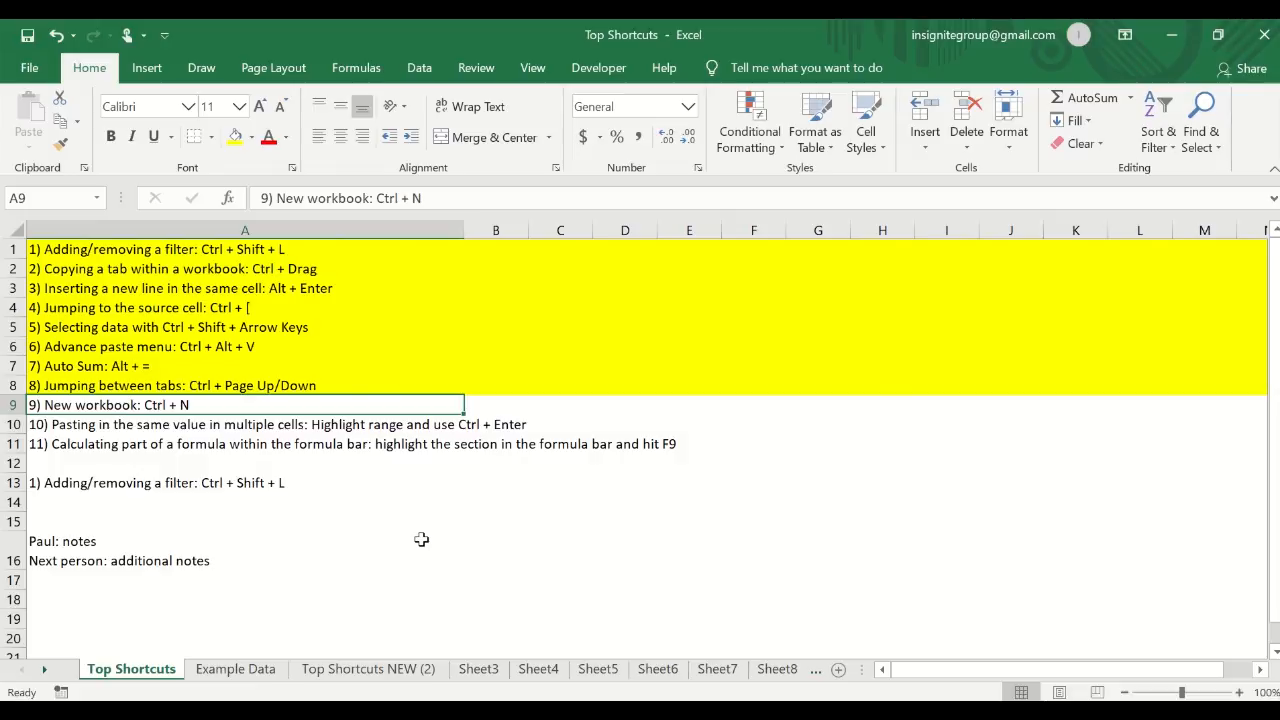
# - Copy the table E3 to H12 on Example Data and paste it into a new workbook at A1
pyautogui.click(235, 669)
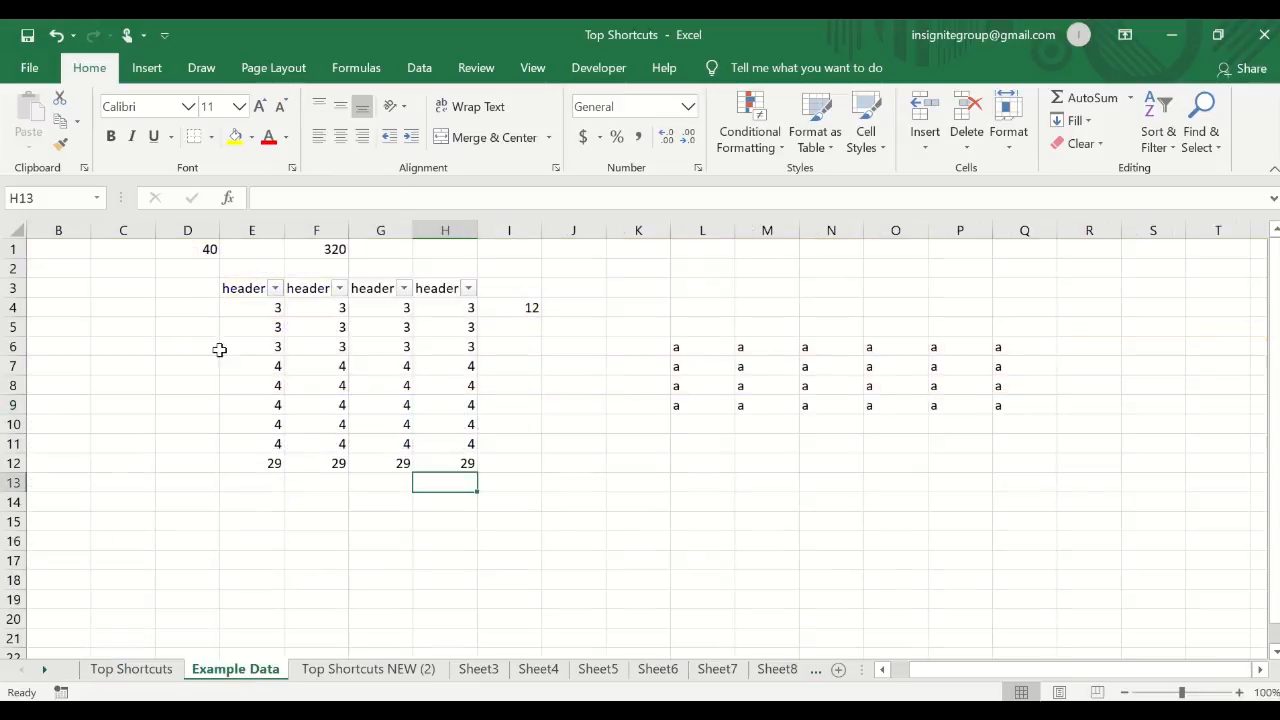
pyautogui.moveTo(248, 288); pyautogui.dragTo(443, 465)
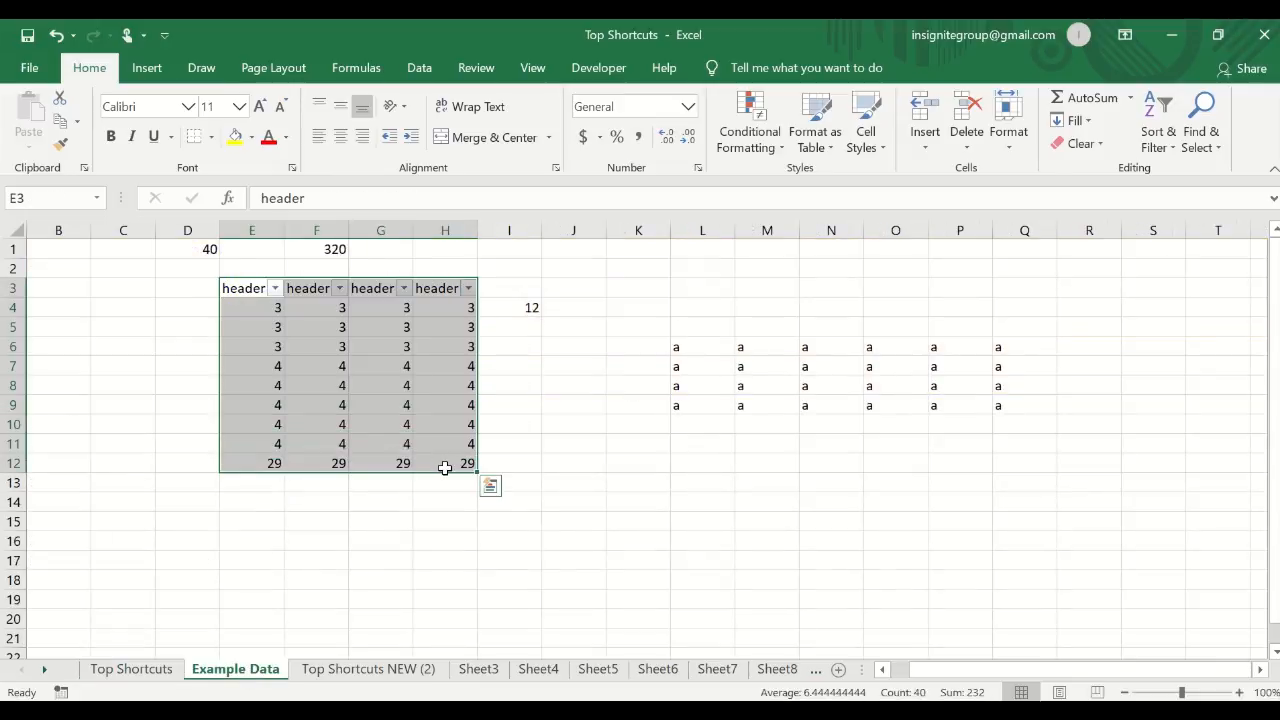
pyautogui.hotkey('ctrl', 'c')
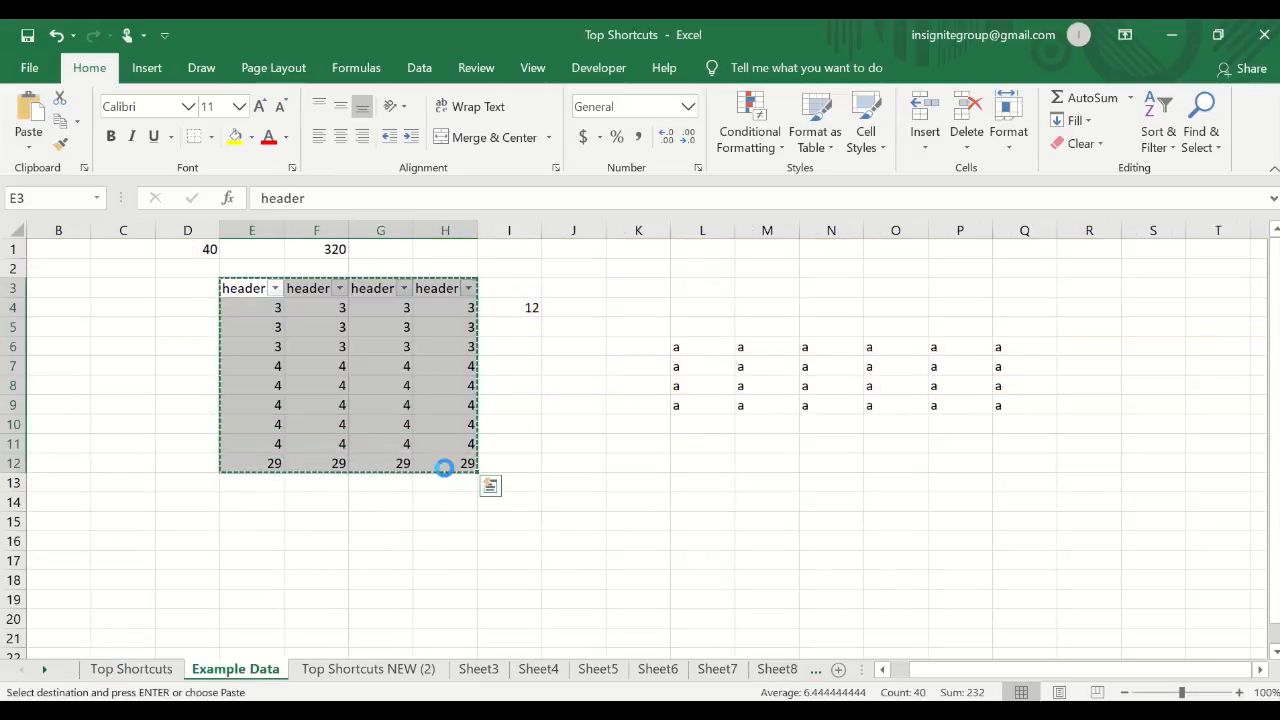
pyautogui.hotkey('ctrl', 'n')
pyautogui.hotkey('ctrl', 'v')
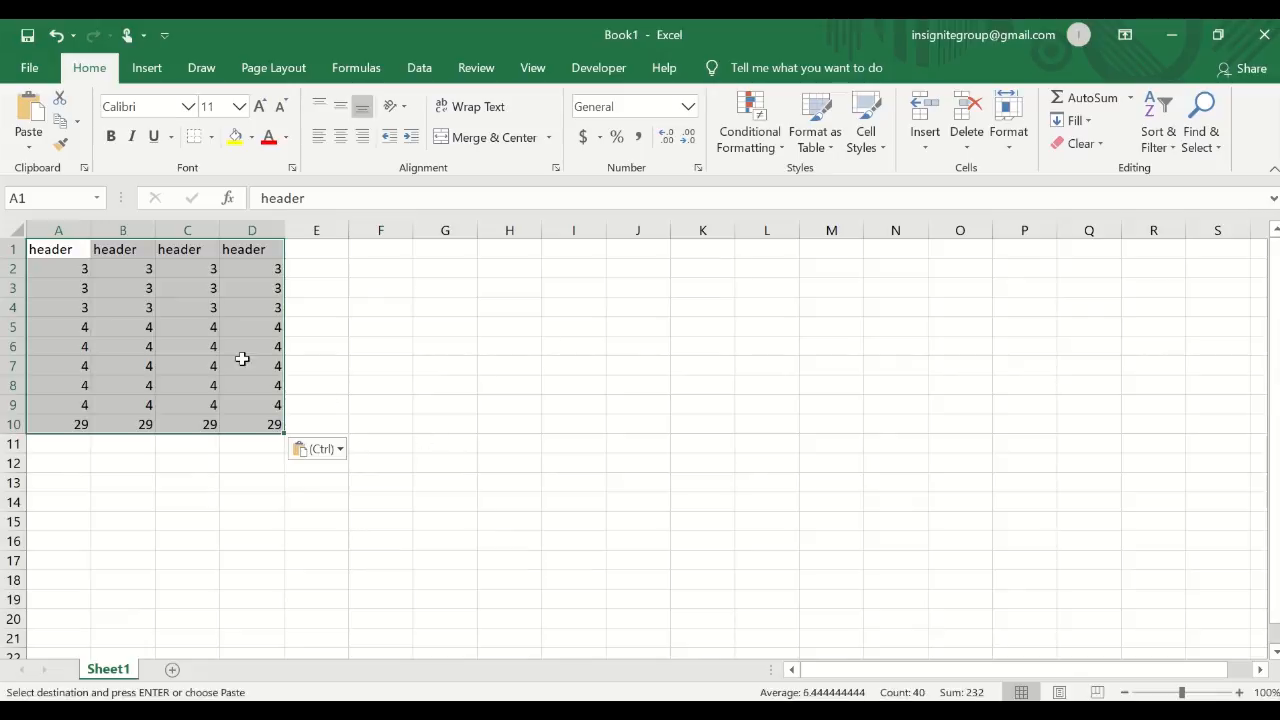
# - Examine the pasted table A1 to D10 in the new workbook
pyautogui.moveTo(50, 245); pyautogui.dragTo(244, 424)
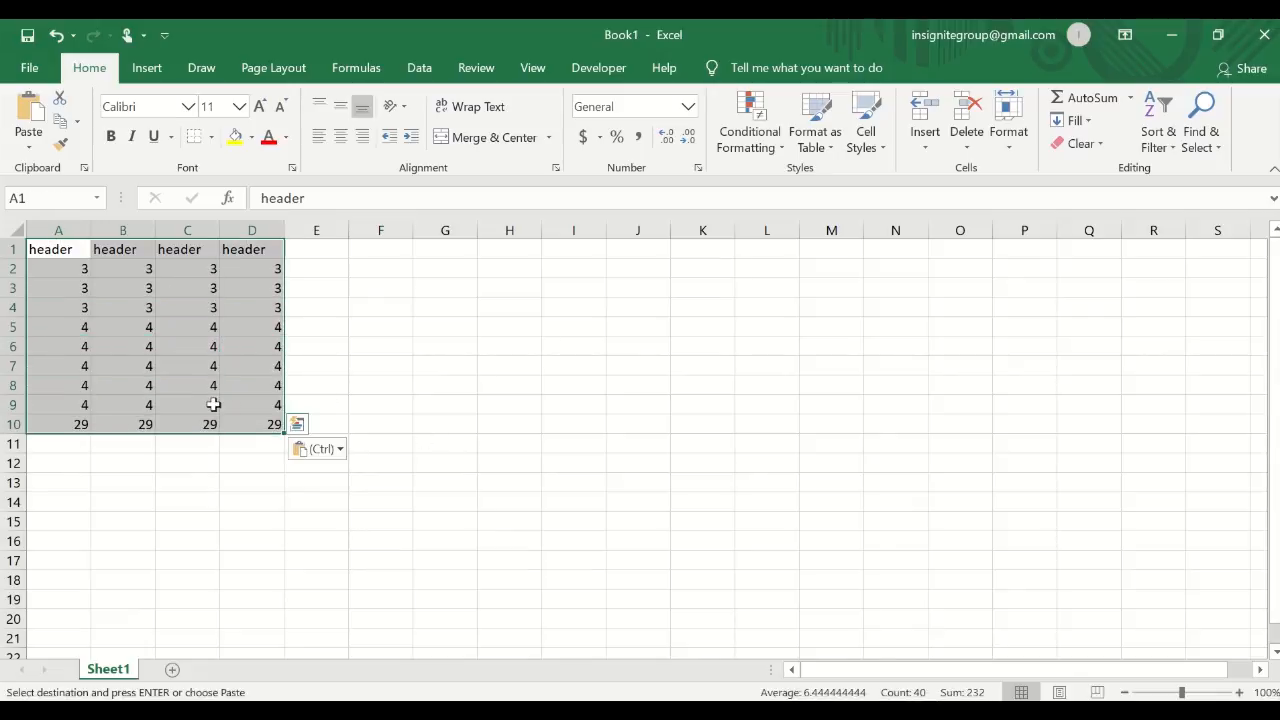
pyautogui.click(213, 404)
pyautogui.moveTo(63, 249); pyautogui.dragTo(254, 424)
pyautogui.click(122, 365)
pyautogui.click(58, 230)
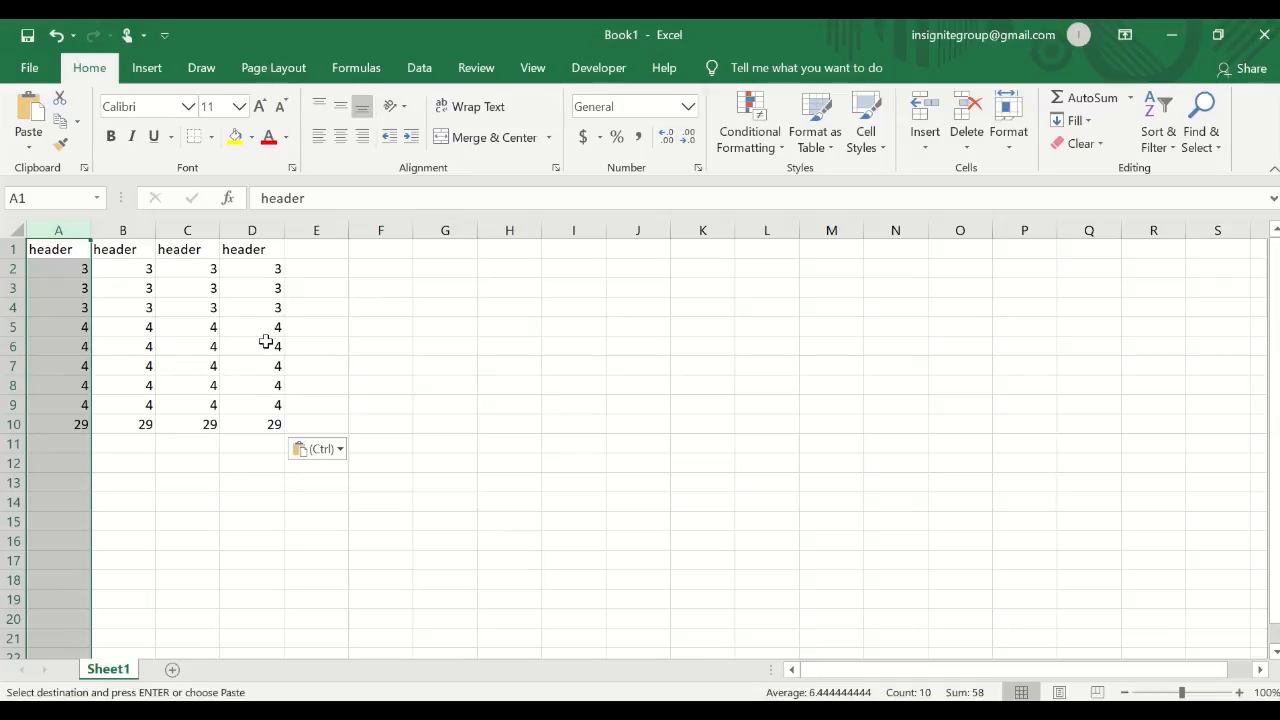
pyautogui.click(85, 267)
pyautogui.press('Up')
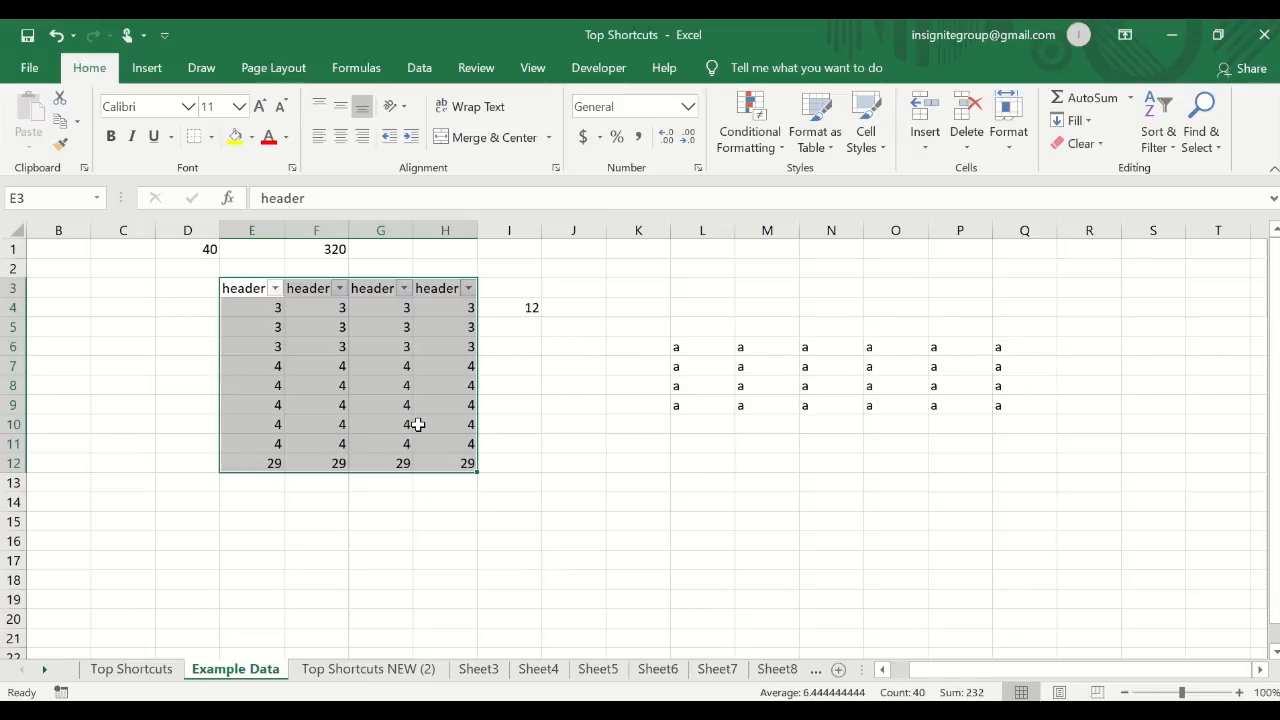
# - Create another blank workbook
pyautogui.hotkey('ctrl', 'n')
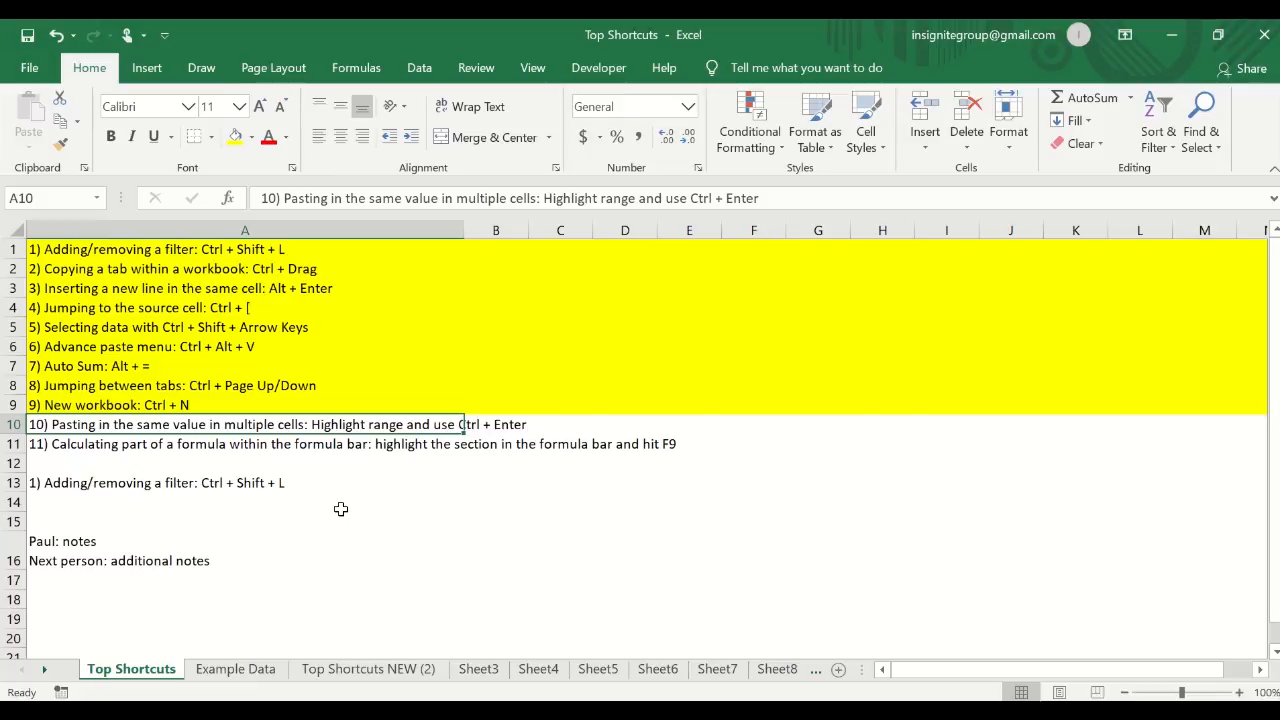
# - Go to Sheet3 and select the column A data from A1 down to A447
pyautogui.click(238, 669)
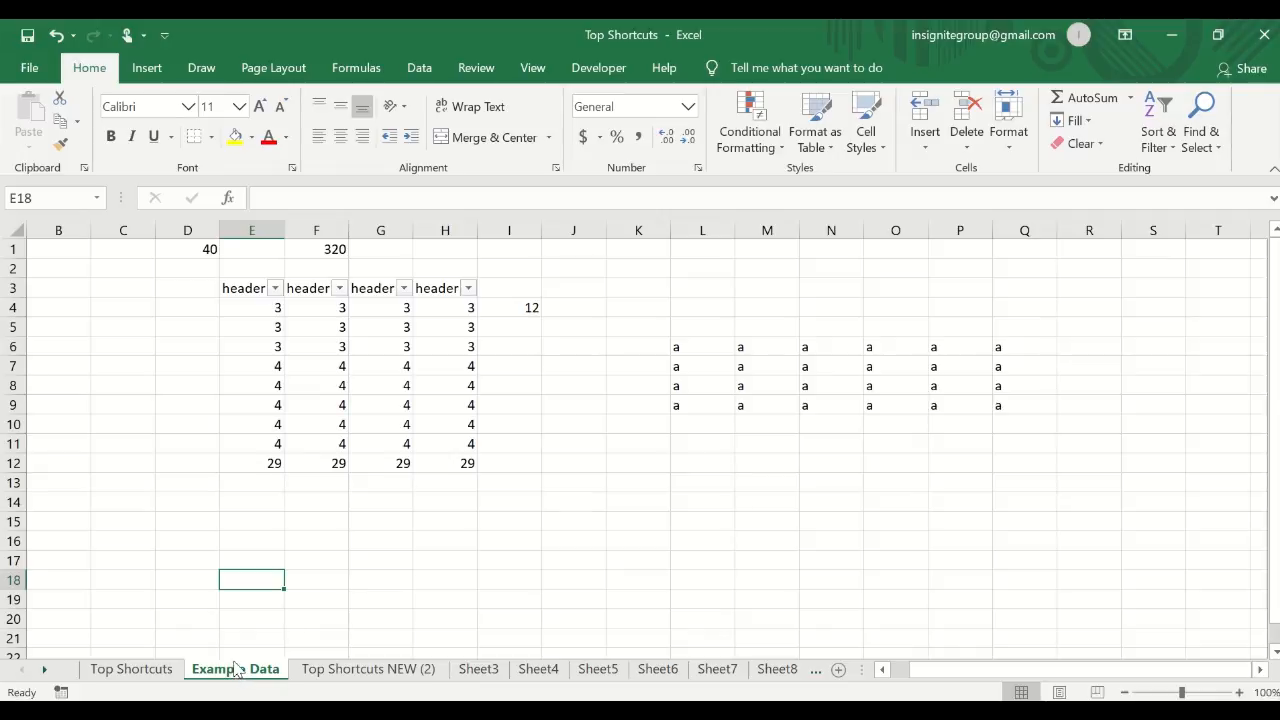
pyautogui.click(485, 672)
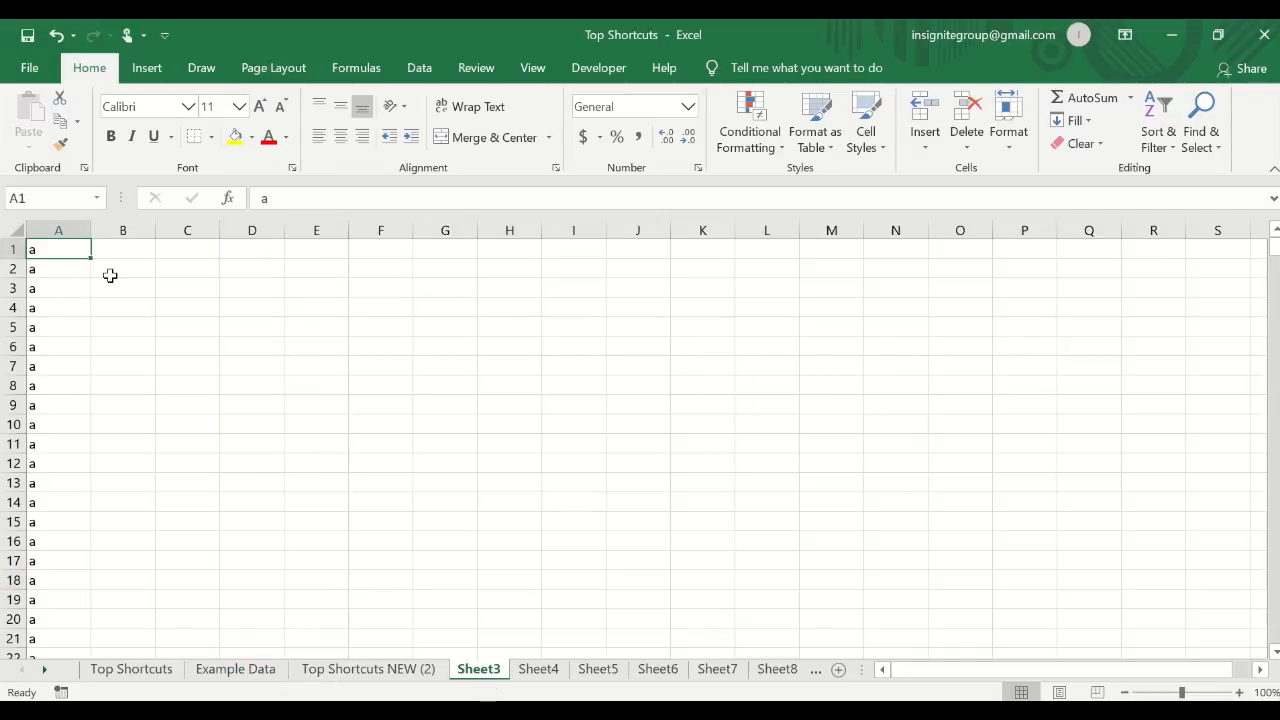
pyautogui.hotkey('ctrl', 'shift', 'Down')
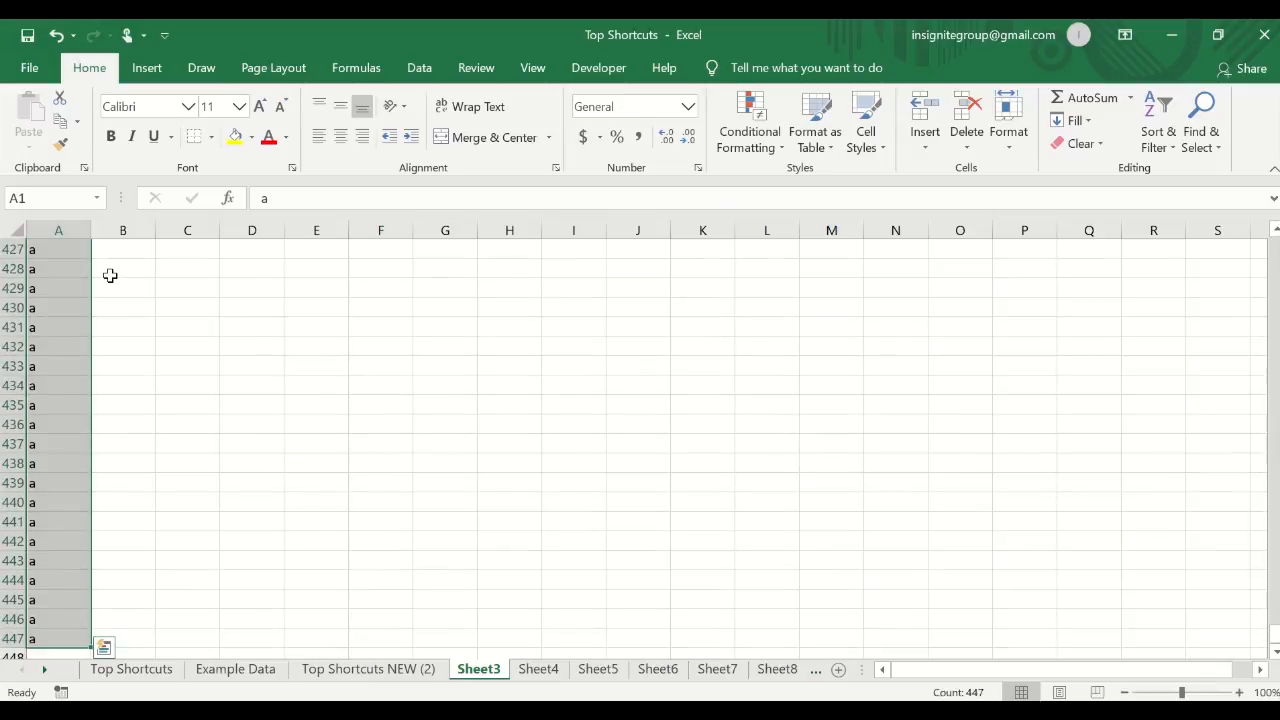
pyautogui.scroll(-1, 220, 430)
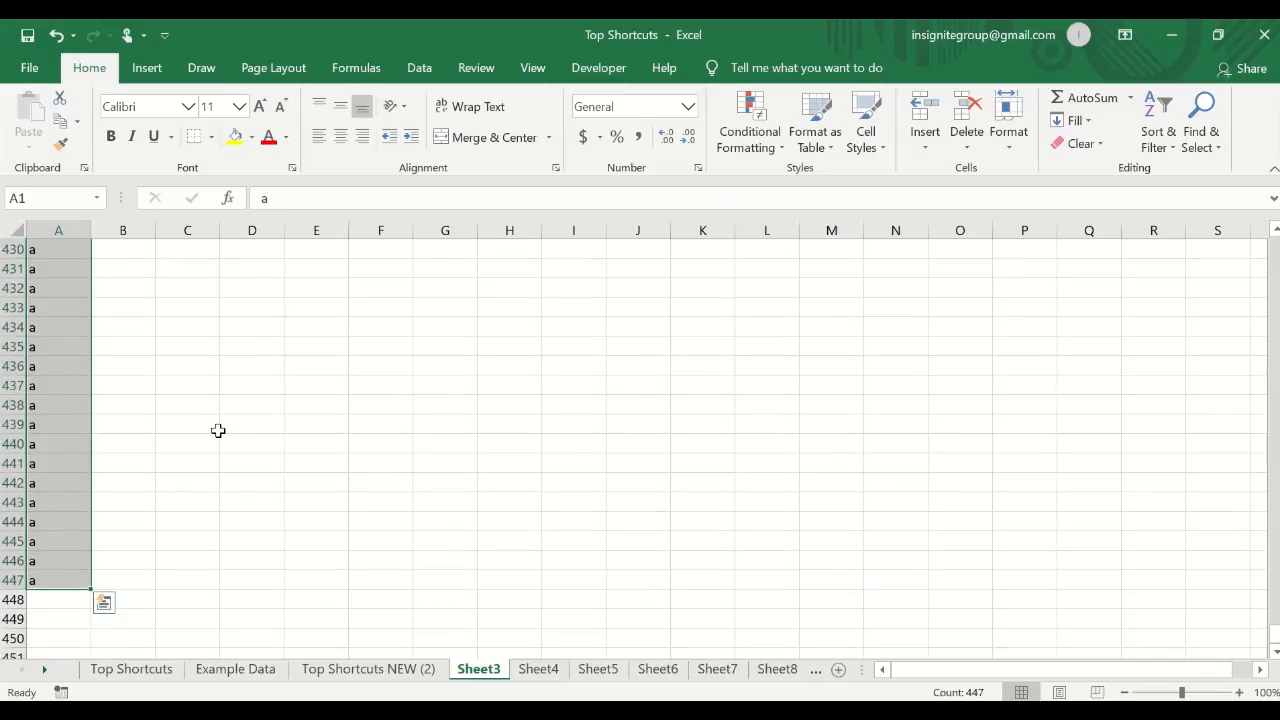
pyautogui.hotkey('ctrl', 'shift', 'Up')
# - Jump back and forth between the last and first filled cells of column A, A447 and A1
pyautogui.hotkey('ctrl', 'Down')
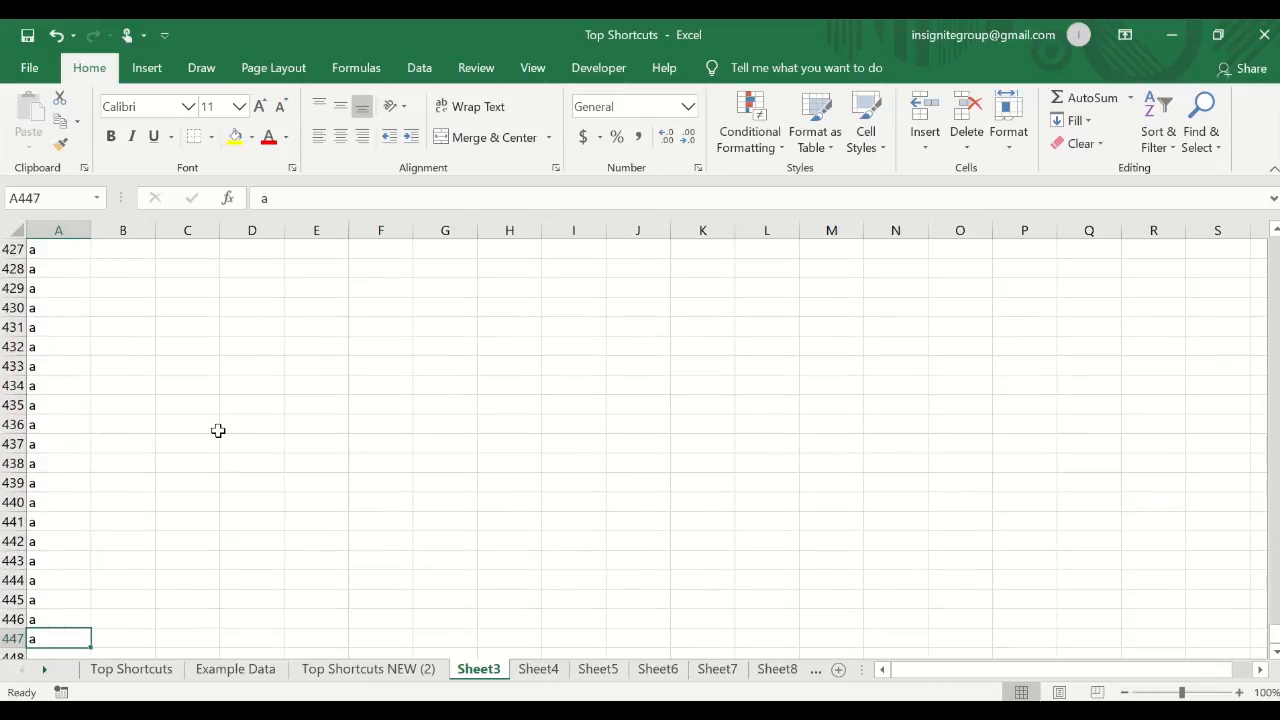
pyautogui.hotkey('ctrl', 'Up')
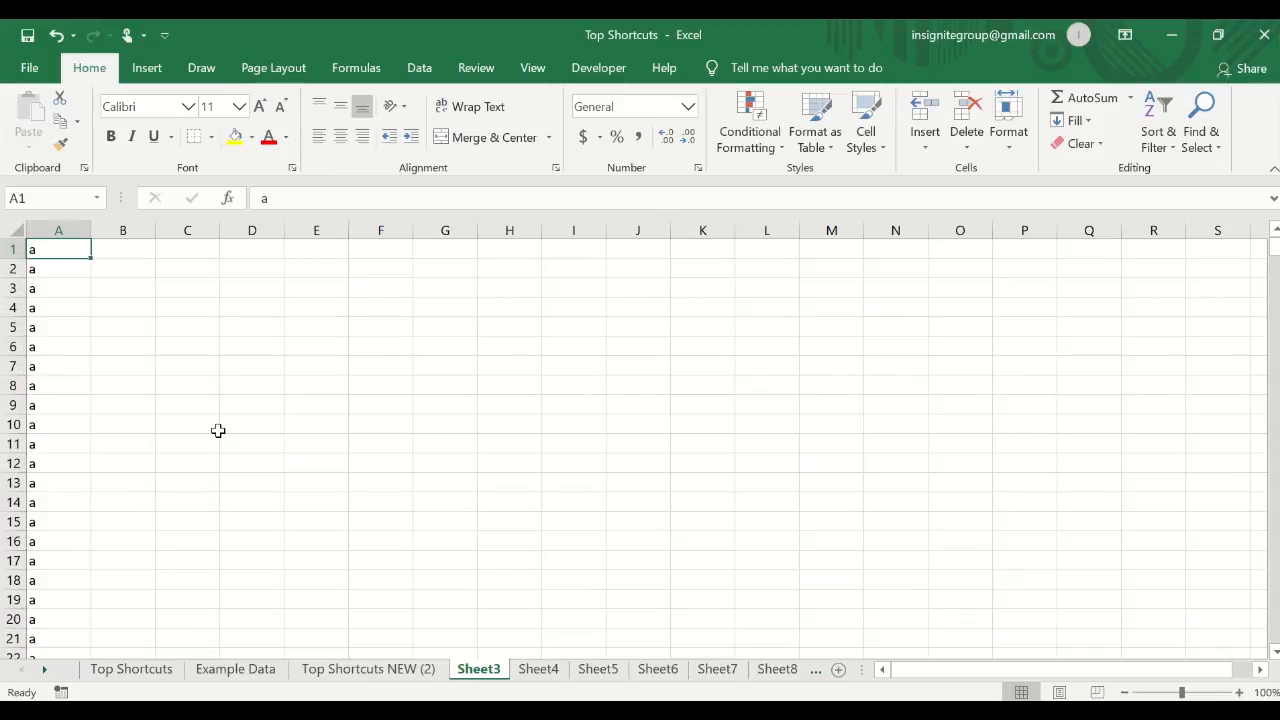
pyautogui.hotkey('ctrl', 'Down')
pyautogui.hotkey('ctrl', 'Up')
# - Fill the range D2:D12 on Sheet3 with the value "a" in a single entry
pyautogui.moveTo(265, 269); pyautogui.dragTo(257, 474)
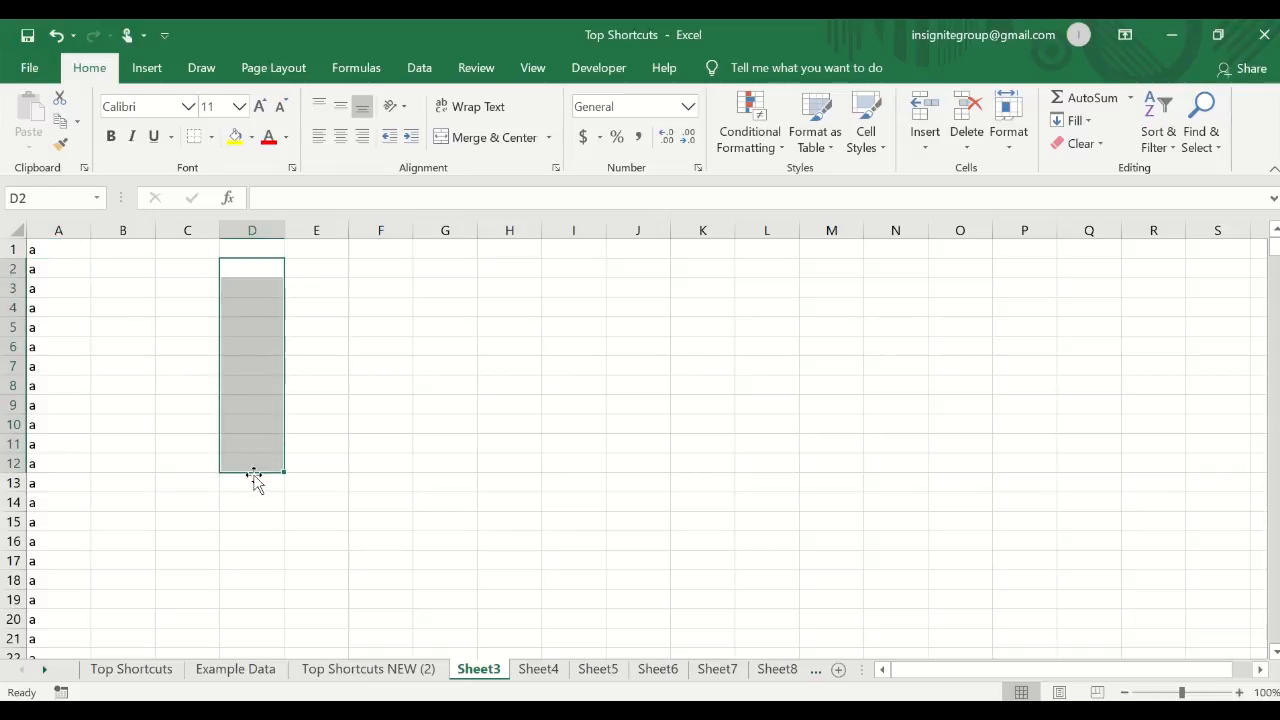
pyautogui.write('a')
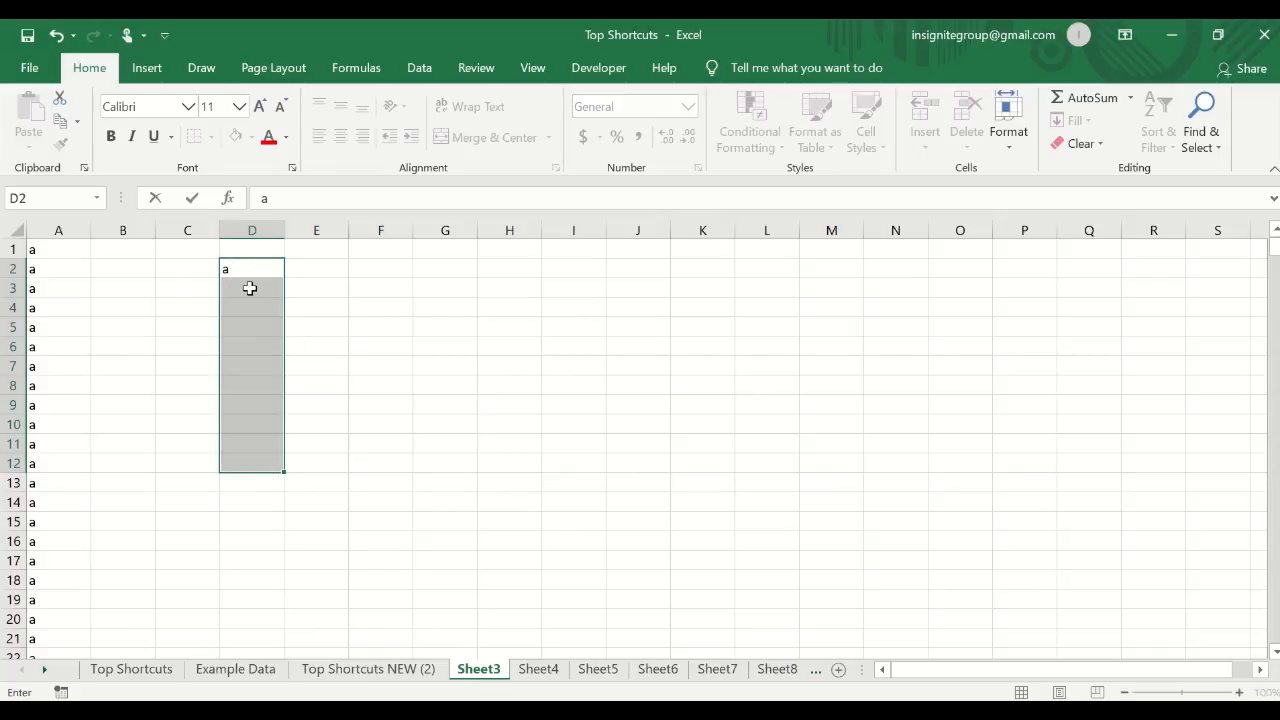
pyautogui.hotkey('ctrl', 'Return')
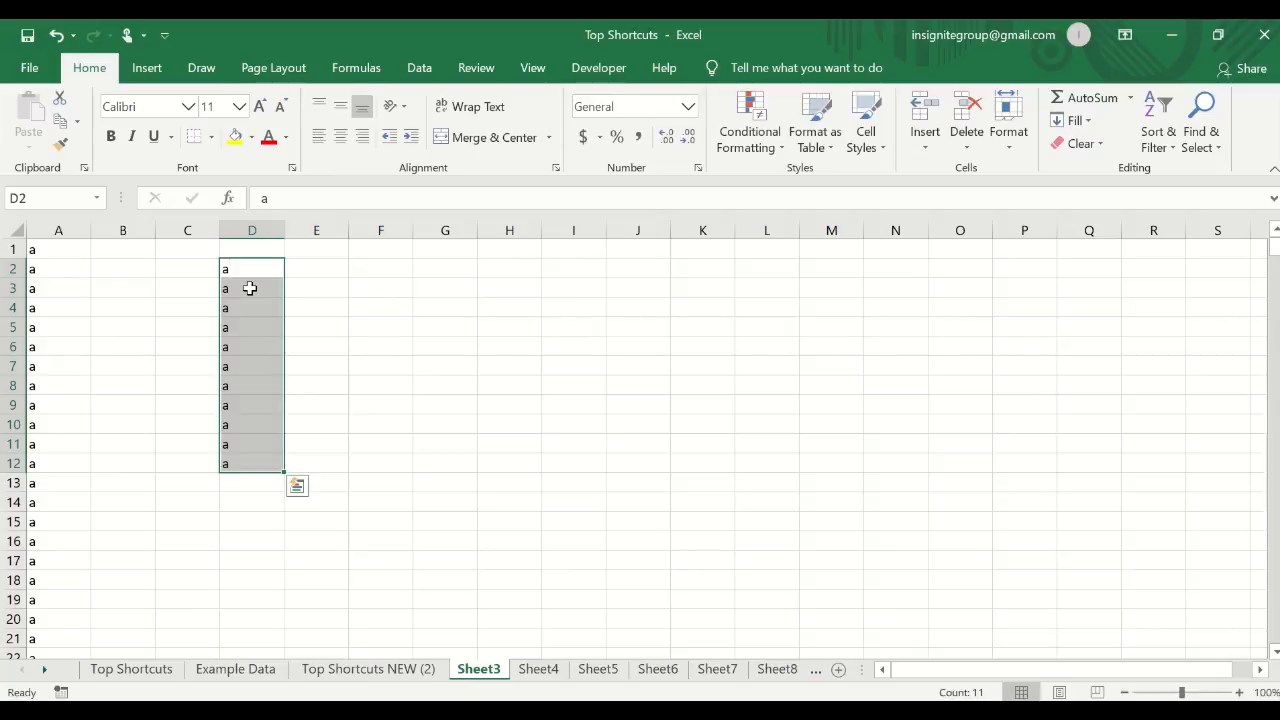
pyautogui.moveTo(243, 268); pyautogui.dragTo(243, 310)
pyautogui.click(243, 363)
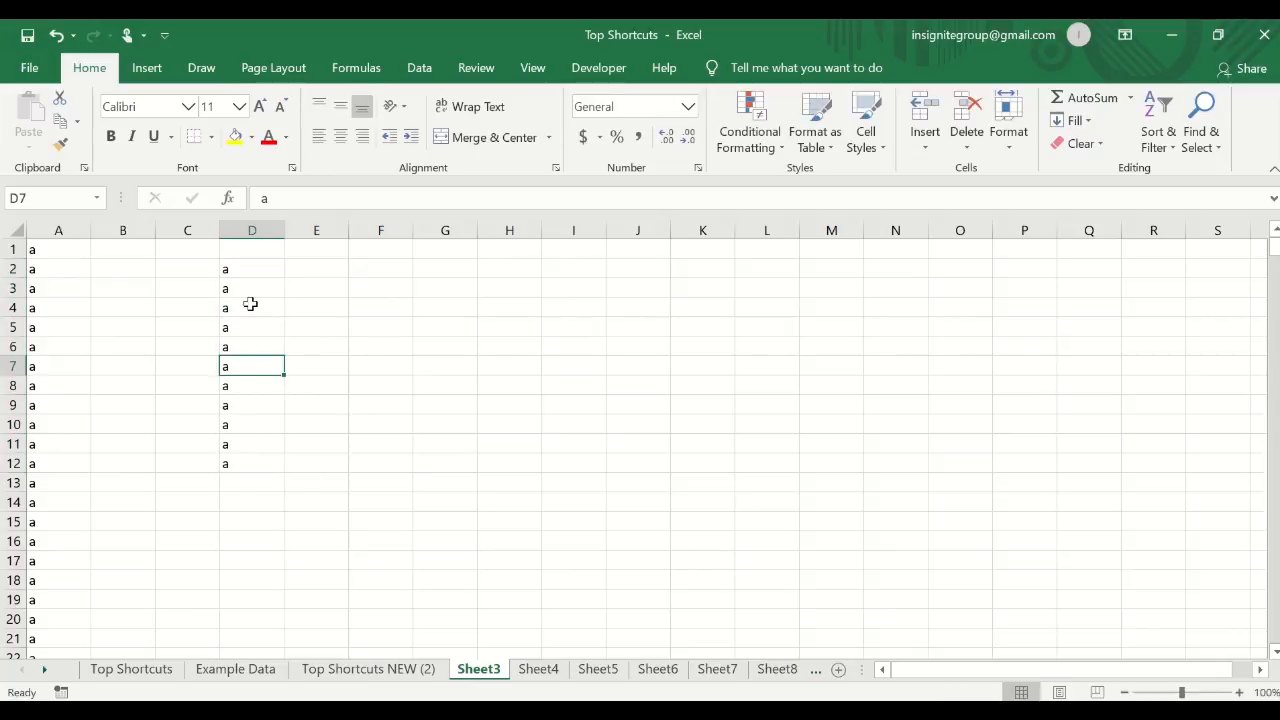
# - Fill the block D2:J12 with the text "test" in a single entry
pyautogui.moveTo(246, 265); pyautogui.dragTo(654, 457)
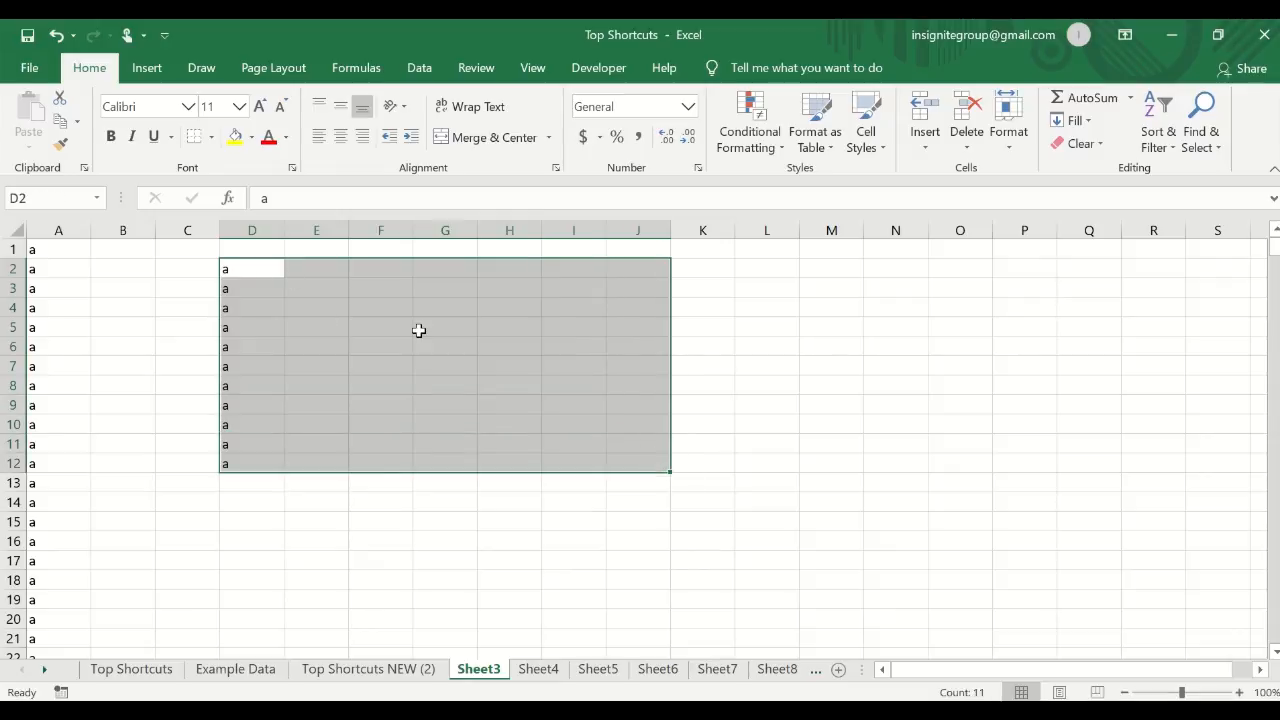
pyautogui.write('test')
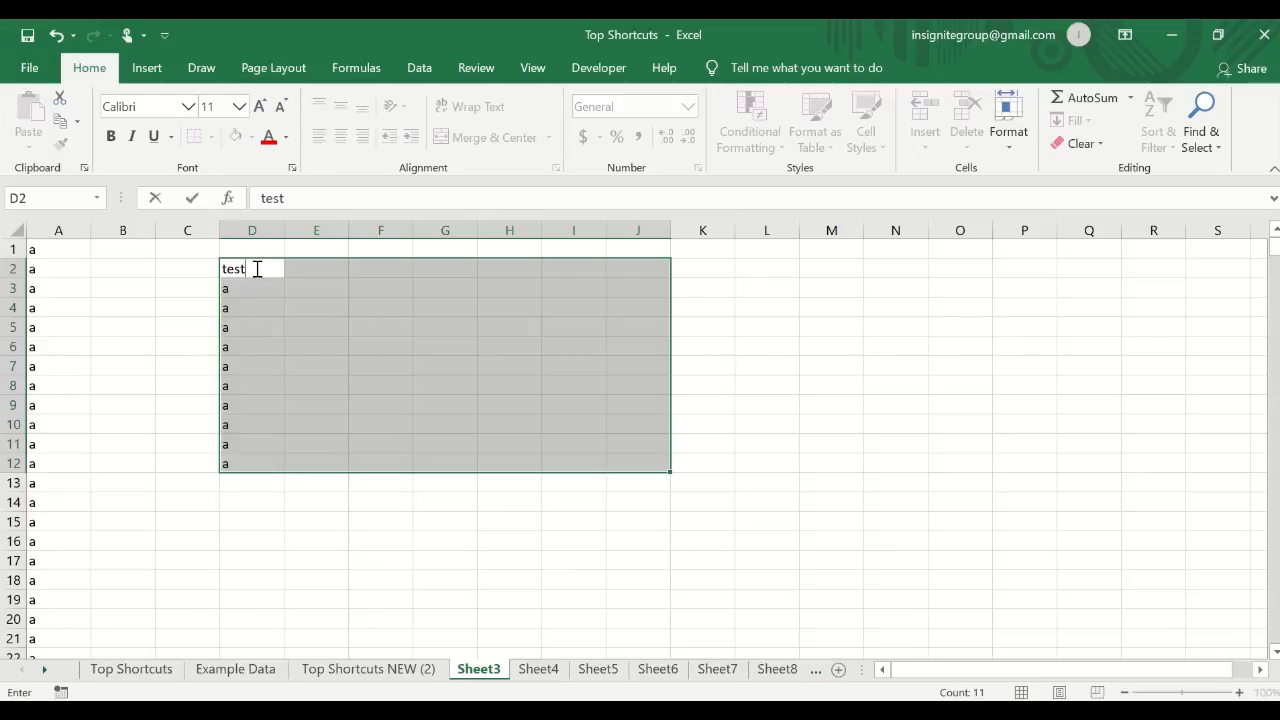
pyautogui.hotkey('ctrl', 'Return')
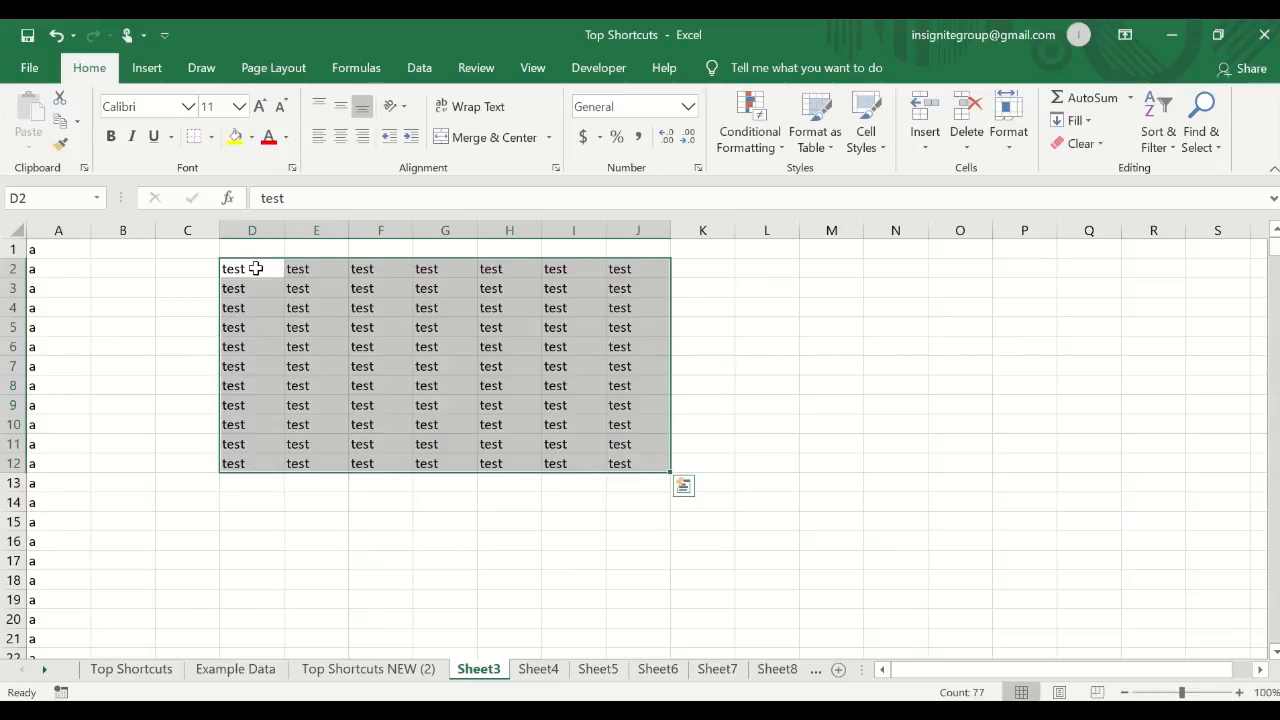
pyautogui.moveTo(253, 268); pyautogui.dragTo(630, 447)
pyautogui.click(620, 458)
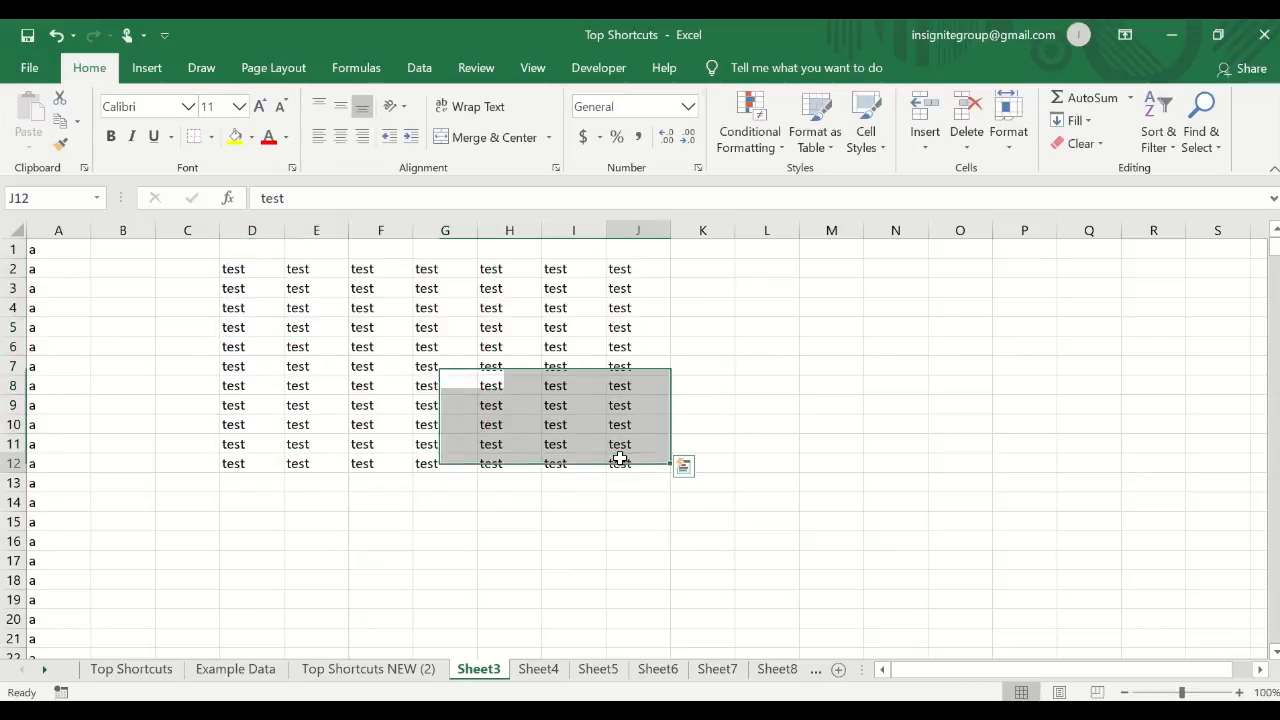
pyautogui.moveTo(229, 266); pyautogui.dragTo(632, 458)
pyautogui.click(640, 458)
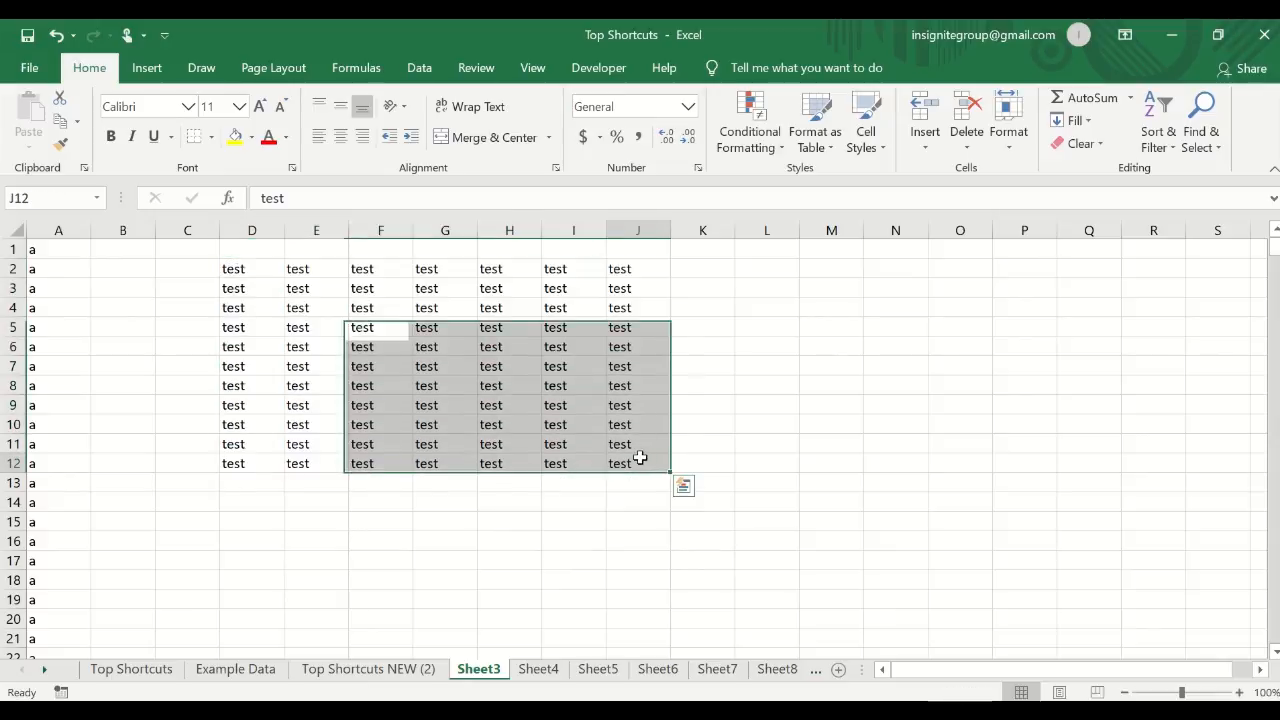
# - Jump from cell J12 along the edges of the filled data to cell A1
pyautogui.hotkey('ctrl', 'Up')
pyautogui.hotkey('ctrl', 'Left')
pyautogui.hotkey('ctrl', 'Left')
pyautogui.hotkey('ctrl', 'Up')
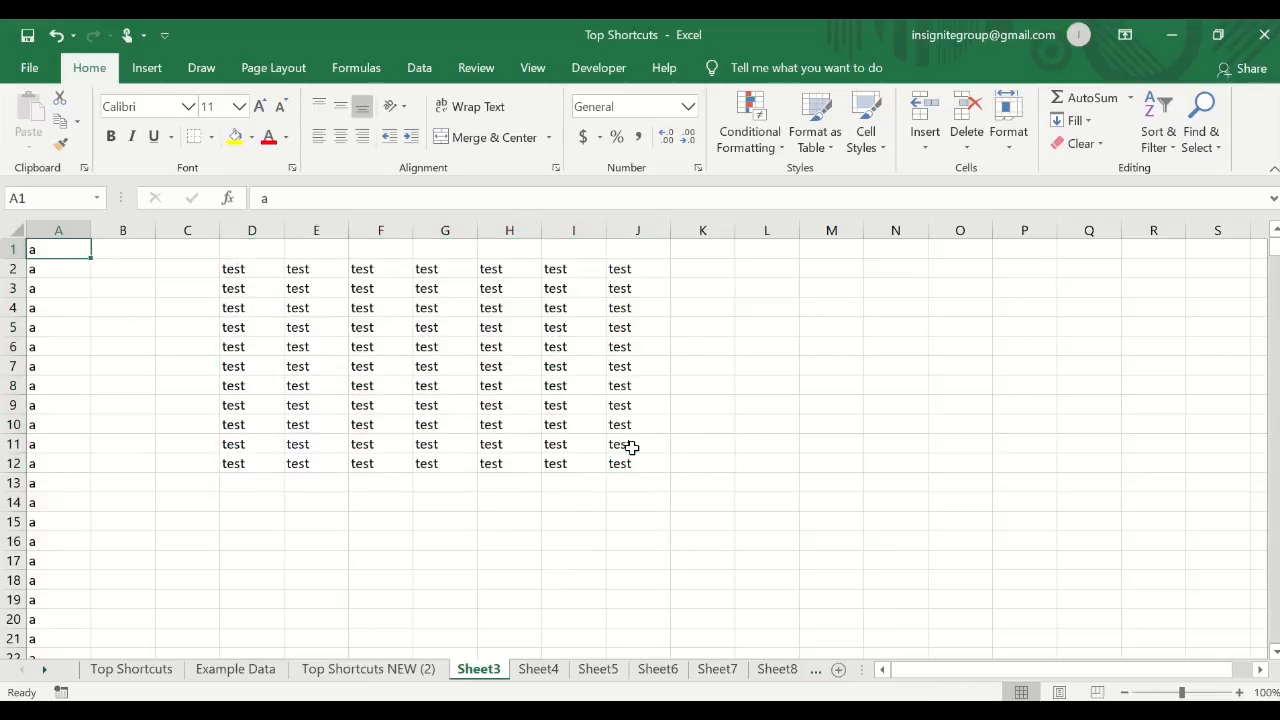
# - Fill the range D2:O15 with the formula =RANDBETWEEN(10,1000) in a single entry
pyautogui.moveTo(863, 488); pyautogui.dragTo(929, 526)
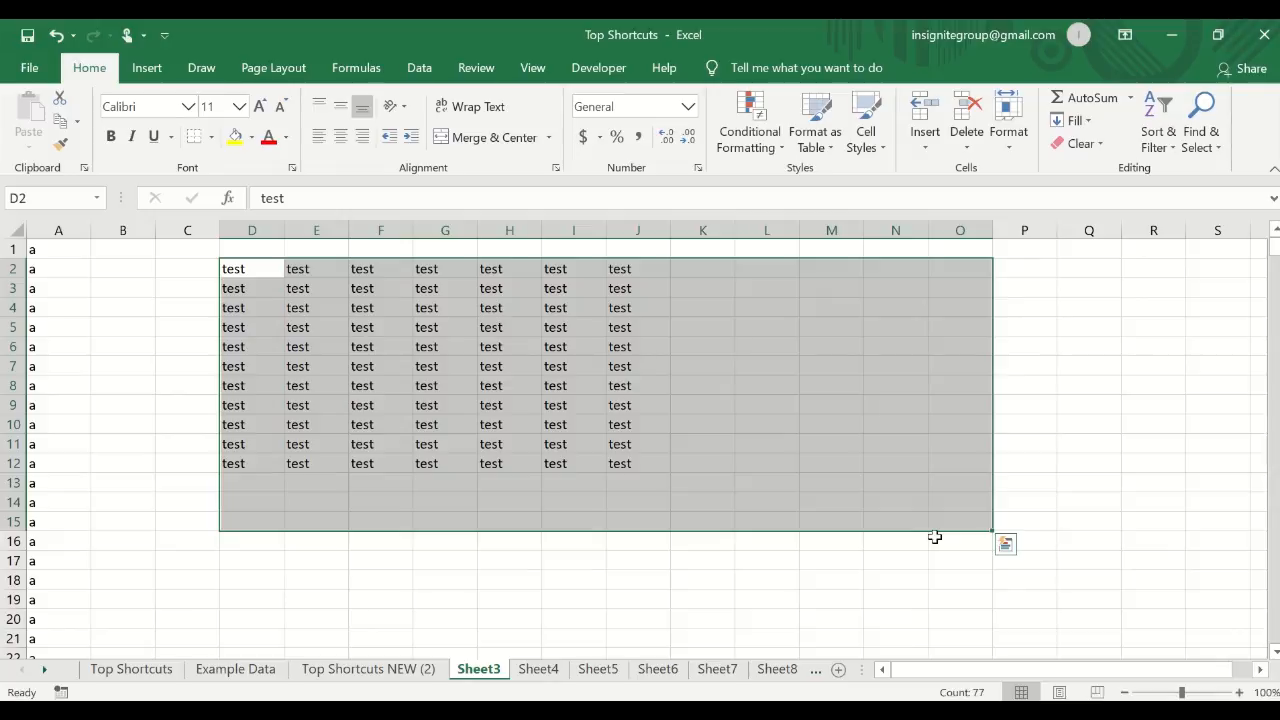
pyautogui.write('=ran')
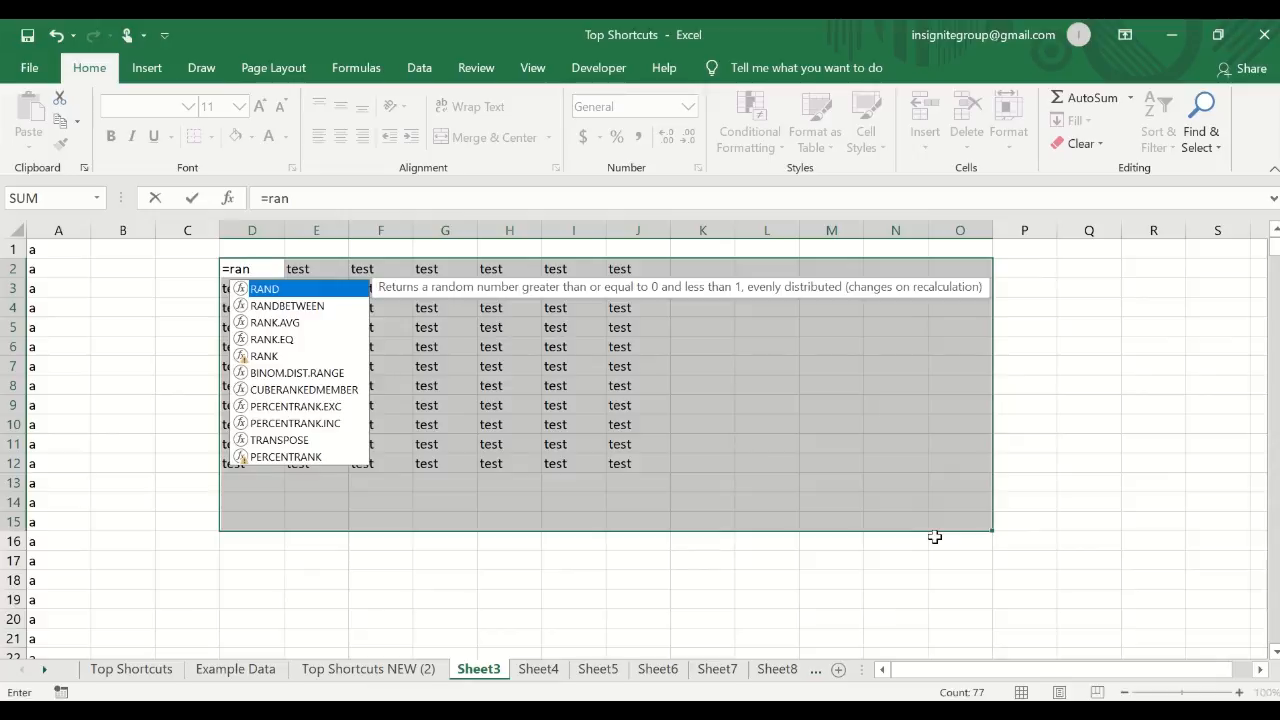
pyautogui.press('Down')
pyautogui.press('Tab')
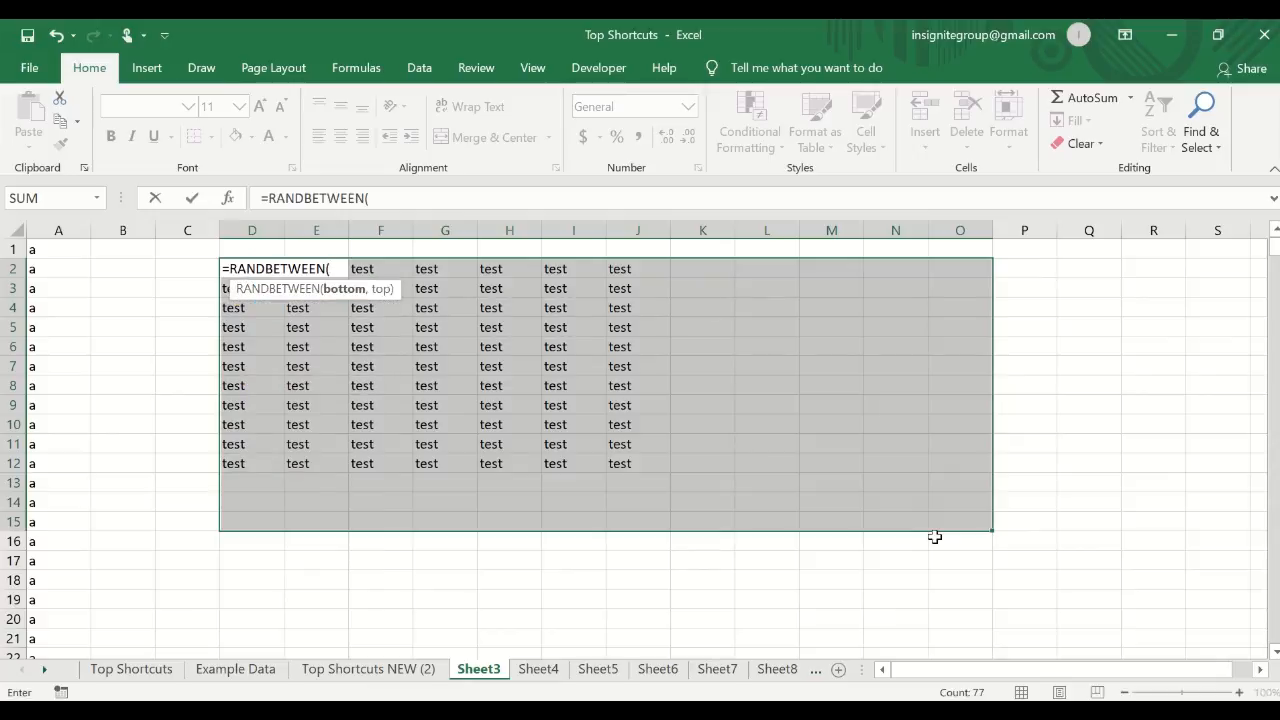
pyautogui.write('10,1000)')
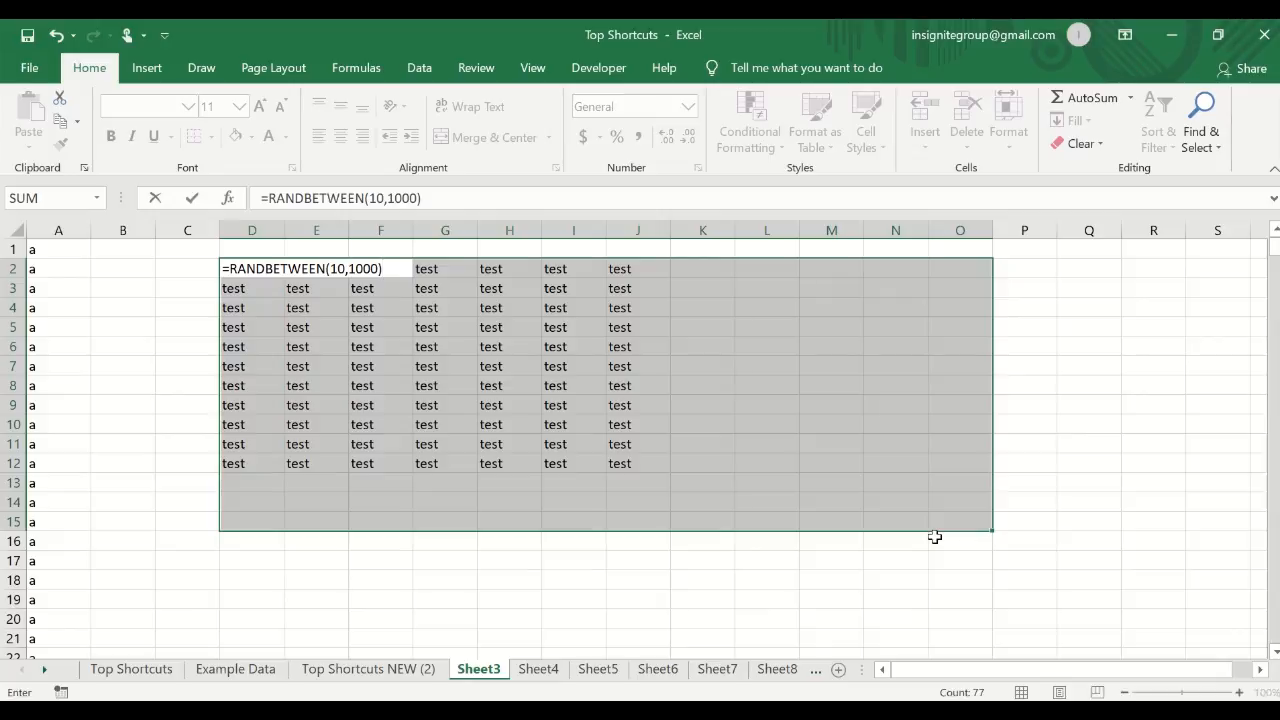
pyautogui.hotkey('ctrl', 'Return')
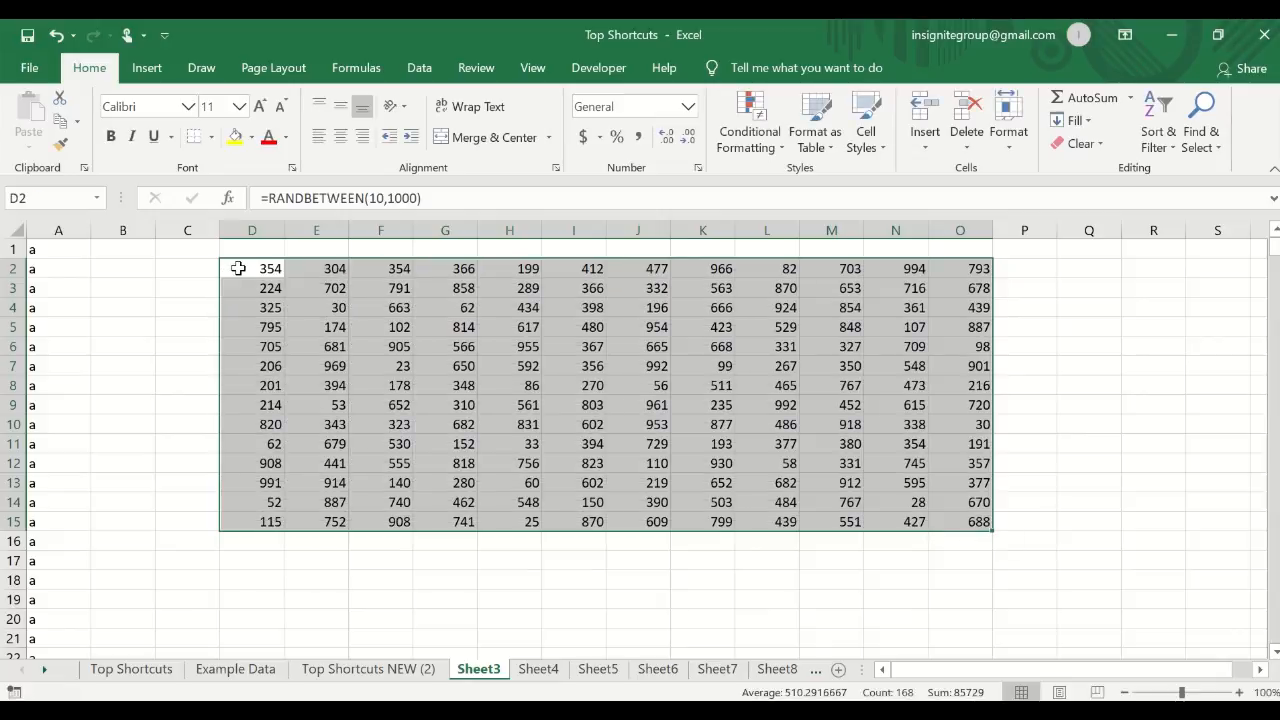
# - Examine the block of random numbers from D2 to O15
pyautogui.moveTo(234, 266); pyautogui.dragTo(960, 521)
pyautogui.click(960, 521)
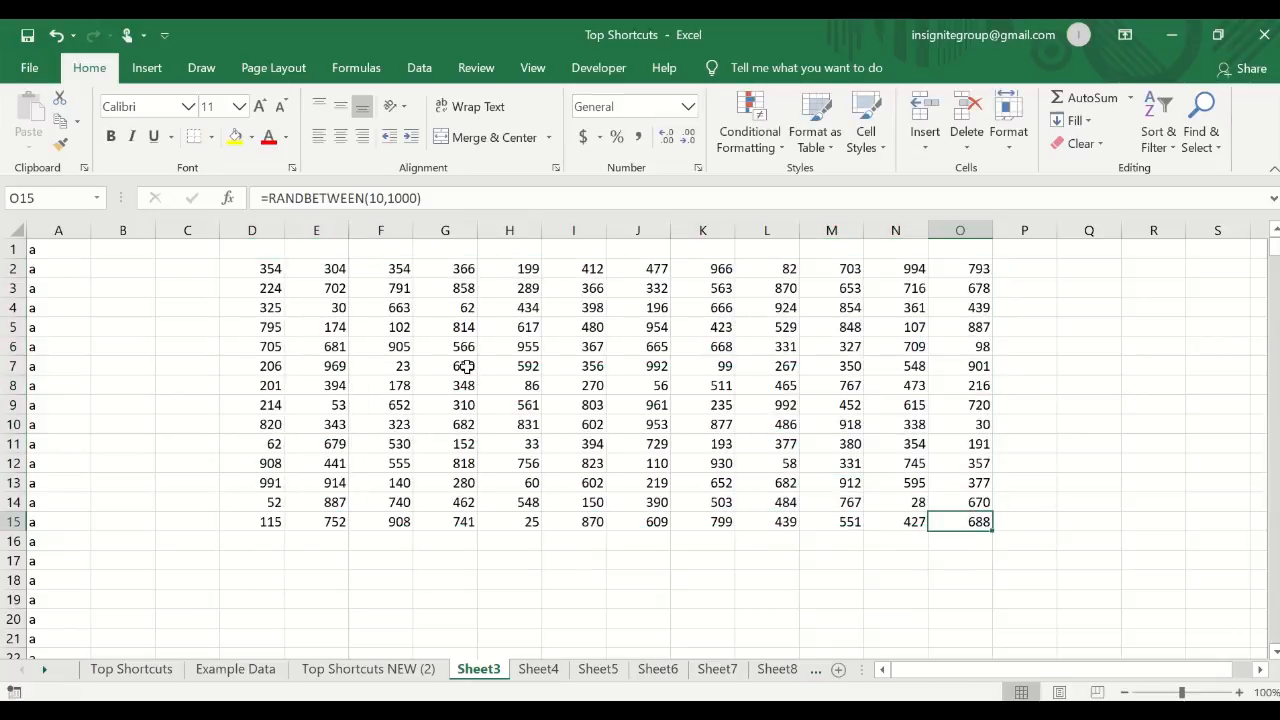
pyautogui.moveTo(257, 271); pyautogui.dragTo(968, 525)
pyautogui.click(968, 525)
pyautogui.moveTo(265, 273); pyautogui.dragTo(968, 526)
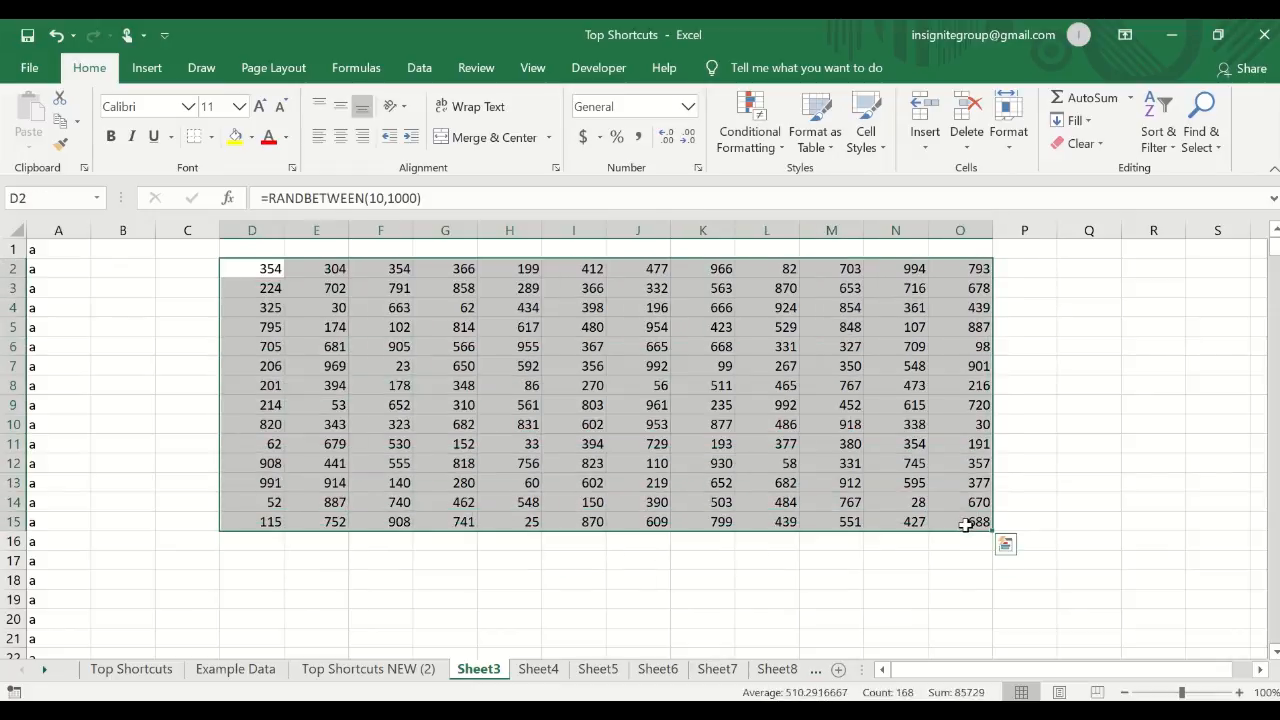
pyautogui.click(966, 525)
# - Check item 11 on the Top Shortcuts sheet and inspect the formula in cell F1 on the Example Data sheet
pyautogui.click(112, 669)
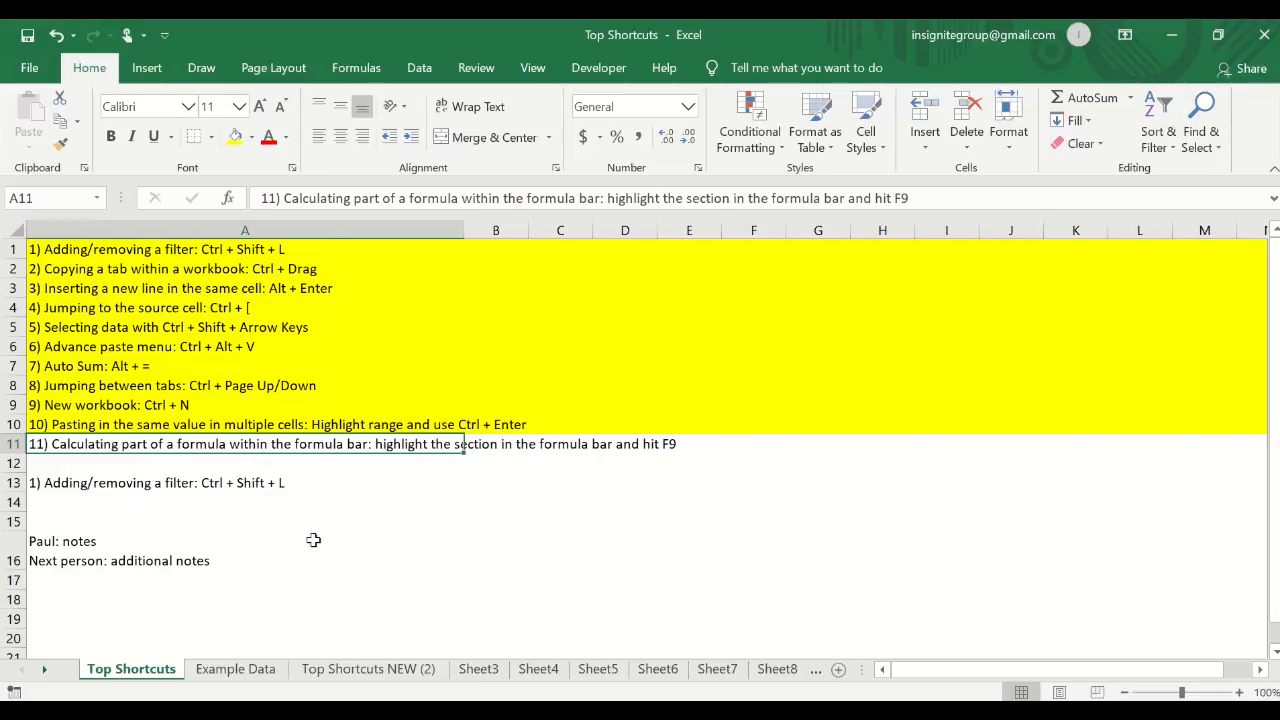
pyautogui.click(262, 668)
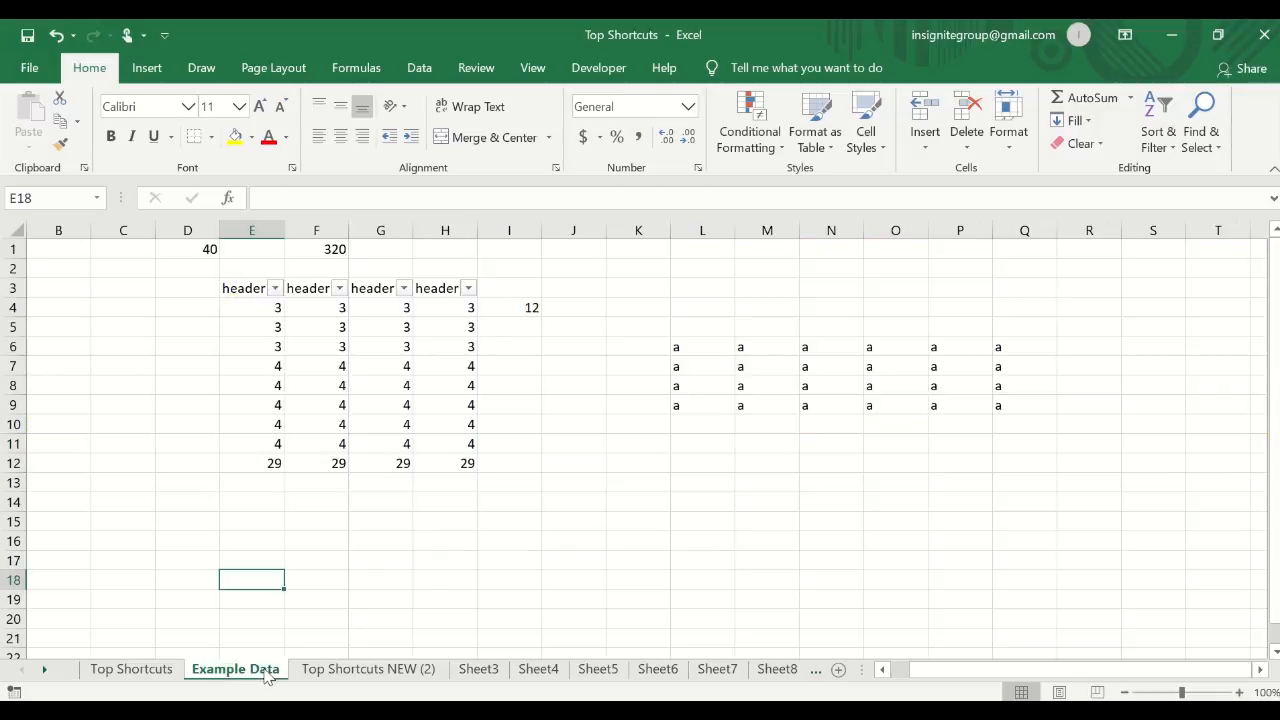
pyautogui.click(336, 252)
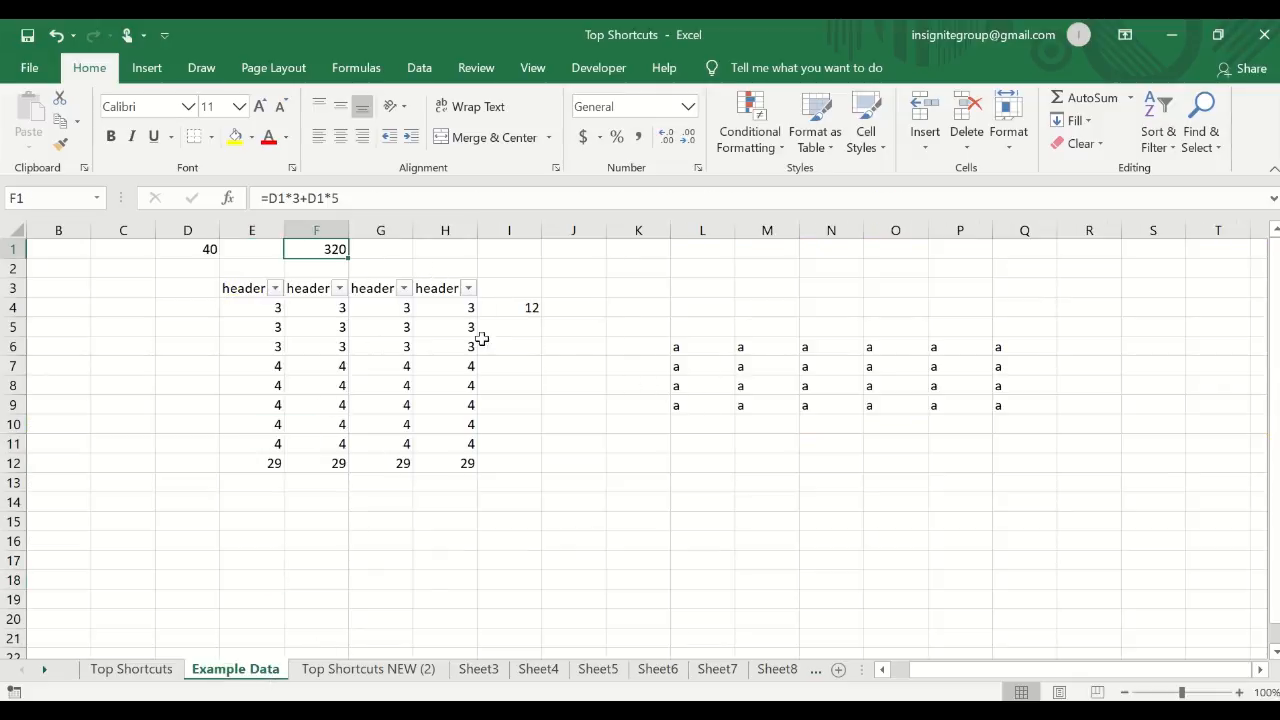
# - Convert the D1*3 part of the F1 formula to its calculated value, commit it, and undo the change
pyautogui.click(379, 204)
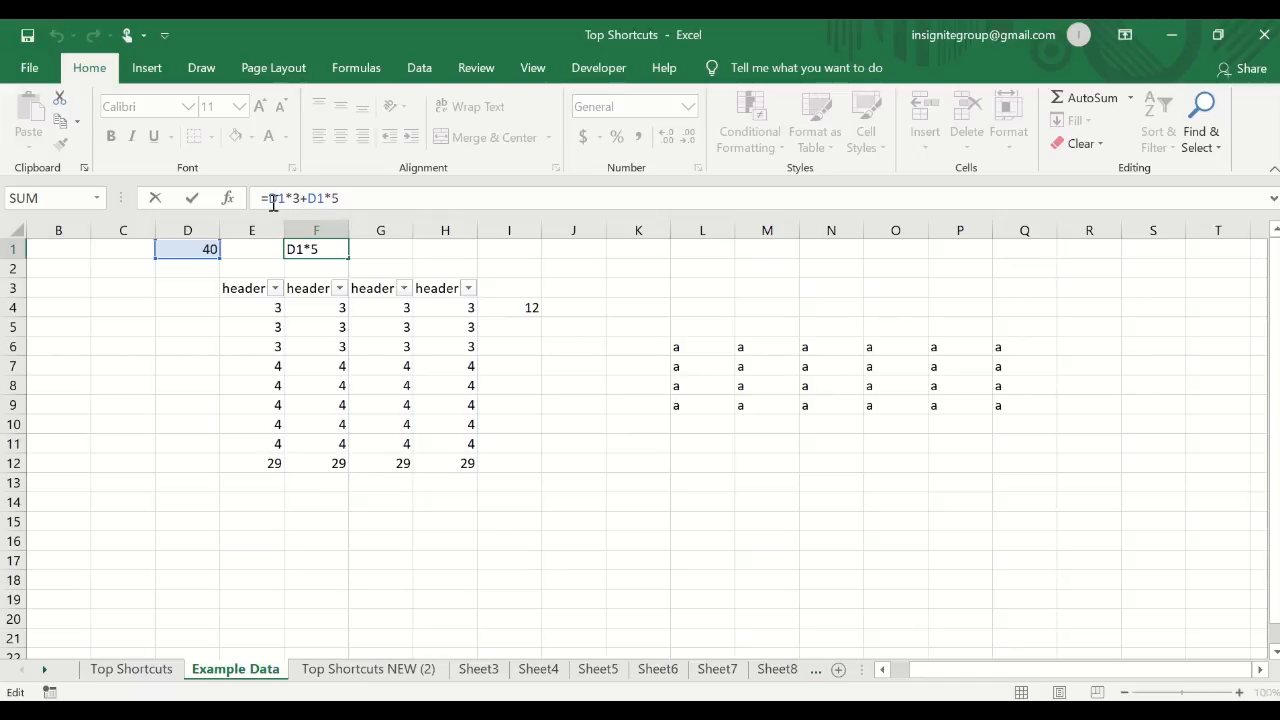
pyautogui.moveTo(268, 198); pyautogui.dragTo(304, 197)
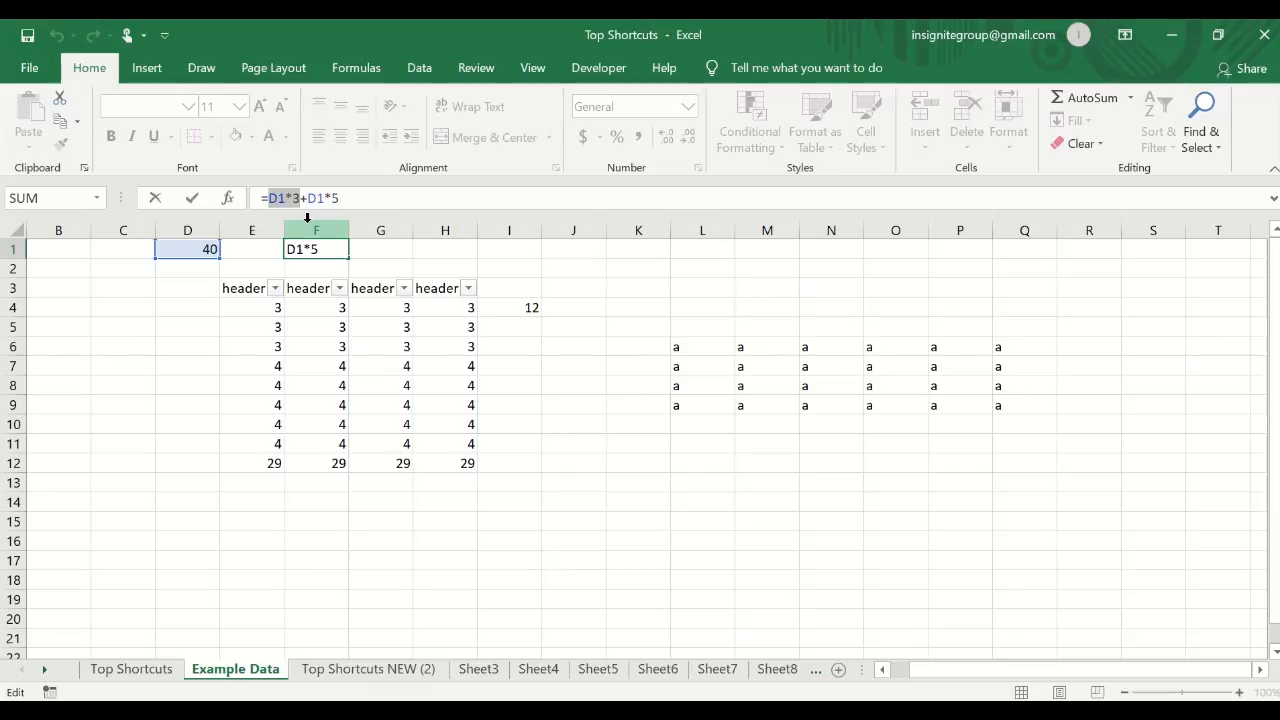
pyautogui.press('F9')
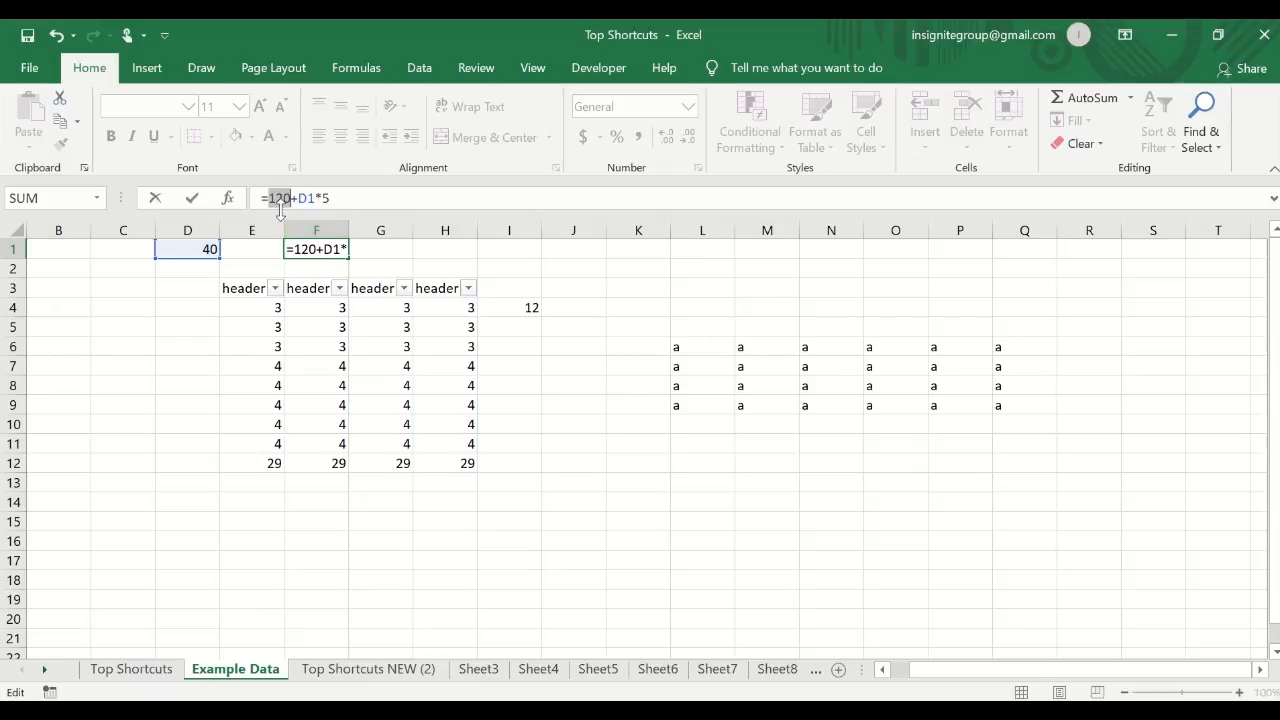
pyautogui.press('Return')
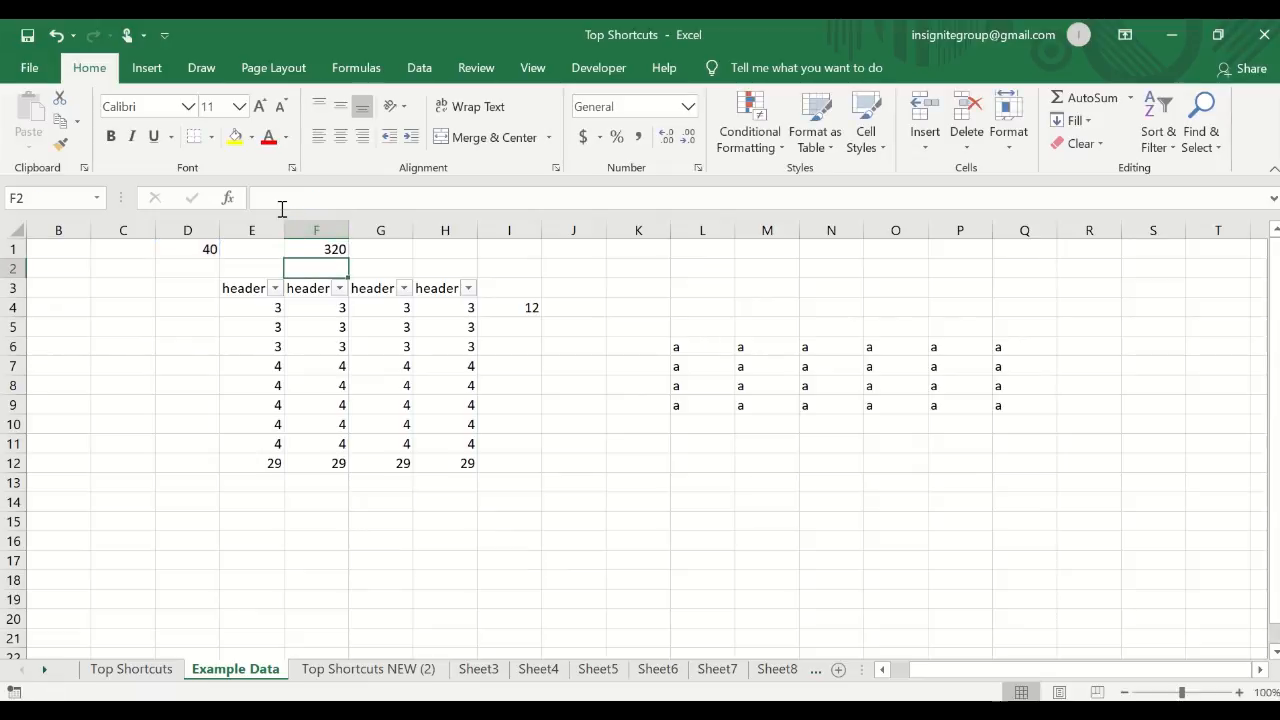
pyautogui.press('Up')
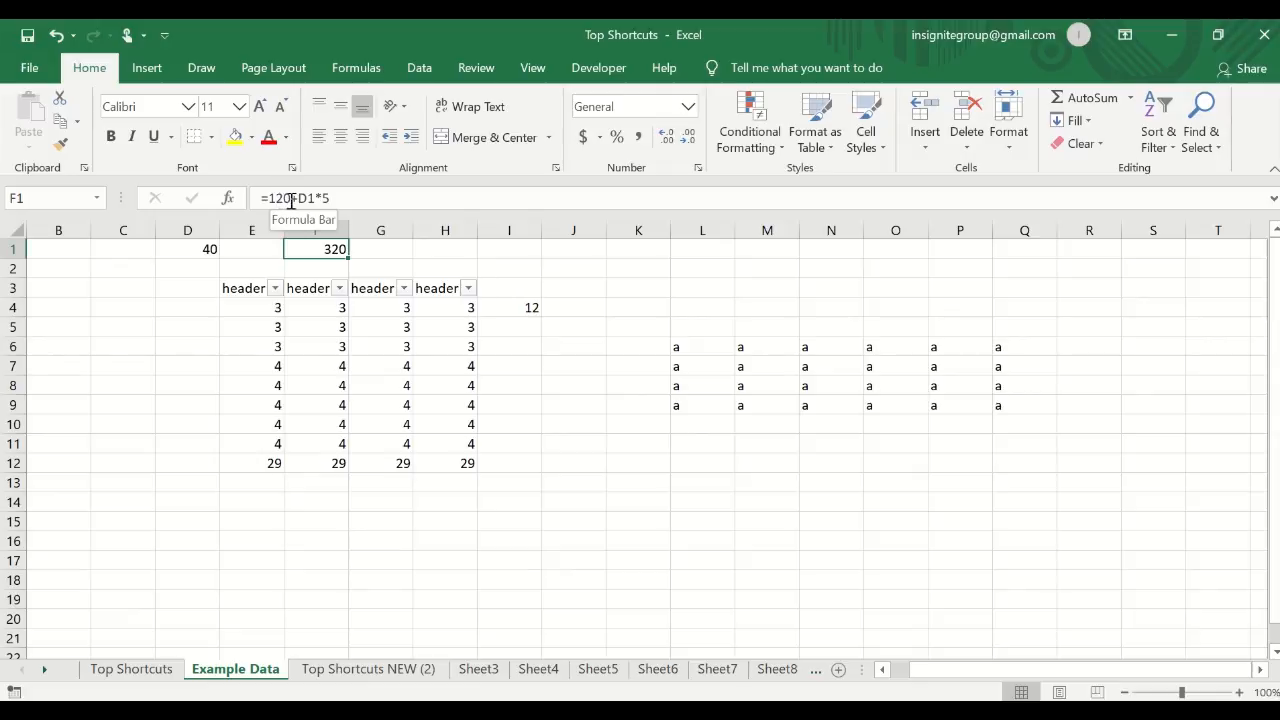
pyautogui.hotkey('ctrl', 'z')
# - Preview the calculated value of the D1*3 part within the F1 formula without keeping it
pyautogui.click(268, 198)
pyautogui.moveTo(268, 198); pyautogui.dragTo(288, 198)
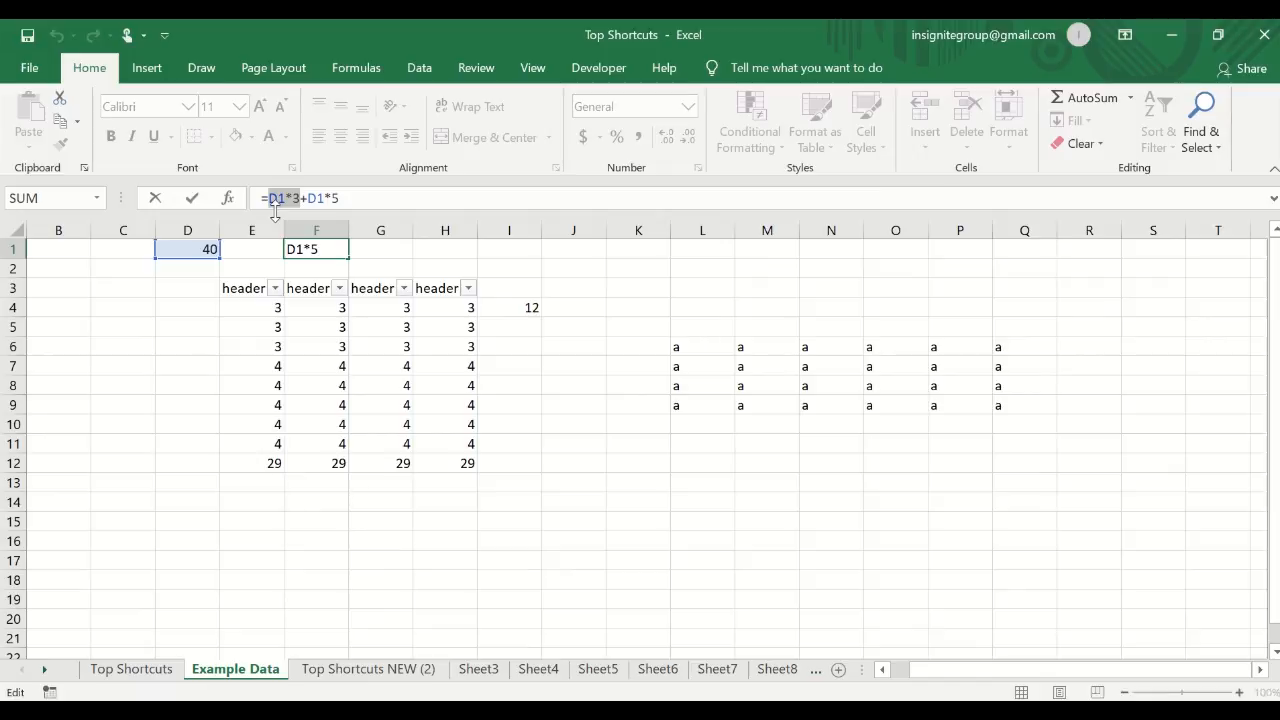
pyautogui.press('F9')
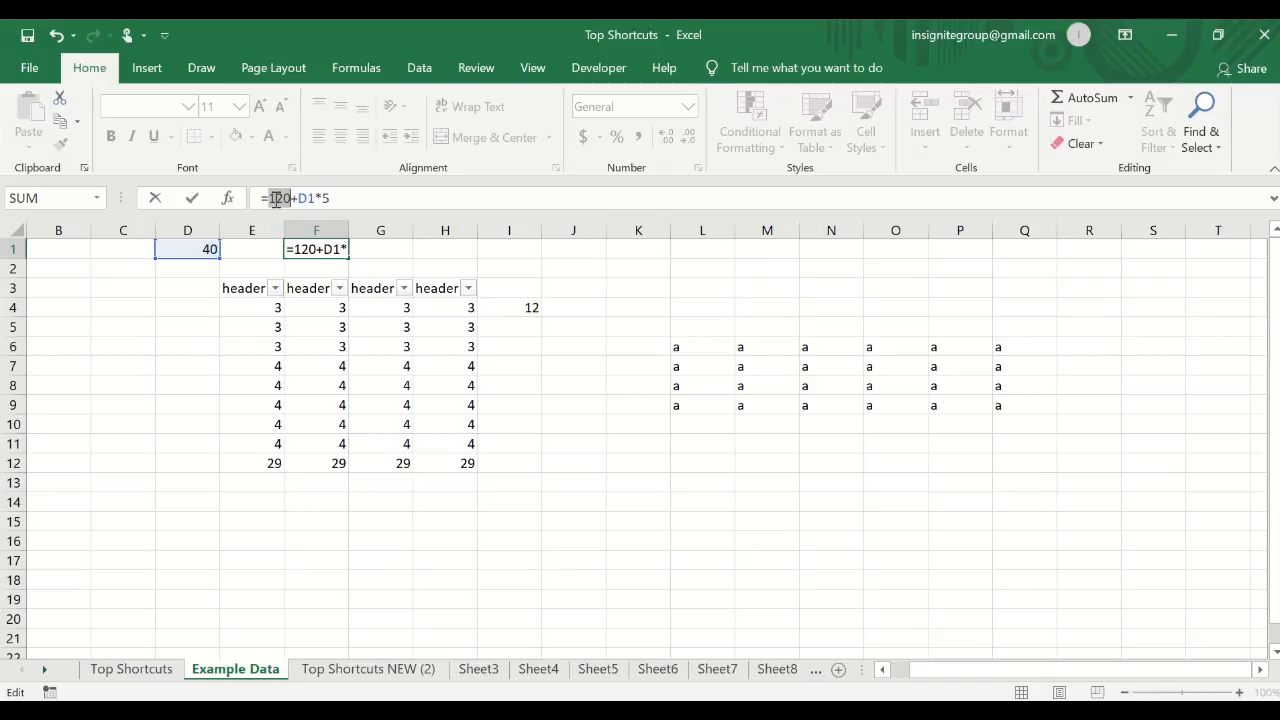
pyautogui.press('Escape')
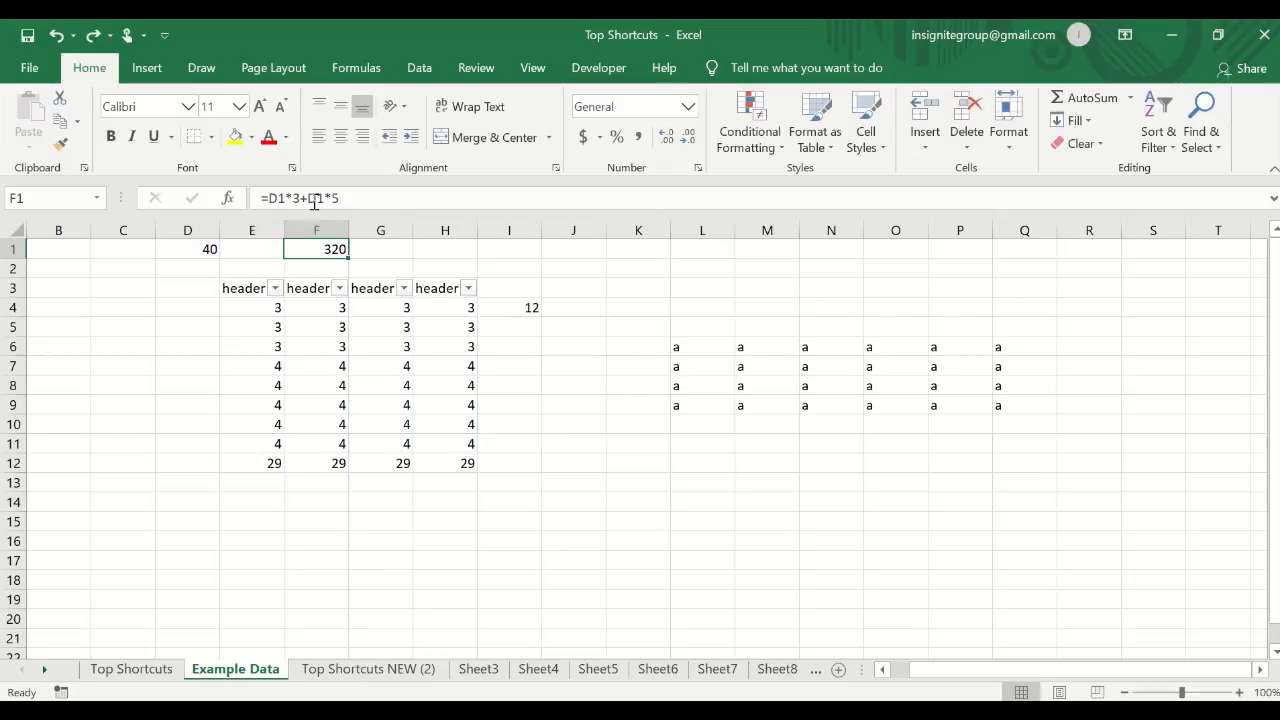
# - Preview the calculated value of the D1*5 part within the F1 formula without keeping it
pyautogui.moveTo(307, 198); pyautogui.dragTo(357, 200)
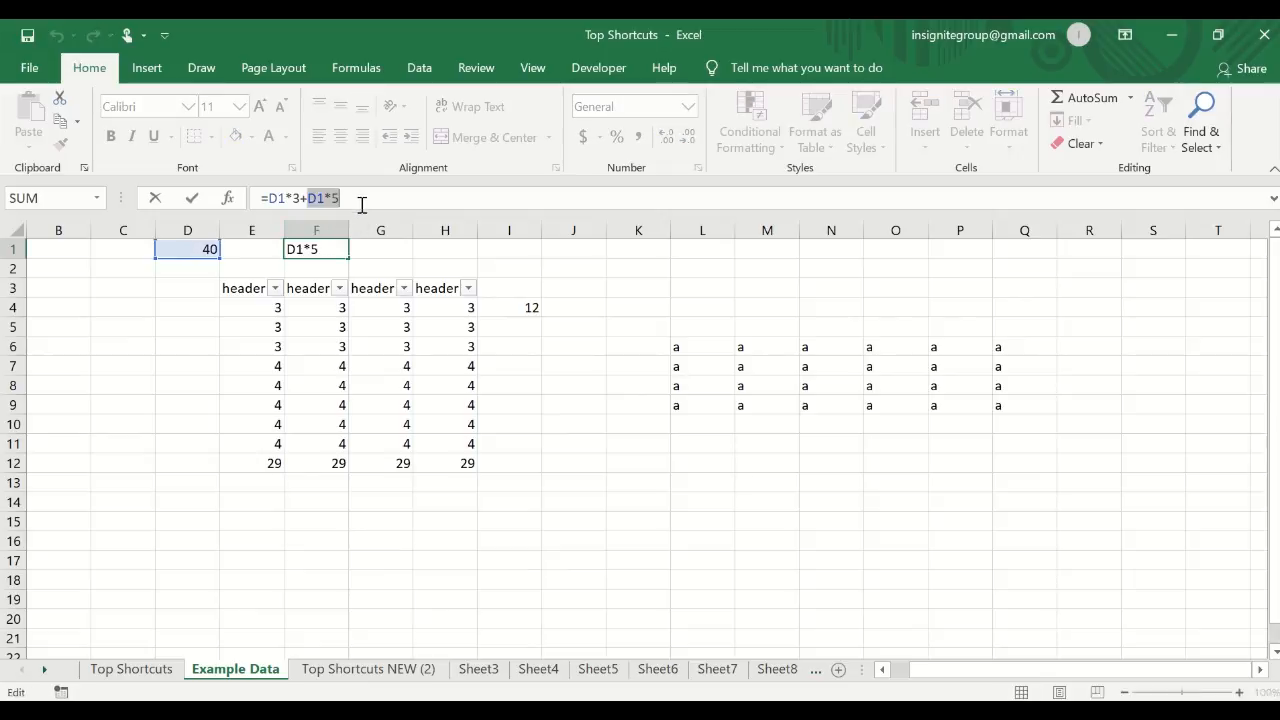
pyautogui.press('F9')
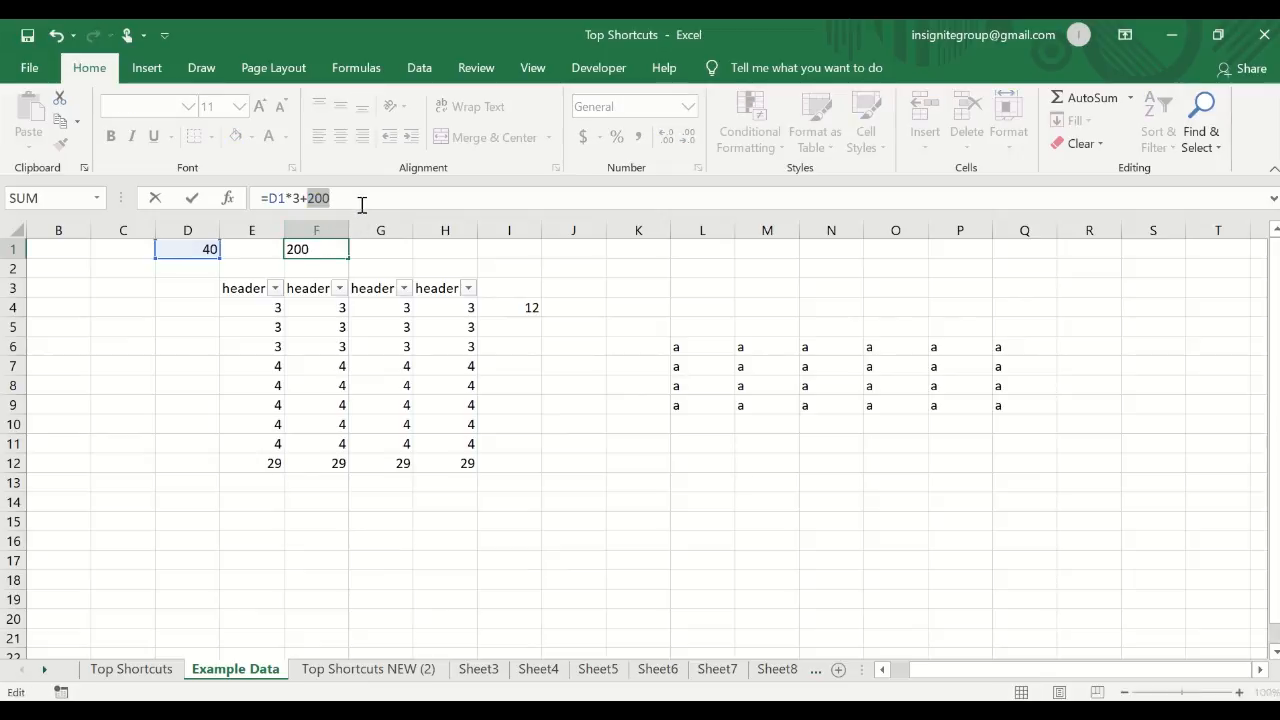
pyautogui.press('Escape')
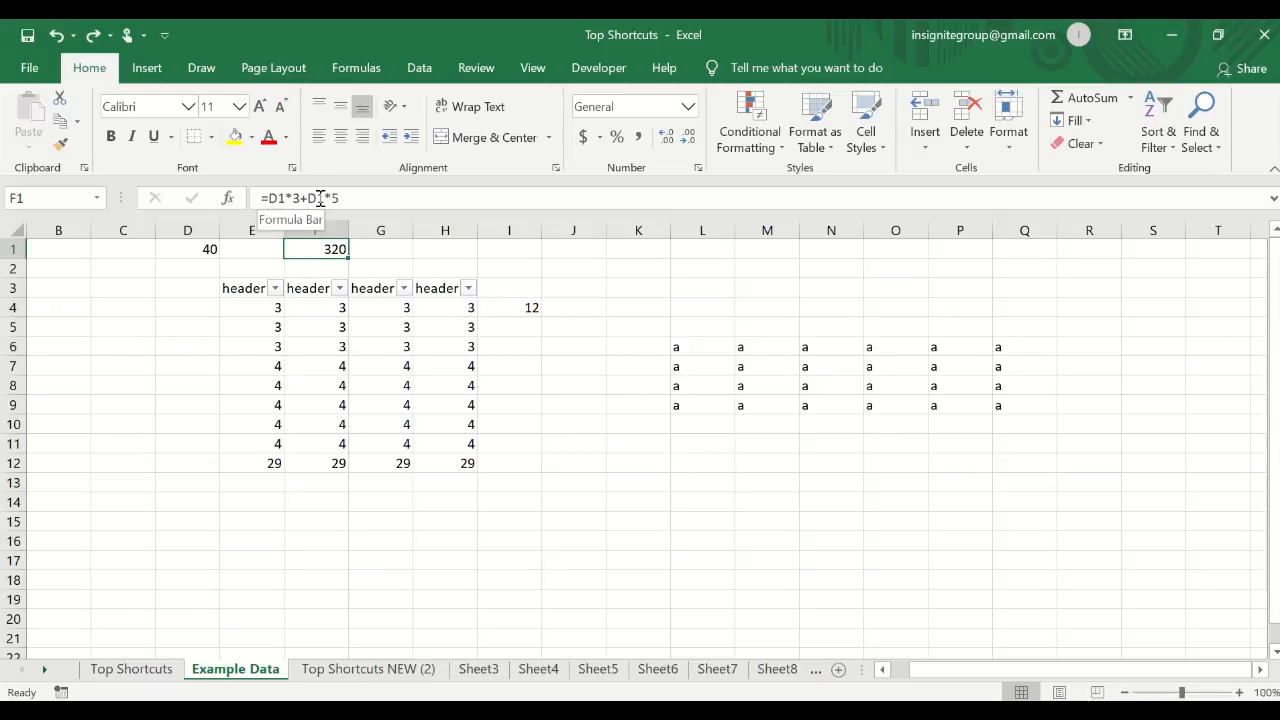
# - Extend the F1 formula with +VLOOKUP(B1,F8:K12,2,) and commit it, keeping the cell selected
pyautogui.click(362, 198)
pyautogui.write('+')
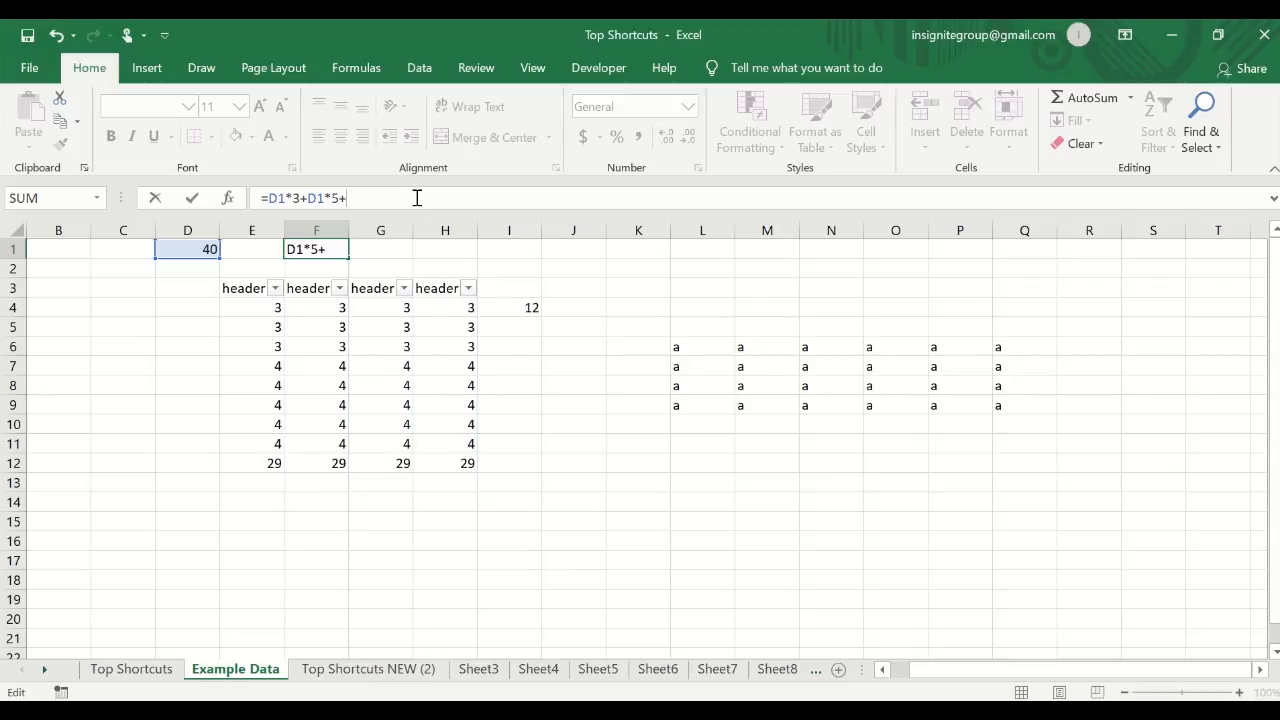
pyautogui.write('vlo')
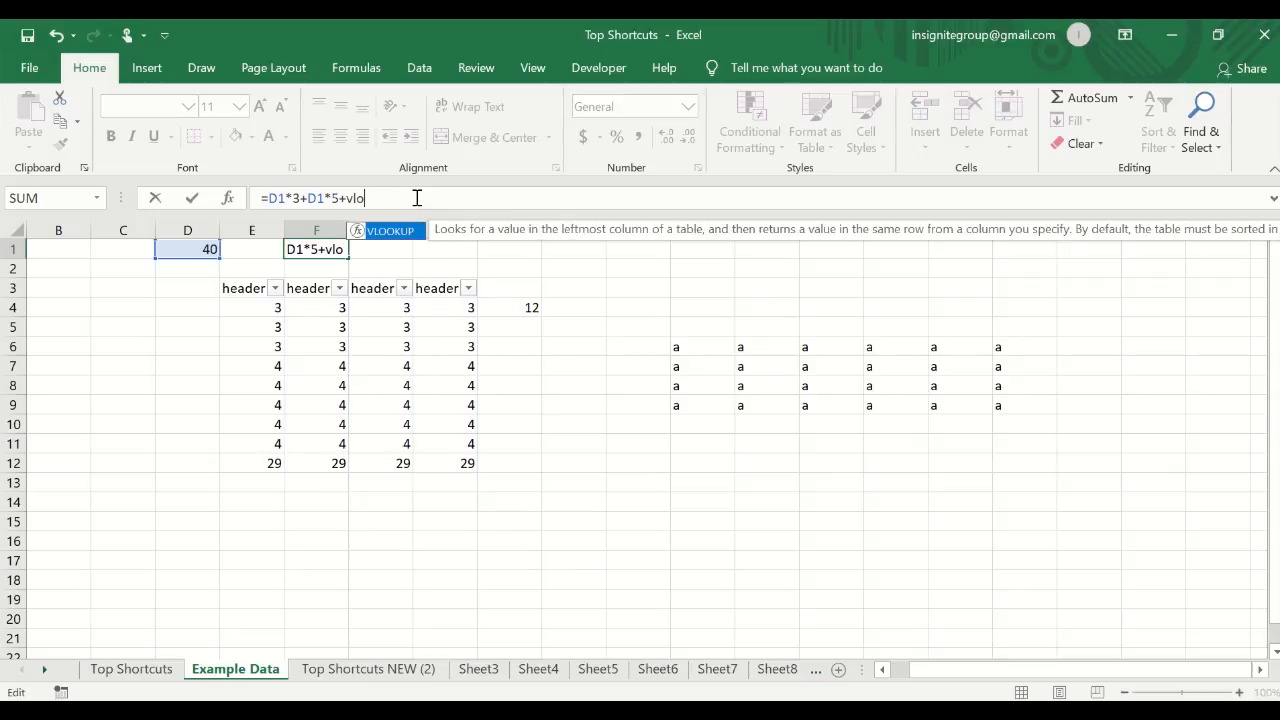
pyautogui.press('Tab')
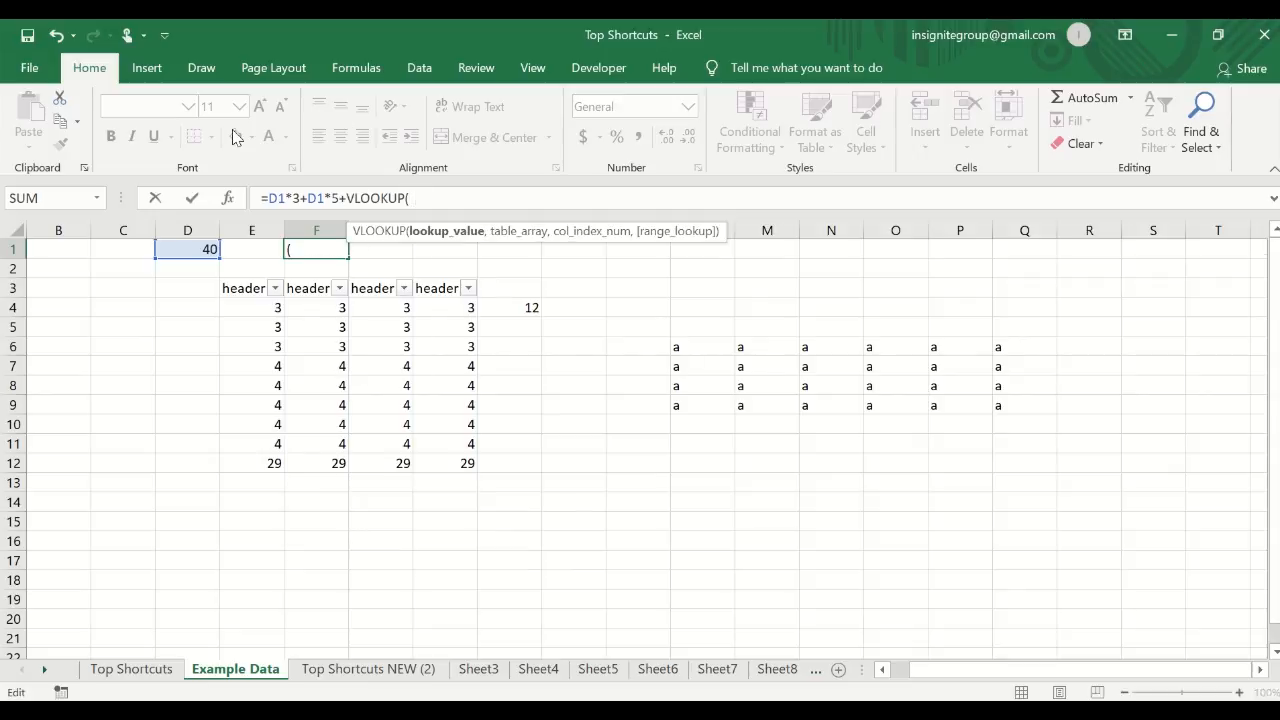
pyautogui.click(57, 251)
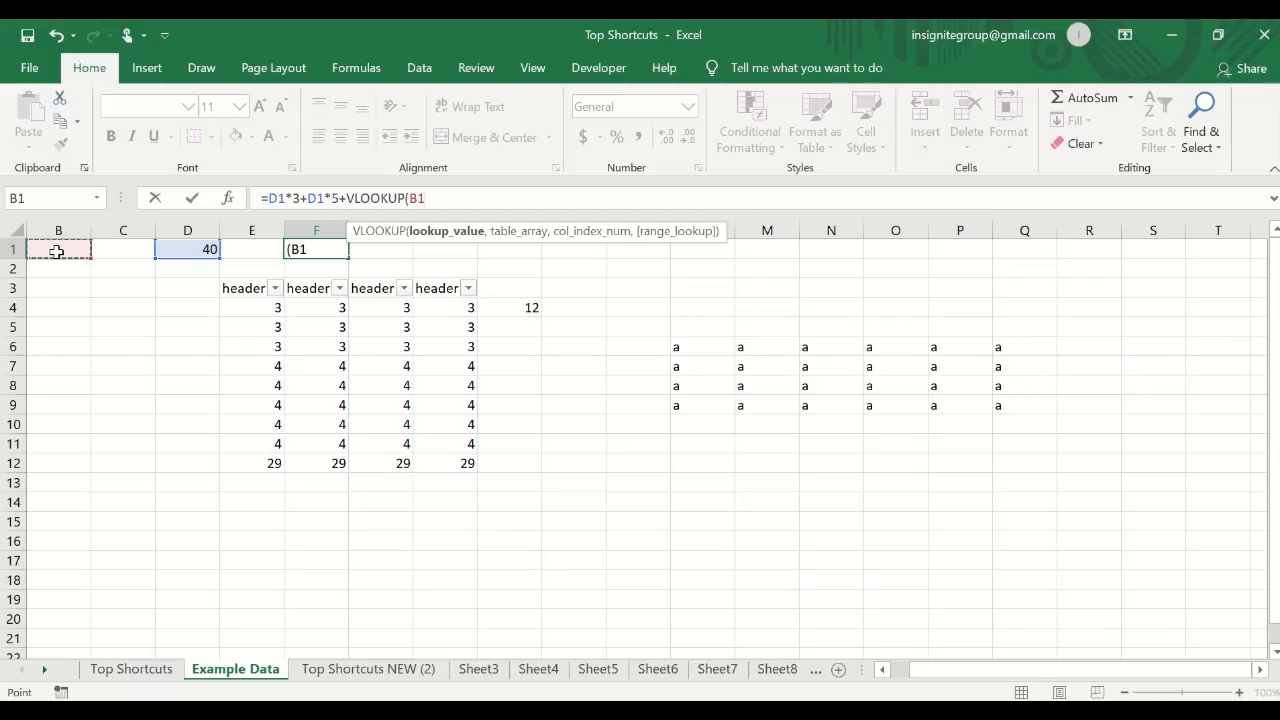
pyautogui.write(',')
pyautogui.moveTo(318, 388); pyautogui.dragTo(620, 468)
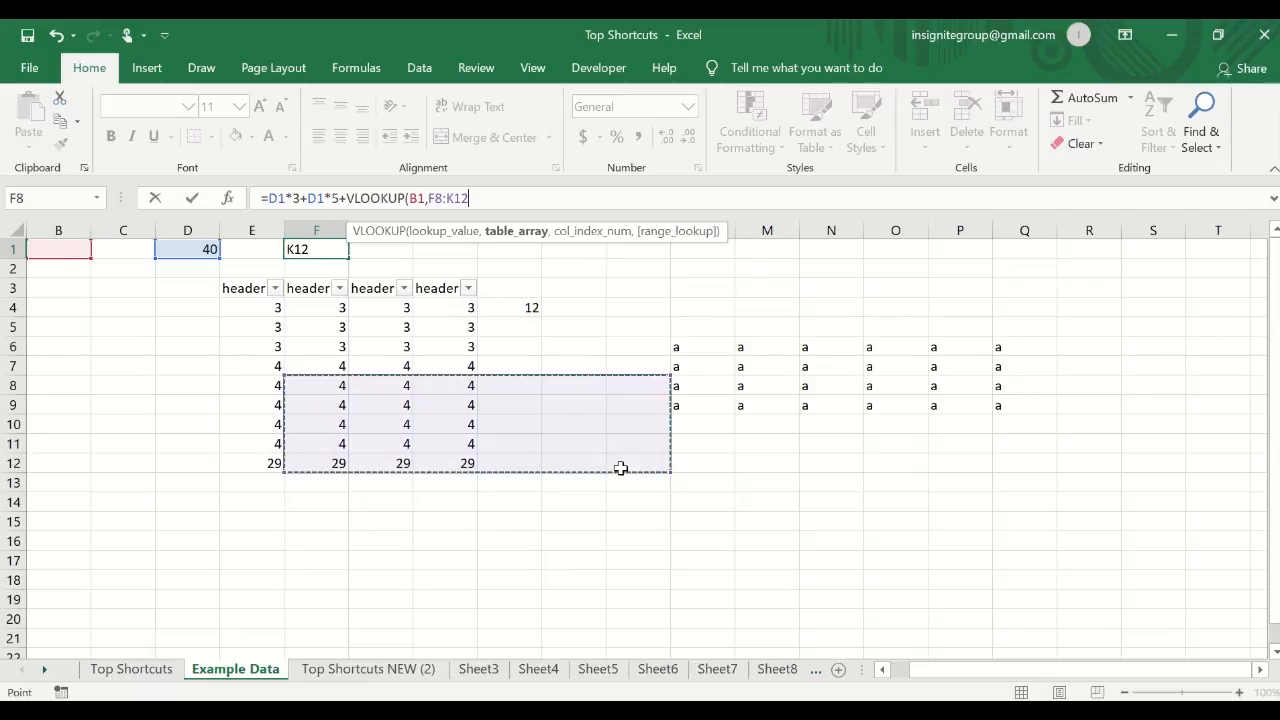
pyautogui.write(',2,')
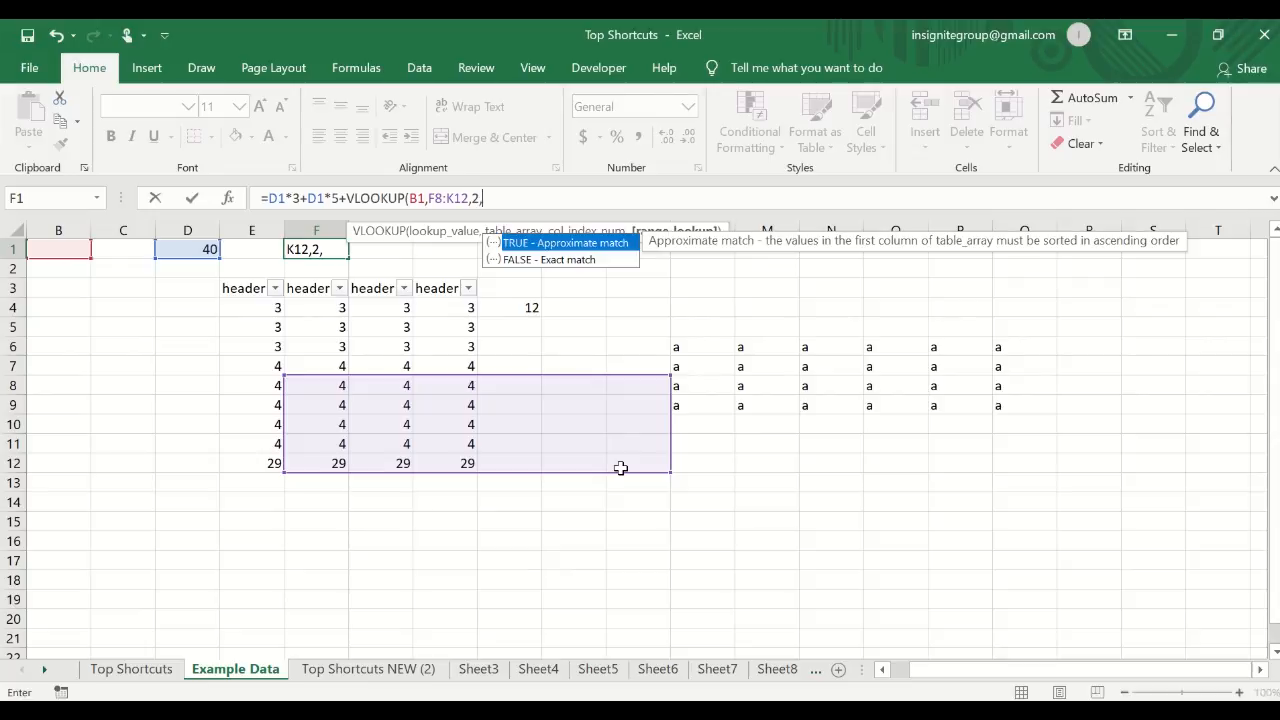
pyautogui.write(')')
pyautogui.hotkey('ctrl', 'Return')
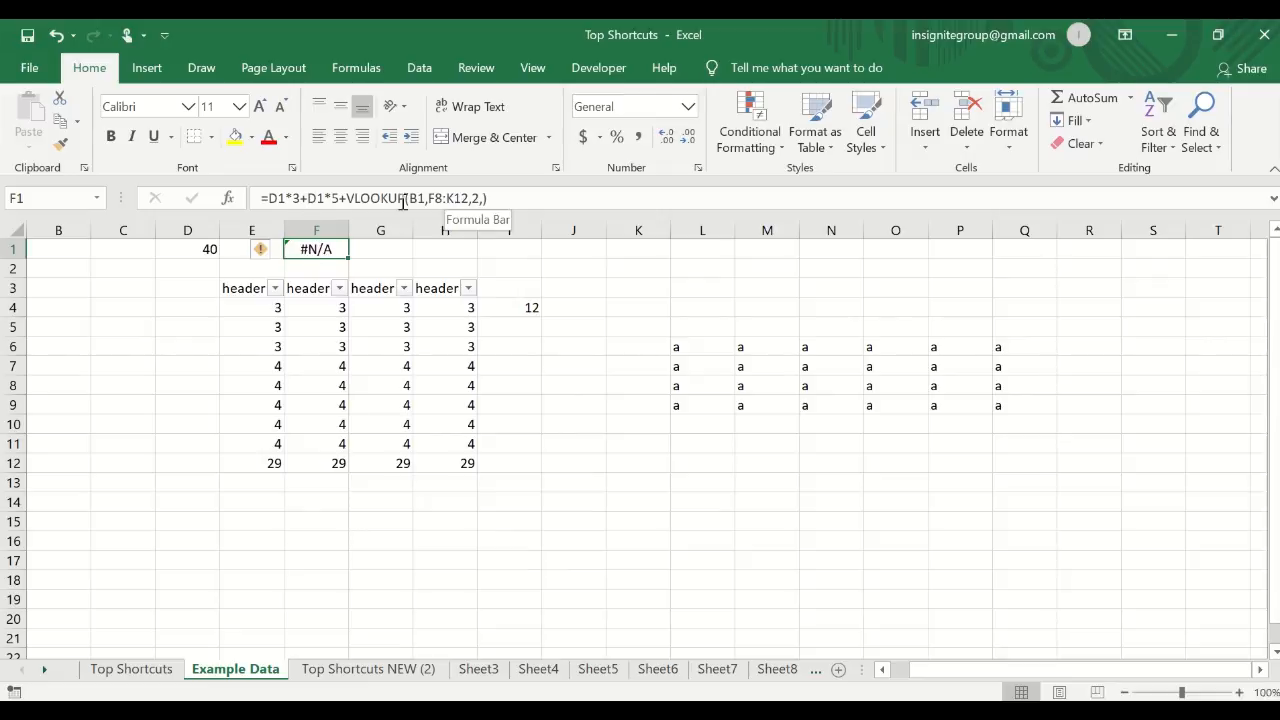
# - Preview the calculated value of D1*3 in the extended F1 formula, leaving the formula unmodified
pyautogui.moveTo(267, 198); pyautogui.dragTo(300, 199)
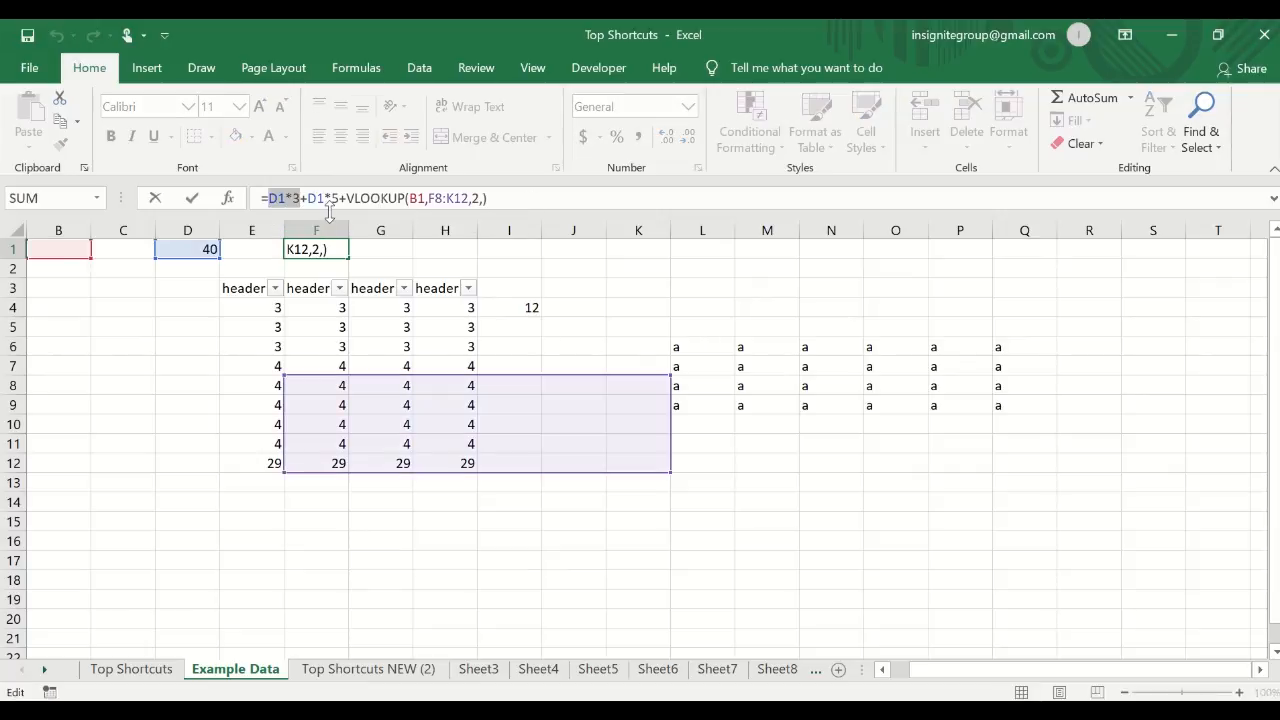
pyautogui.press('F9')
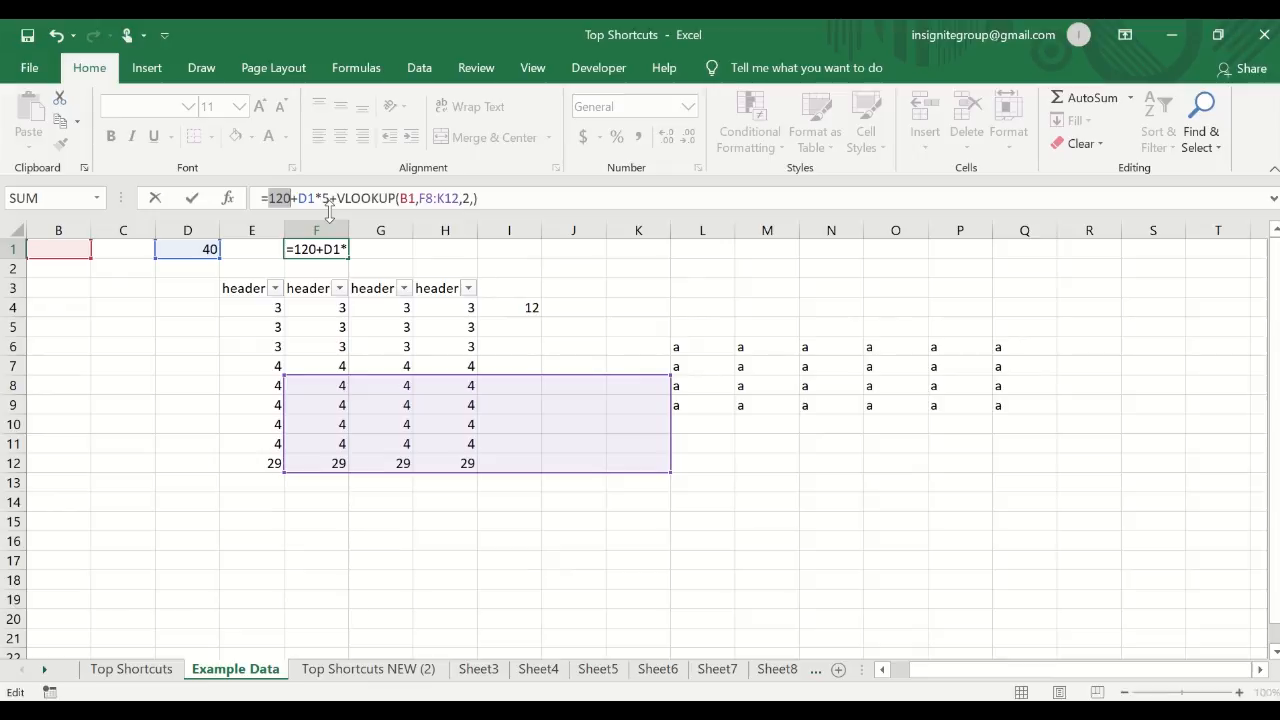
pyautogui.press('Escape')
# - Preview the calculated values of the D1*5 and VLOOKUP parts of the F1 formula together, without keeping them
pyautogui.moveTo(307, 198); pyautogui.dragTo(342, 198)
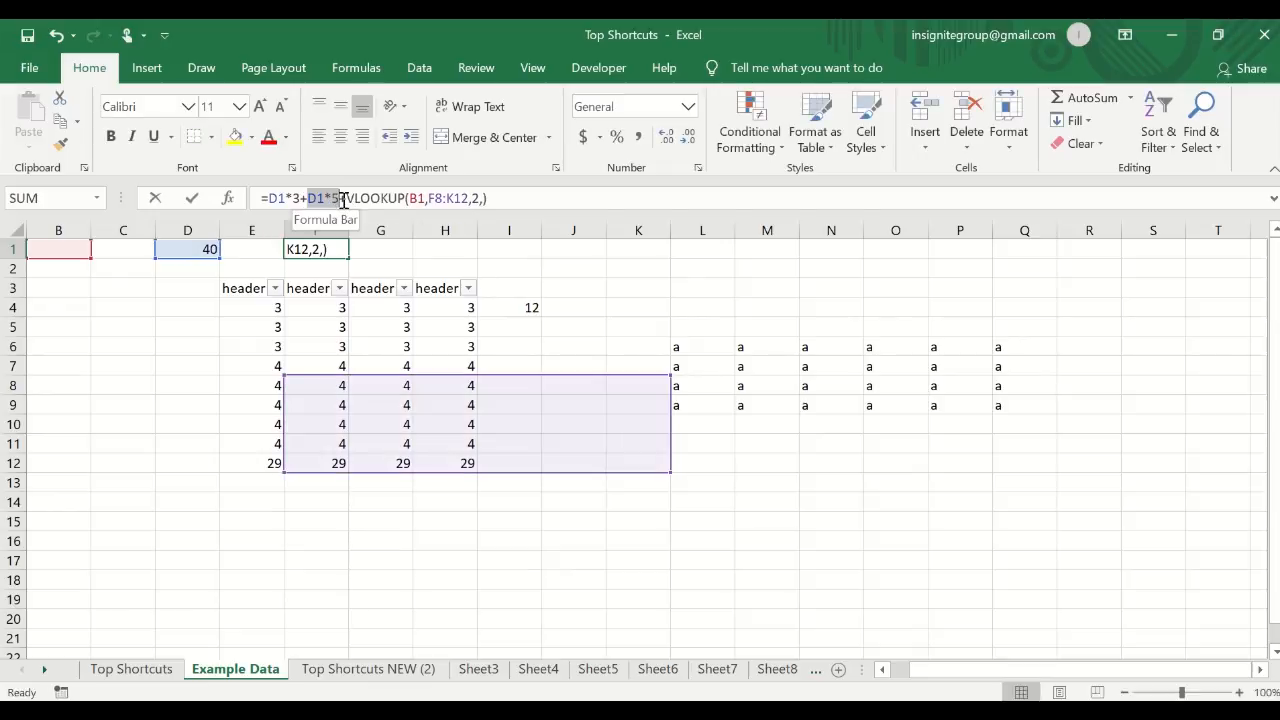
pyautogui.press('F9')
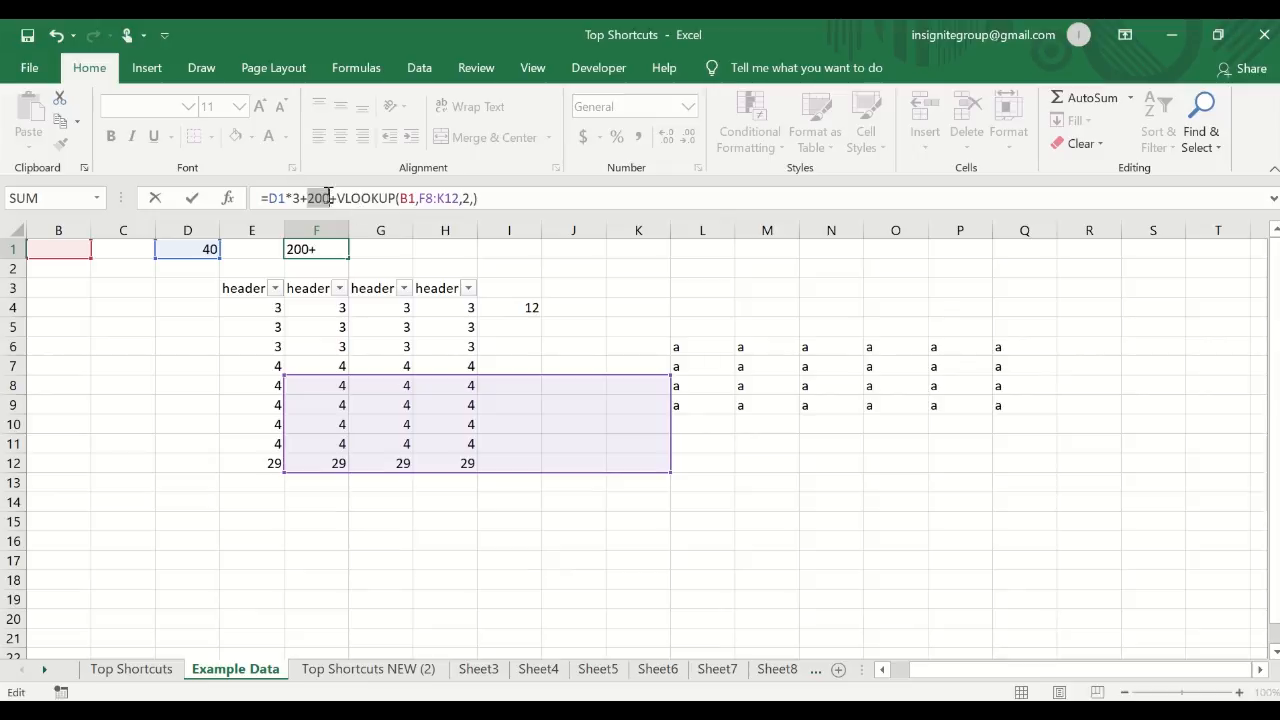
pyautogui.click(340, 200)
pyautogui.moveTo(340, 200); pyautogui.dragTo(568, 205)
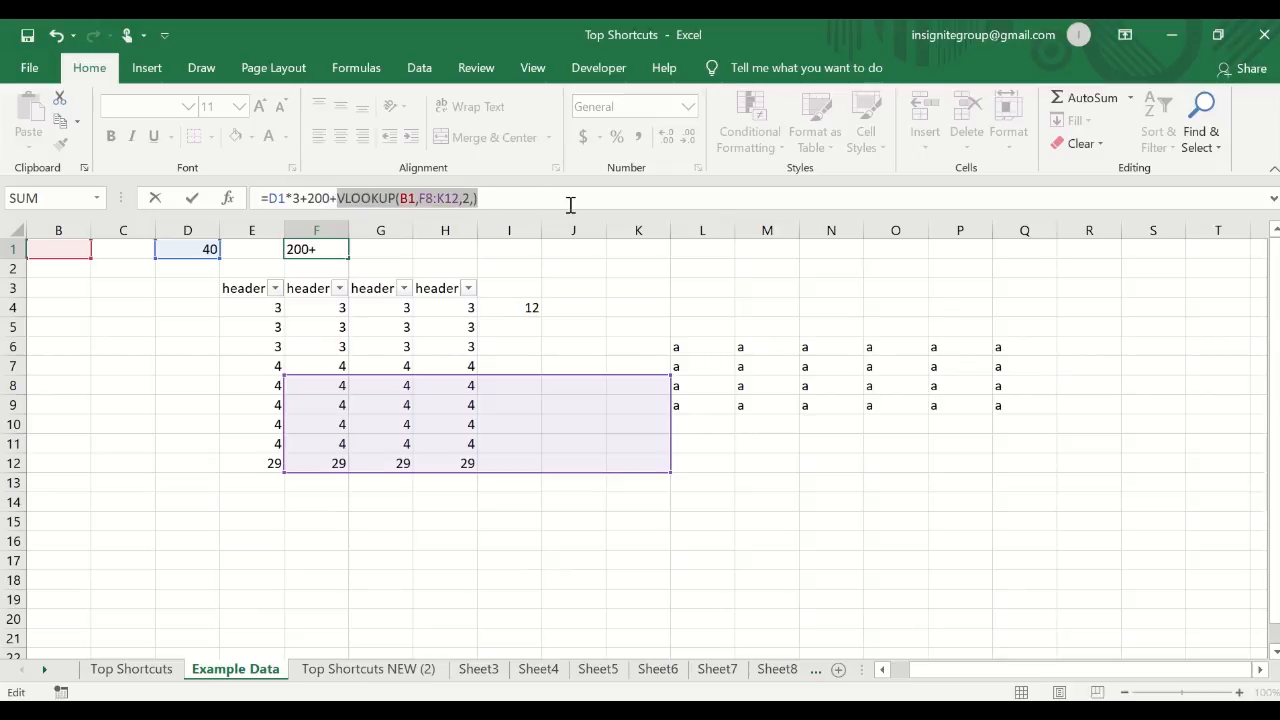
pyautogui.press('F9')
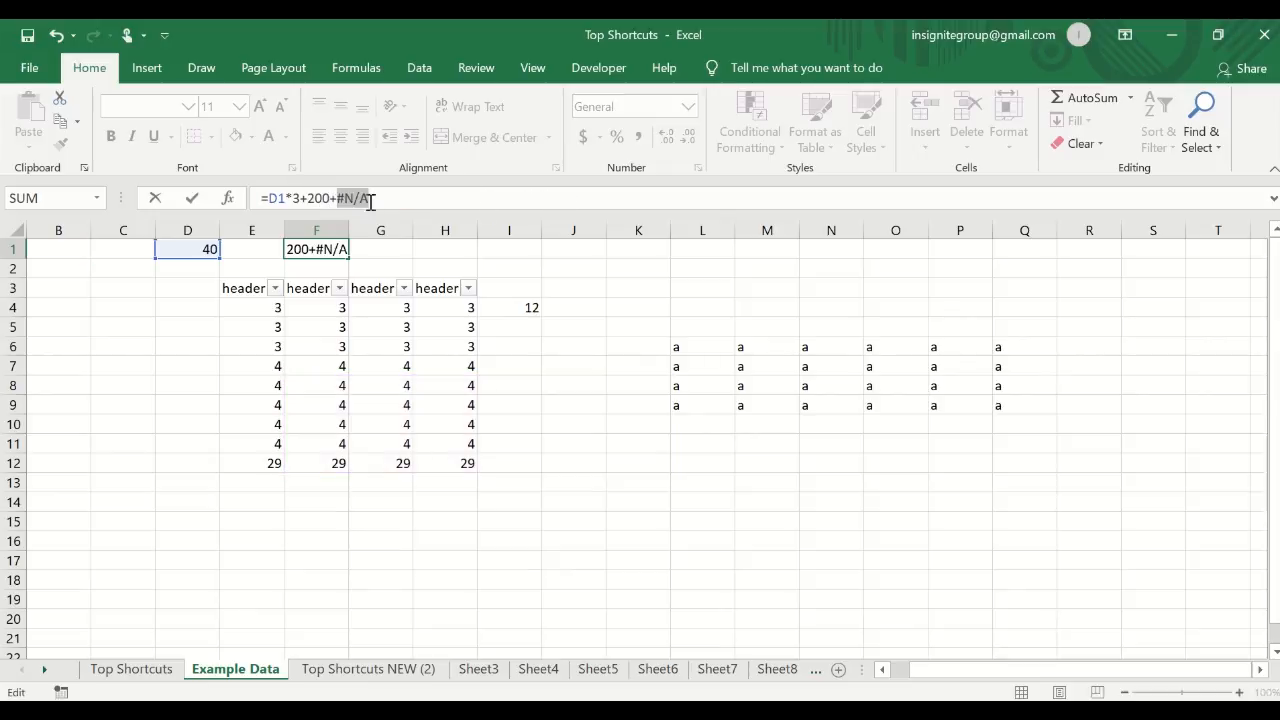
pyautogui.press('Escape')
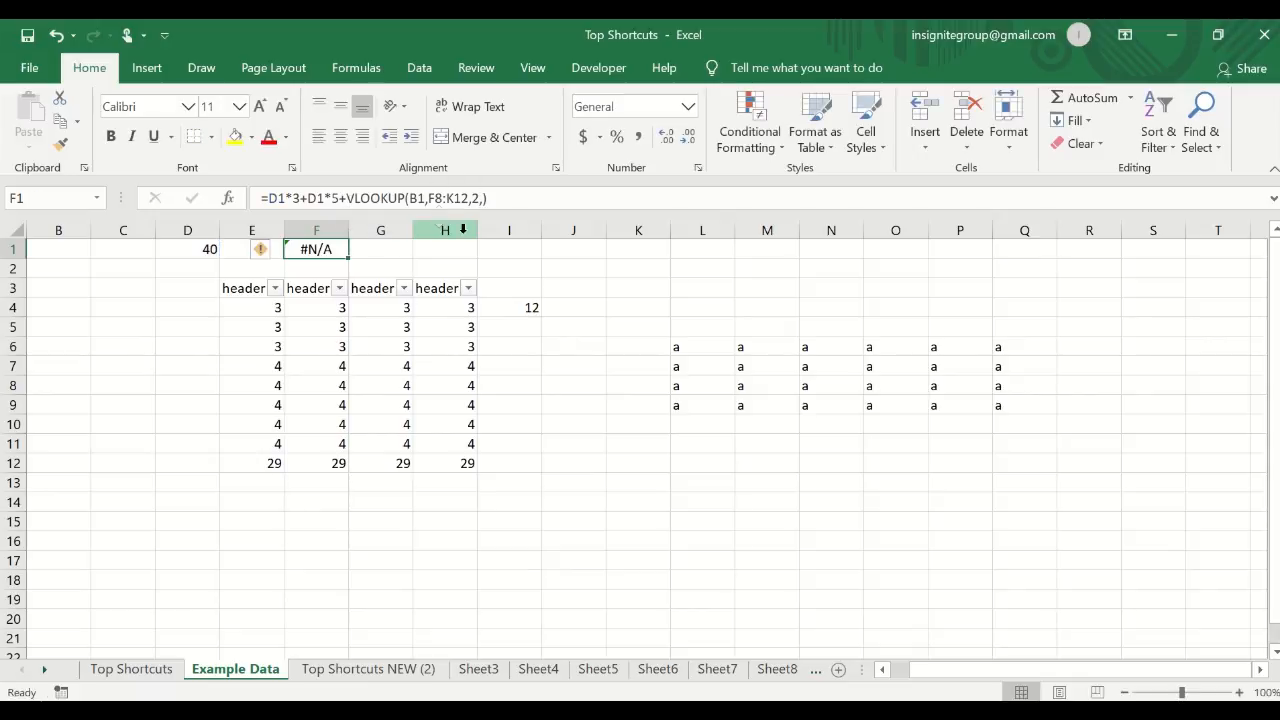
# - Copy the VLOOKUP(B1,F8:K12,2,) part of the F1 formula and enter it as a separate formula in cell I1
pyautogui.click(345, 200)
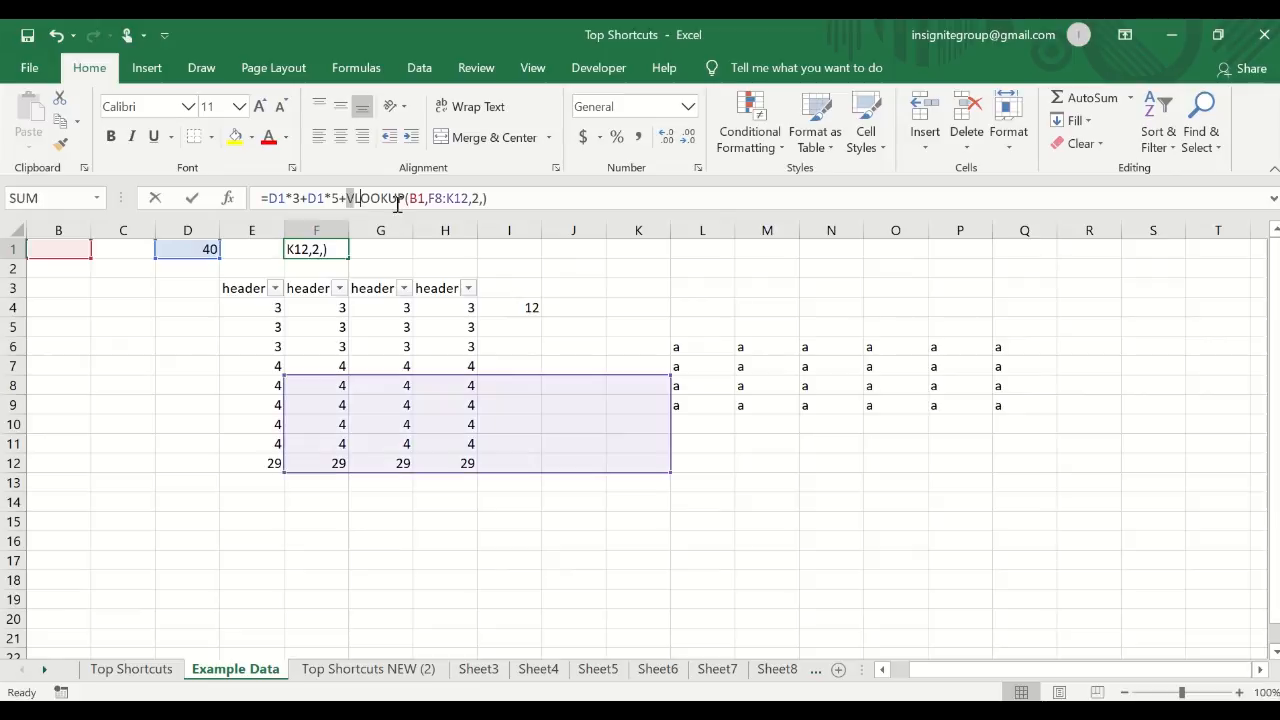
pyautogui.moveTo(346, 200); pyautogui.dragTo(490, 200)
pyautogui.hotkey('ctrl', 'c')
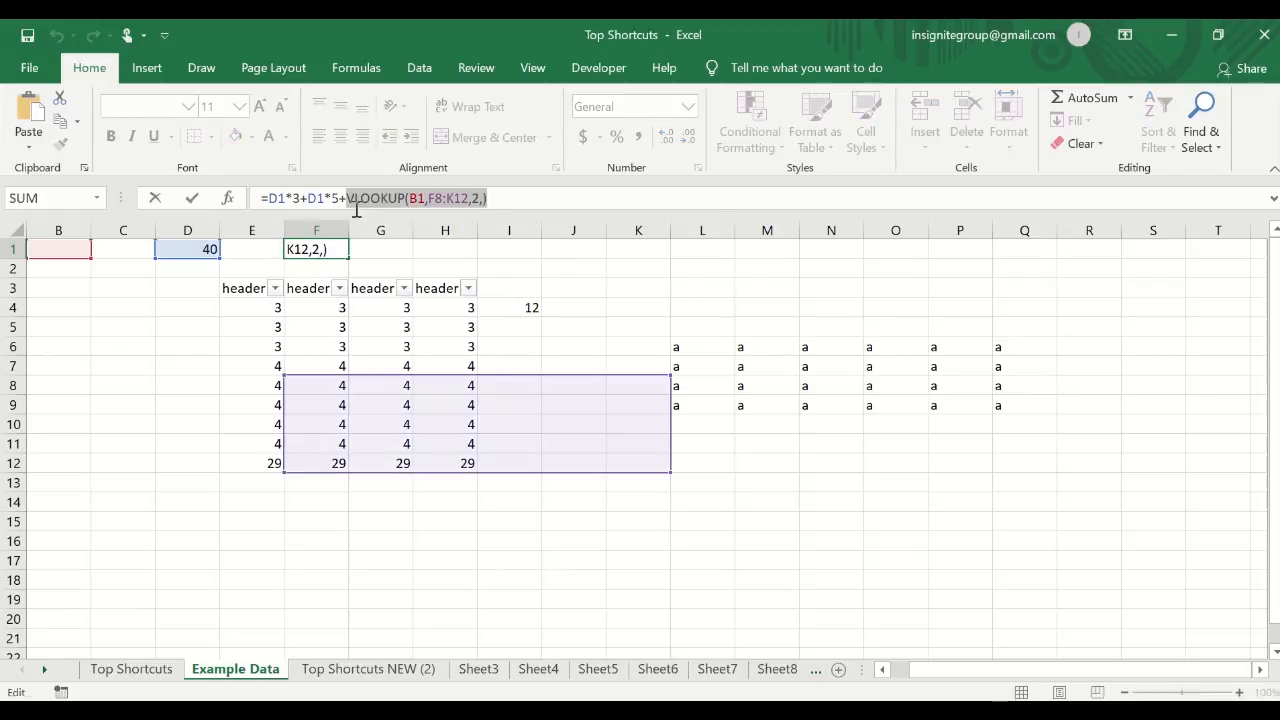
pyautogui.press('Escape')
pyautogui.click(518, 250)
pyautogui.write('=')
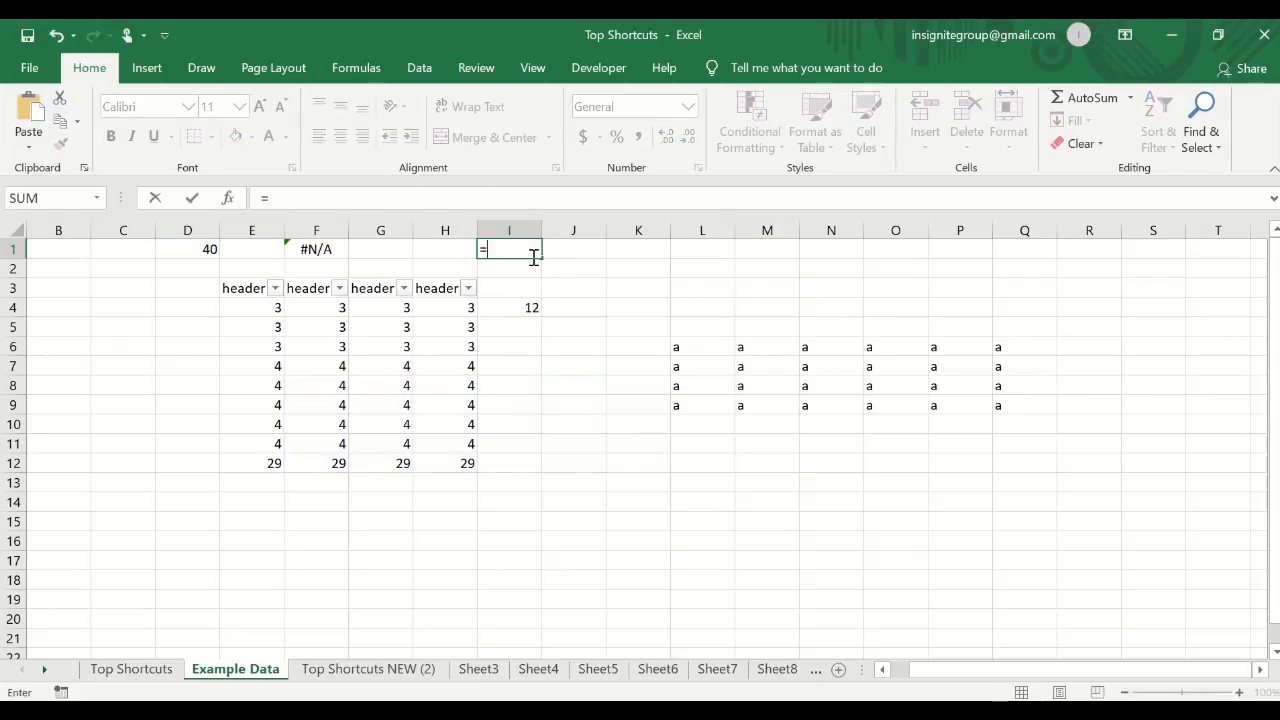
pyautogui.hotkey('ctrl', 'v')
pyautogui.press('Return')
# - Inspect the standalone VLOOKUP formula in cell I1 and the full formula in cell F1
pyautogui.click(510, 249)
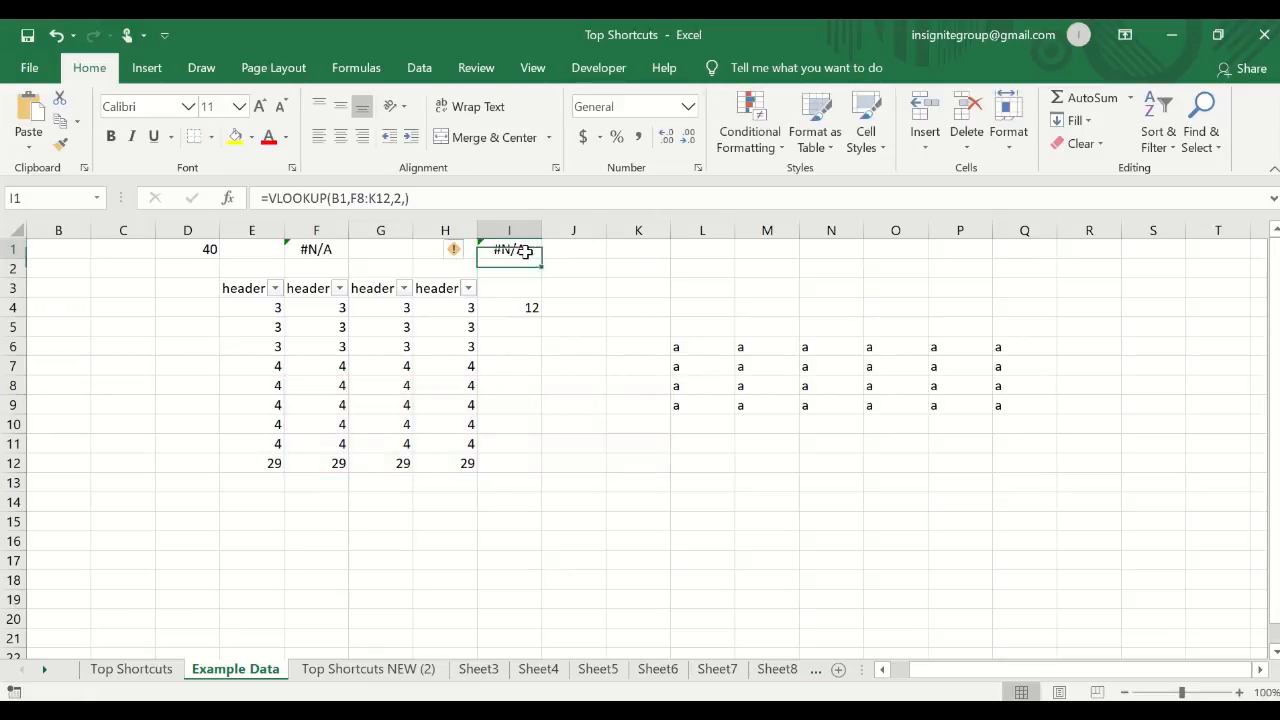
pyautogui.doubleClick(510, 249)
pyautogui.press('Escape')
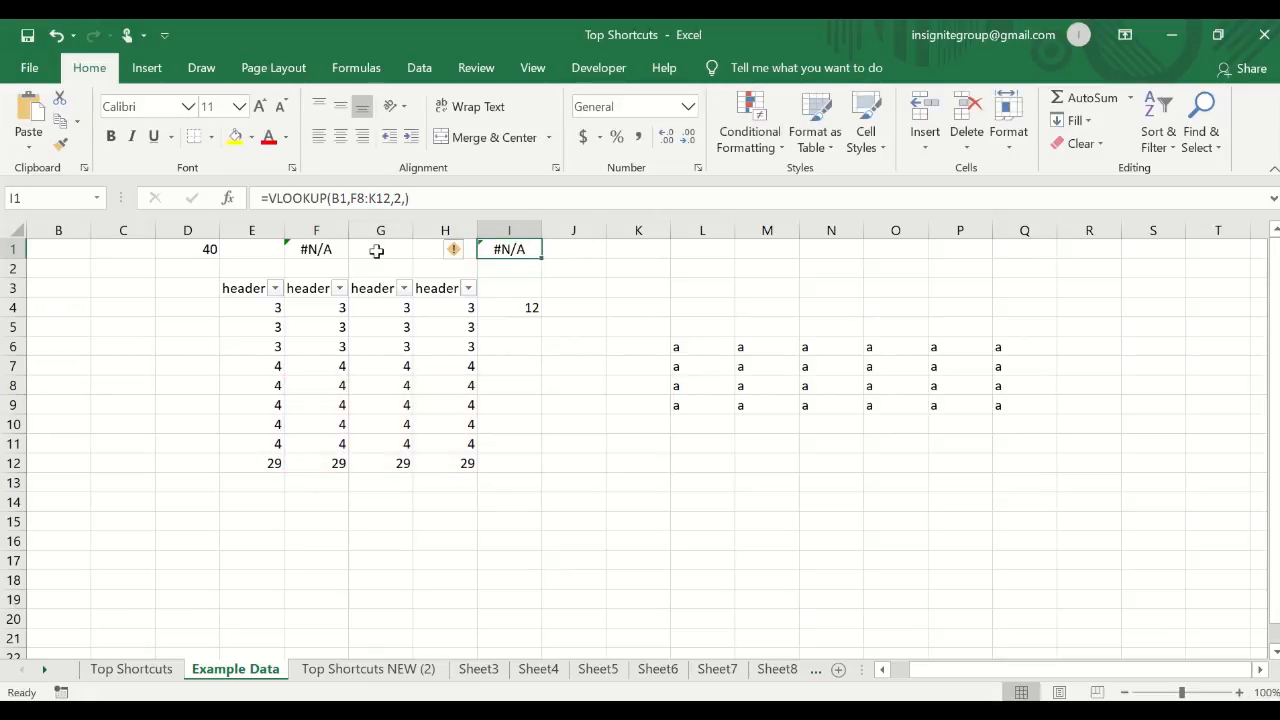
pyautogui.click(336, 249)
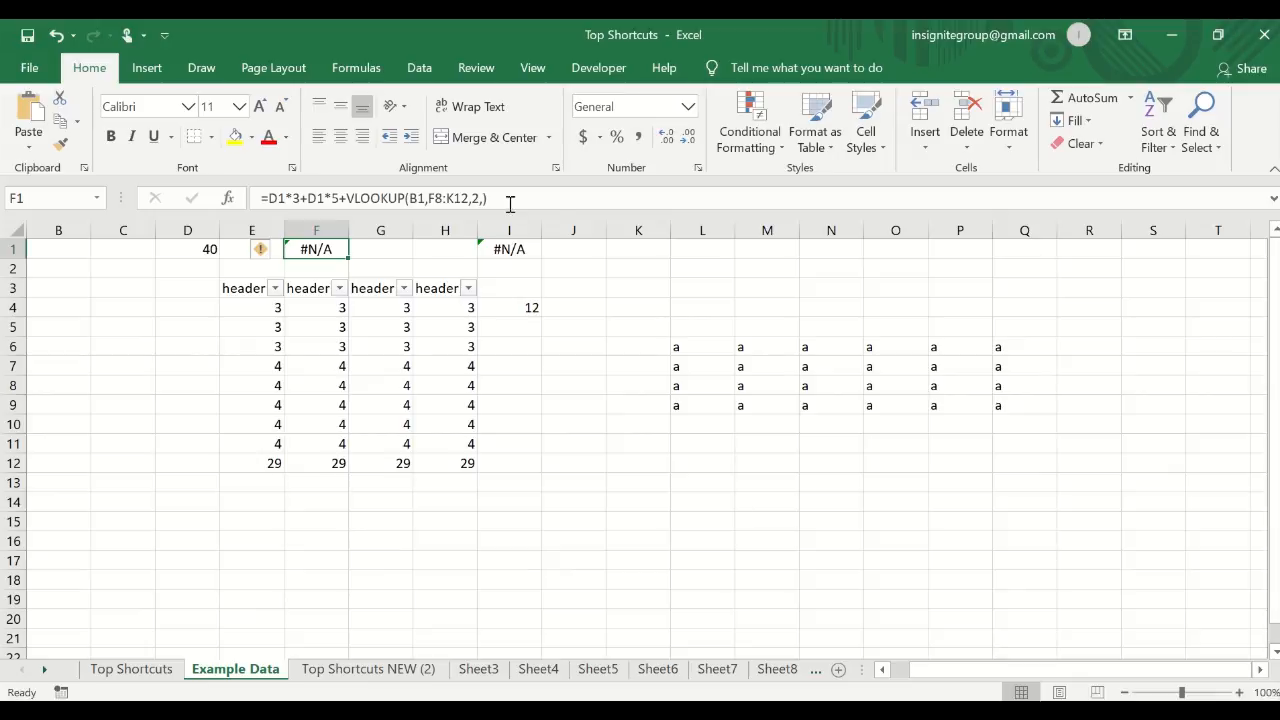
# - Highlight row 11 on the Top Shortcuts sheet with the yellow fill colour
pyautogui.click(140, 669)
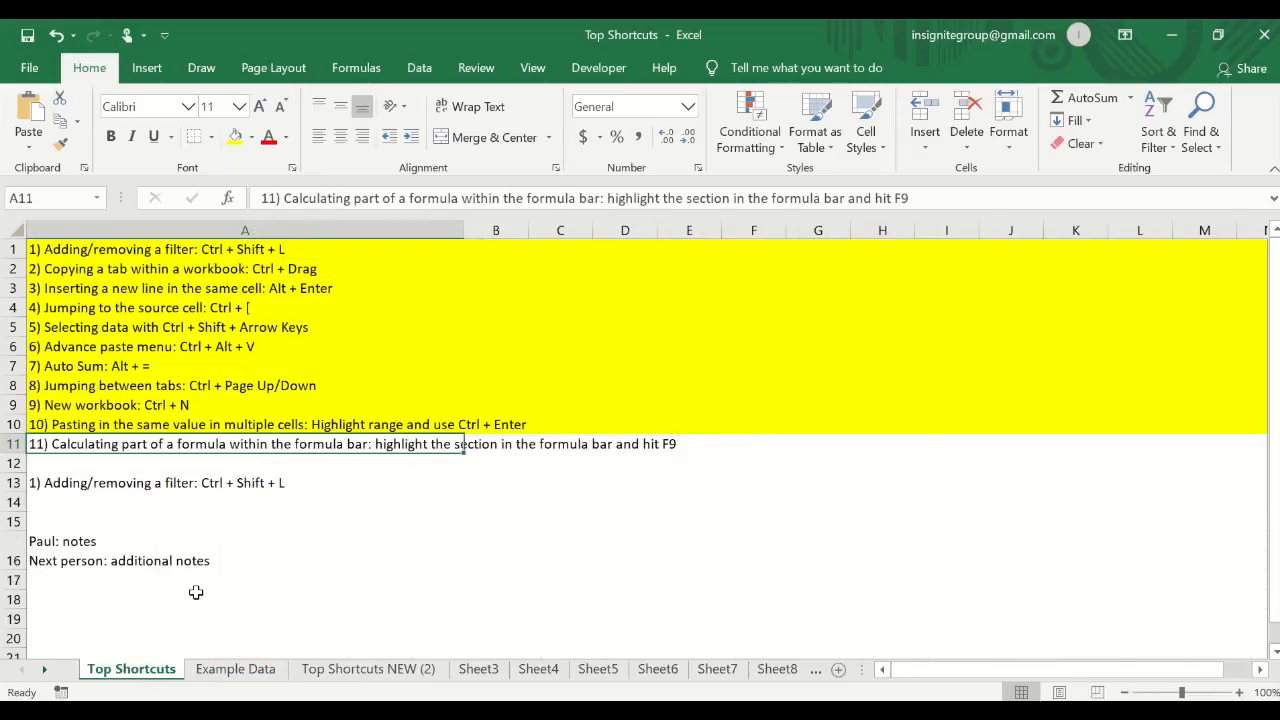
pyautogui.click(8, 444)
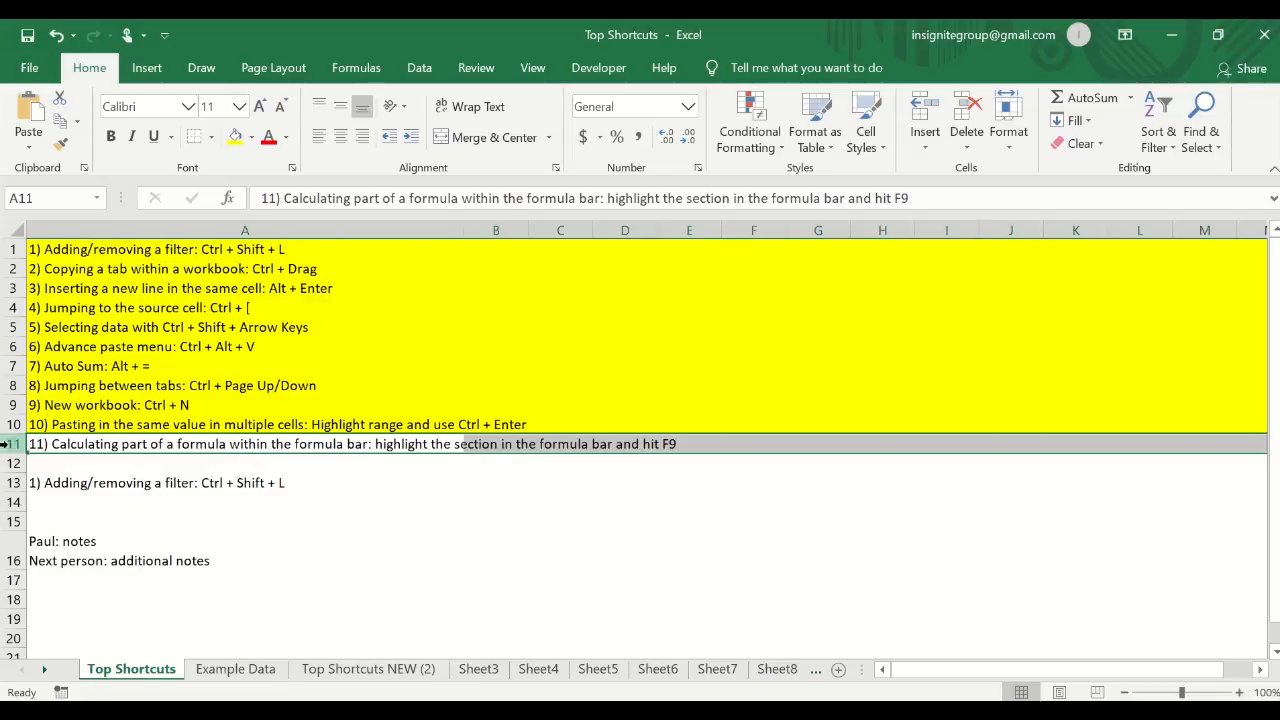
pyautogui.click(236, 138)
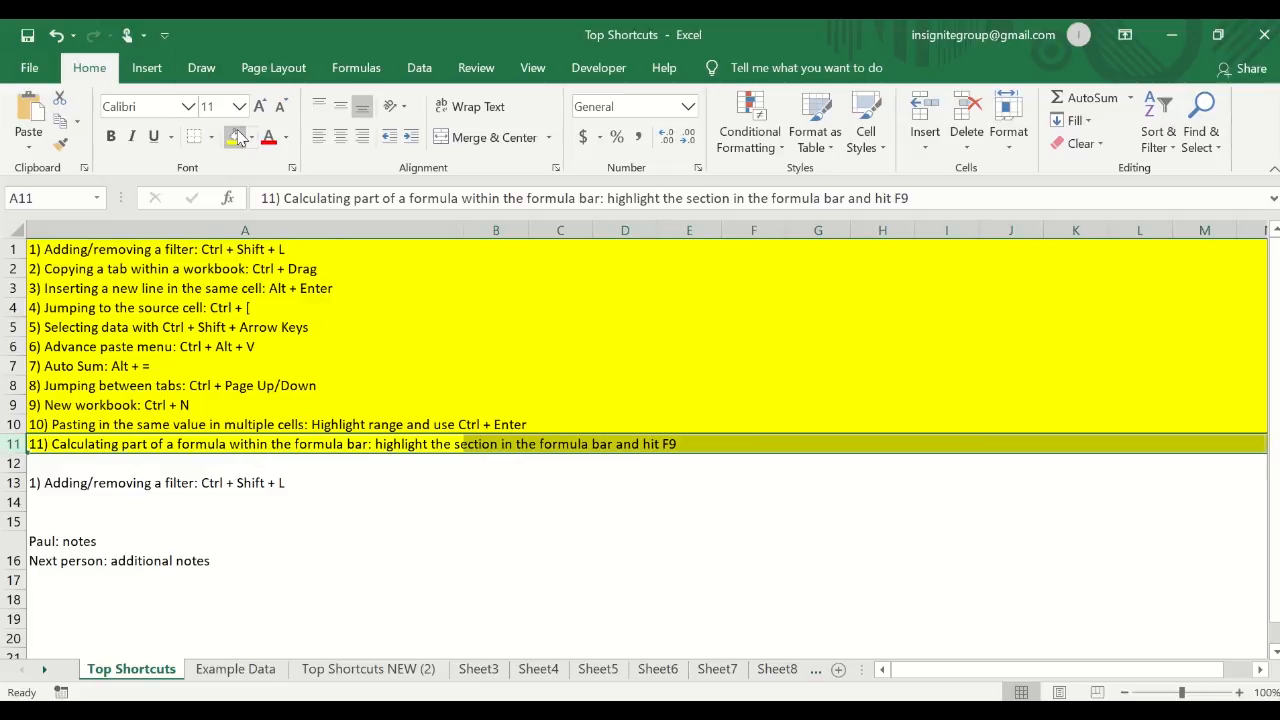
pyautogui.click(186, 248)
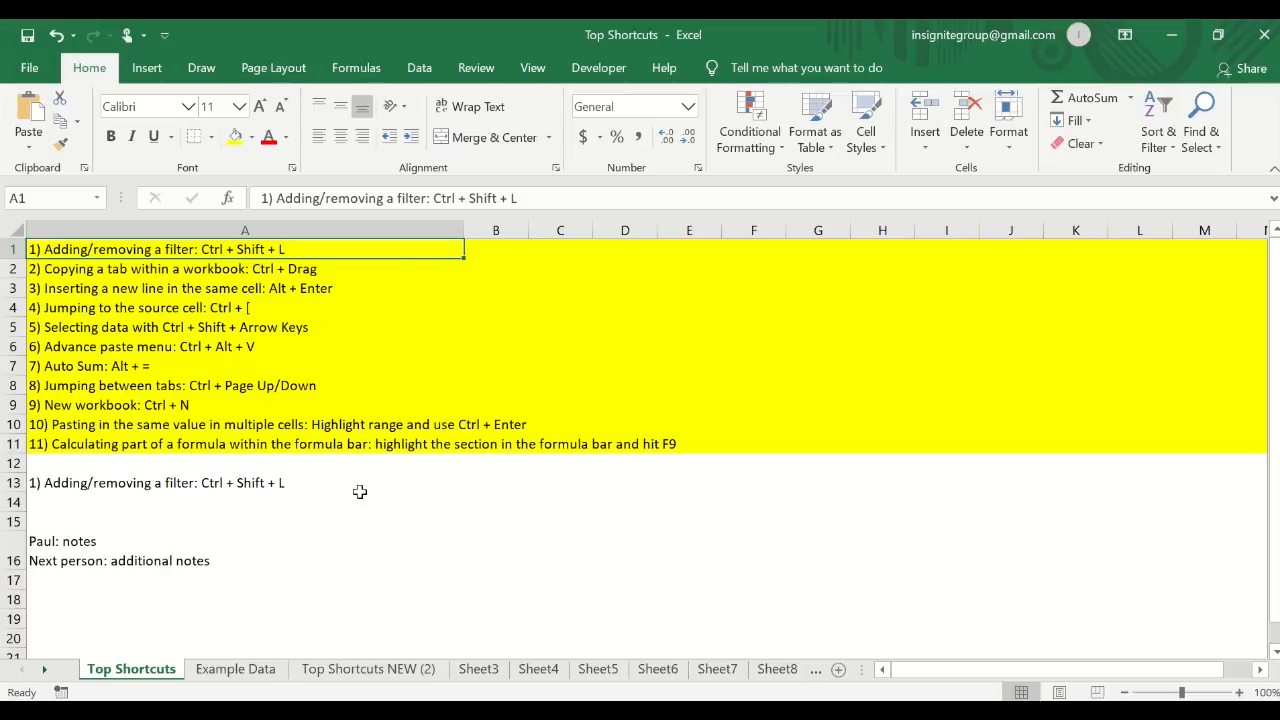